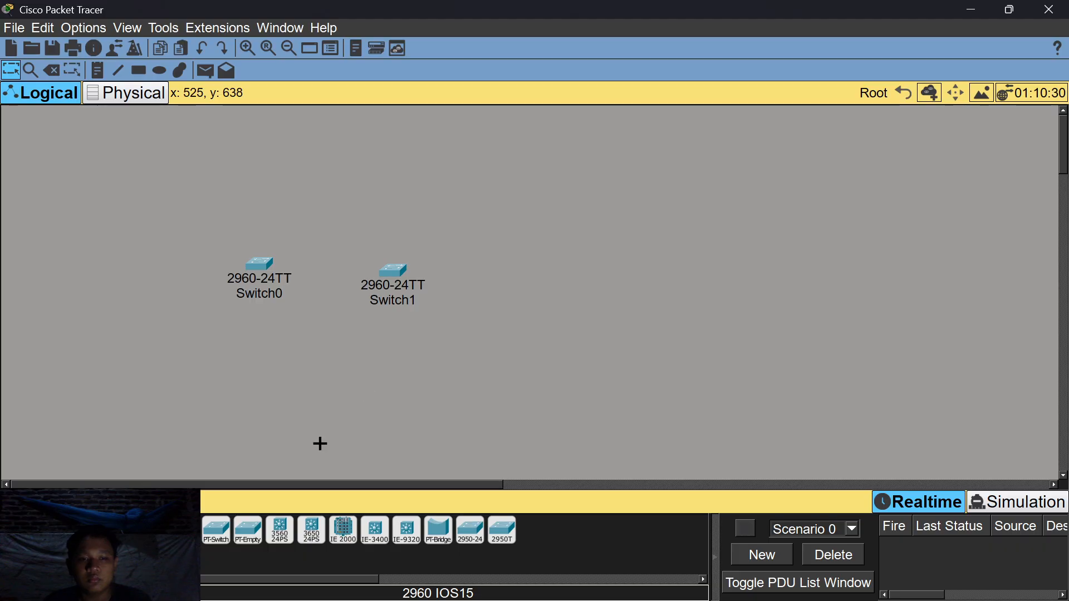
# Add a third and a fourth 2960-24TT switch and rename Switch0 to Sw1.
pyautogui.click(551, 293)
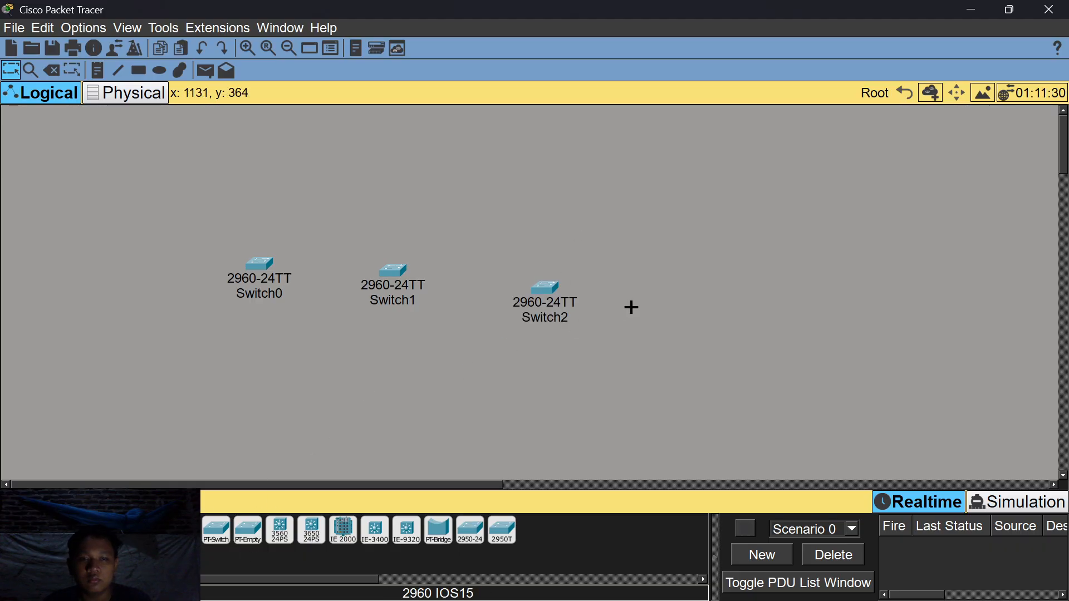
pyautogui.click(692, 295)
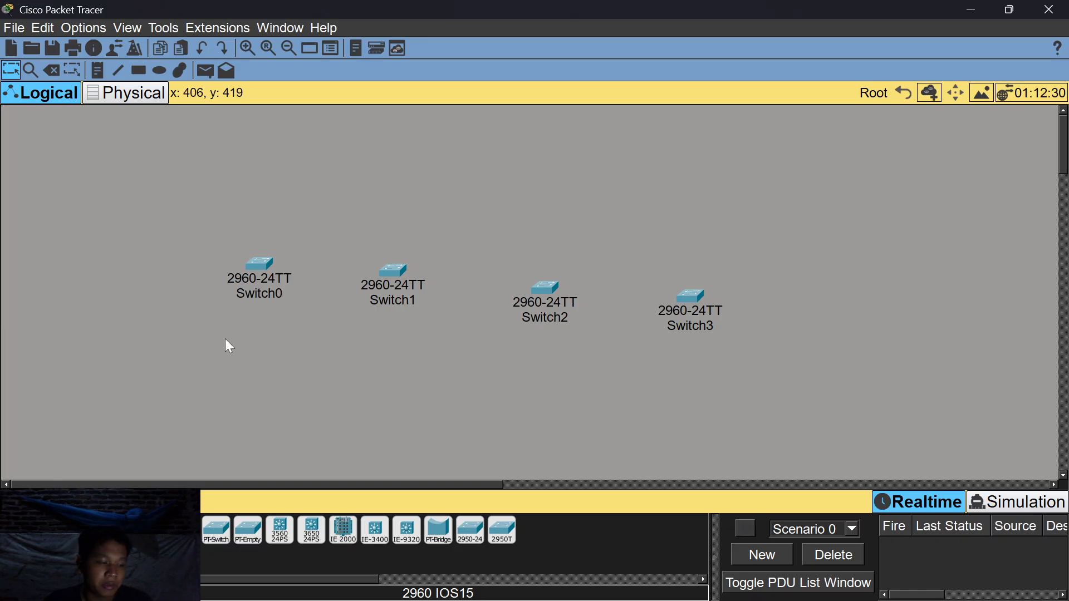
pyautogui.click(269, 293)
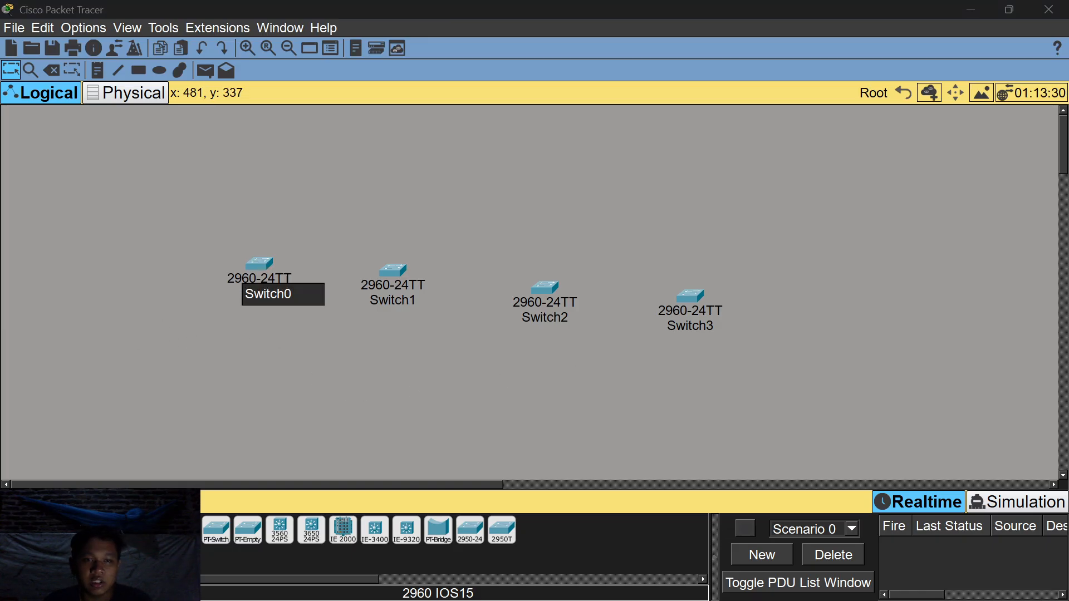
pyautogui.press('BackSpace')
pyautogui.press('BackSpace')
pyautogui.press('BackSpace')
pyautogui.press('BackSpace')
pyautogui.press('BackSpace')
pyautogui.write('1')
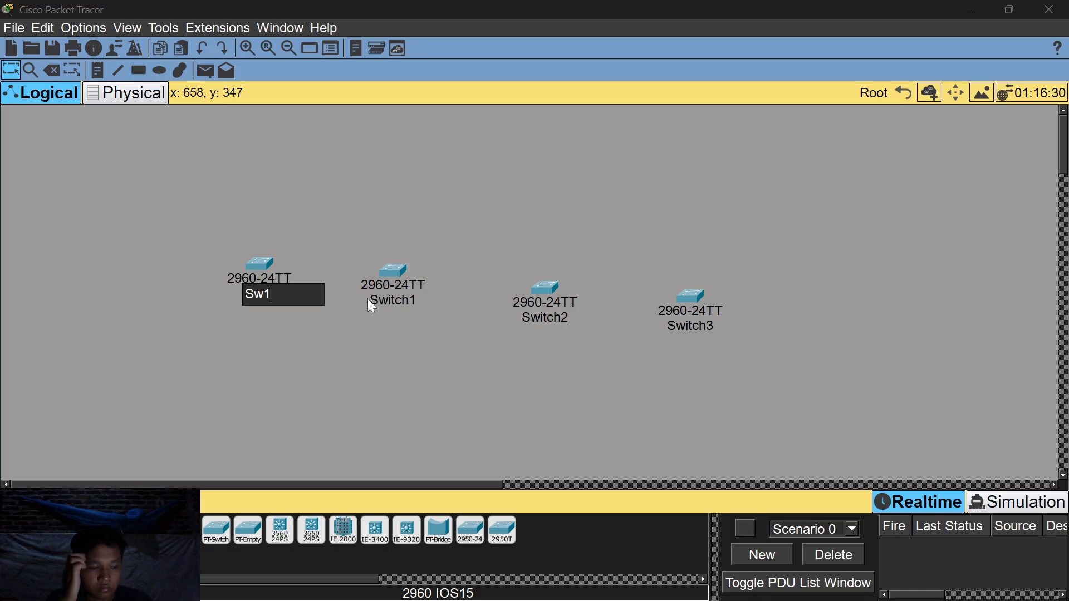
pyautogui.click(390, 301)
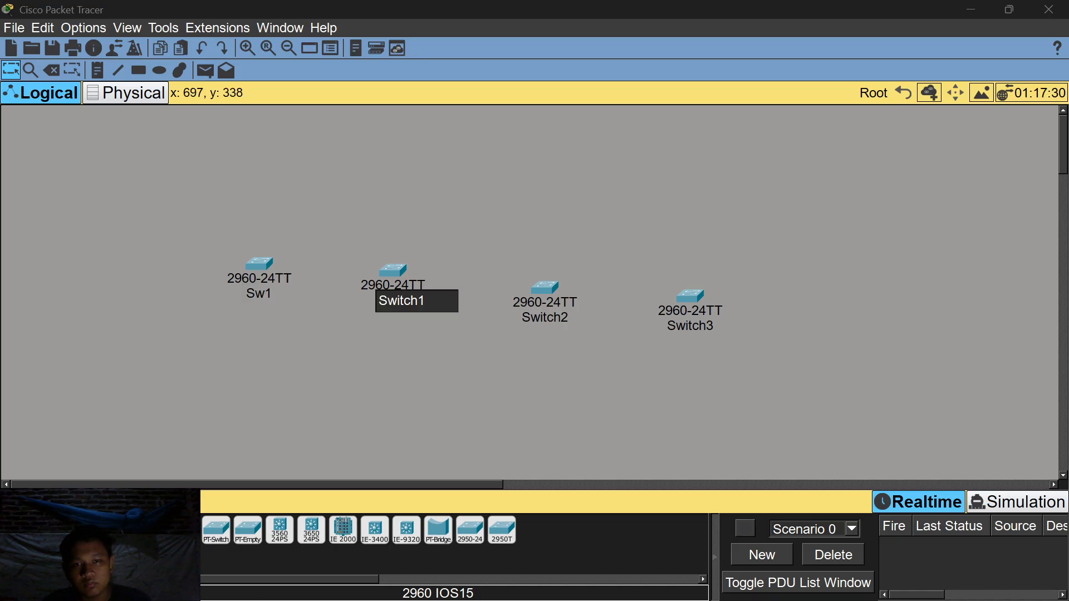
# Rename Switch1 to Sw2 and Switch2 to Sw3.
pyautogui.press('BackSpace')
pyautogui.press('BackSpace')
pyautogui.press('BackSpace')
pyautogui.press('BackSpace')
pyautogui.press('BackSpace')
pyautogui.write('2')
pyautogui.click(559, 319)
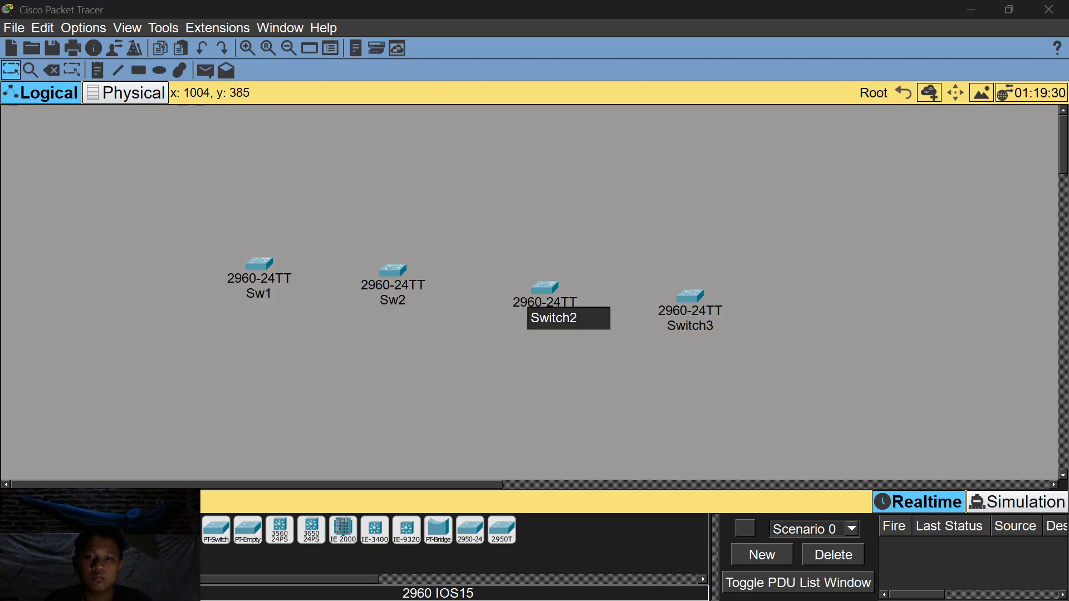
pyautogui.press('BackSpace')
pyautogui.press('BackSpace')
pyautogui.press('BackSpace')
pyautogui.press('BackSpace')
pyautogui.press('BackSpace')
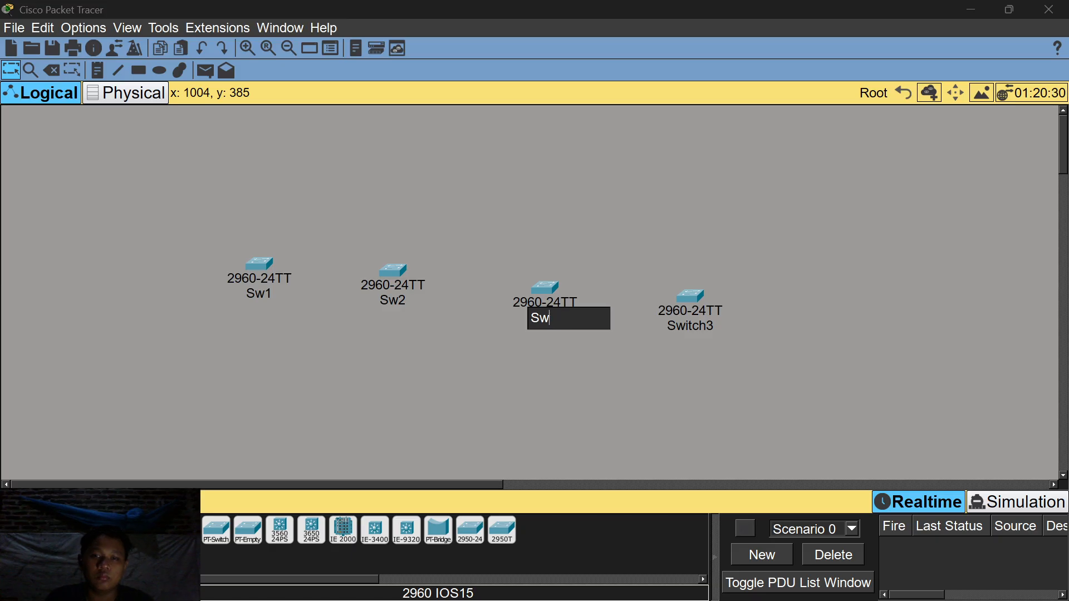
pyautogui.write('3')
pyautogui.press('Return')
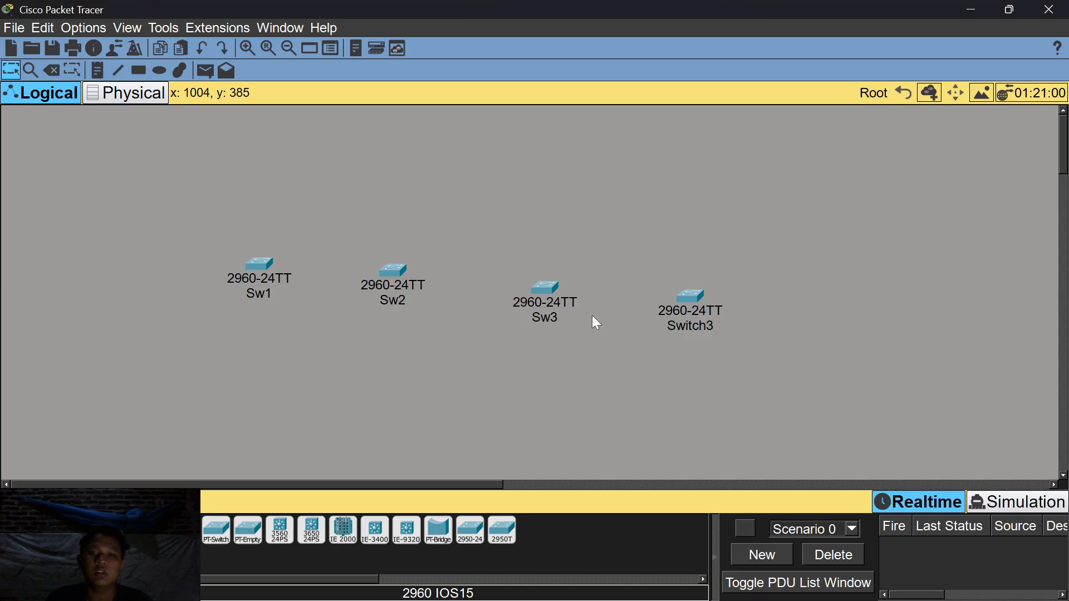
# Rename the last switch, Switch3, to Sw4.
pyautogui.click(707, 318)
pyautogui.click(828, 97)
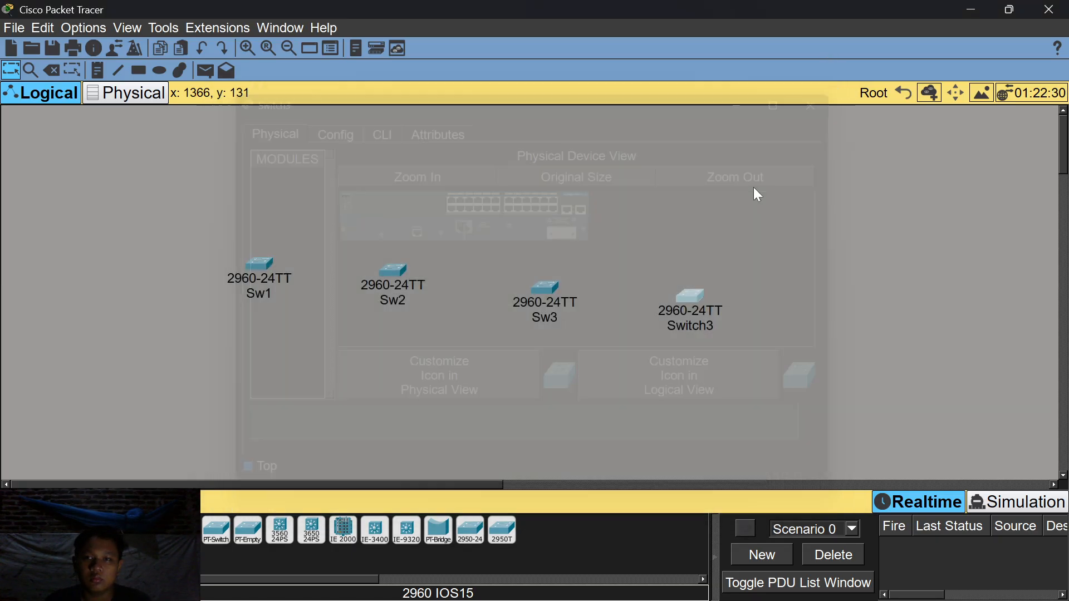
pyautogui.click(699, 327)
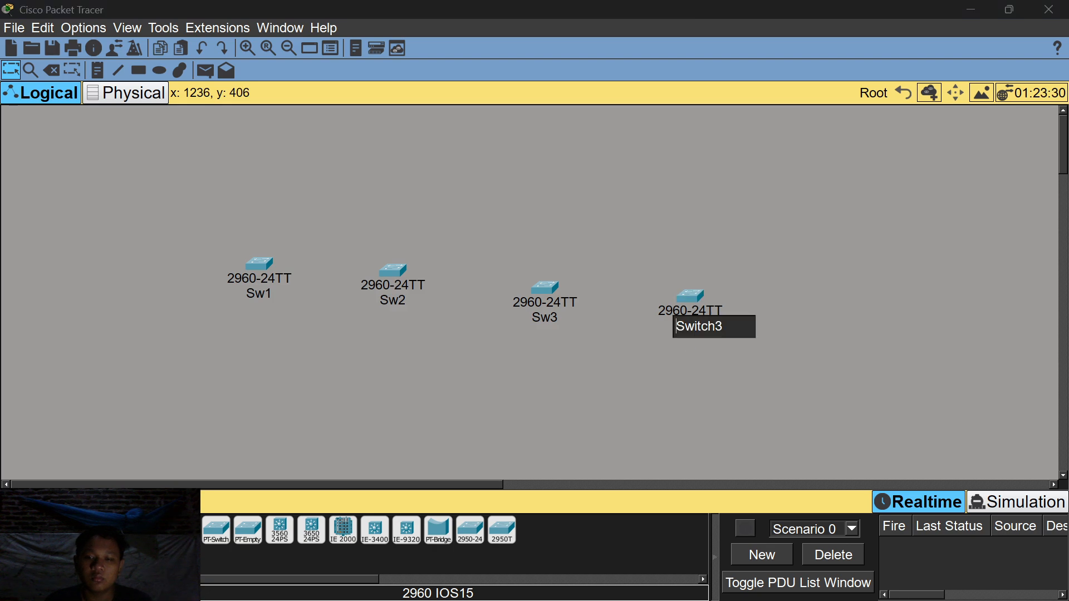
pyautogui.press('BackSpace')
pyautogui.press('BackSpace')
pyautogui.press('BackSpace')
pyautogui.write('3')
pyautogui.press('BackSpace')
pyautogui.write('4')
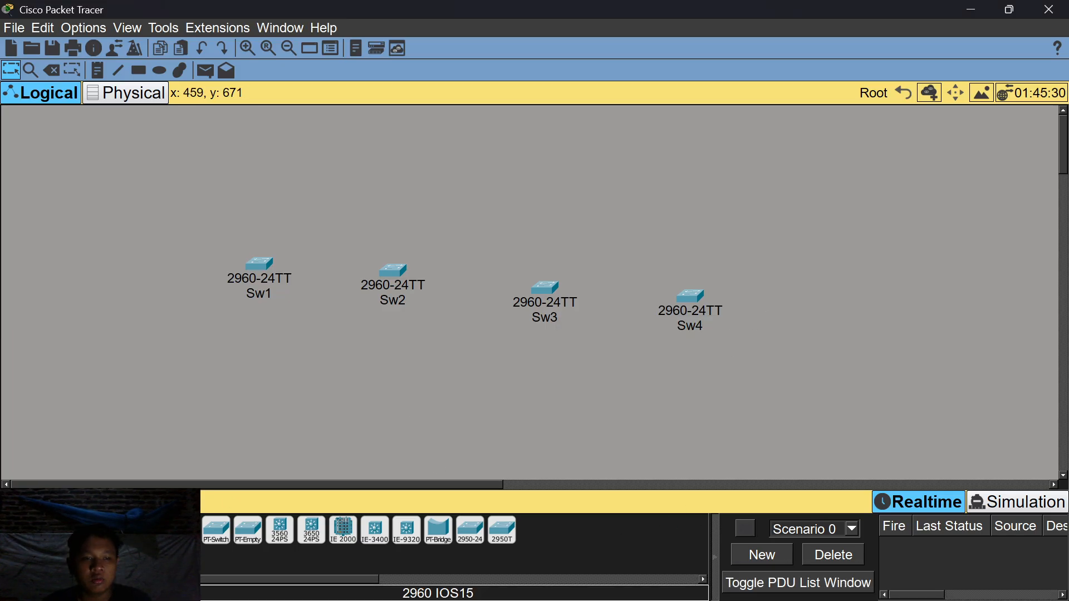
# Cable Sw1–Sw2, Sw2–Sw3 and Sw3–Sw4 with automatic connection type, then align Sw4 with the others.
pyautogui.click(95, 527)
pyautogui.click(186, 530)
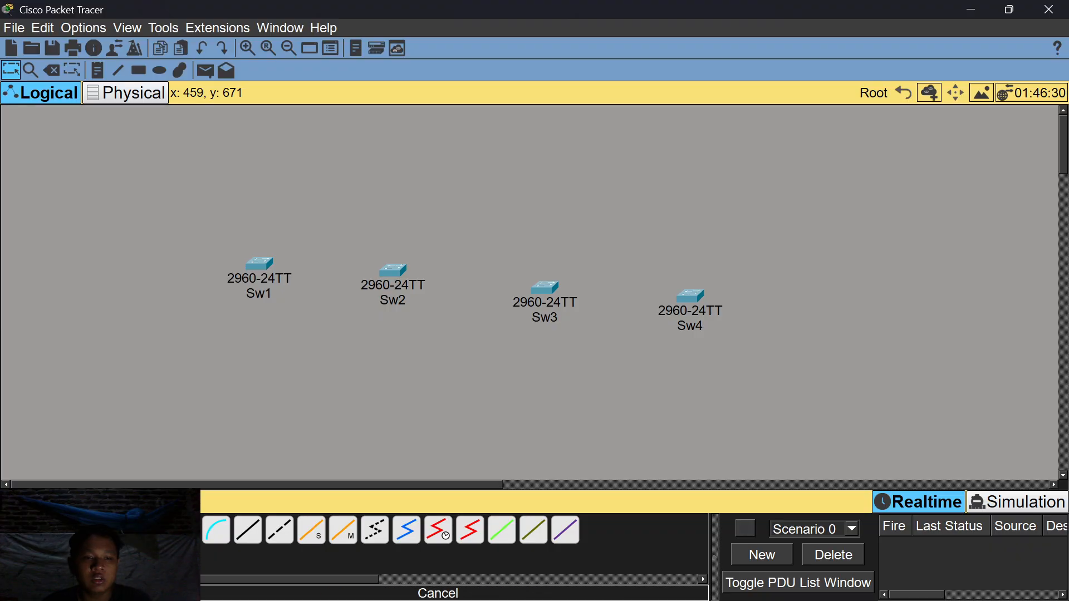
pyautogui.click(260, 265)
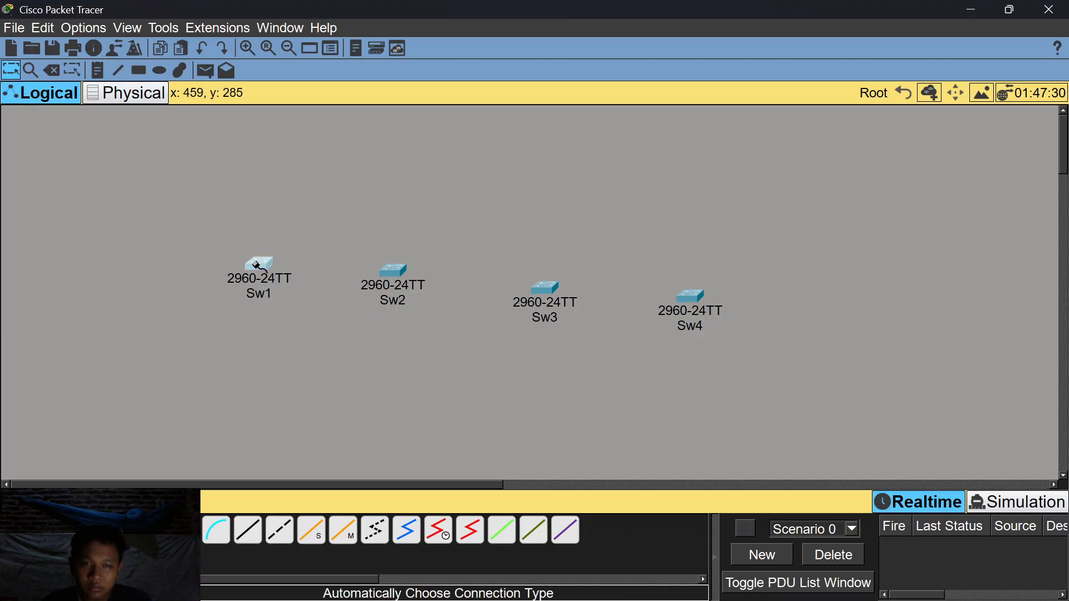
pyautogui.click(404, 271)
pyautogui.click(216, 530)
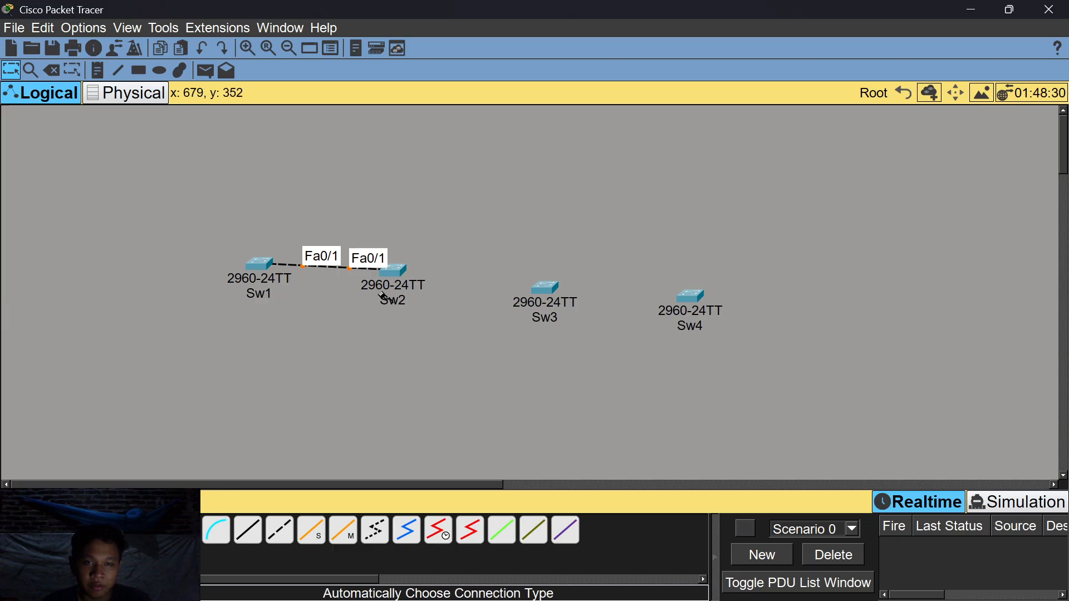
pyautogui.click(397, 272)
pyautogui.click(546, 291)
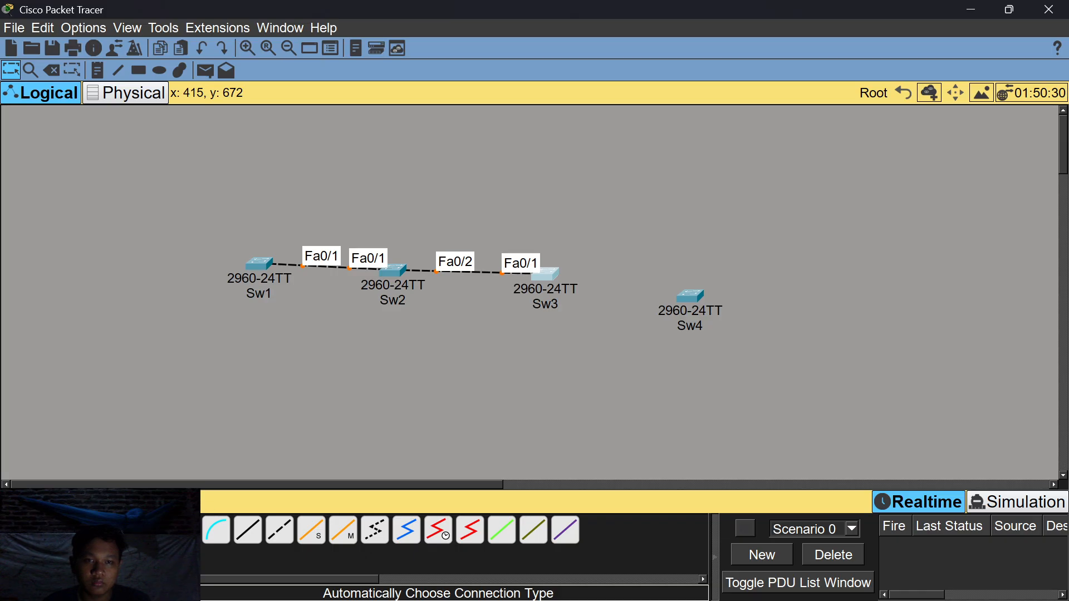
pyautogui.click(549, 281)
pyautogui.click(697, 299)
pyautogui.moveTo(699, 300); pyautogui.dragTo(695, 281)
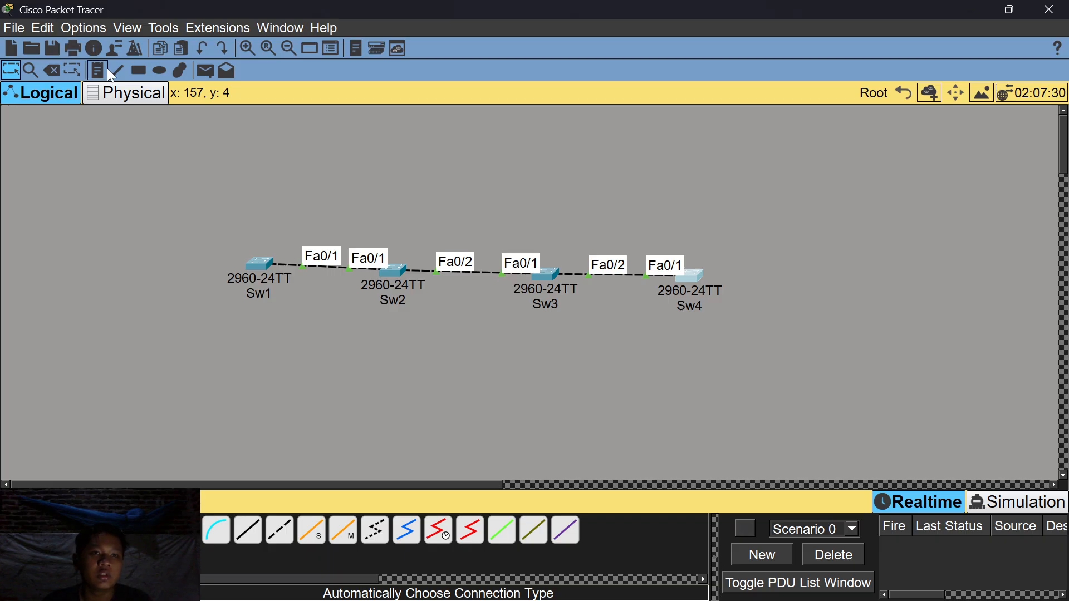
# Place a 'server' text note above Sw1.
pyautogui.click(106, 71)
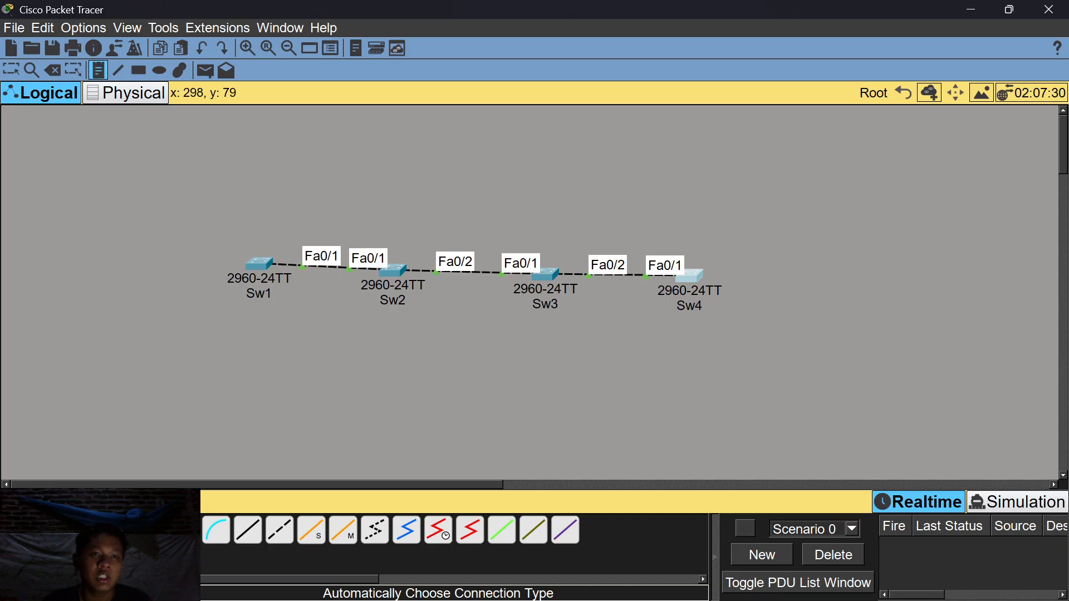
pyautogui.click(246, 229)
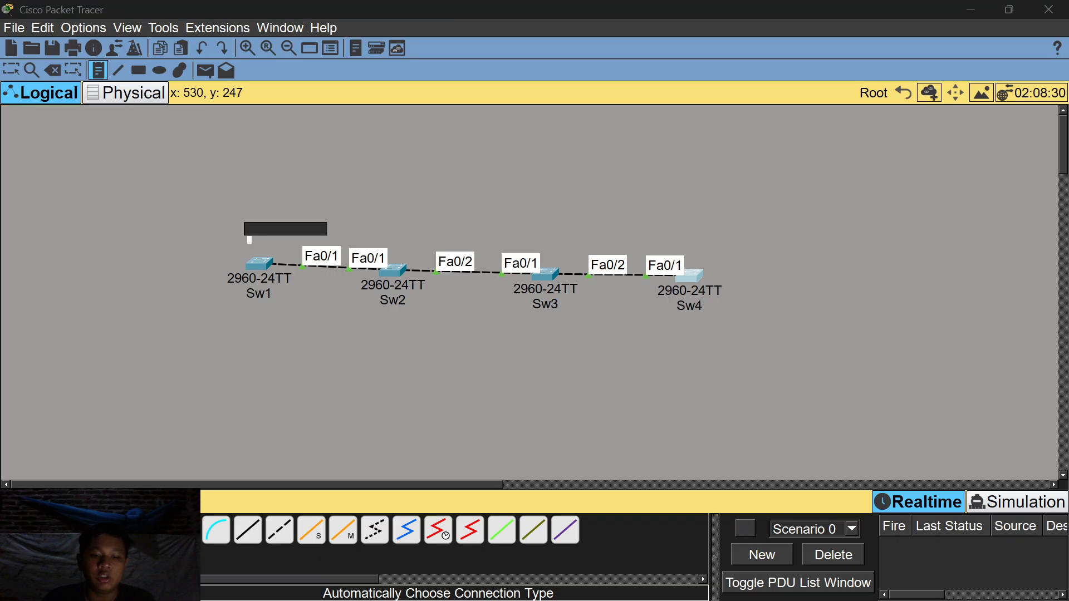
pyautogui.write('server')
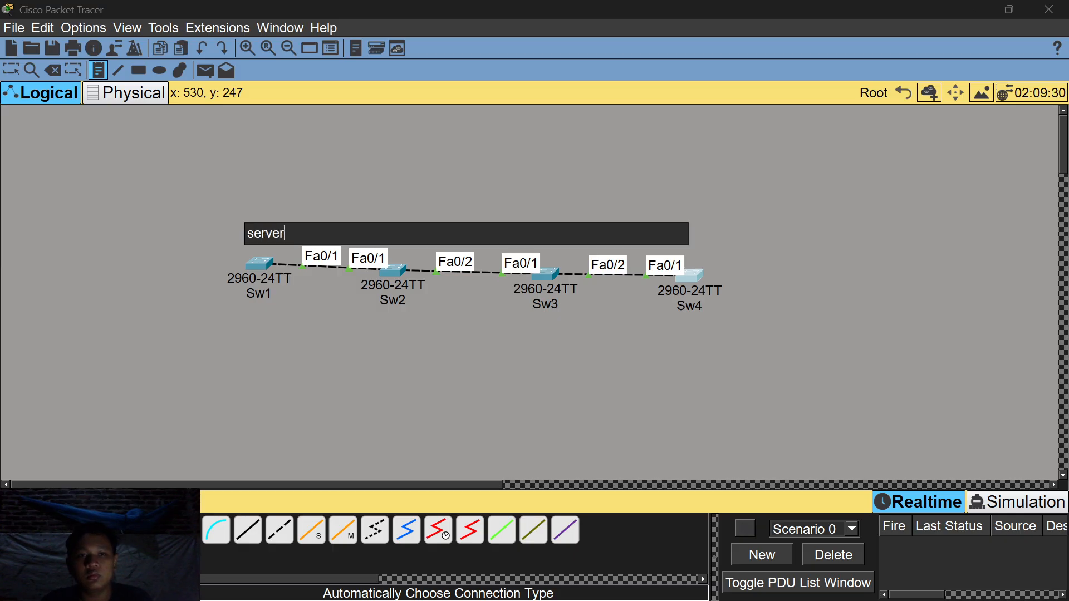
pyautogui.click(392, 248)
# Write 'transparant' in the note beside Sw2.
pyautogui.write('client')
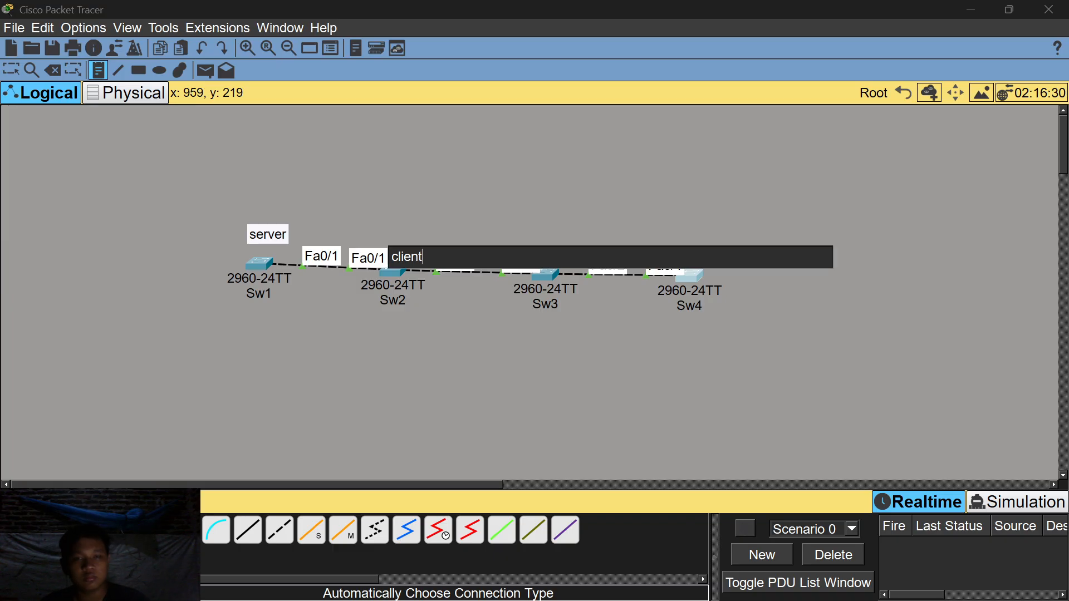
pyautogui.press('BackSpace')
pyautogui.press('BackSpace')
pyautogui.press('BackSpace')
pyautogui.press('BackSpace')
pyautogui.press('BackSpace')
pyautogui.press('BackSpace')
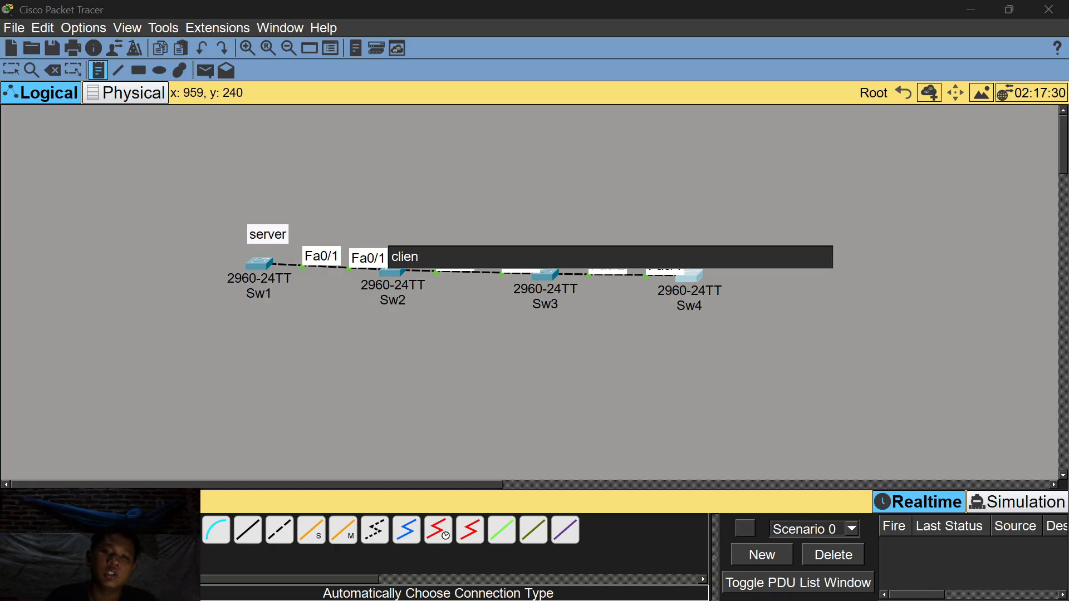
pyautogui.write('ttrna')
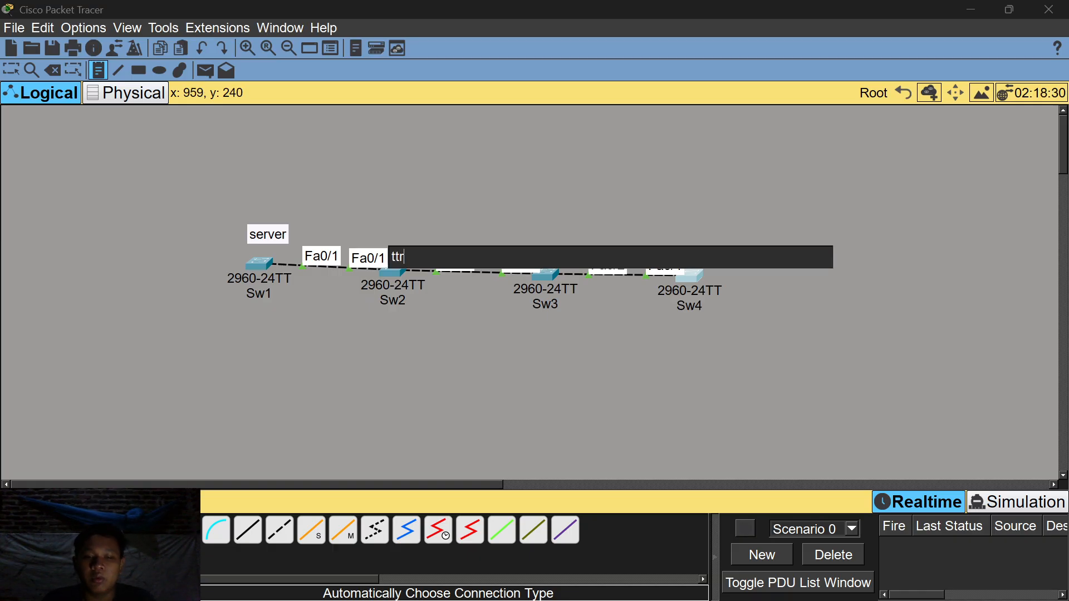
pyautogui.press('BackSpace')
pyautogui.press('BackSpace')
pyautogui.press('BackSpace')
pyautogui.write('ransparant')
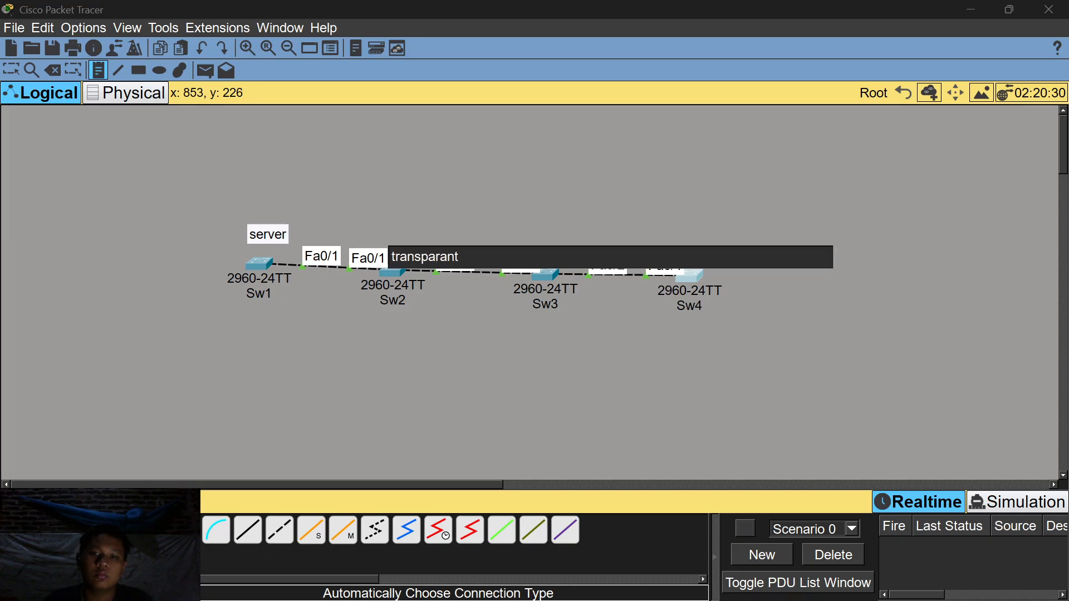
# Add a 'client' note above Sw3 and a 'server' note above Sw4.
pyautogui.click(536, 243)
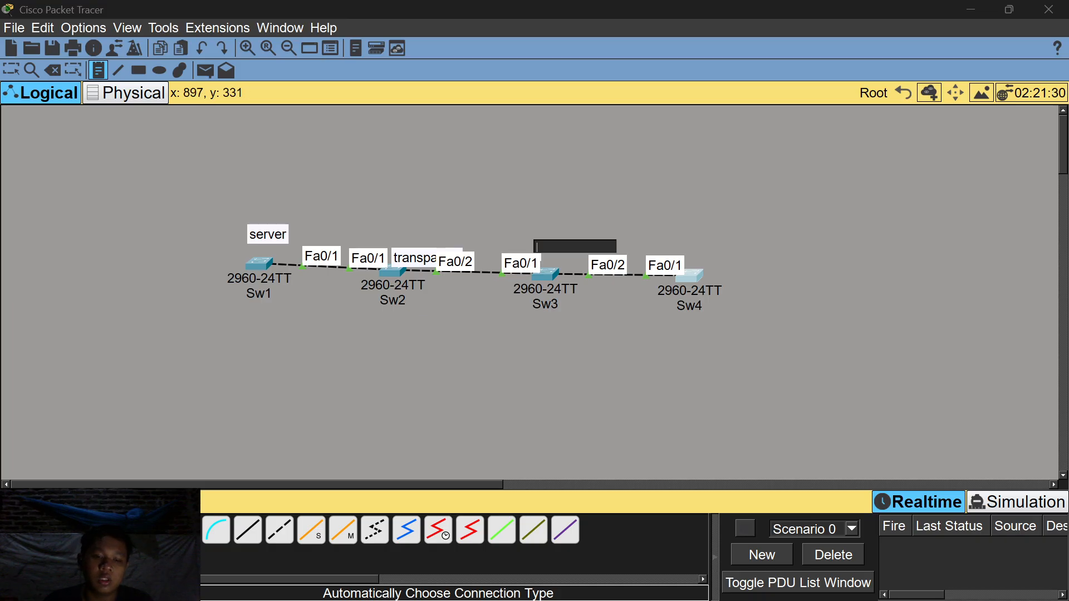
pyautogui.write('client')
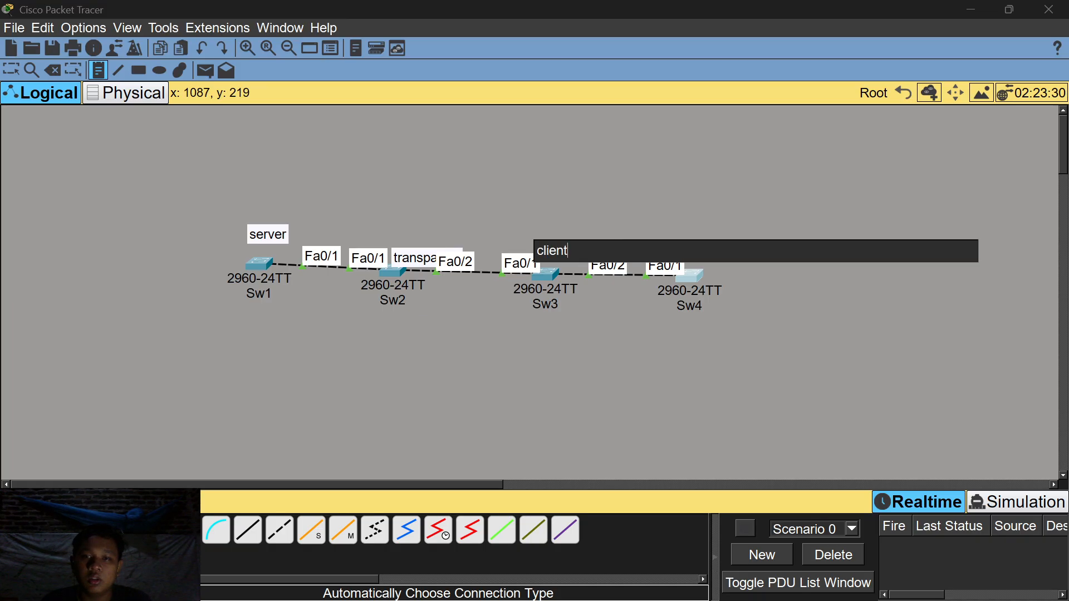
pyautogui.click(681, 239)
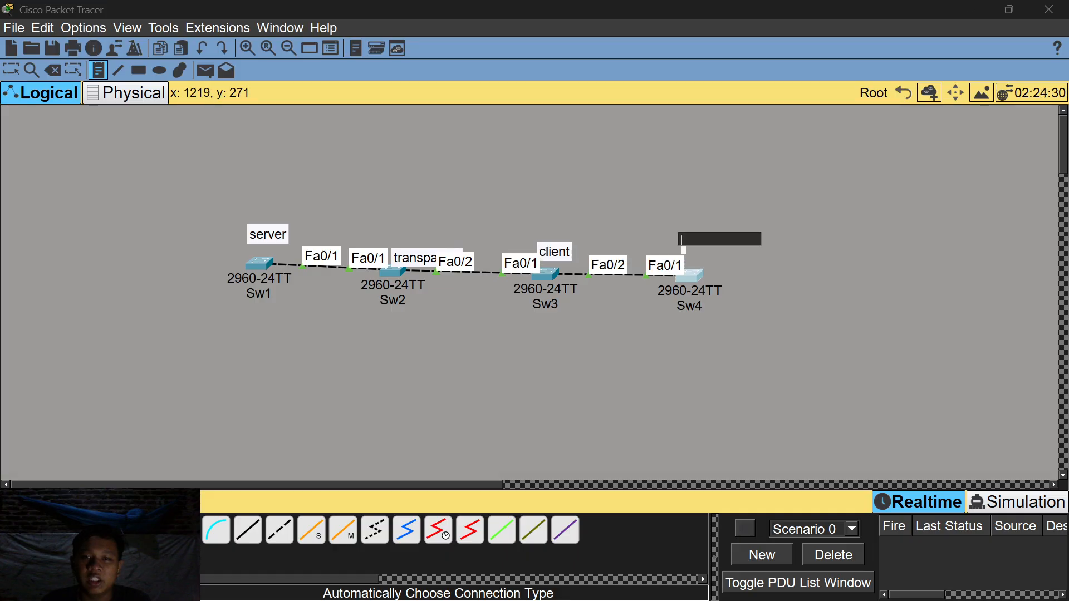
pyautogui.write('server')
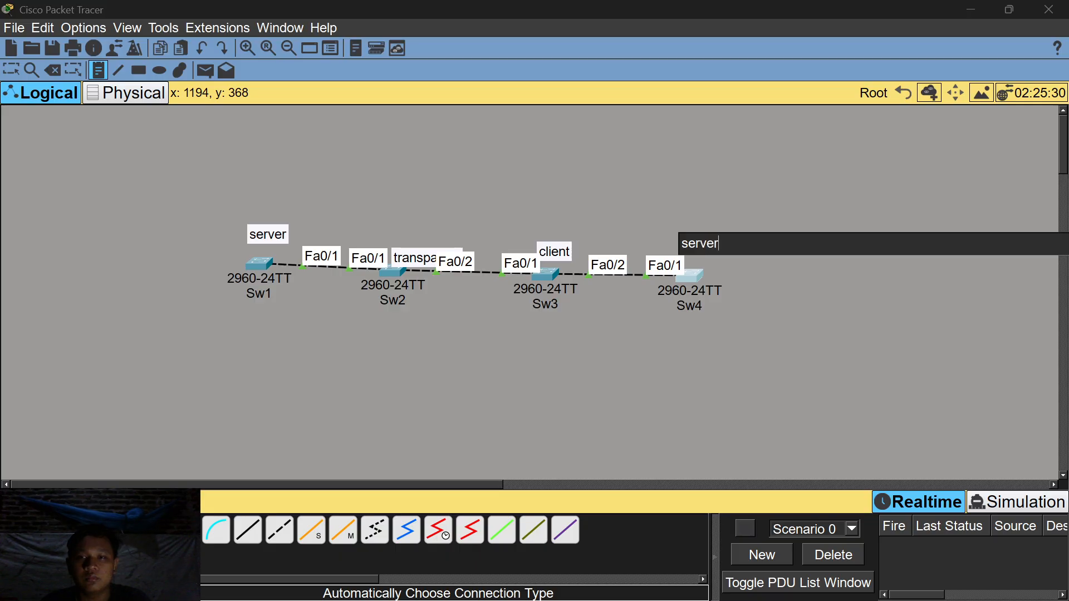
pyautogui.click(16, 71)
# Move the transparant, client and server notes above Sw2–Sw4 and nudge Sw1 and Sw2 into line.
pyautogui.moveTo(423, 263); pyautogui.dragTo(394, 237)
pyautogui.moveTo(558, 254); pyautogui.dragTo(552, 239)
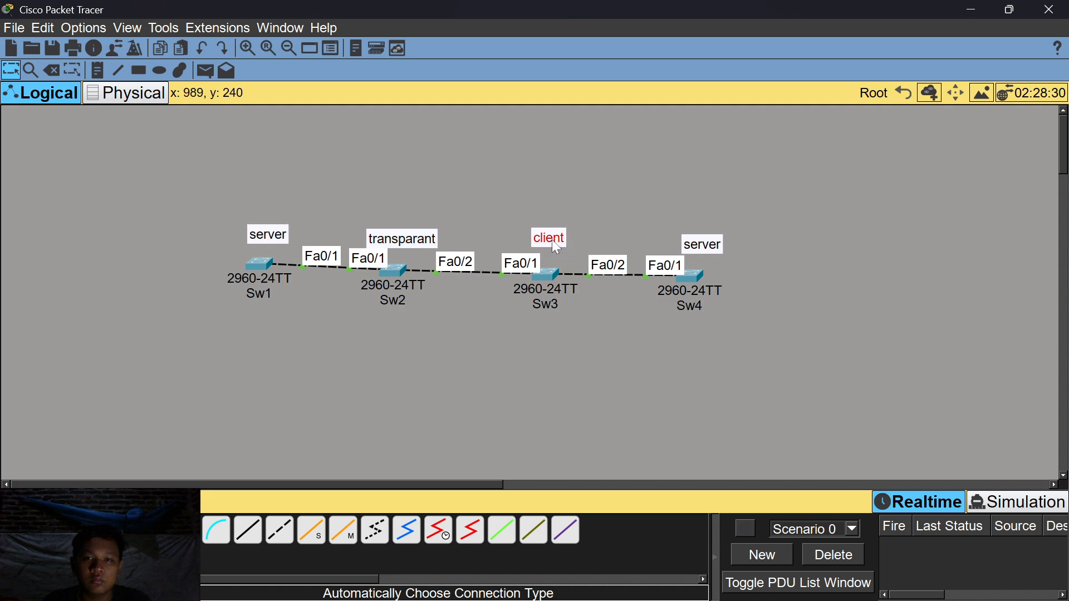
pyautogui.moveTo(703, 245)
pyautogui.mouseDown()
pyautogui.moveTo(680, 238)
pyautogui.moveTo(690, 242)
pyautogui.mouseUp()
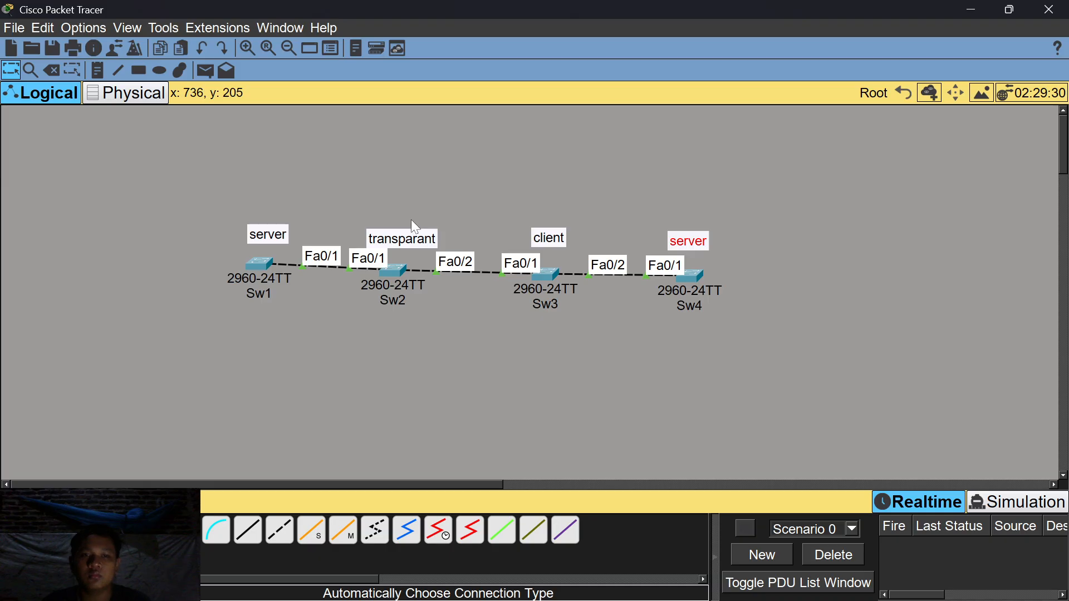
pyautogui.moveTo(255, 272); pyautogui.dragTo(253, 277)
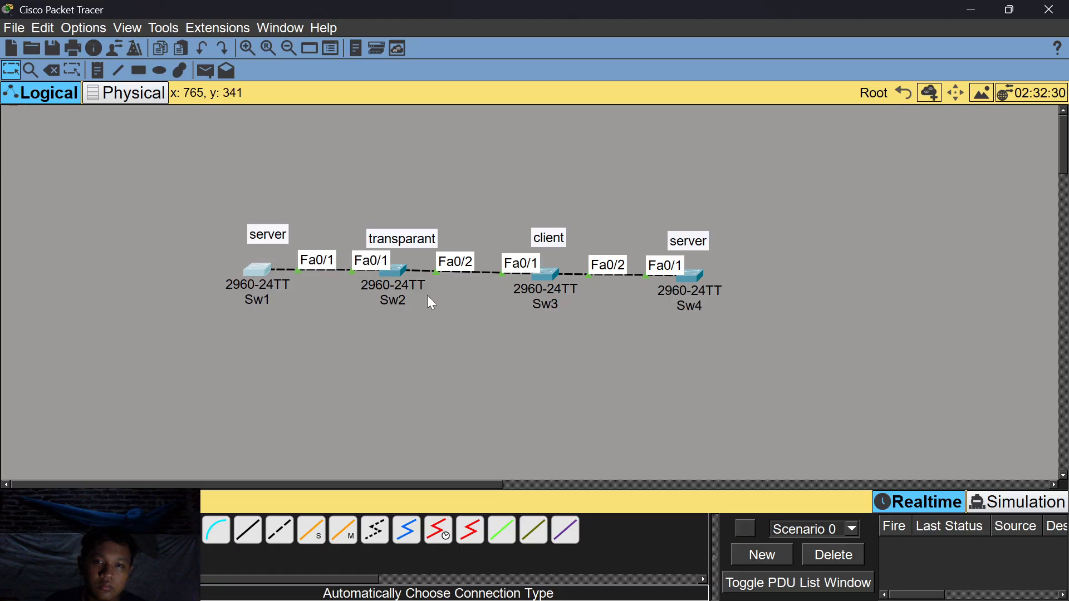
pyautogui.moveTo(402, 275); pyautogui.dragTo(402, 277)
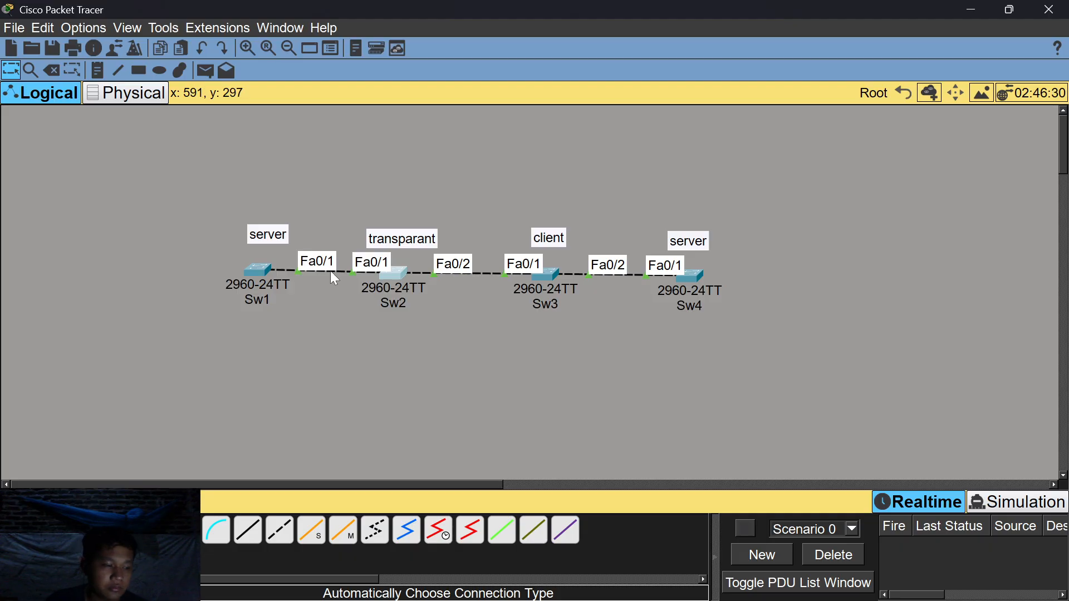
# Open Sw1's CLI and enter global configuration mode with en and conf t.
pyautogui.click(259, 269)
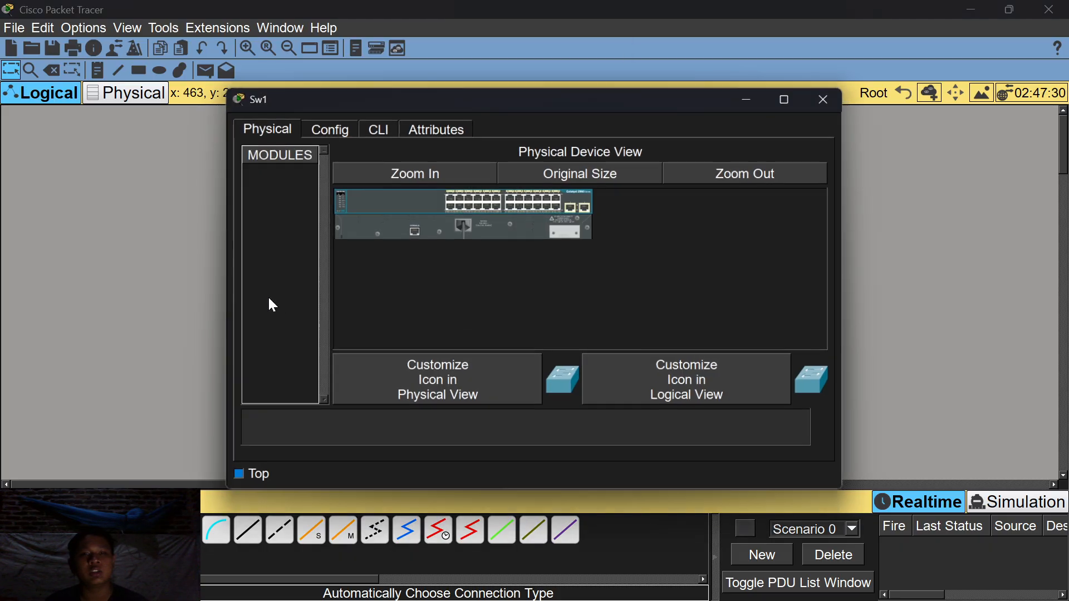
pyautogui.click(386, 133)
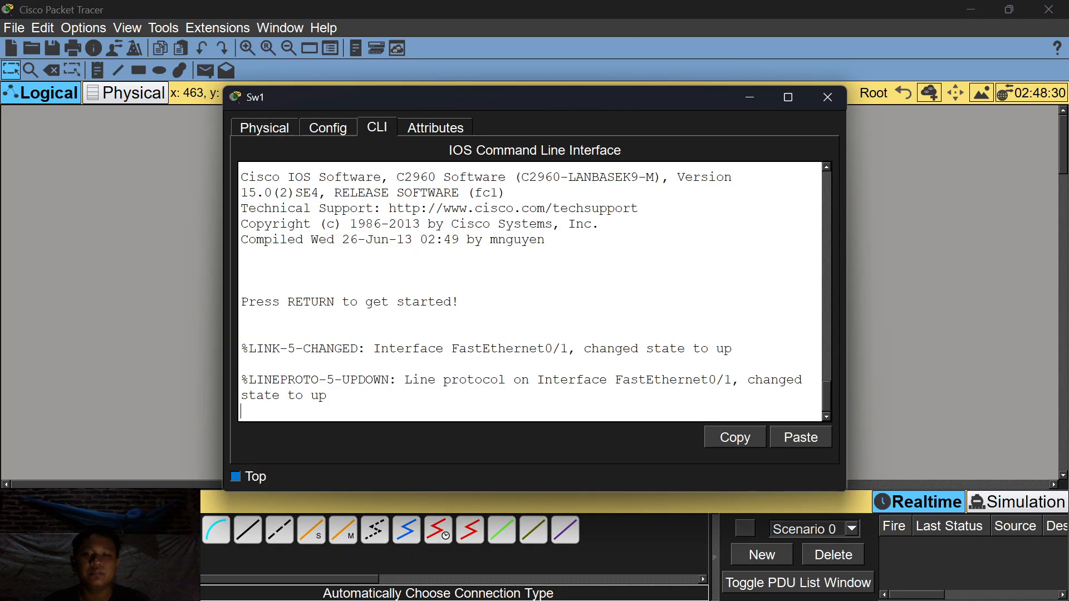
pyautogui.press('Return')
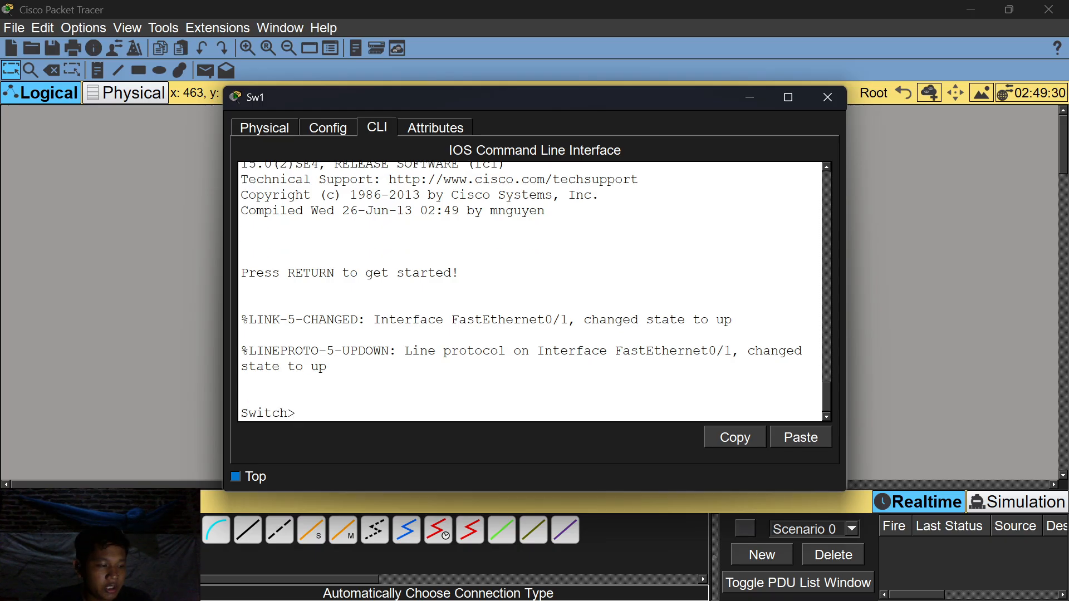
pyautogui.write('en')
pyautogui.press('Return')
pyautogui.write('ta')
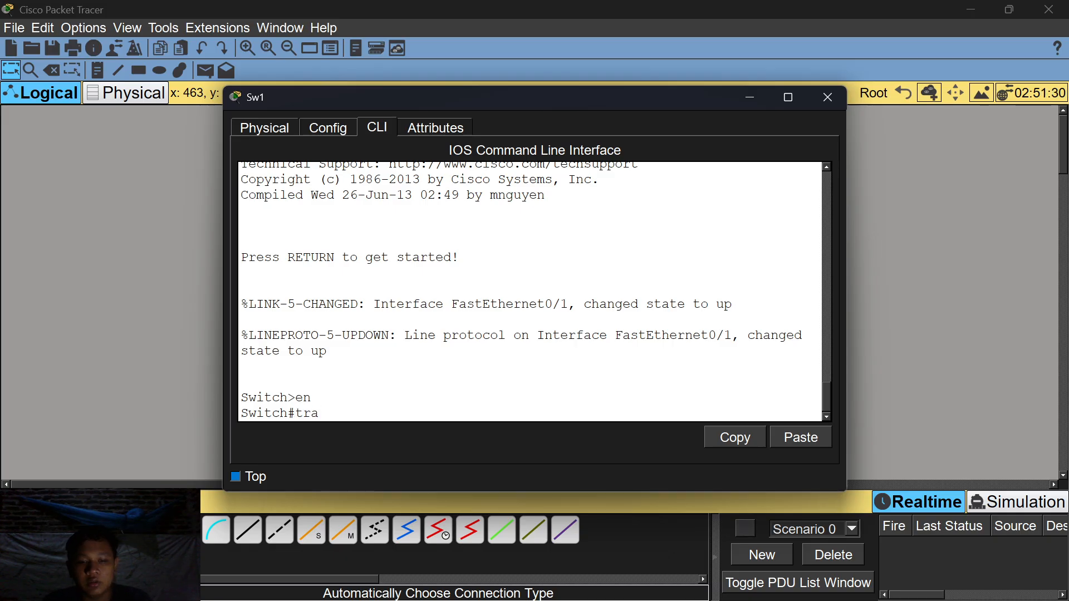
pyautogui.write('conf t')
pyautogui.press('Return')
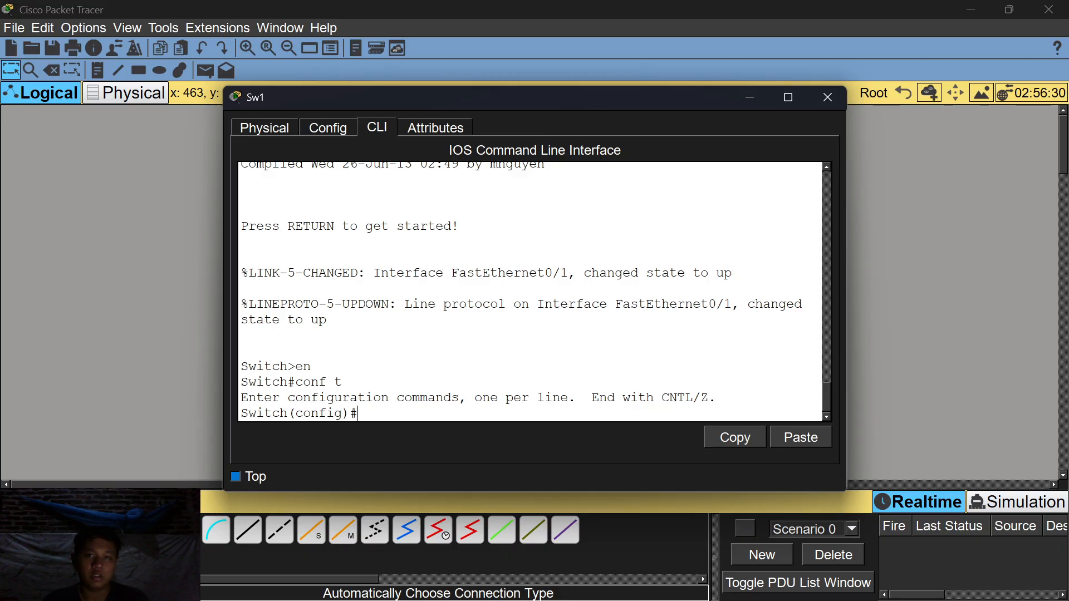
# Select interface Fa0/1 on Sw1 and set it to switchport mode trunk.
pyautogui.moveTo(556, 90); pyautogui.dragTo(735, 97)
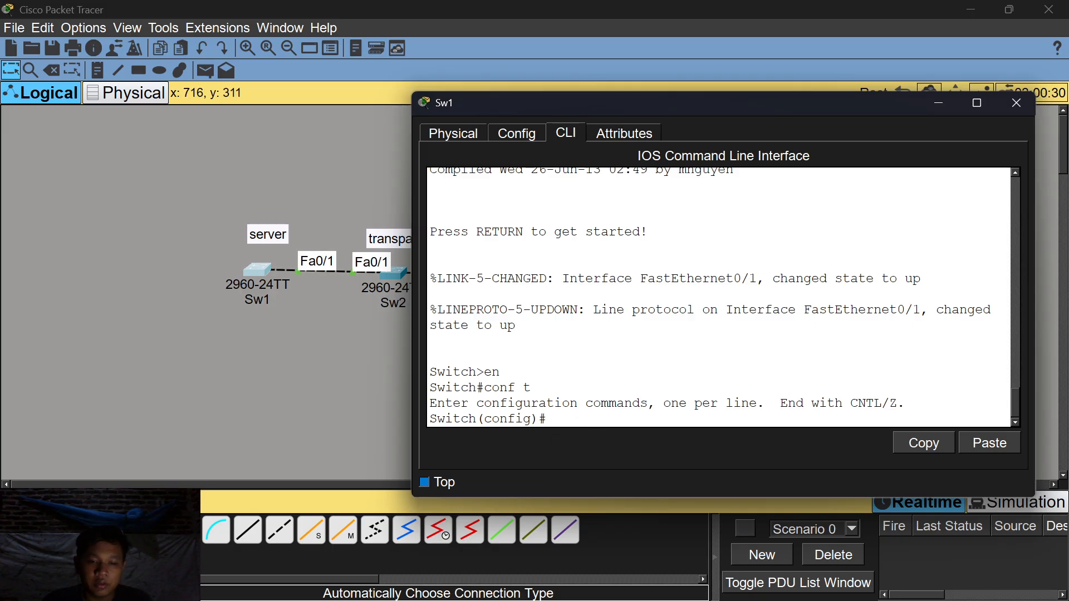
pyautogui.write('t')
pyautogui.write(' f')
pyautogui.write('a0/2')
pyautogui.press('Return')
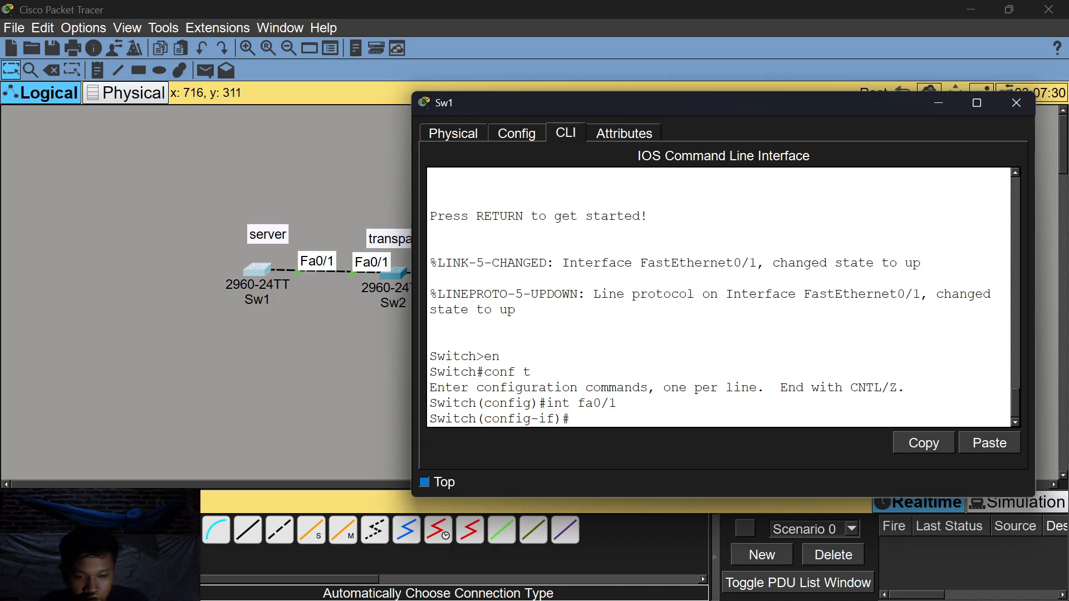
pyautogui.write('switch')
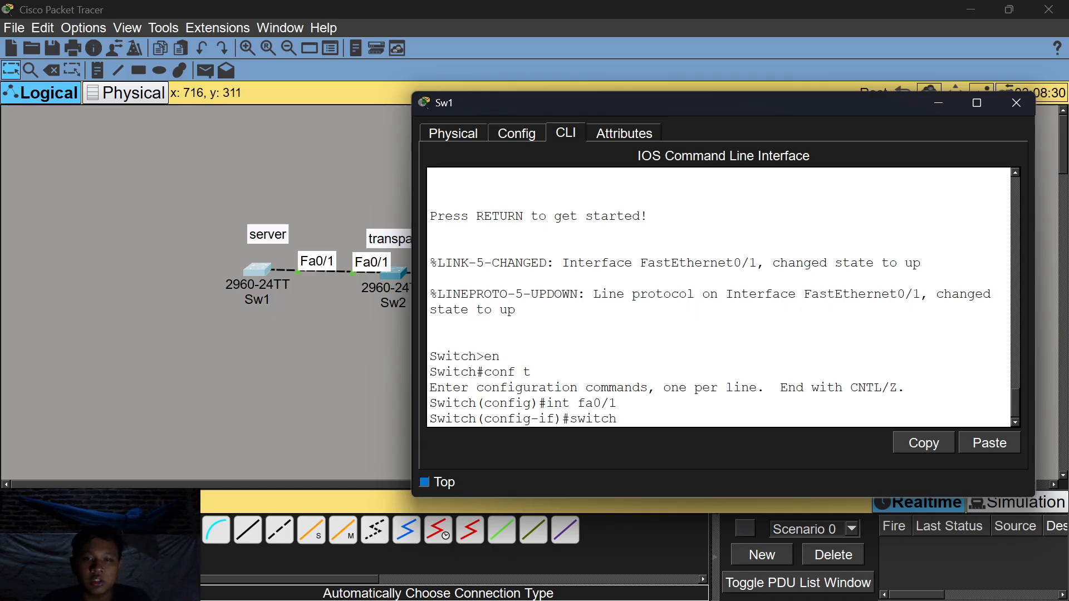
pyautogui.write('mode')
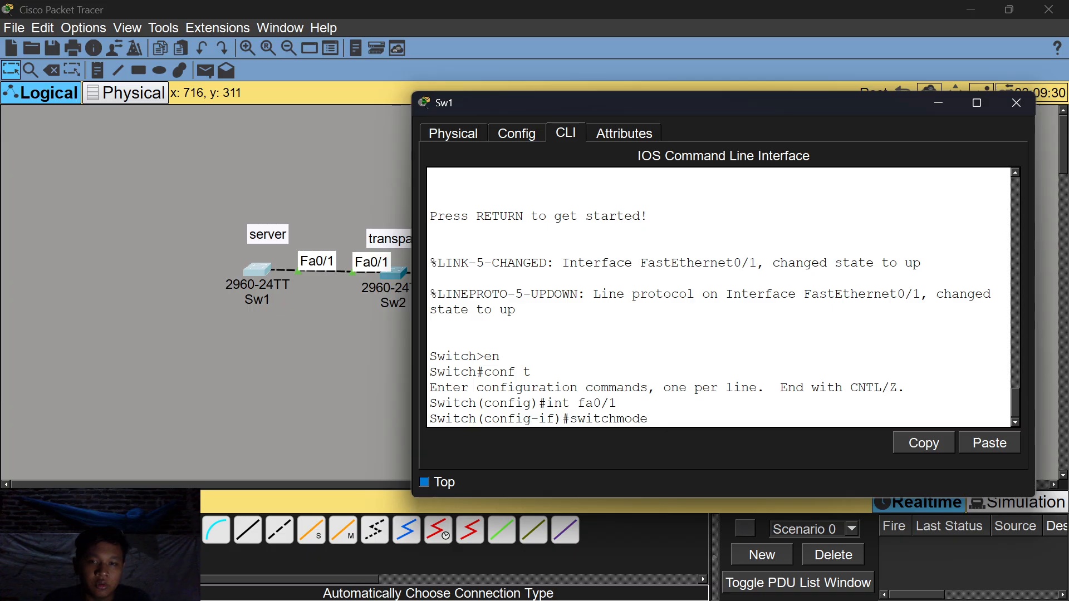
pyautogui.press('BackSpace')
pyautogui.press('BackSpace')
pyautogui.press('BackSpace')
pyautogui.press('BackSpace')
pyautogui.write('port mode trunk')
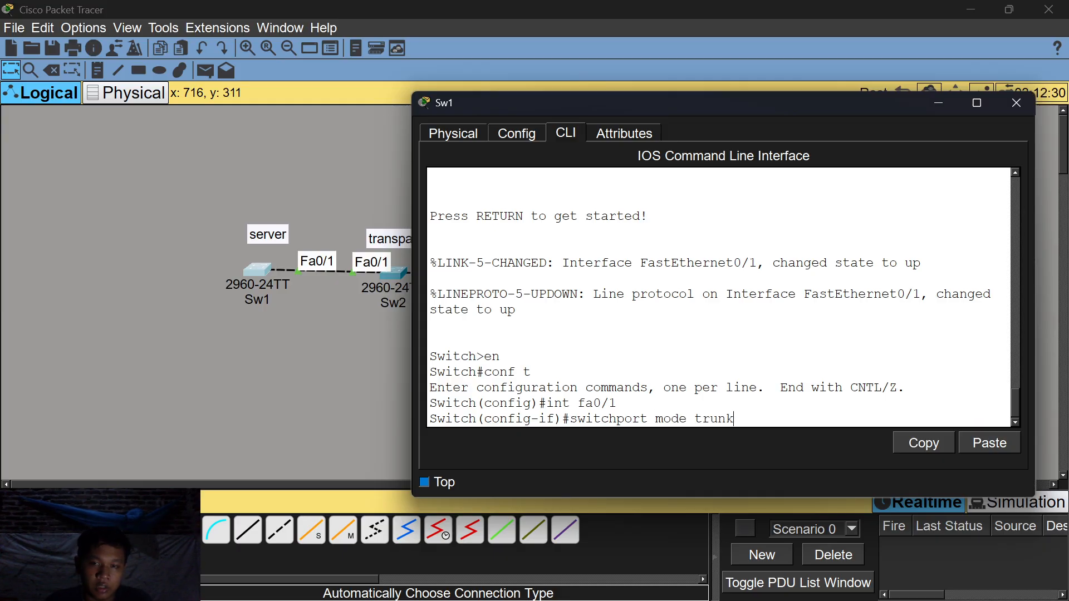
pyautogui.press('Return')
pyautogui.press('Return')
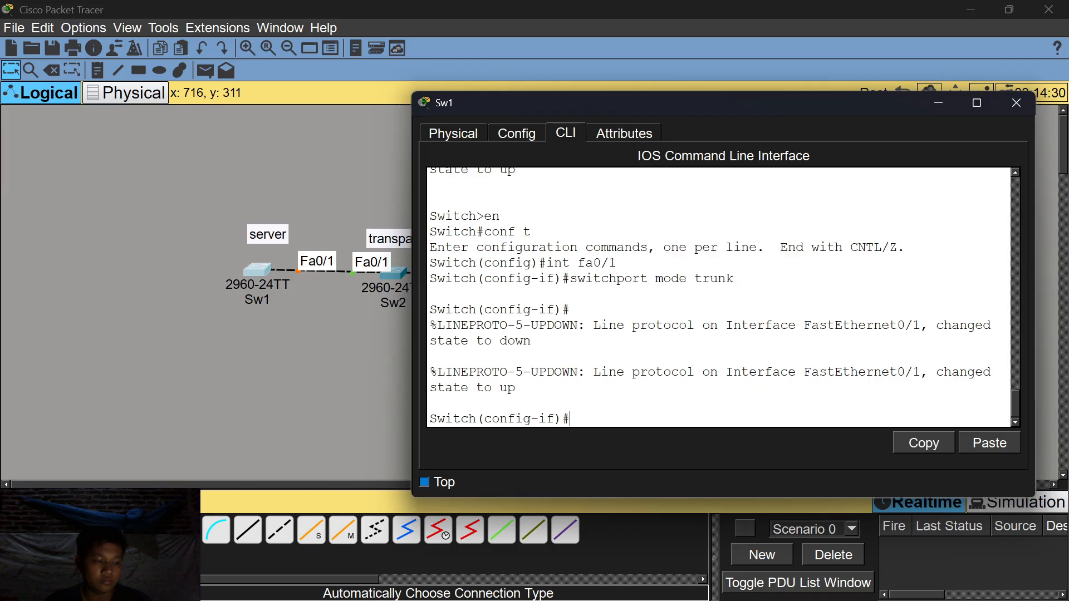
# Run do show int trunk to confirm Fa0/1 trunks with VLANs 1-1005 allowed.
pyautogui.write('do show')
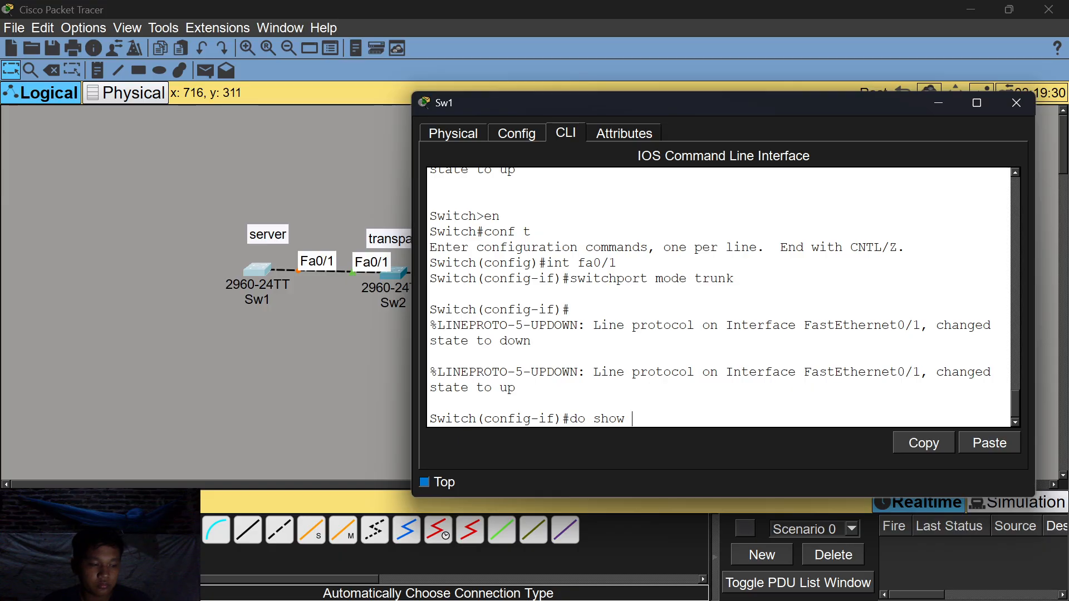
pyautogui.write('int mode trunk')
pyautogui.press('Return')
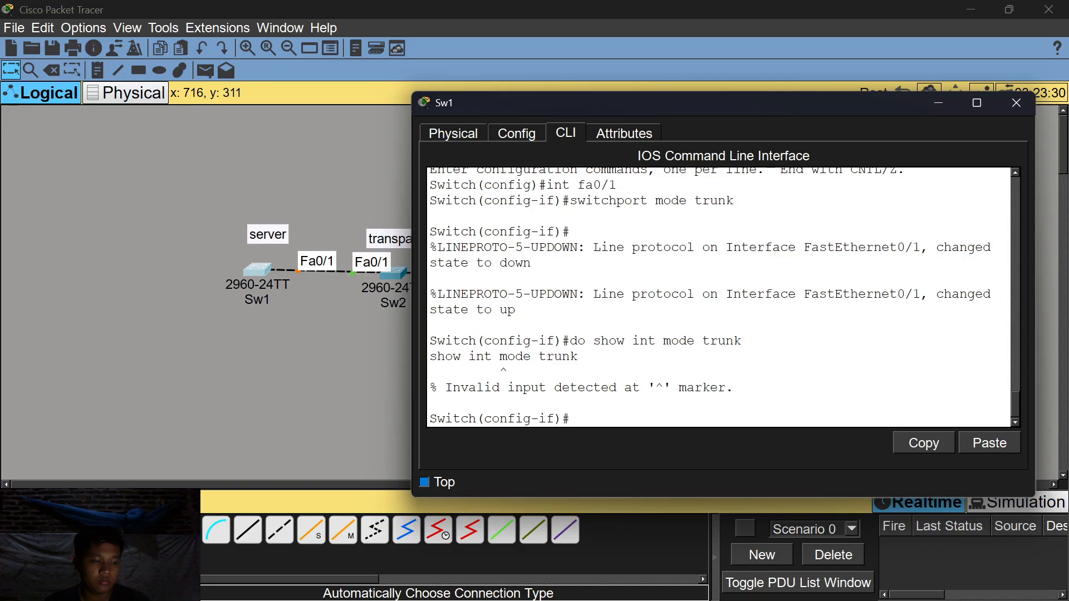
pyautogui.write('do show')
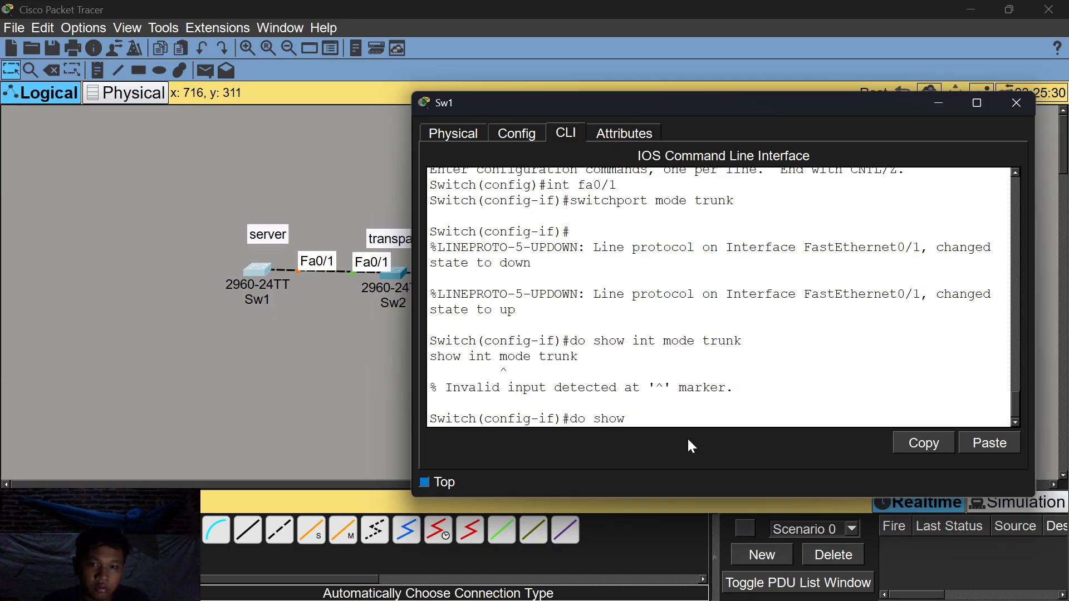
pyautogui.write(' int trunk')
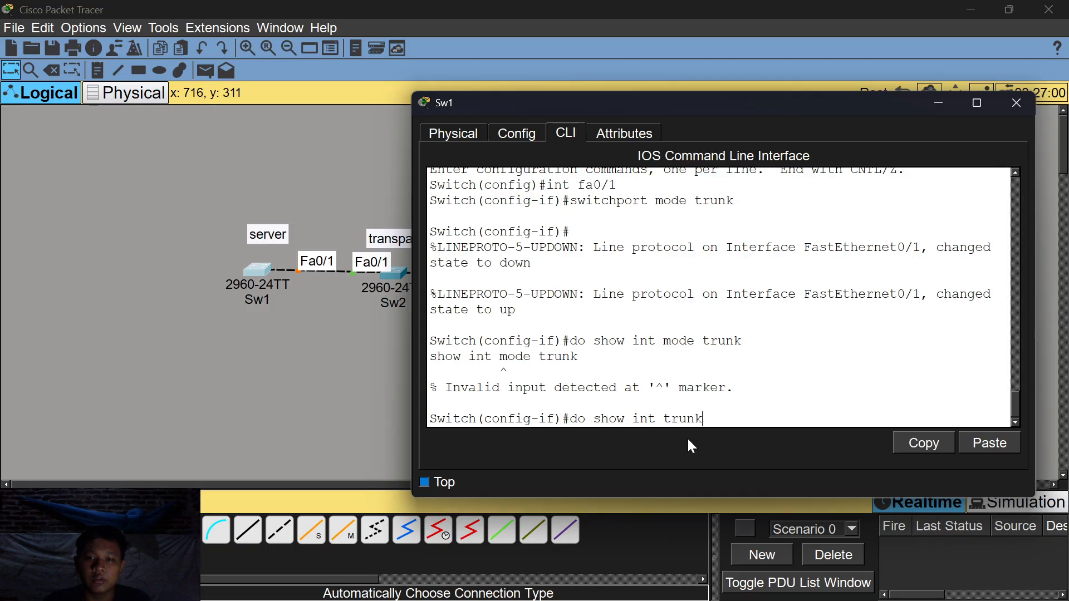
pyautogui.press('Return')
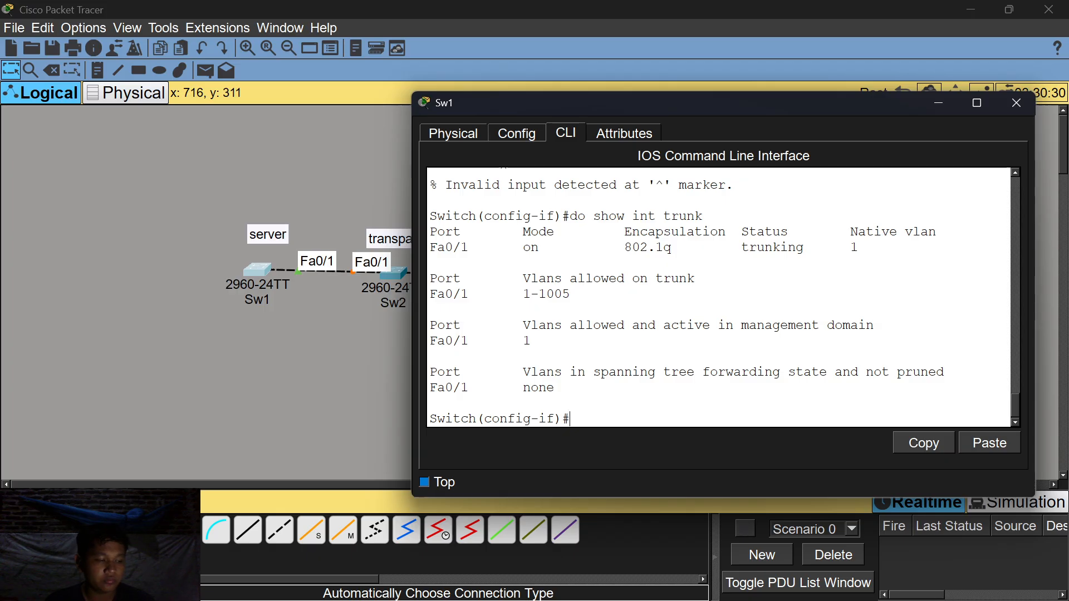
pyautogui.moveTo(570, 294); pyautogui.dragTo(429, 294)
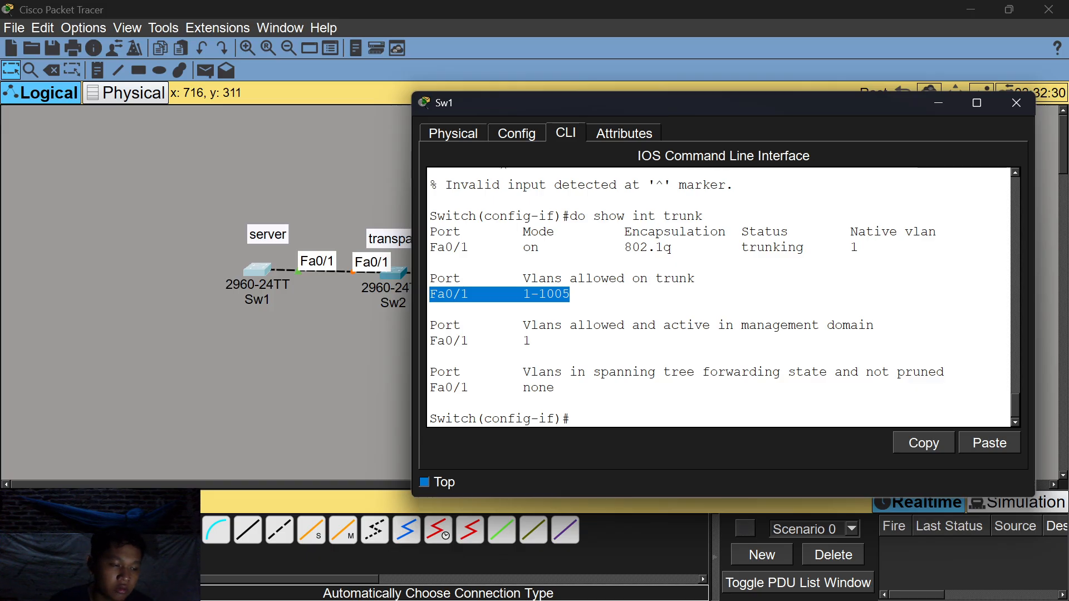
pyautogui.click(430, 309)
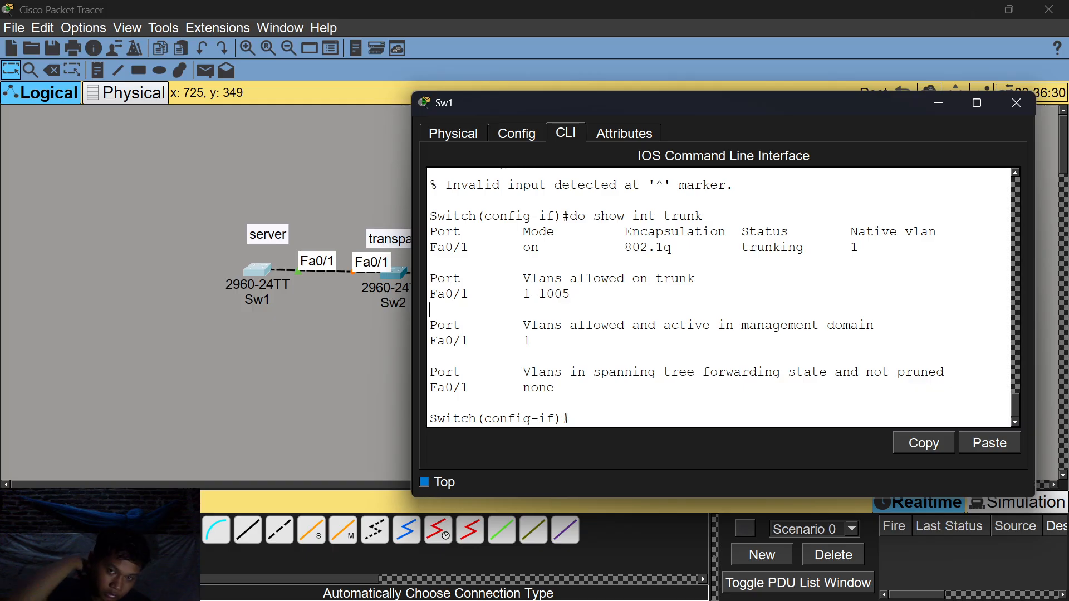
# Open Sw2's CLI and enter global configuration mode with en and conf t.
pyautogui.click(942, 106)
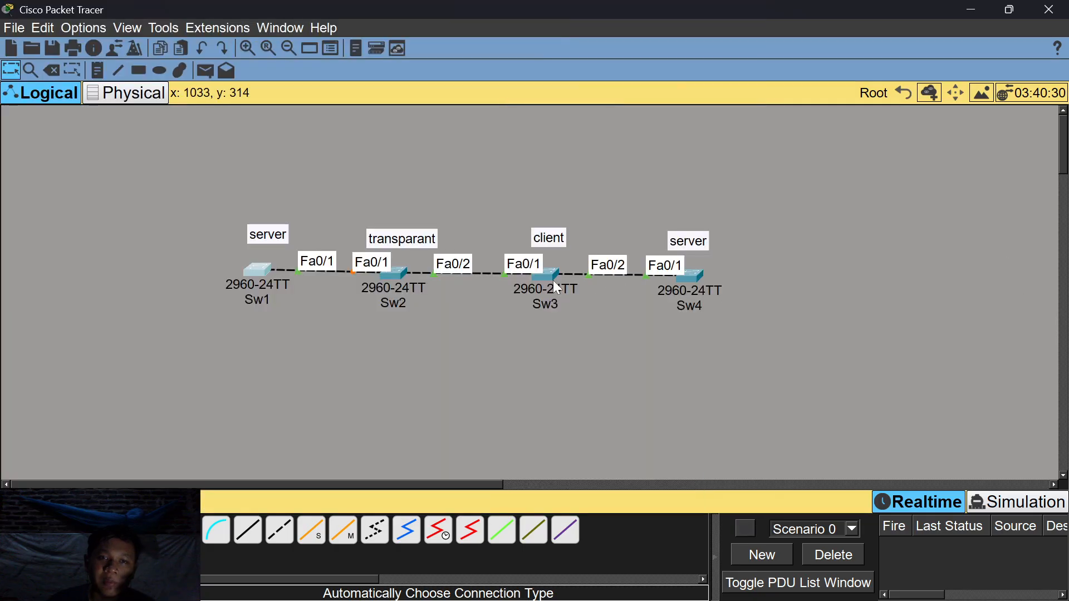
pyautogui.doubleClick(390, 277)
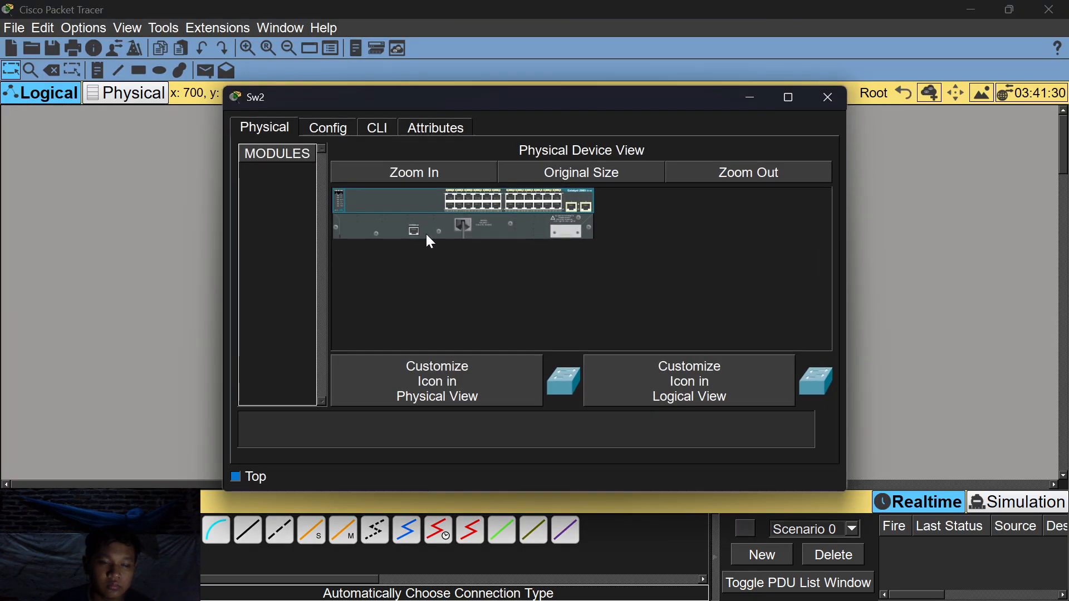
pyautogui.click(379, 131)
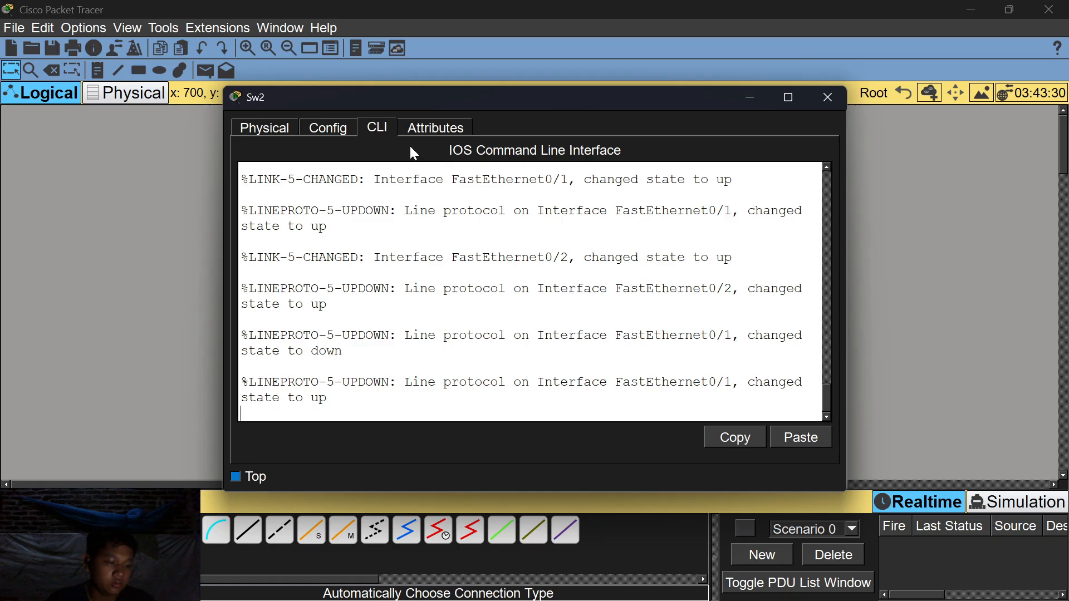
pyautogui.press('Return')
pyautogui.write('en')
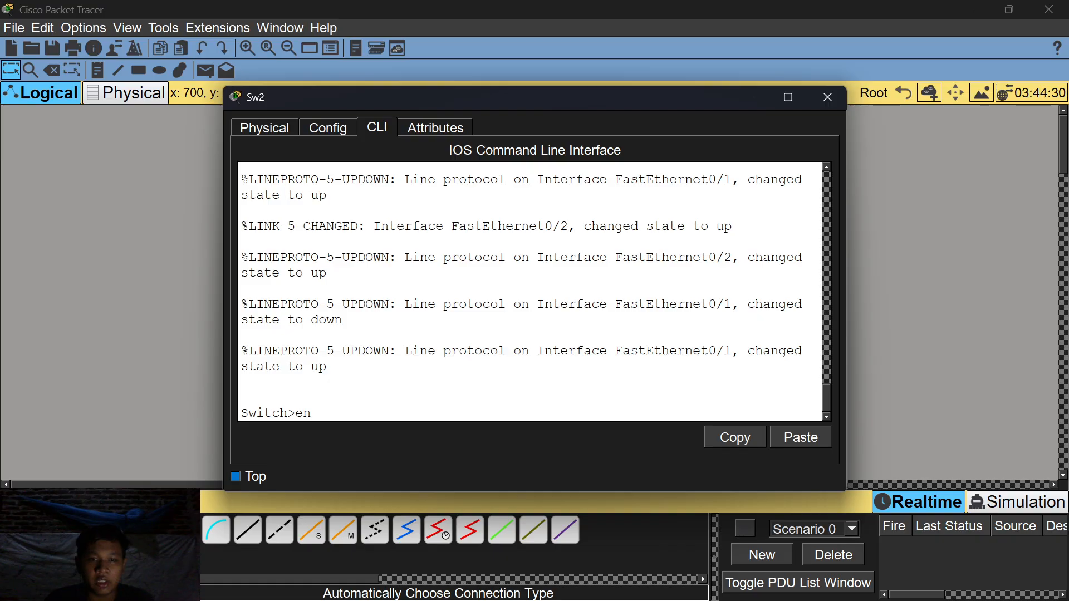
pyautogui.press('Return')
pyautogui.write('conf t')
pyautogui.press('Return')
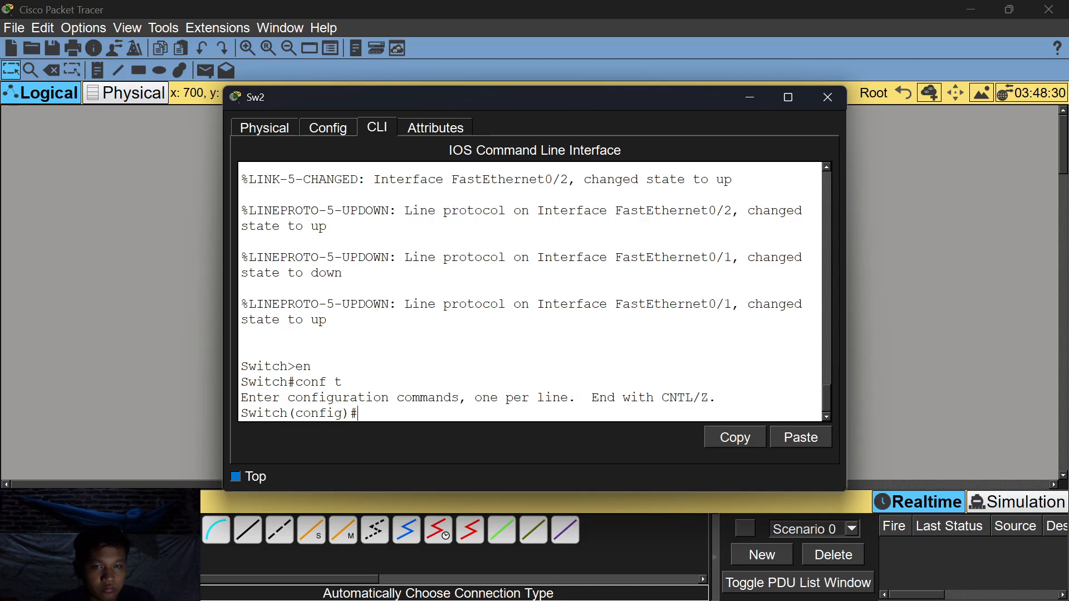
# Trunk Sw2's Fa0/1–Fa0/2 via int range fa0/1-2 and switchport mode trunk, then close the window.
pyautogui.moveTo(530, 90); pyautogui.dragTo(816, 78)
pyautogui.write('int fa')
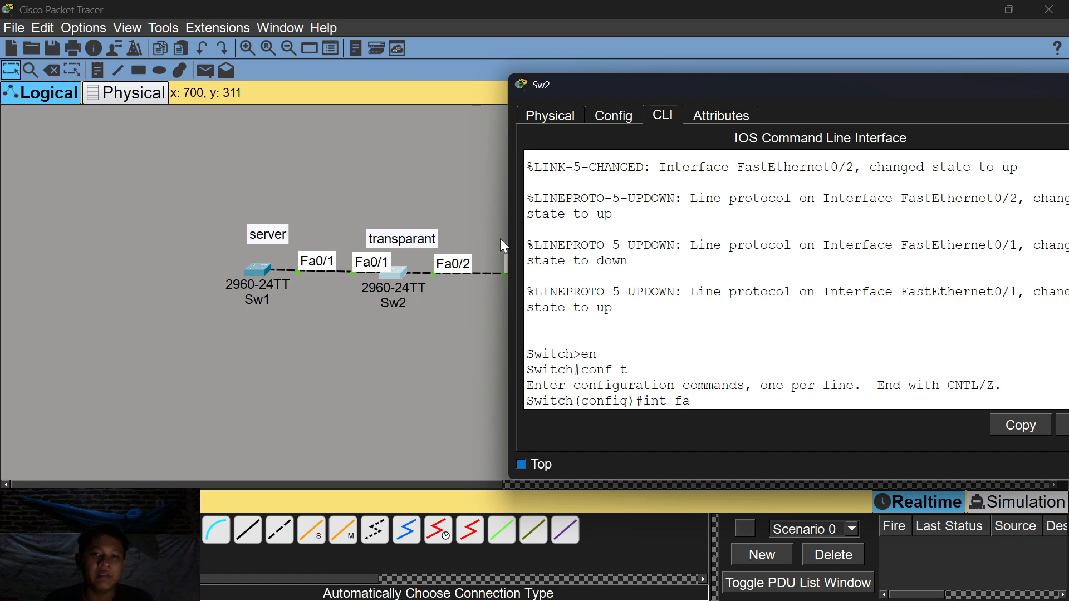
pyautogui.write('0')
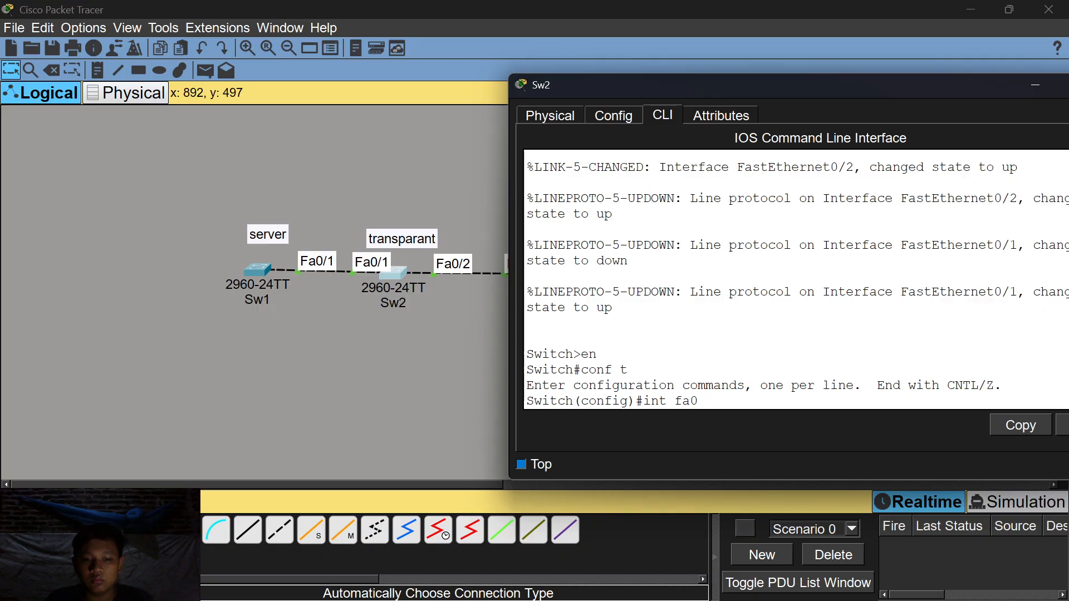
pyautogui.write('/1-2')
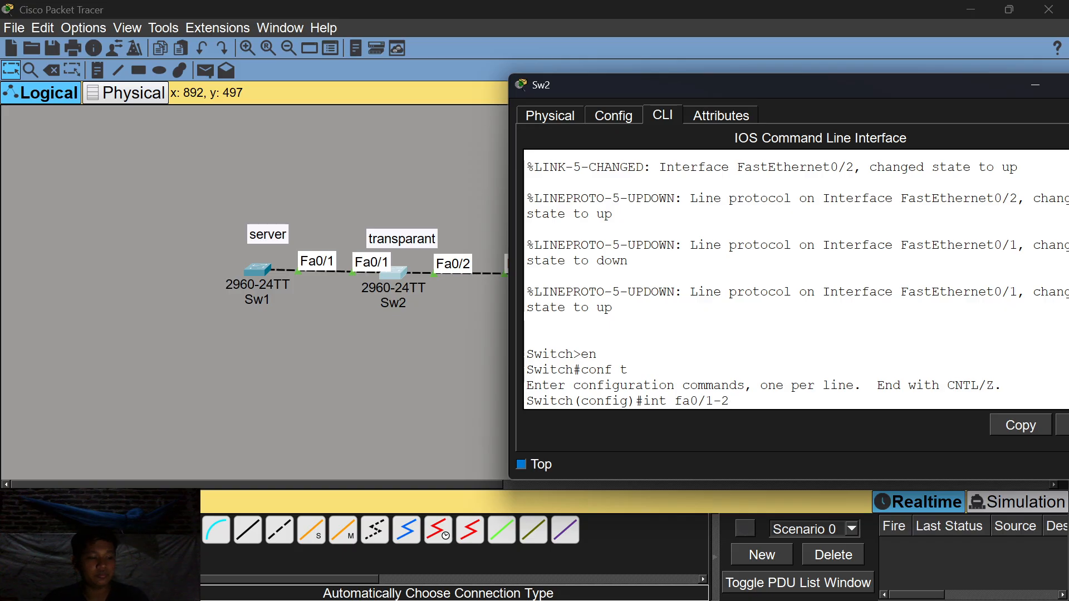
pyautogui.press('Return')
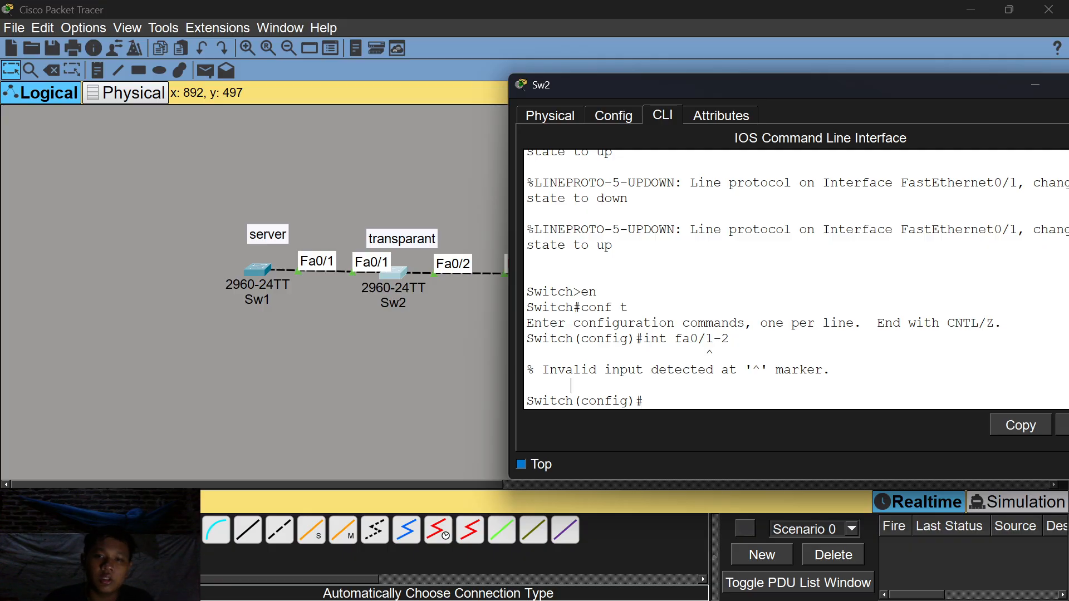
pyautogui.write('in')
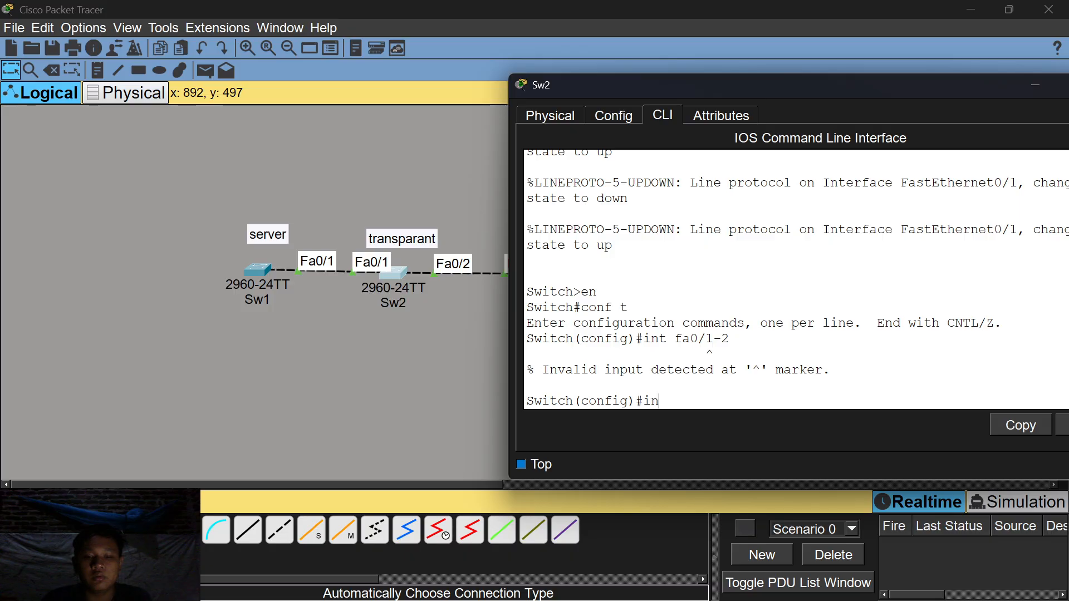
pyautogui.write('t range fa0/1')
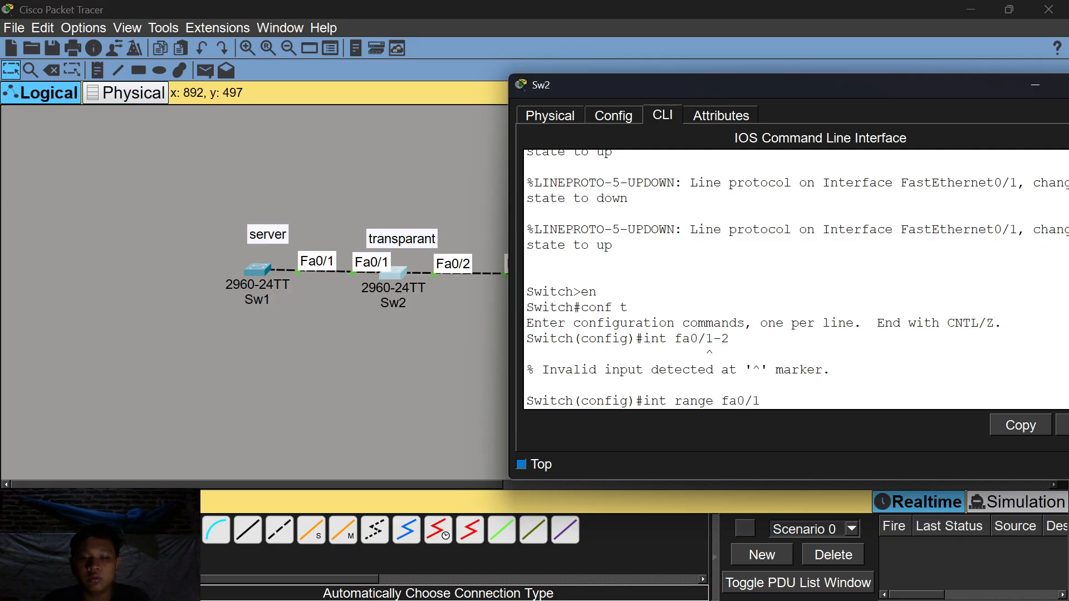
pyautogui.write('-2')
pyautogui.press('Return')
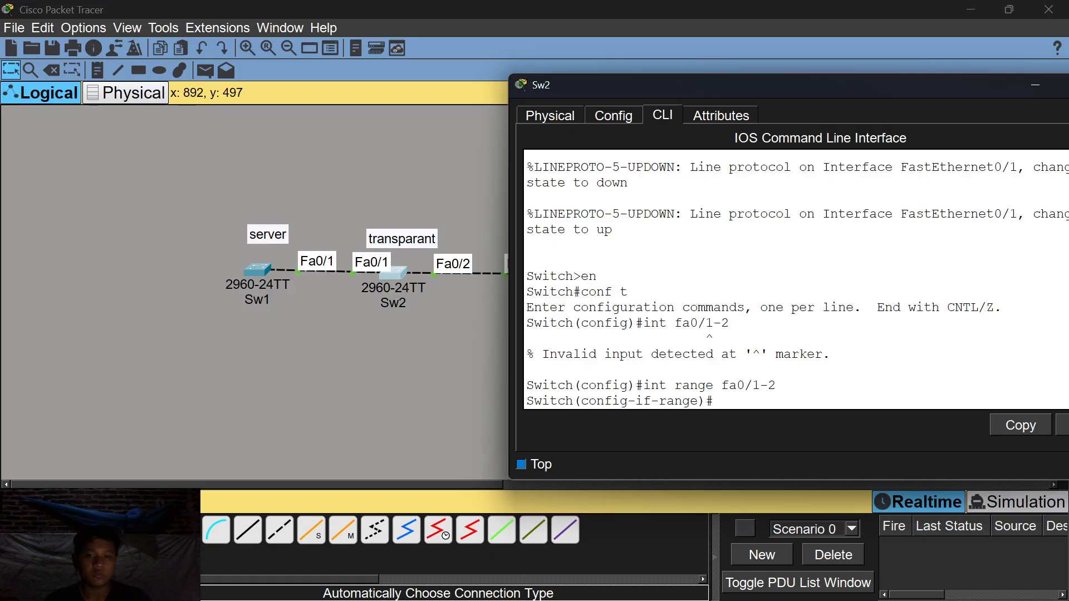
pyautogui.write('switch')
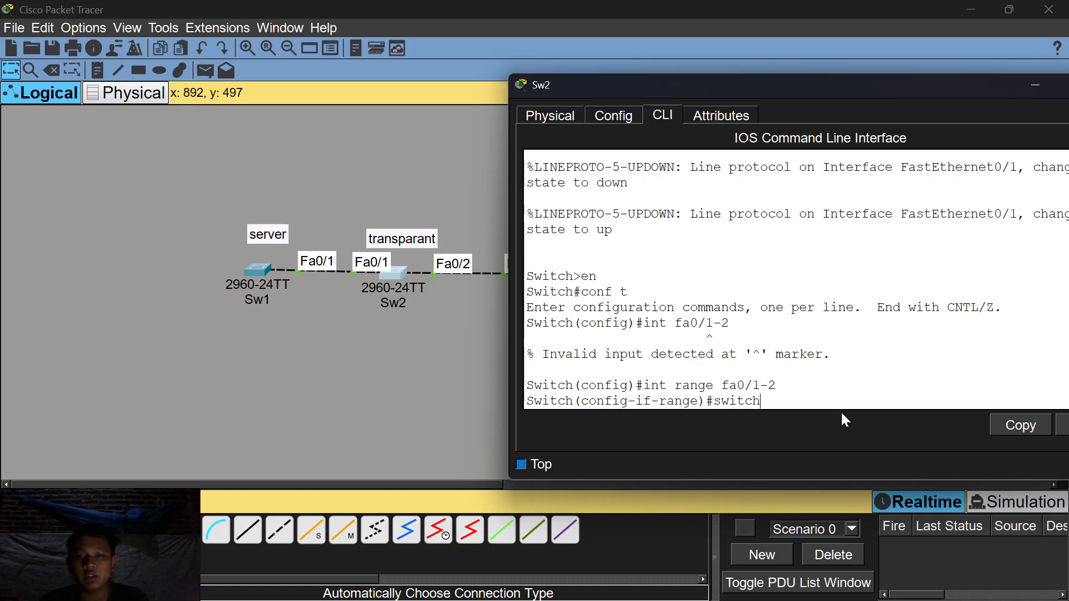
pyautogui.write('port m')
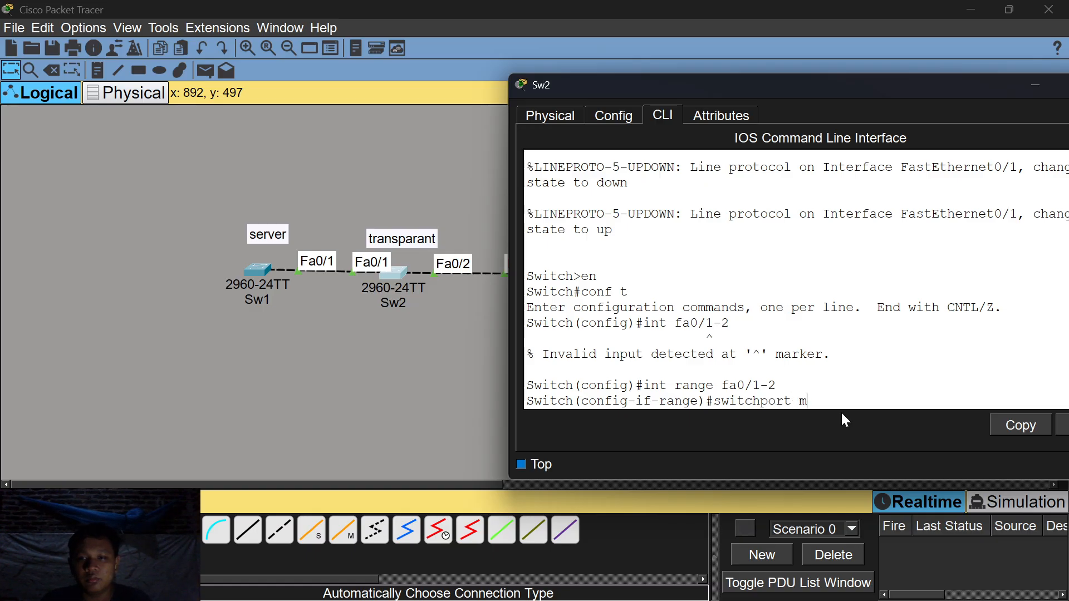
pyautogui.write('ode trunk')
pyautogui.press('Return')
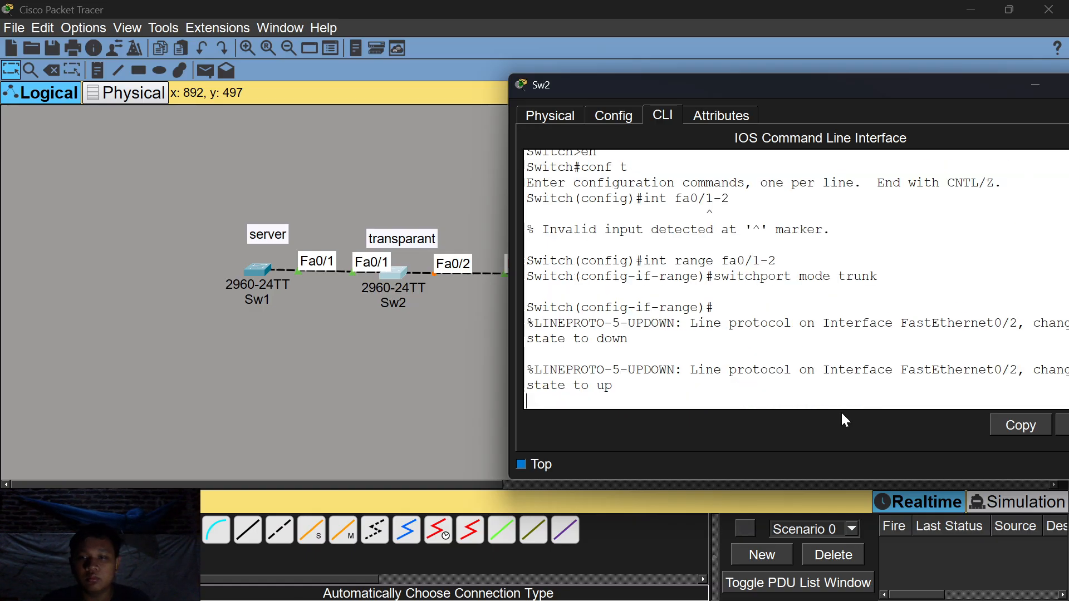
pyautogui.press('Return')
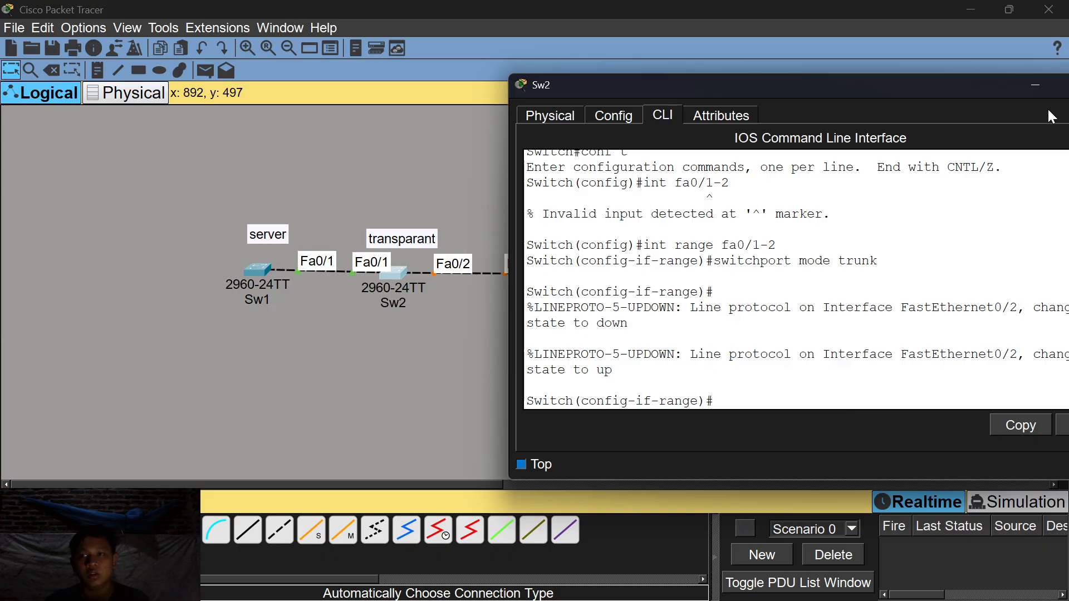
pyautogui.click(1026, 81)
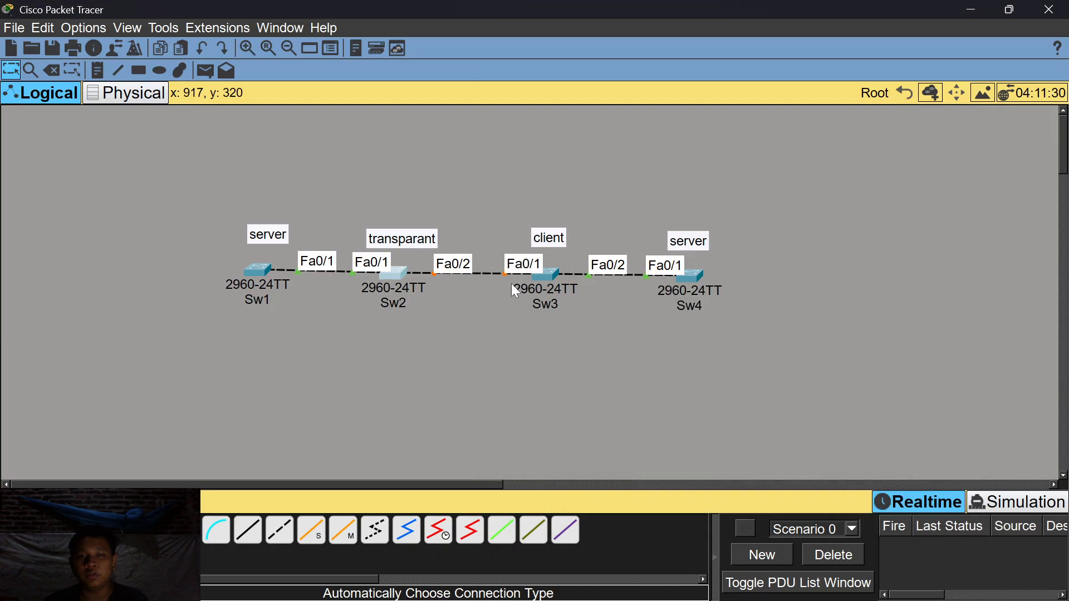
pyautogui.click(398, 279)
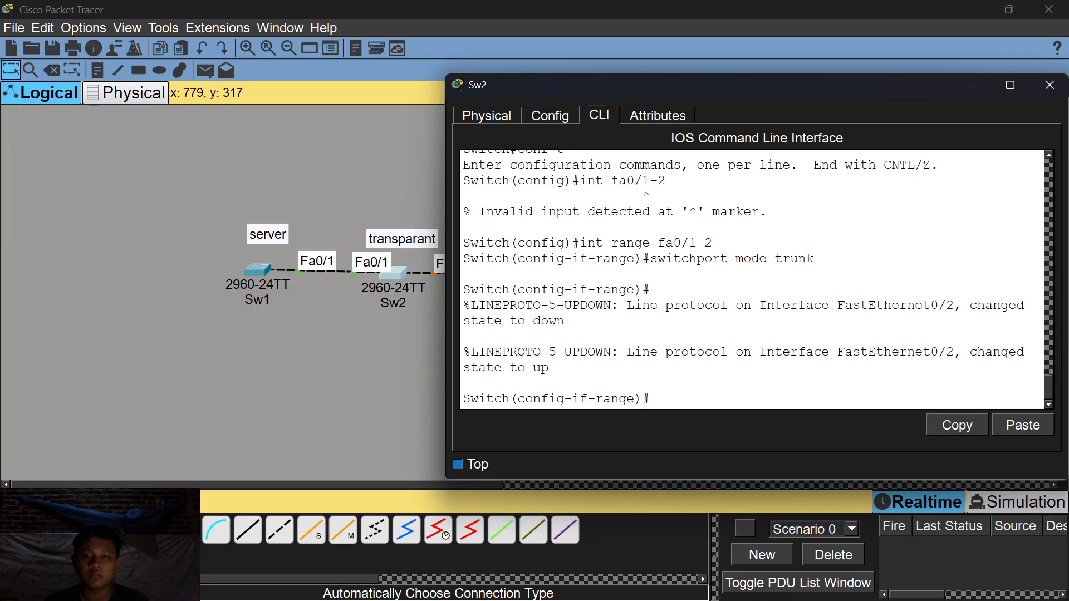
pyautogui.click(970, 88)
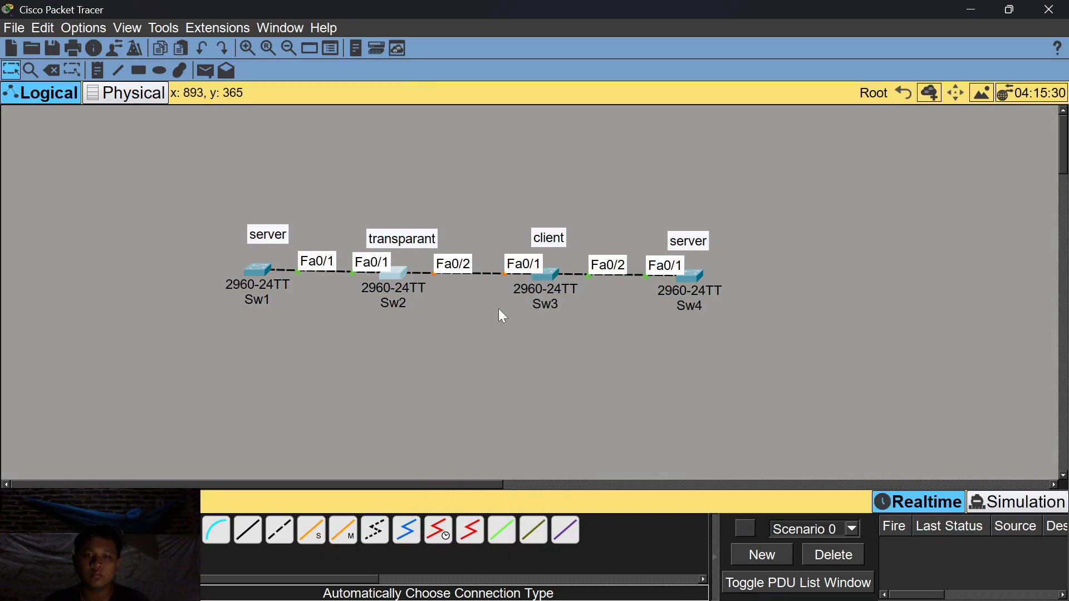
# Open Sw3's CLI and enter global configuration mode with en and conf t.
pyautogui.click(550, 280)
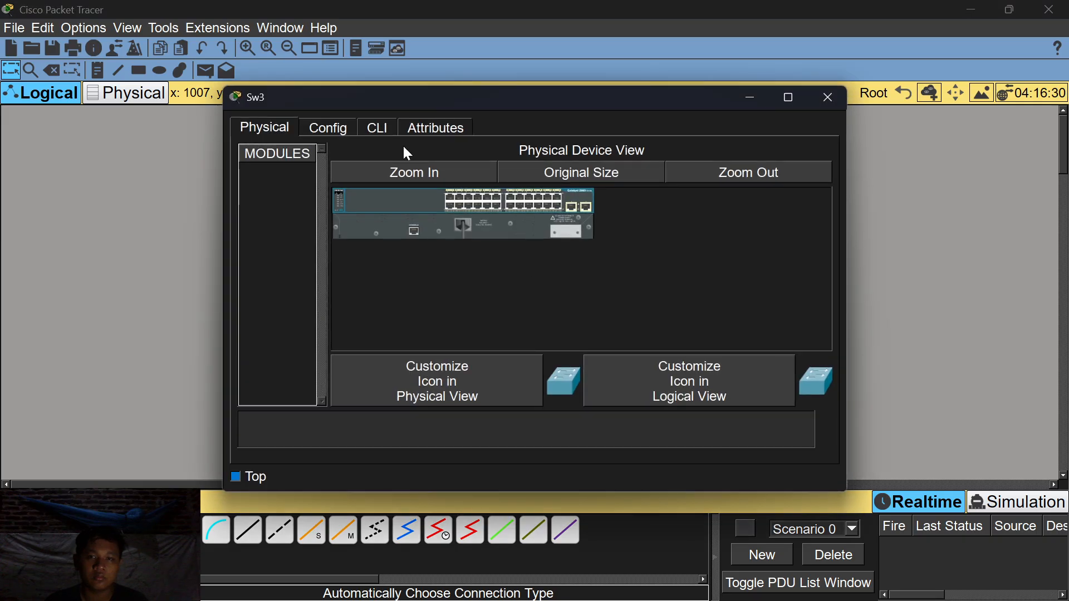
pyautogui.click(375, 126)
pyautogui.press('Return')
pyautogui.write('en')
pyautogui.press('Return')
pyautogui.write('conf t')
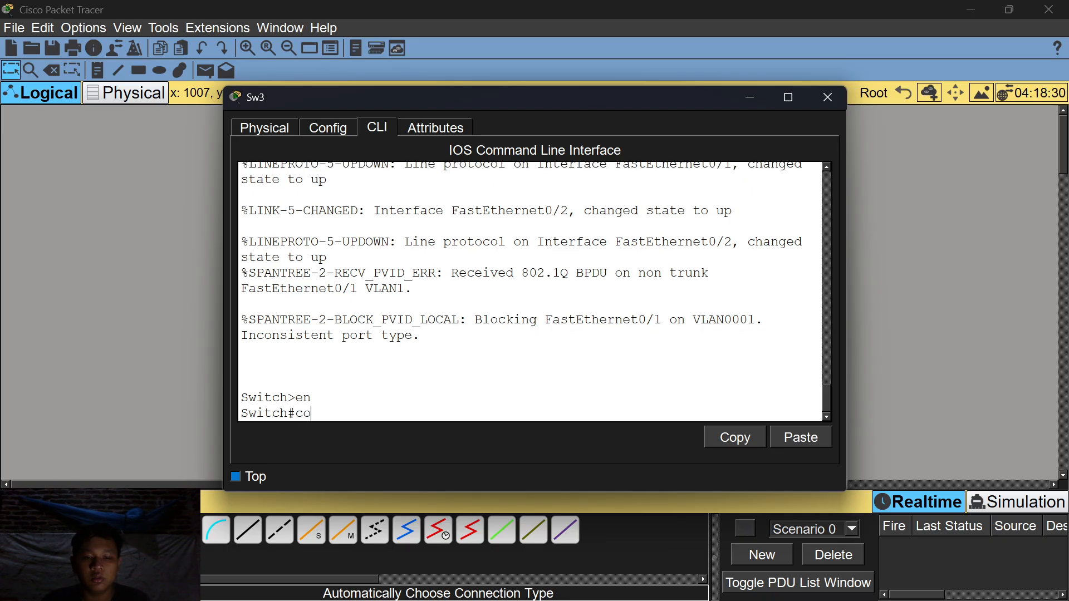
pyautogui.press('Return')
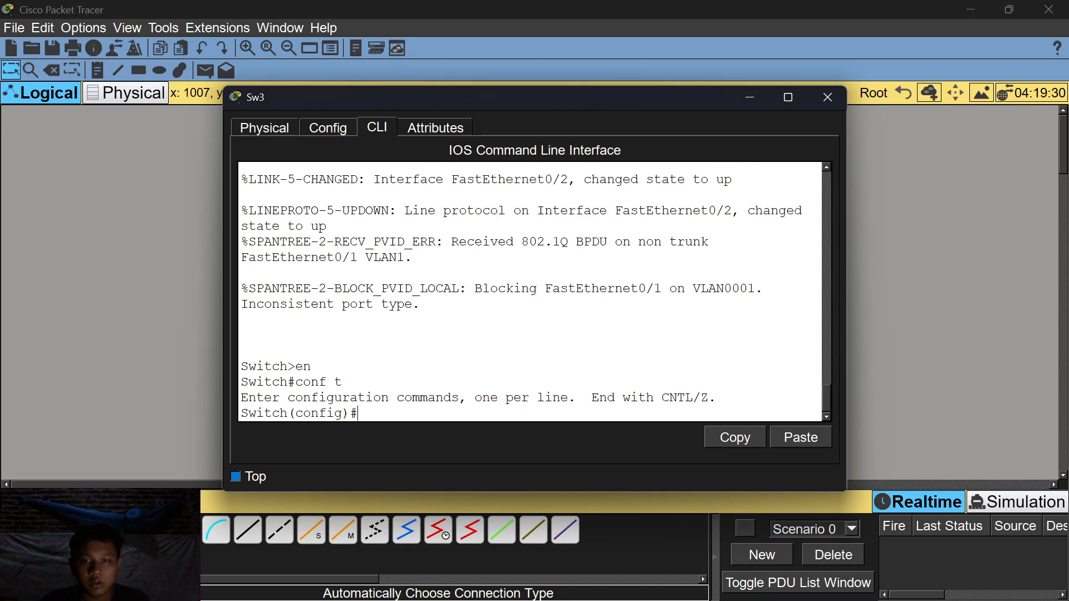
# Trunk Sw3's Fa0/1–Fa0/2 via int range fa0/1-2 and switchport mode trunk, then hide the window.
pyautogui.write('int range fa')
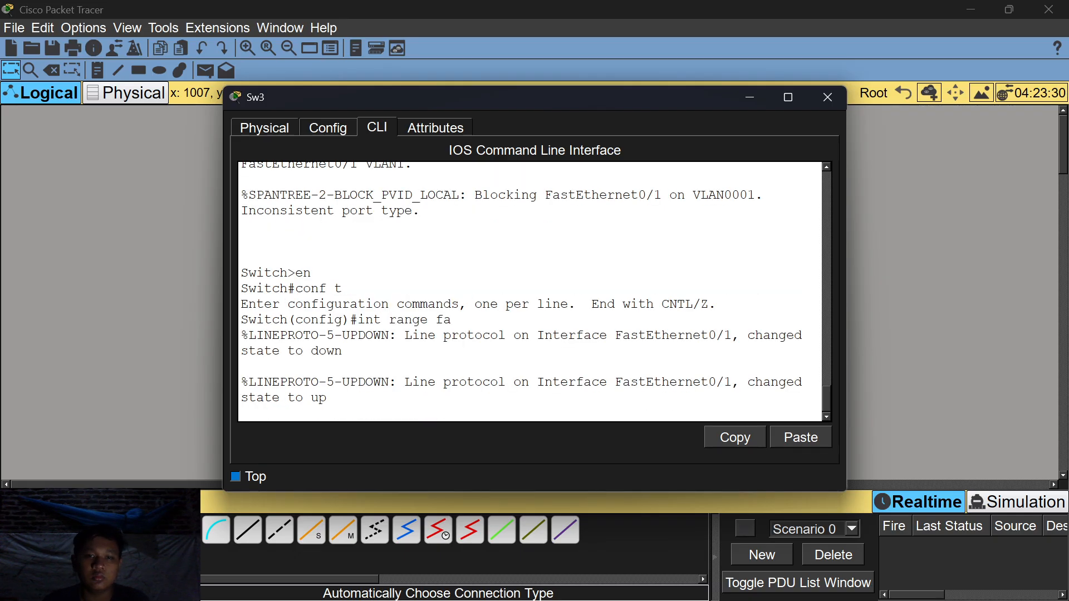
pyautogui.press('Return')
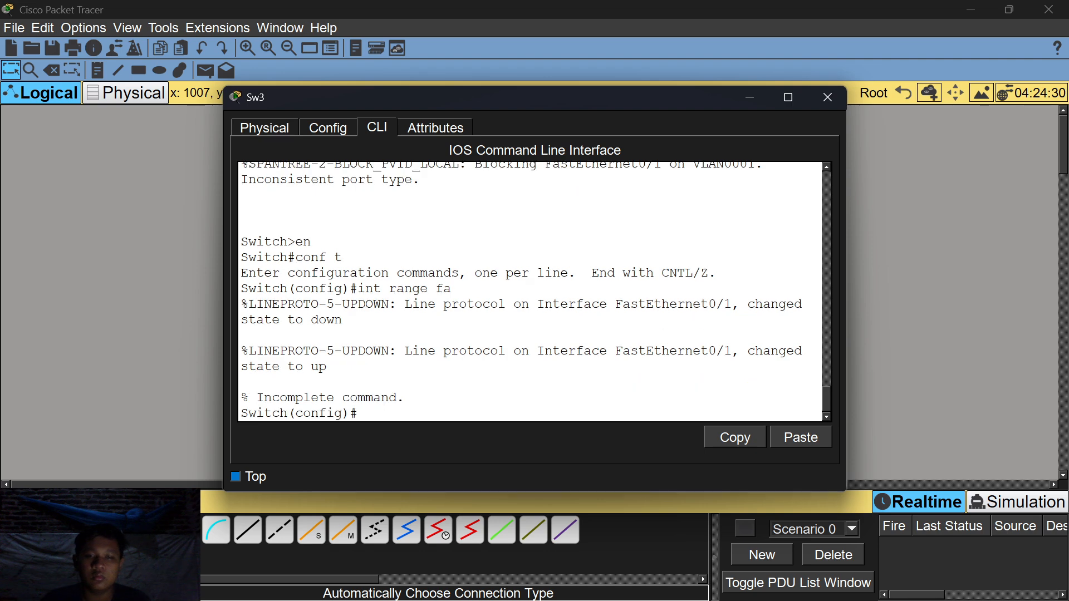
pyautogui.write('int ra')
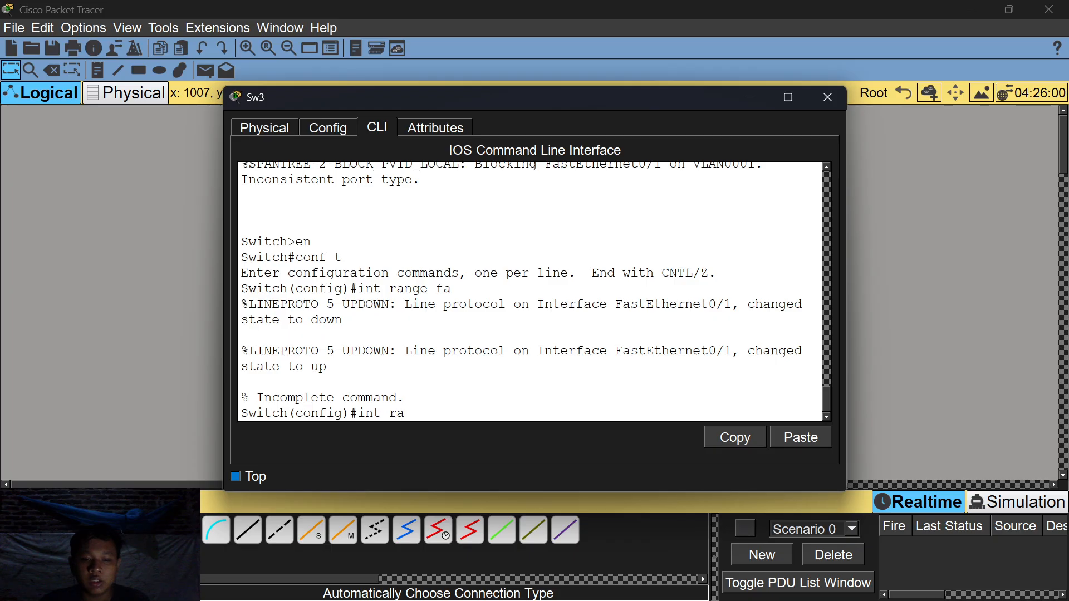
pyautogui.press('Tab')
pyautogui.write('fa')
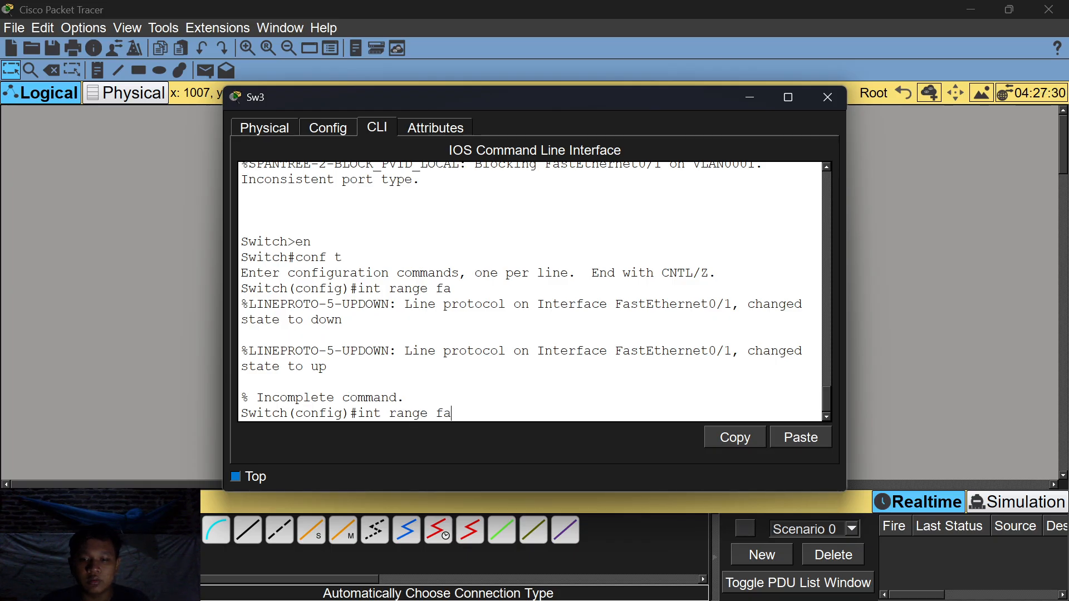
pyautogui.write('0/1-2')
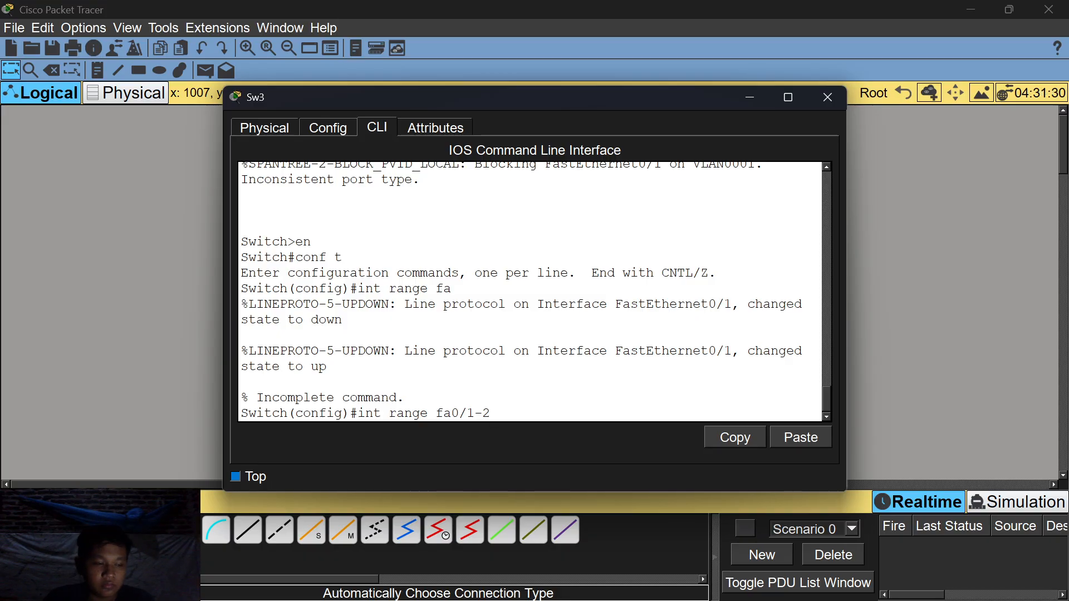
pyautogui.press('Return')
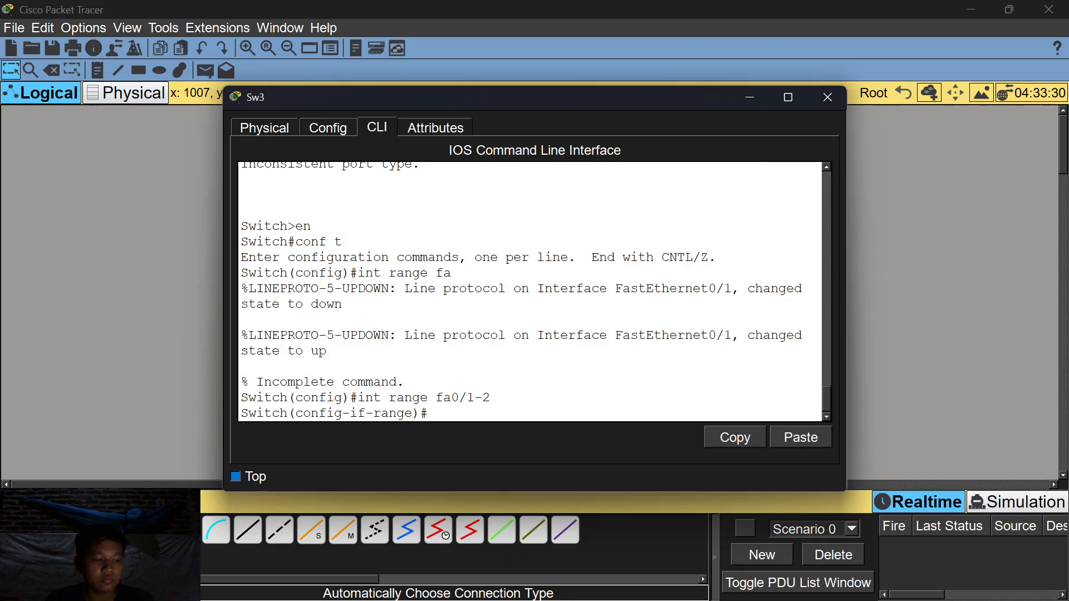
pyautogui.write('switchport mode trunk')
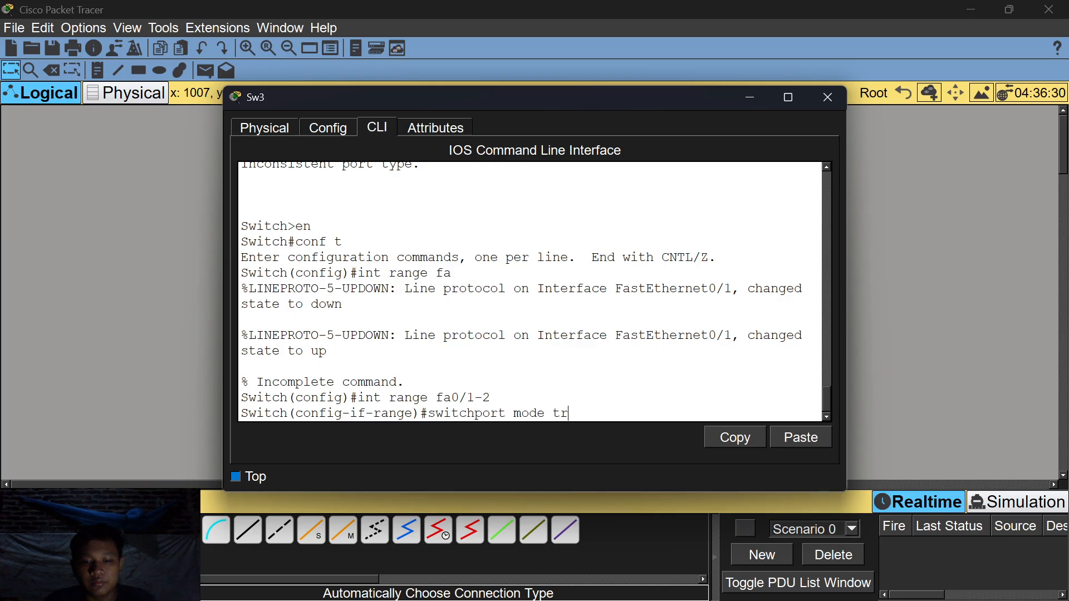
pyautogui.press('Return')
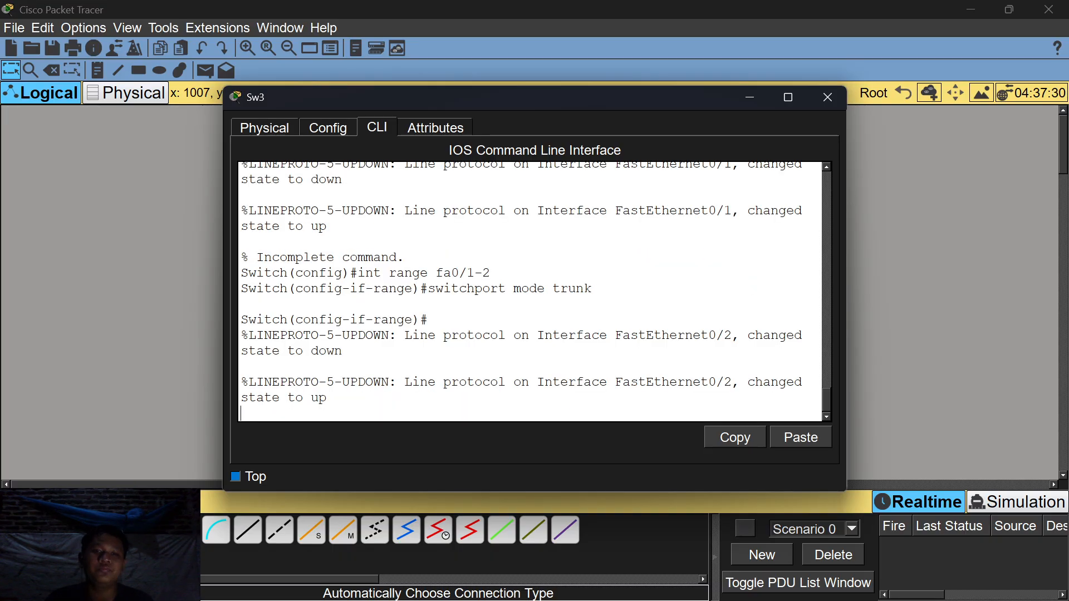
pyautogui.press('Return')
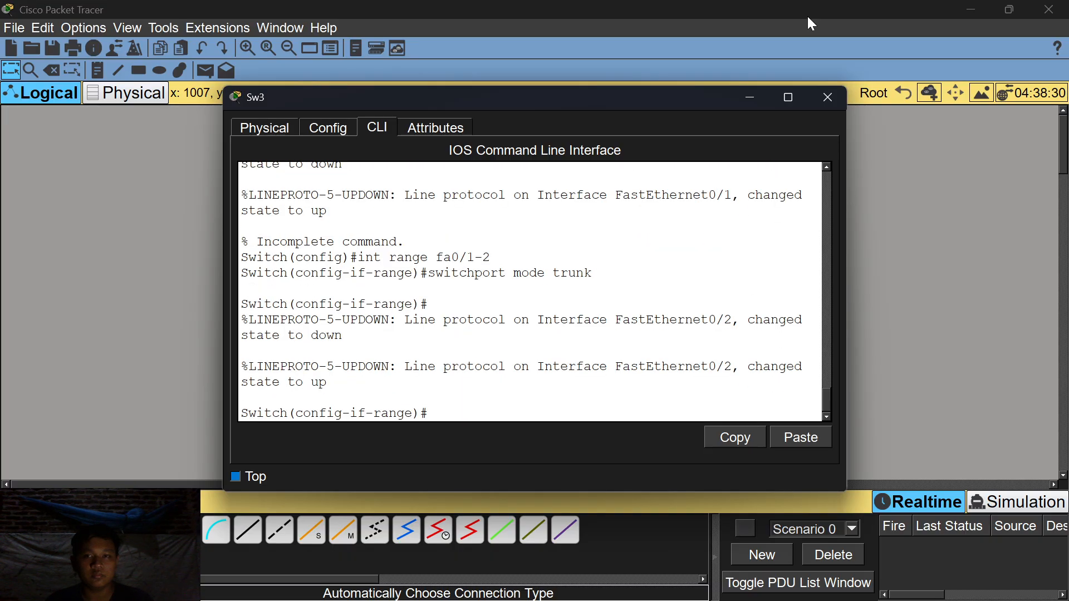
pyautogui.click(753, 96)
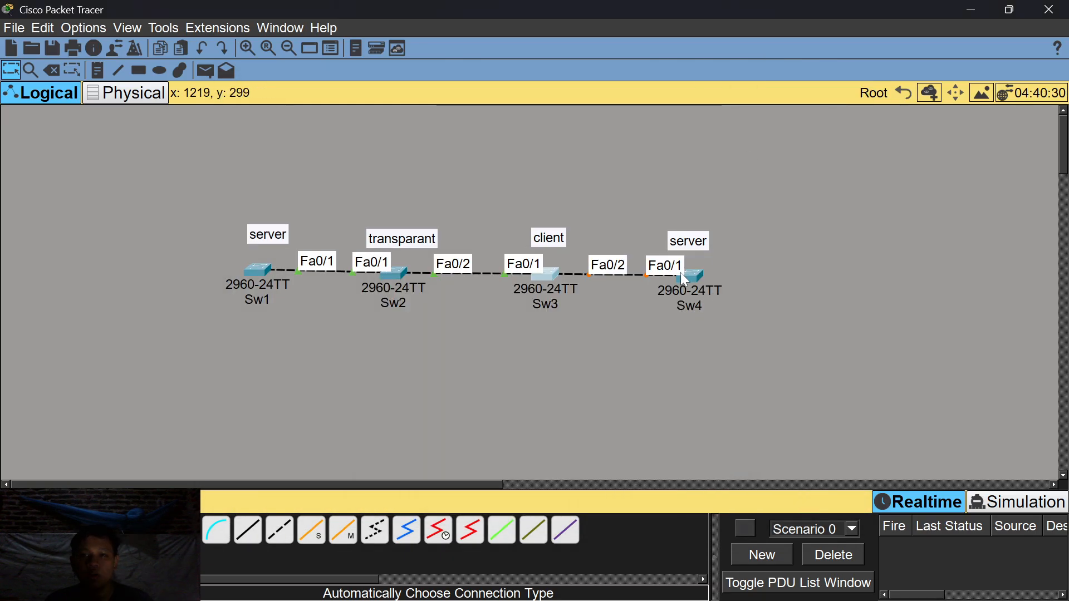
# Open Sw4's CLI and enter global configuration mode with en and conf t.
pyautogui.click(695, 281)
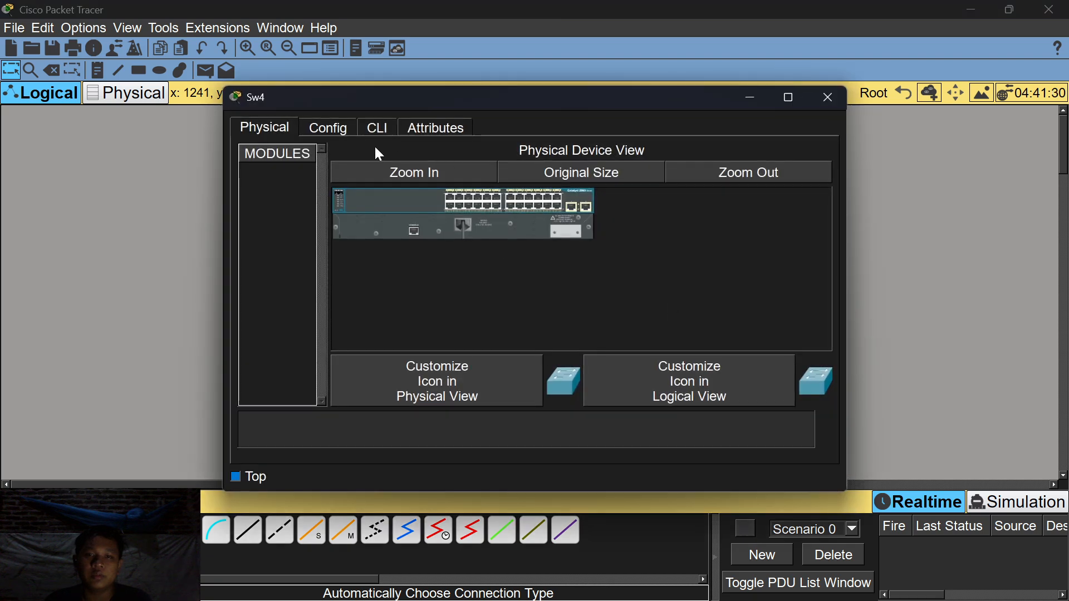
pyautogui.click(376, 127)
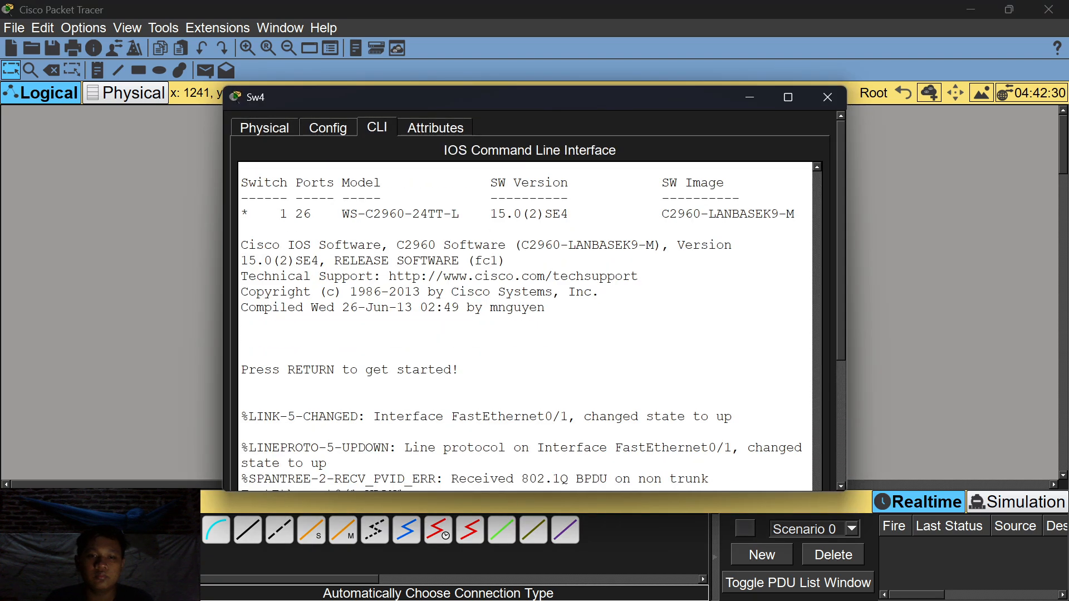
pyautogui.press('Return')
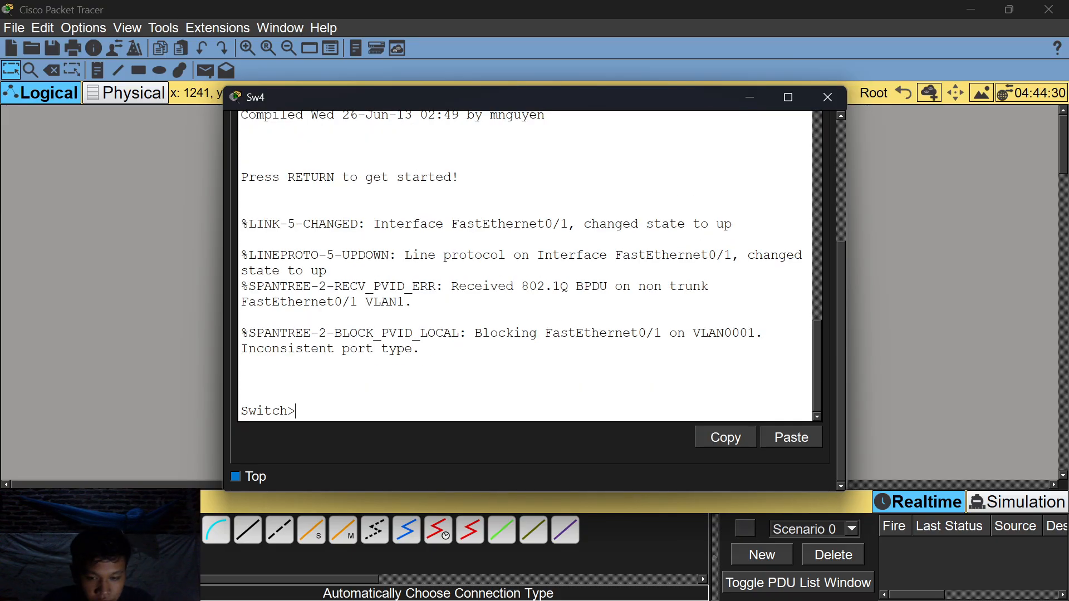
pyautogui.write('en')
pyautogui.write('conf t')
pyautogui.press('Return')
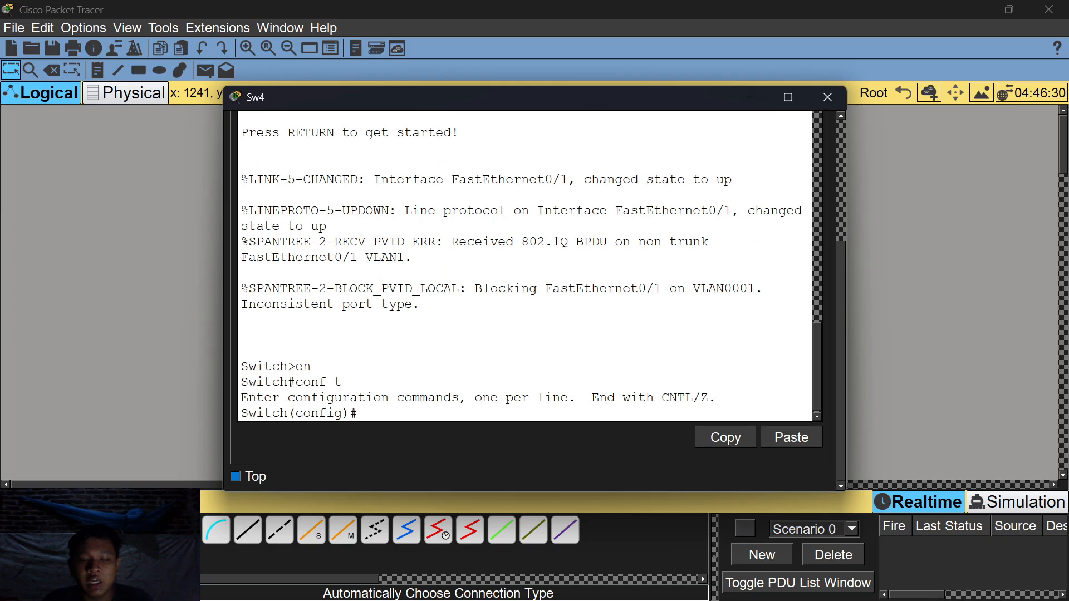
# Select interface Fa0/1 on Sw4 and set it to switchport mode trunk.
pyautogui.write('int fa0.')
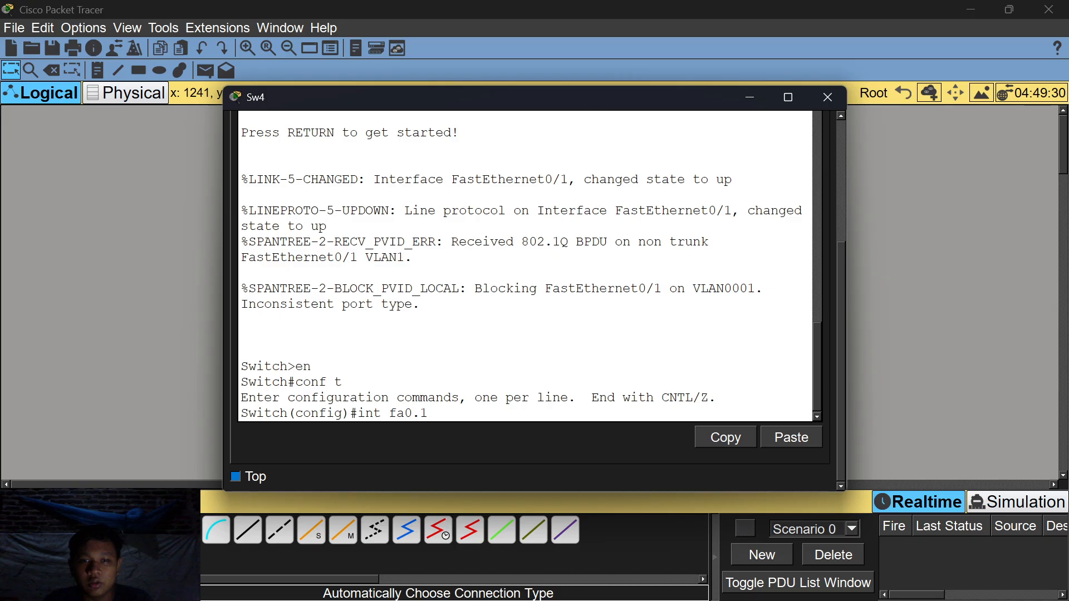
pyautogui.press('BackSpace')
pyautogui.write('/1')
pyautogui.press('Return')
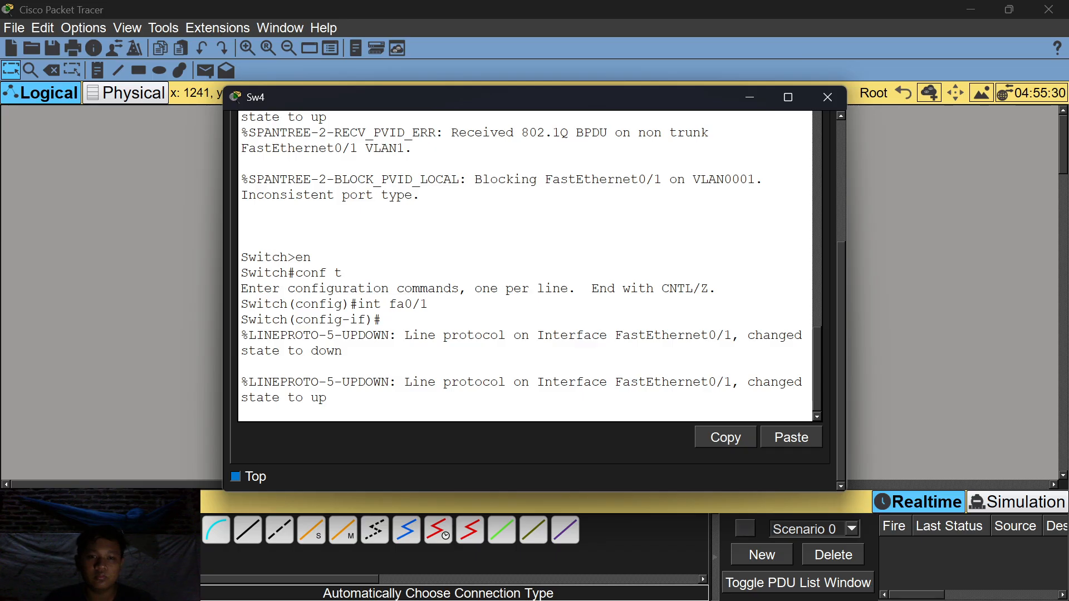
pyautogui.press('Return')
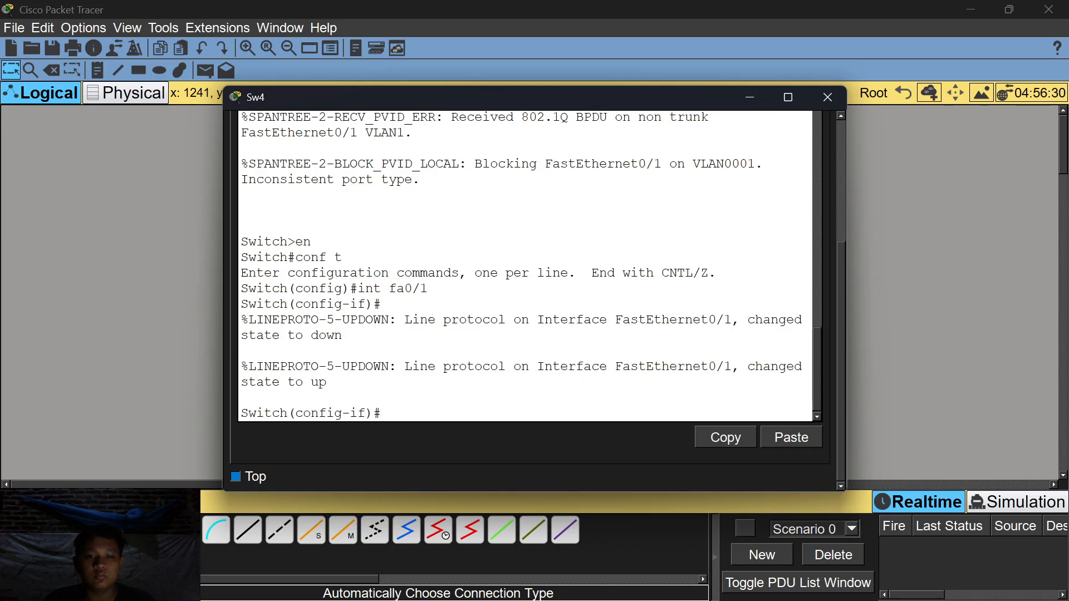
pyautogui.write('switch')
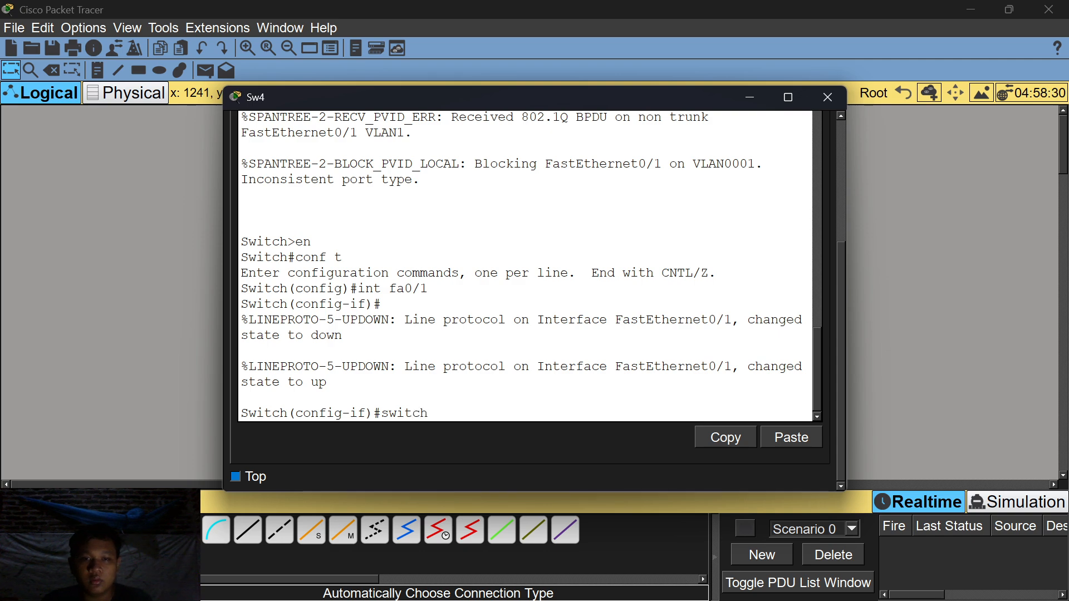
pyautogui.write('port mode trunk')
pyautogui.press('Return')
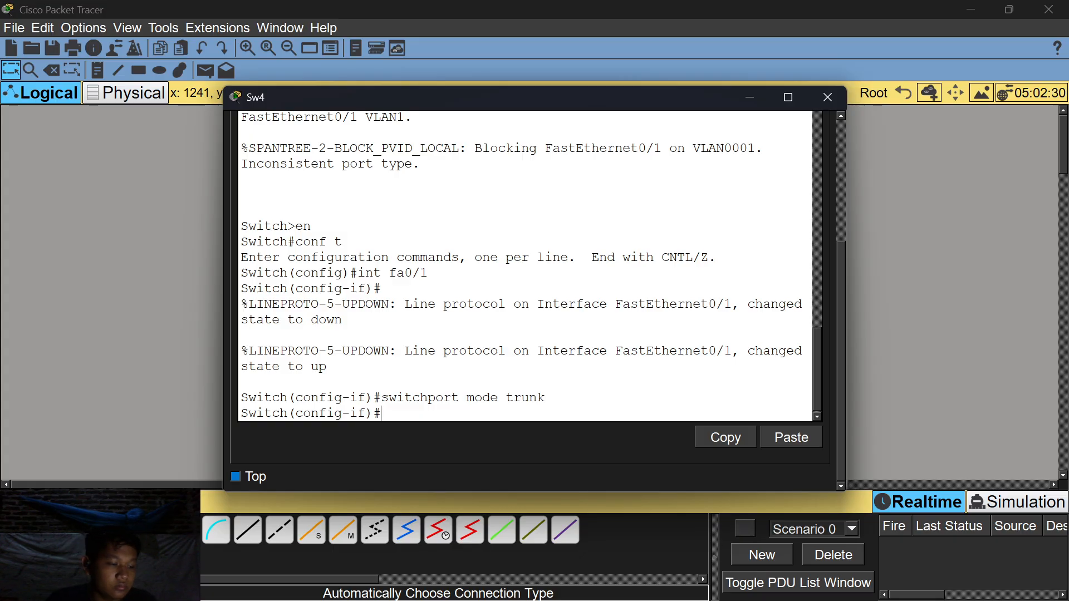
# Confirm with do show int trunk that Fa0/1 trunks on 802.1q allowing VLANs 1-1005, then hide the window.
pyautogui.write('do wh')
pyautogui.press('BackSpace')
pyautogui.press('BackSpace')
pyautogui.write('shwo')
pyautogui.press('BackSpace')
pyautogui.press('BackSpace')
pyautogui.write('ow ')
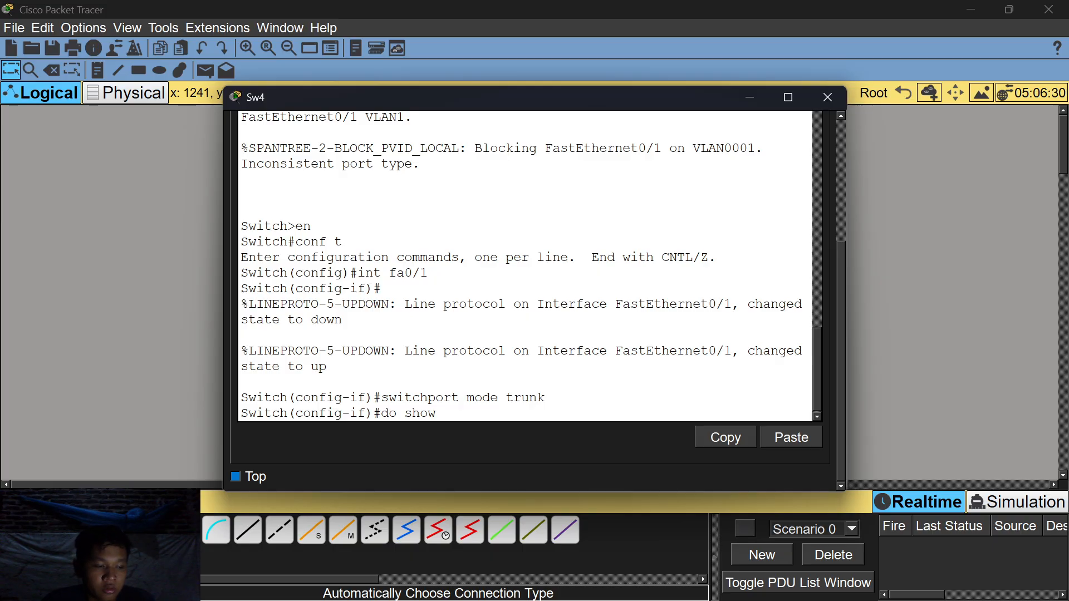
pyautogui.write('int trunk')
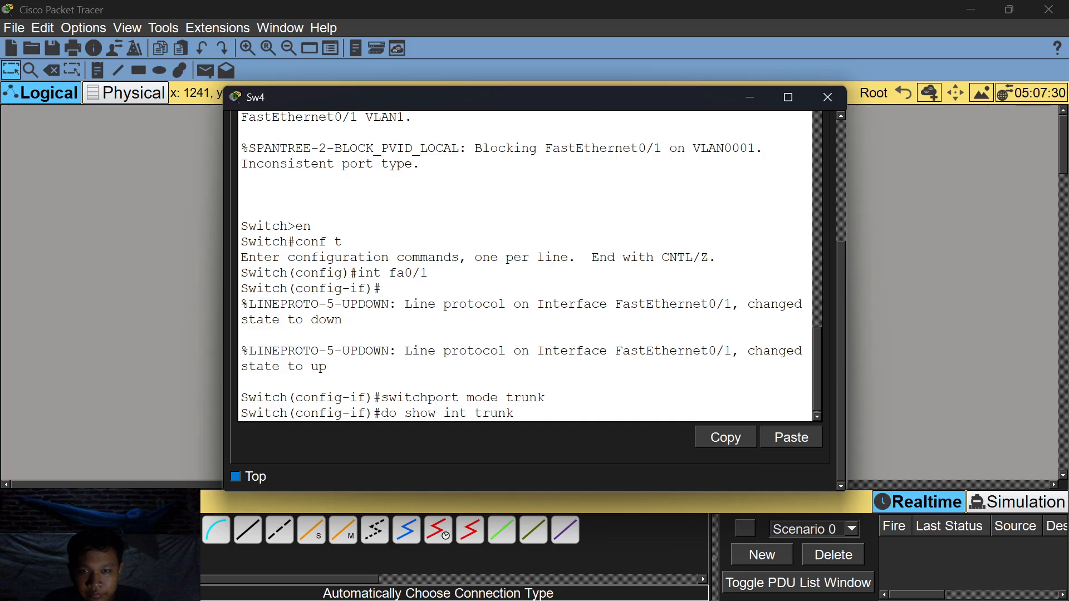
pyautogui.press('Return')
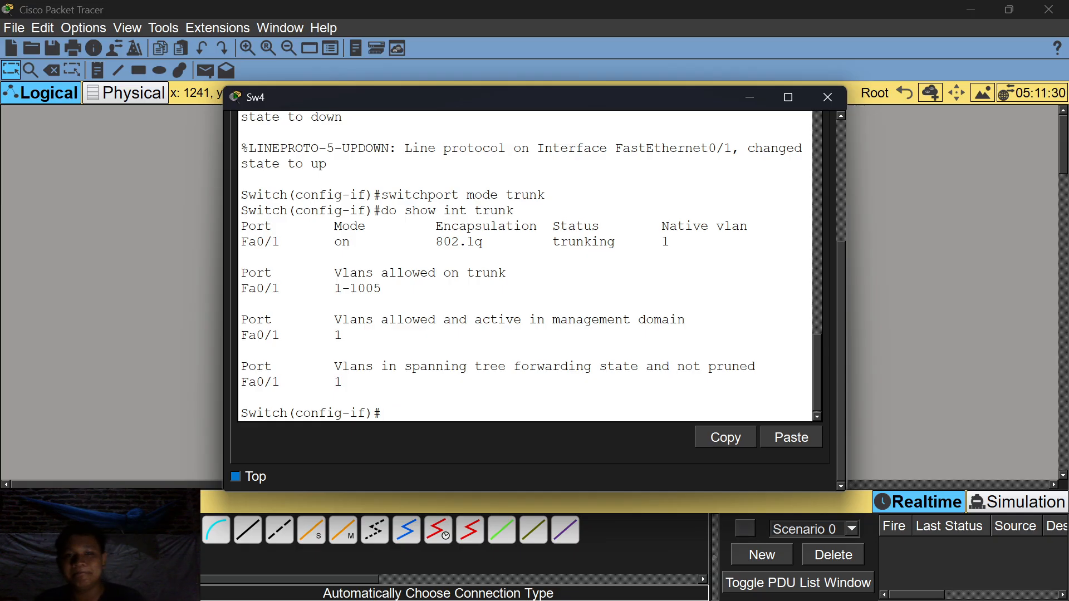
pyautogui.moveTo(498, 273); pyautogui.dragTo(256, 272)
pyautogui.click(256, 274)
pyautogui.moveTo(381, 289); pyautogui.dragTo(295, 273)
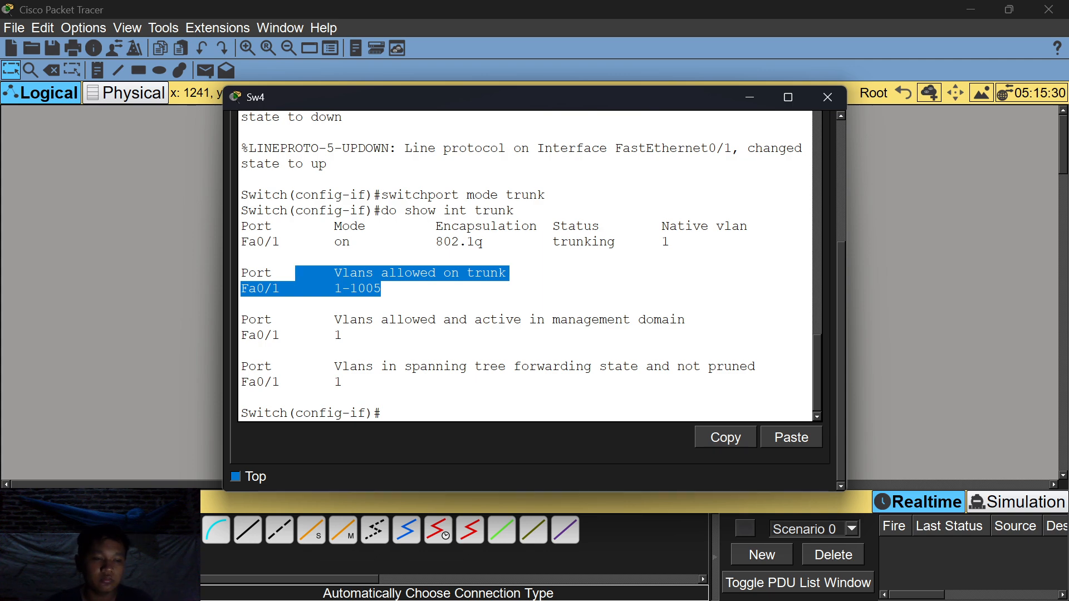
pyautogui.click(749, 99)
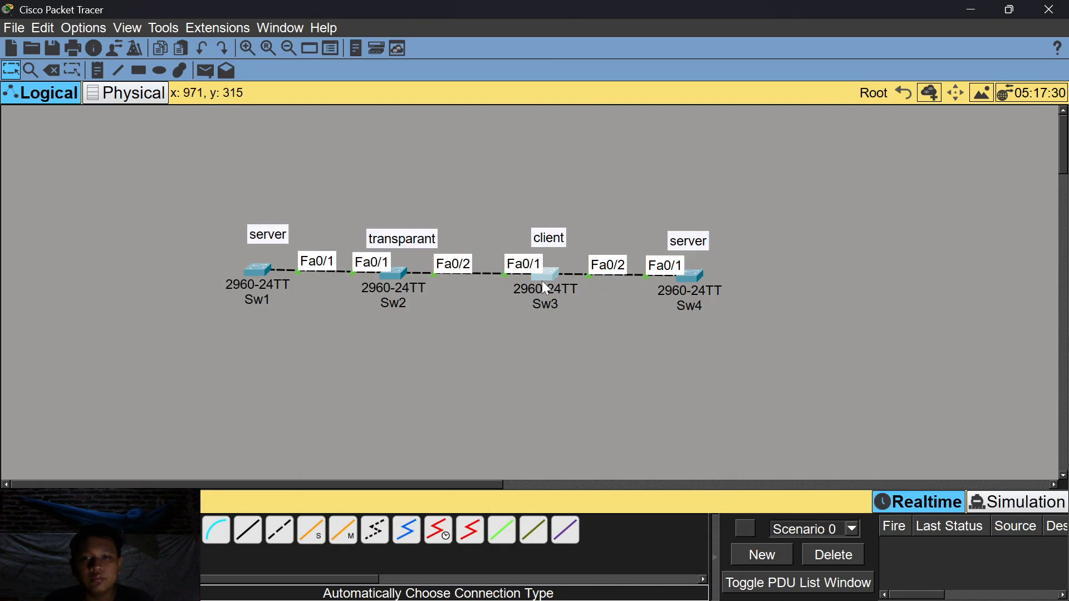
# Run do show int trunk on Sw3, confirm VLANs 1-1005 on Fa0/1–Fa0/2, then open Sw2.
pyautogui.click(542, 281)
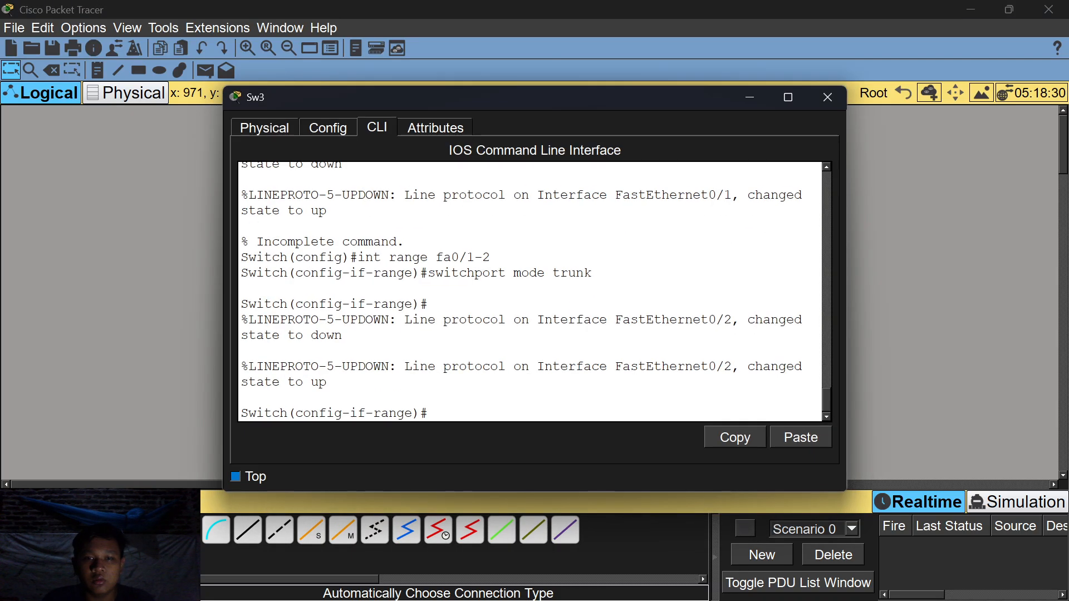
pyautogui.write('do show int trunk')
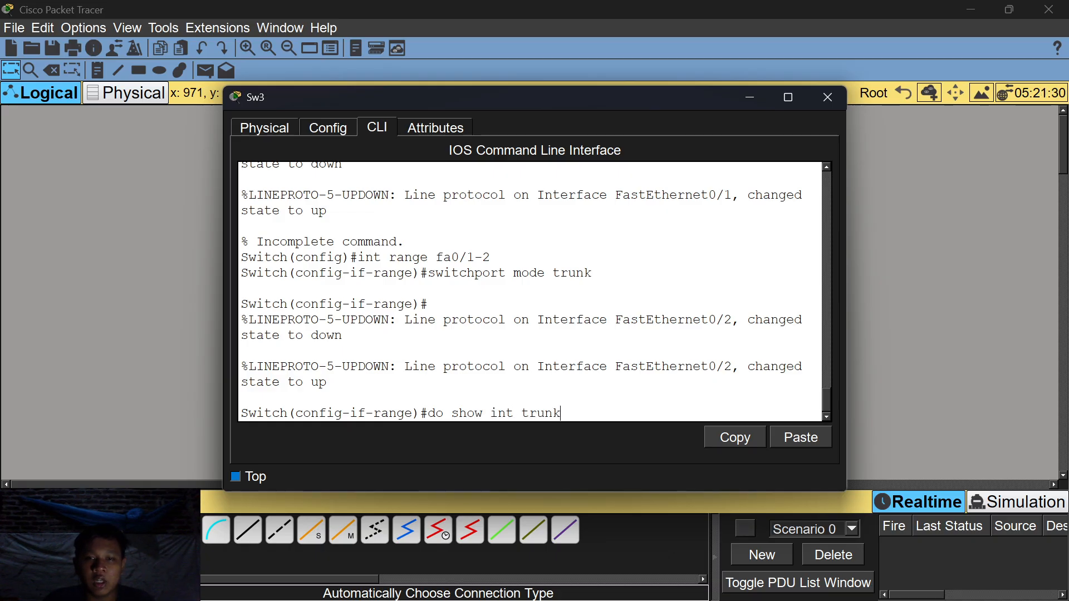
pyautogui.press('Return')
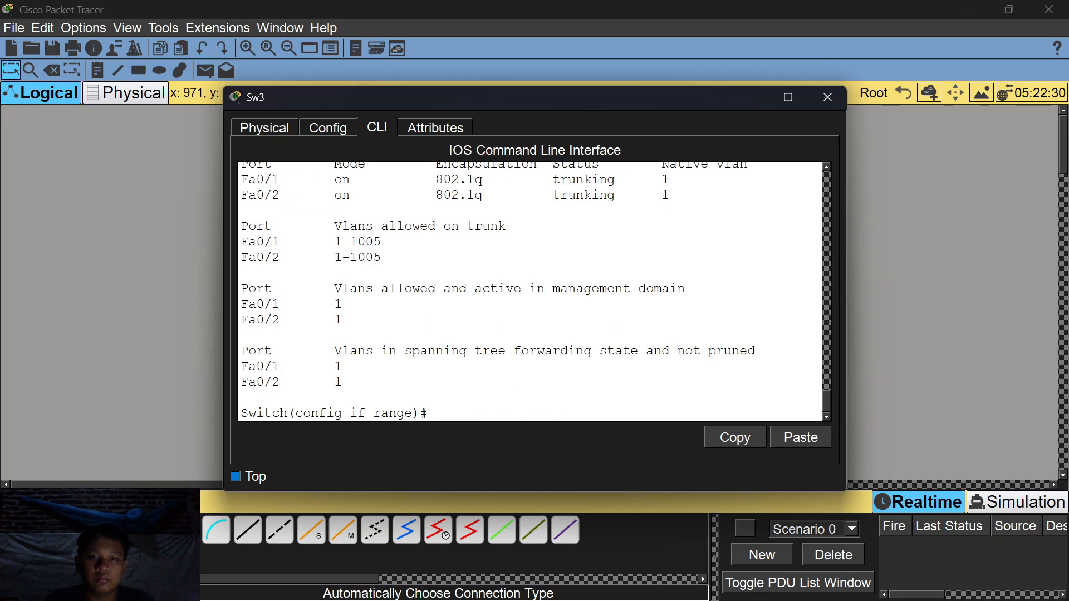
pyautogui.moveTo(384, 257); pyautogui.dragTo(280, 241)
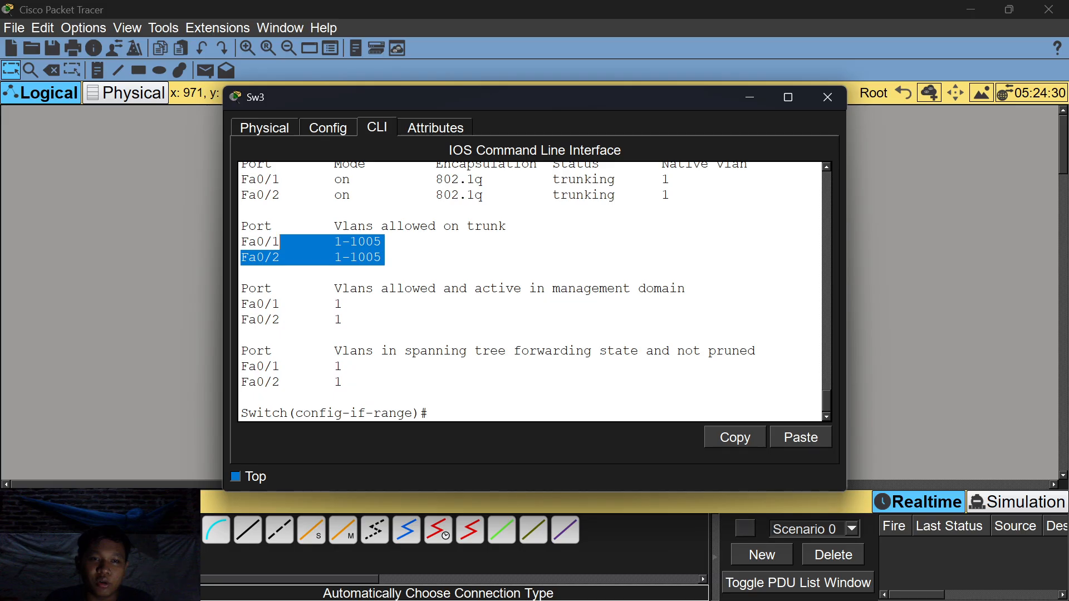
pyautogui.click(749, 99)
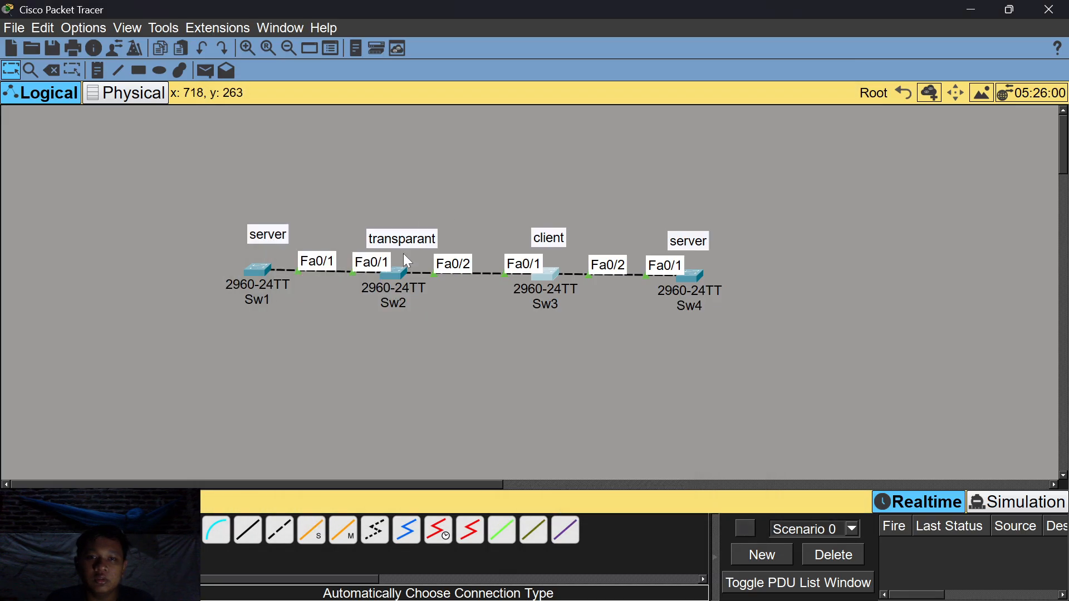
pyautogui.click(402, 272)
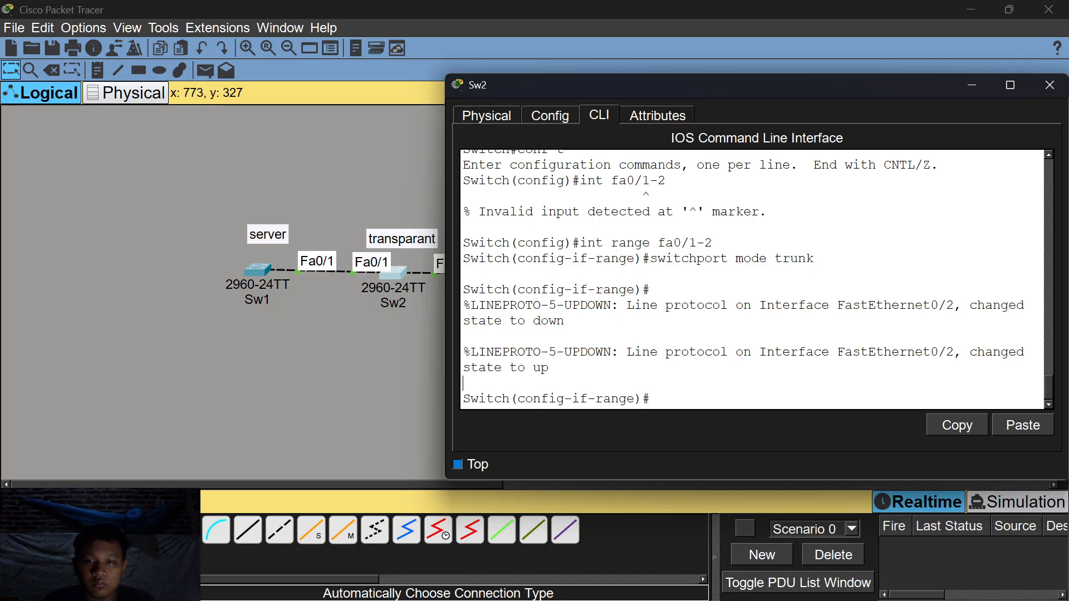
# Run do show int trunk on Sw2, confirm Fa0/1–Fa0/2 allow VLANs 1-1005, then close the window.
pyautogui.write('do ')
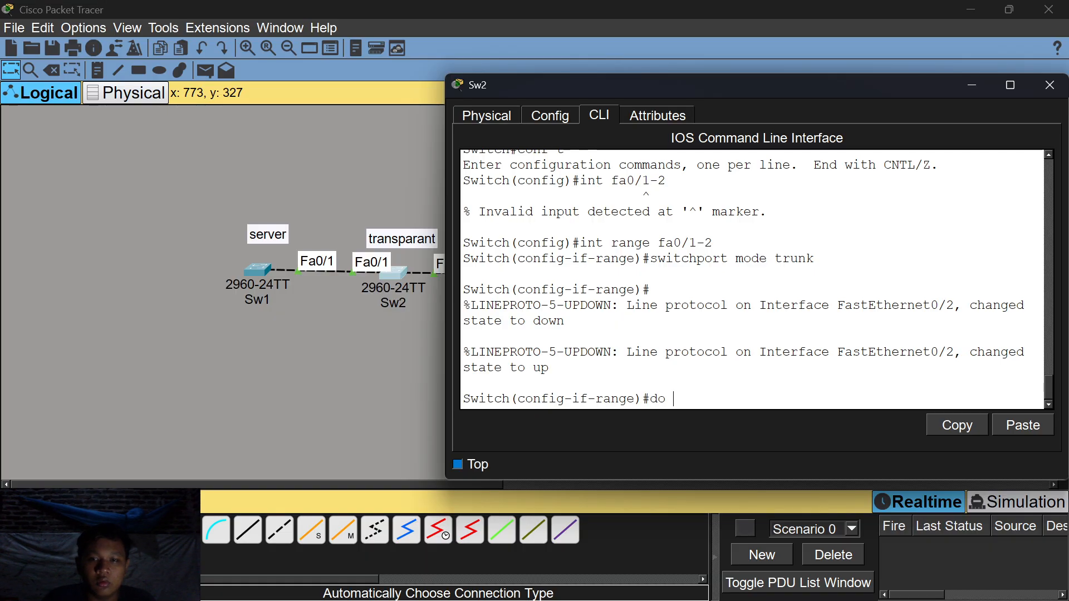
pyautogui.write('show int trunk\\')
pyautogui.press('Return')
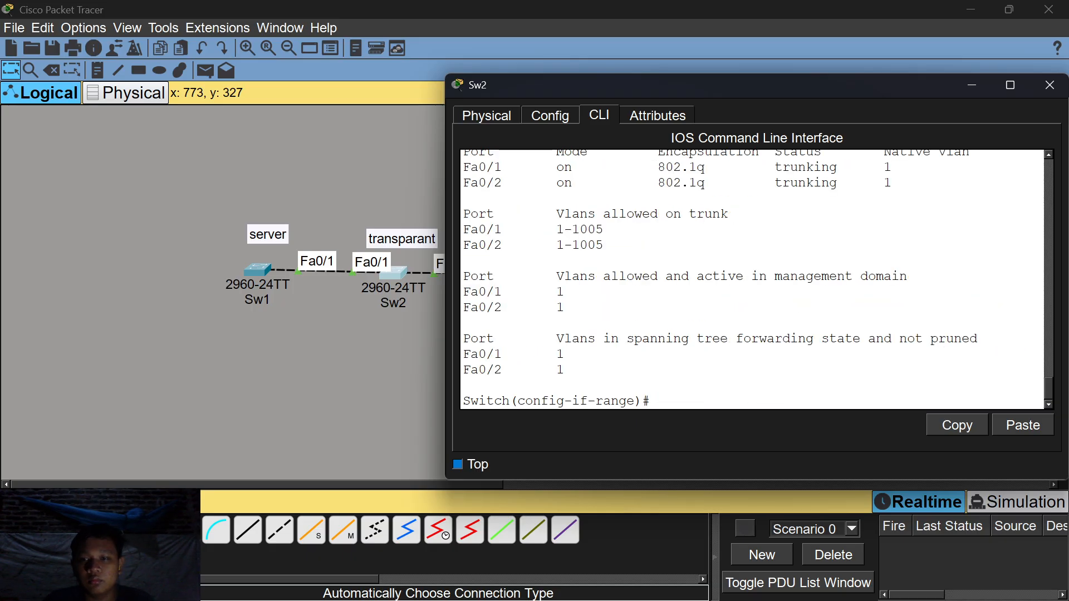
pyautogui.moveTo(608, 245); pyautogui.dragTo(501, 245)
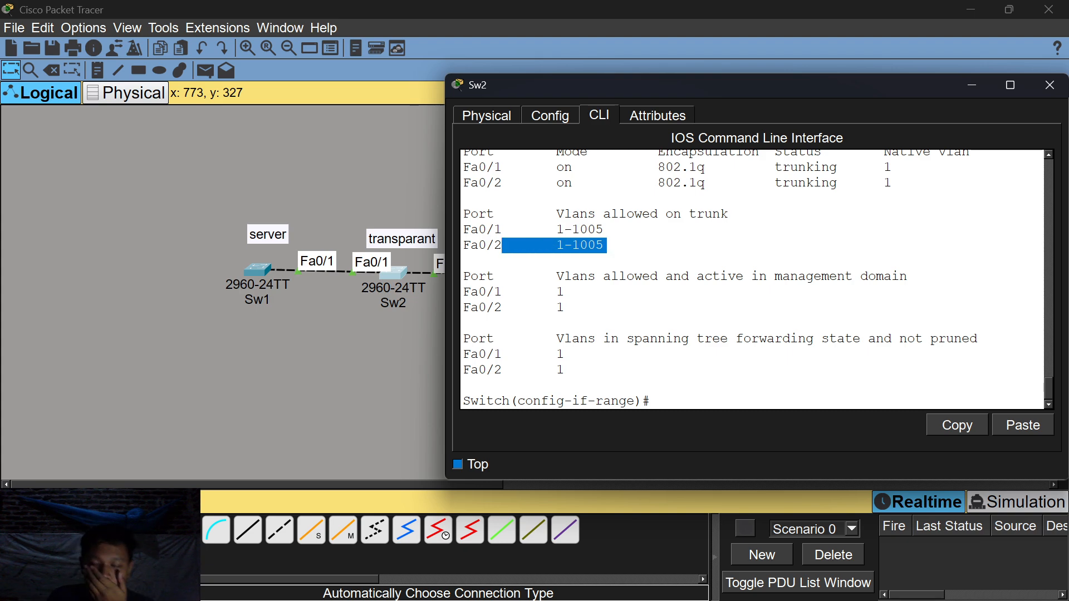
pyautogui.click(618, 245)
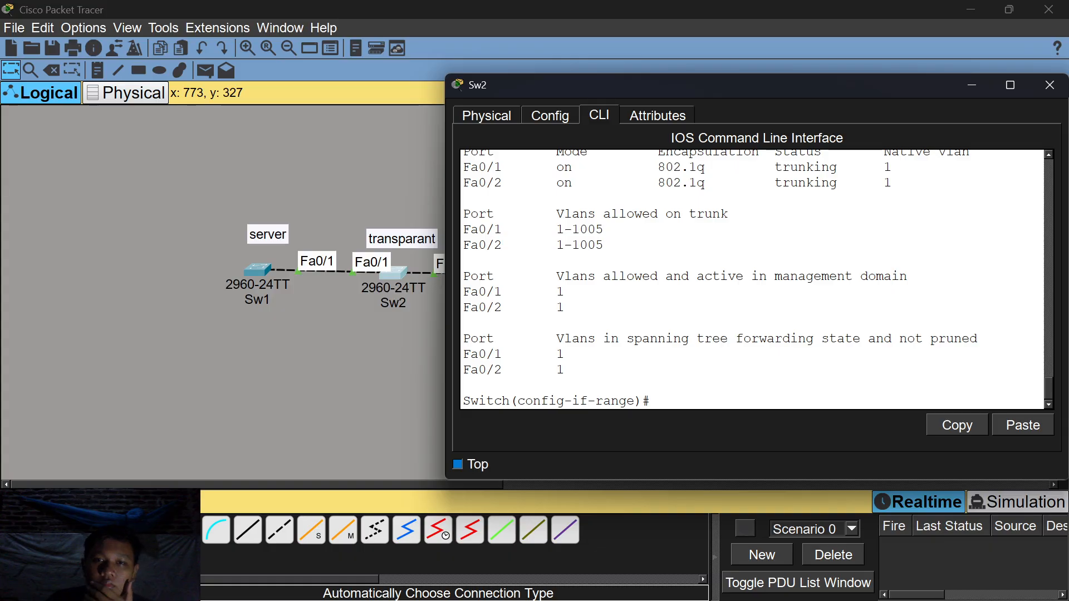
pyautogui.click(968, 89)
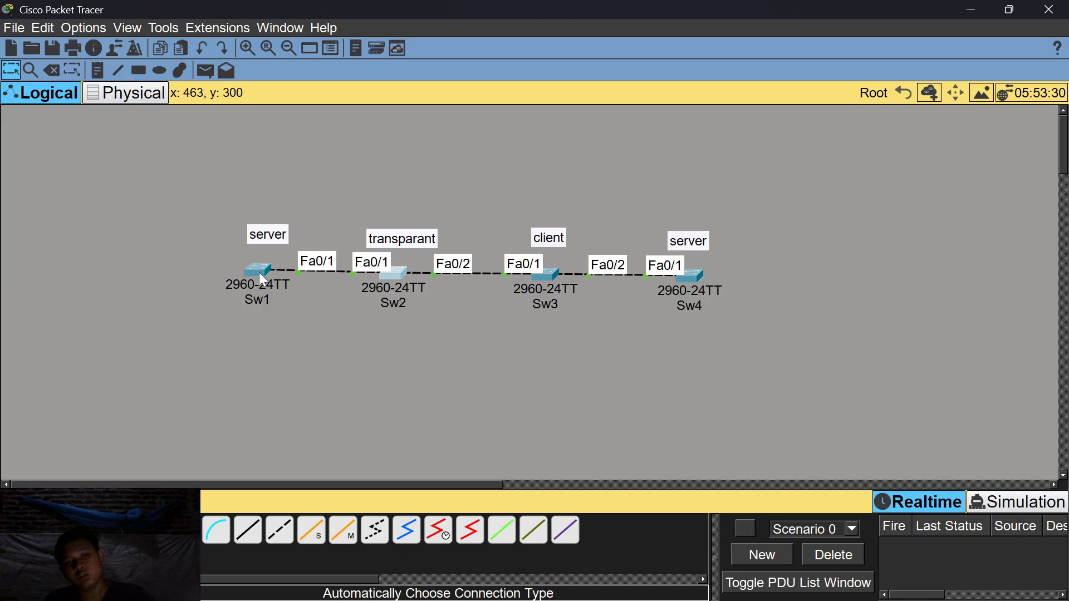
pyautogui.moveTo(259, 272)
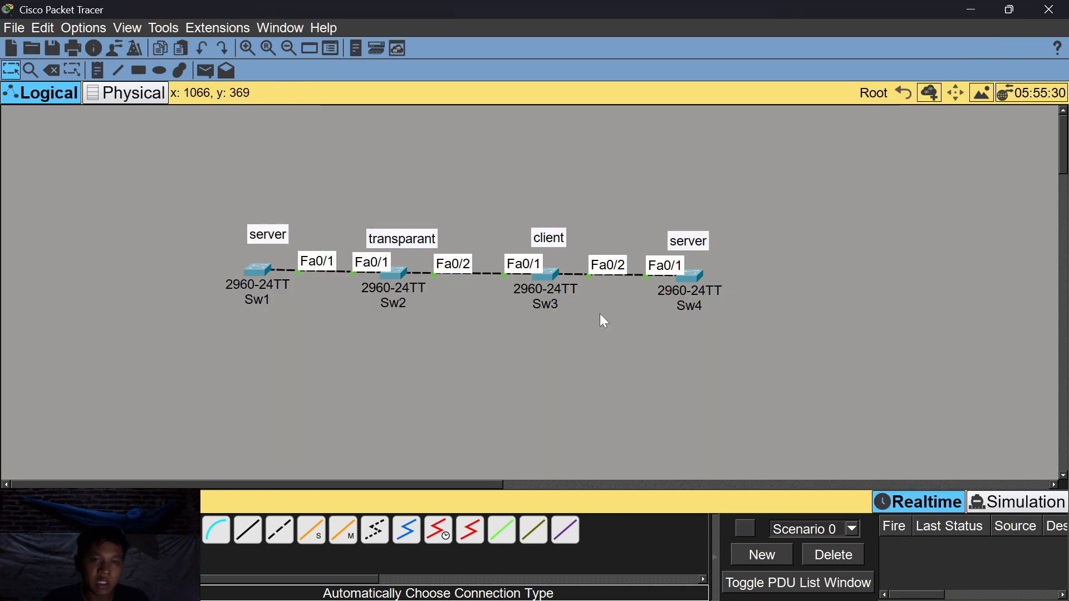
# On Sw1's CLI, exit to global config and set VTP mode server, confirming it already is.
pyautogui.click(257, 272)
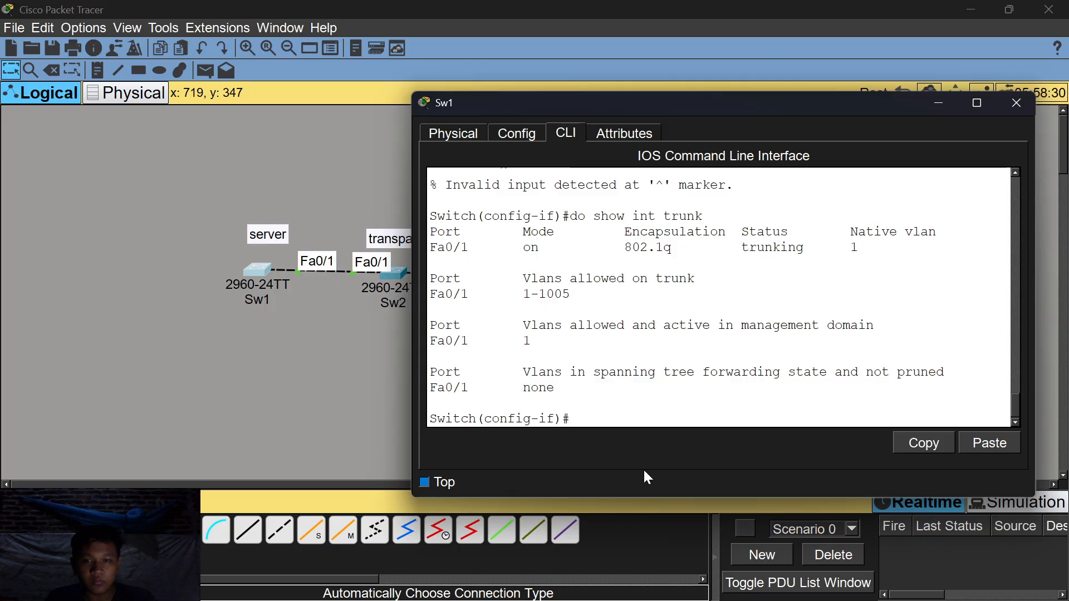
pyautogui.write('ex')
pyautogui.press('Return')
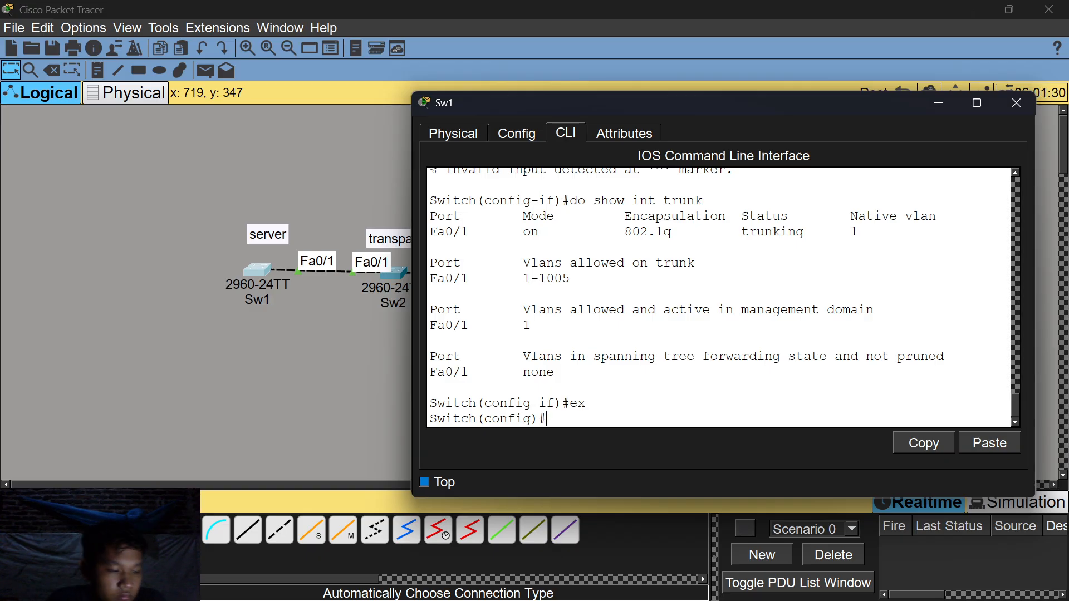
pyautogui.write('vtrp')
pyautogui.press('Return')
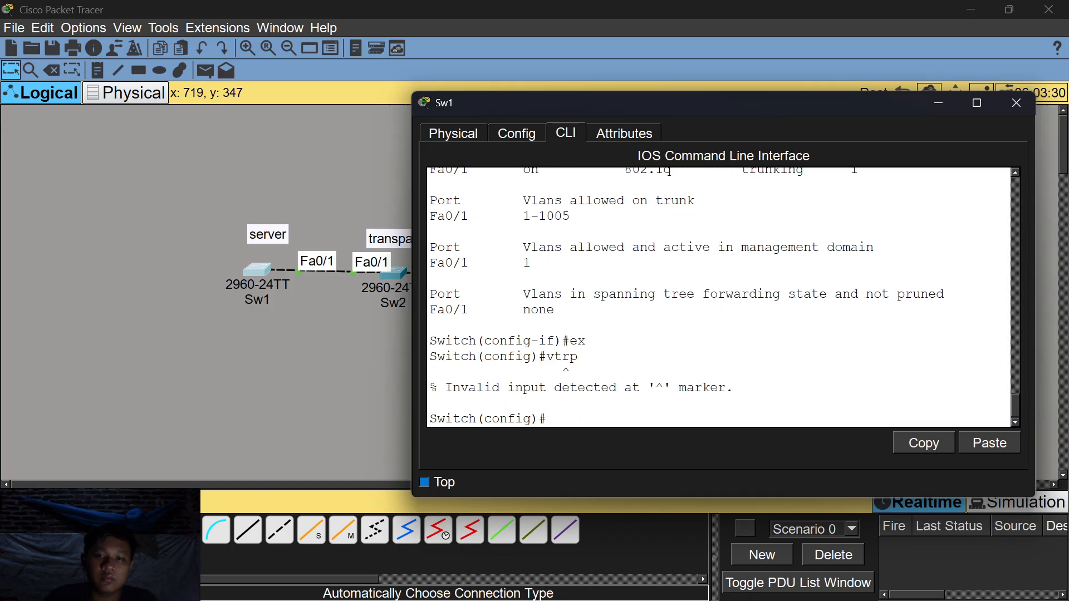
pyautogui.write('vtr')
pyautogui.press('BackSpace')
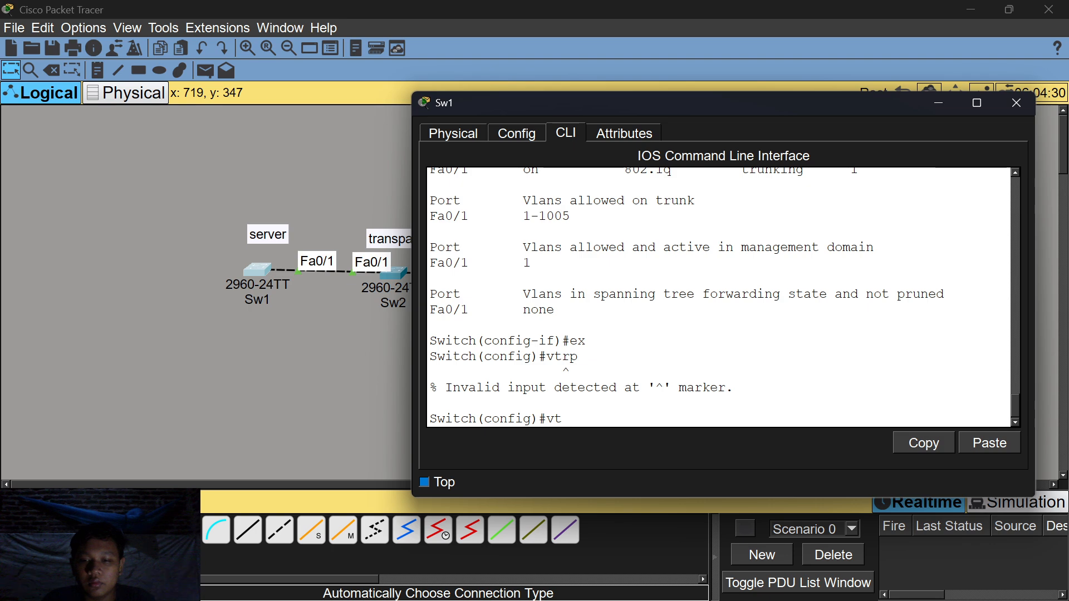
pyautogui.write('p')
pyautogui.press('Return')
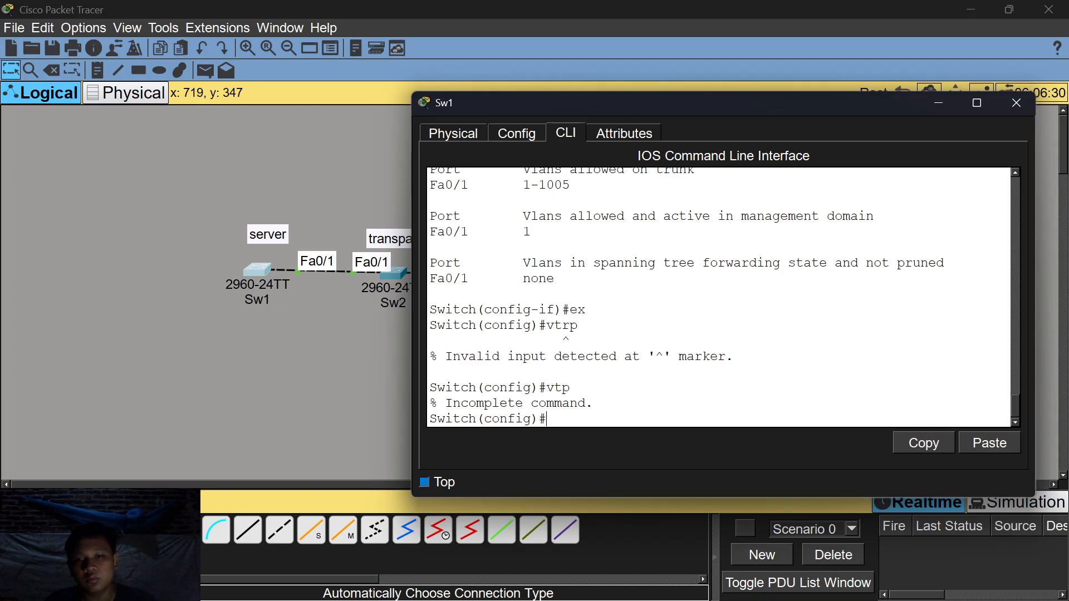
pyautogui.write('vtp')
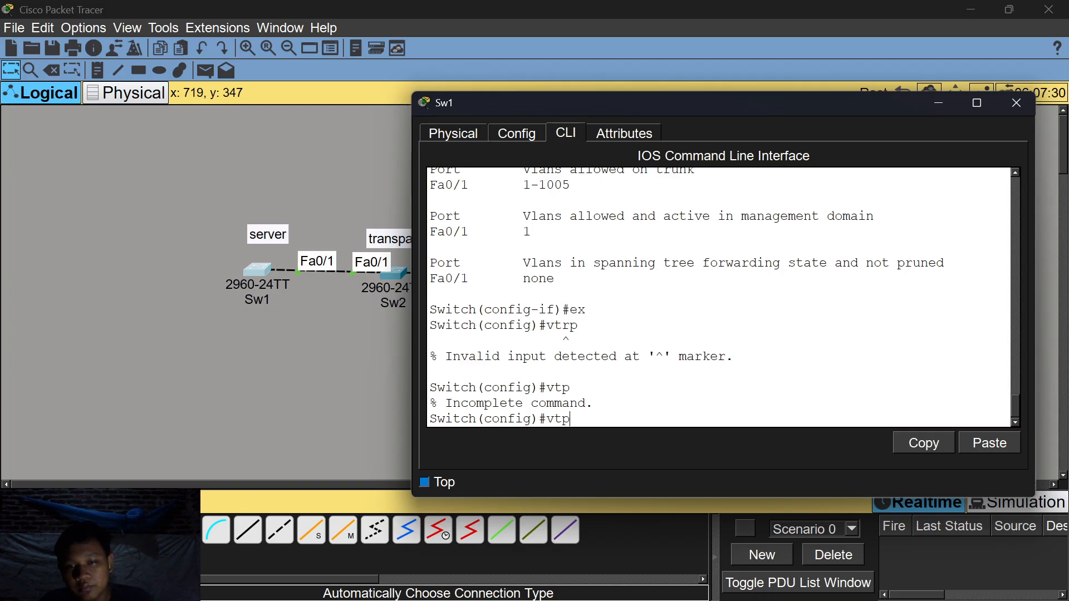
pyautogui.write(' mode ser')
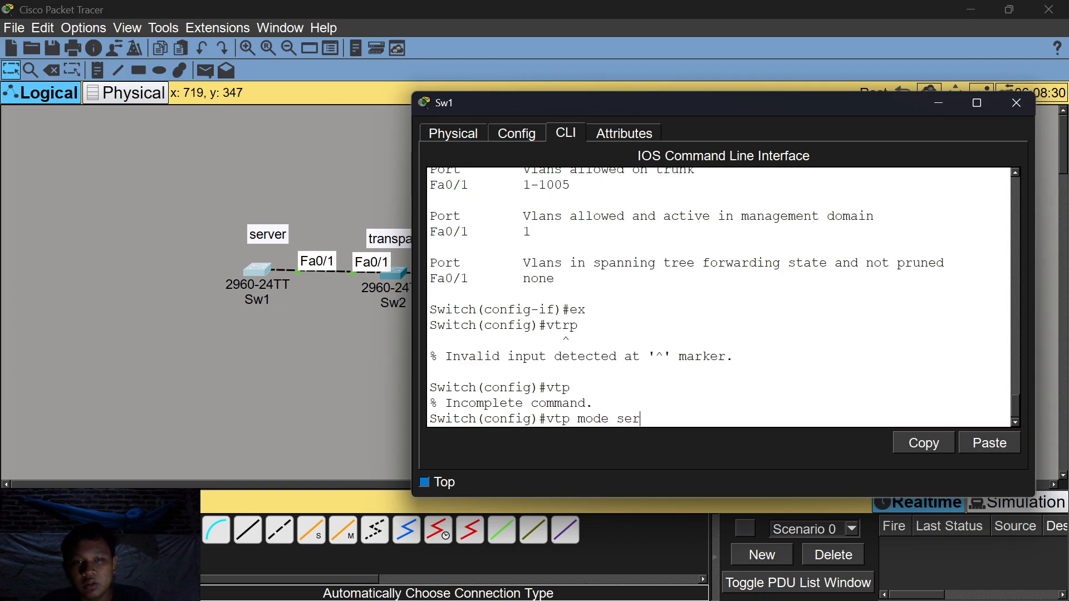
pyautogui.write('ver')
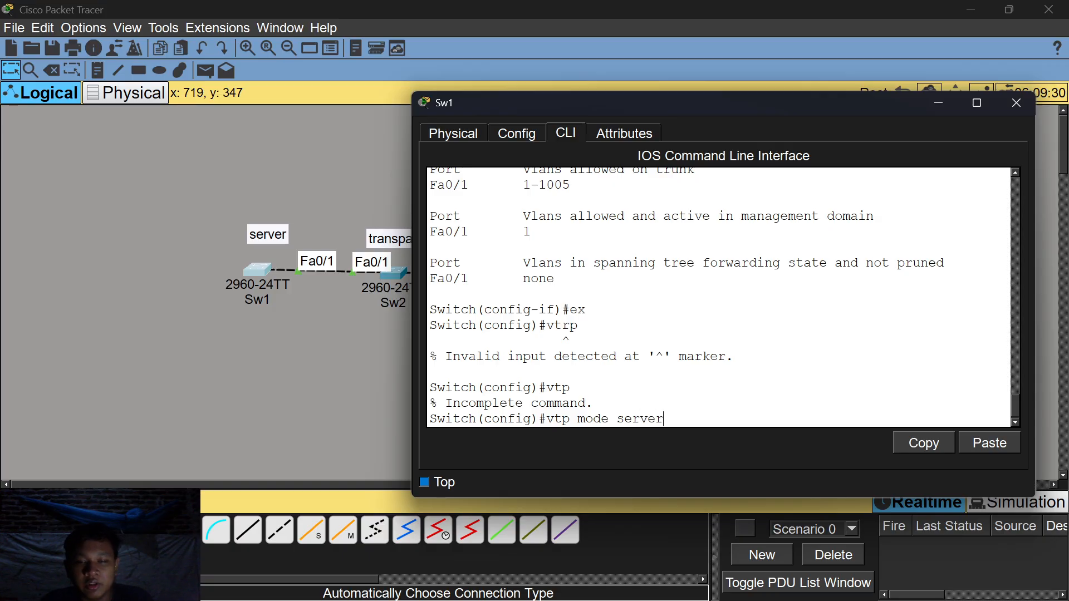
pyautogui.press('Return')
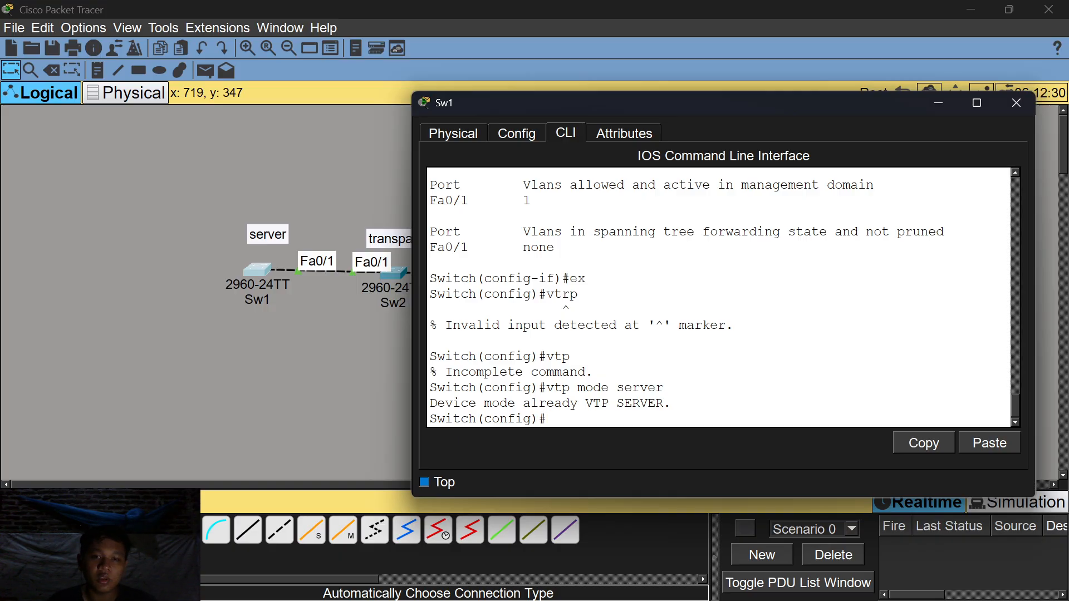
pyautogui.moveTo(671, 404)
pyautogui.mouseDown()
pyautogui.moveTo(559, 404)
pyautogui.moveTo(632, 389)
pyautogui.moveTo(672, 403)
pyautogui.mouseUp()
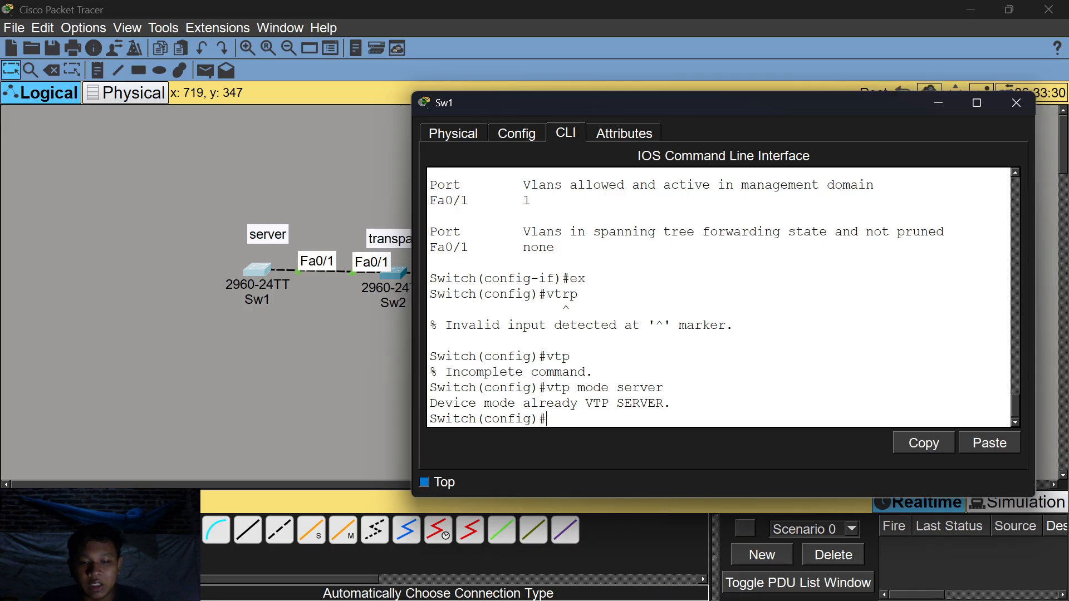
# Set Sw1's VTP domain name to rifan.
pyautogui.write('vtp')
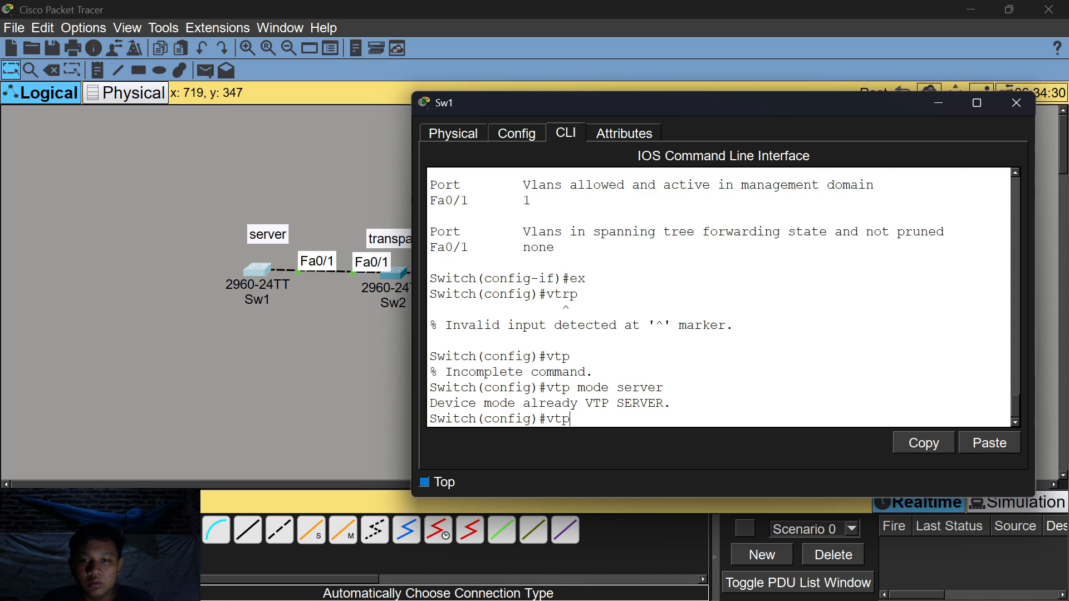
pyautogui.write(' domain')
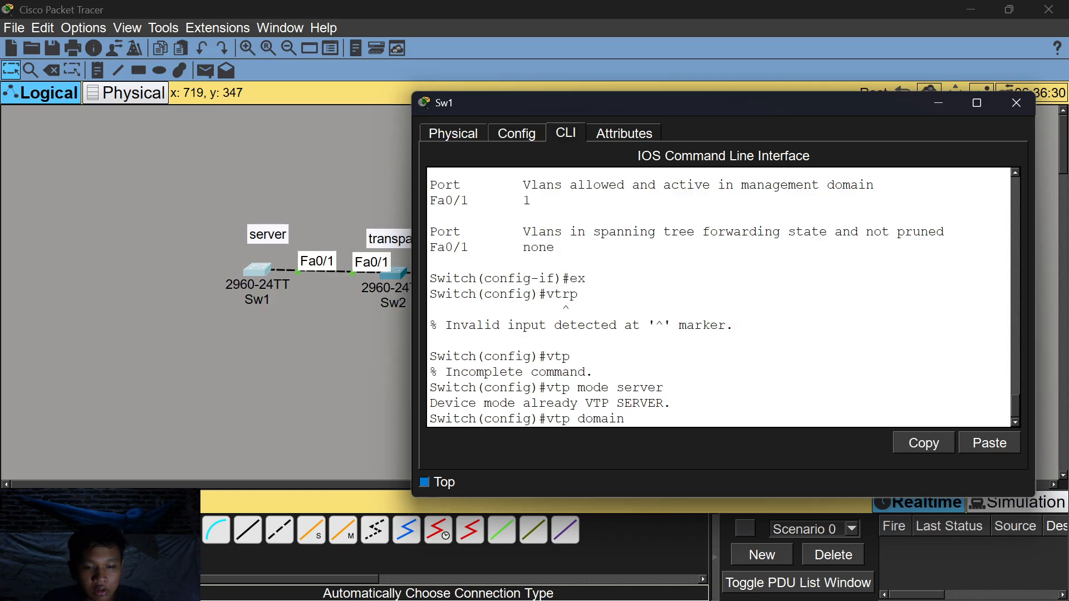
pyautogui.write(' rifan')
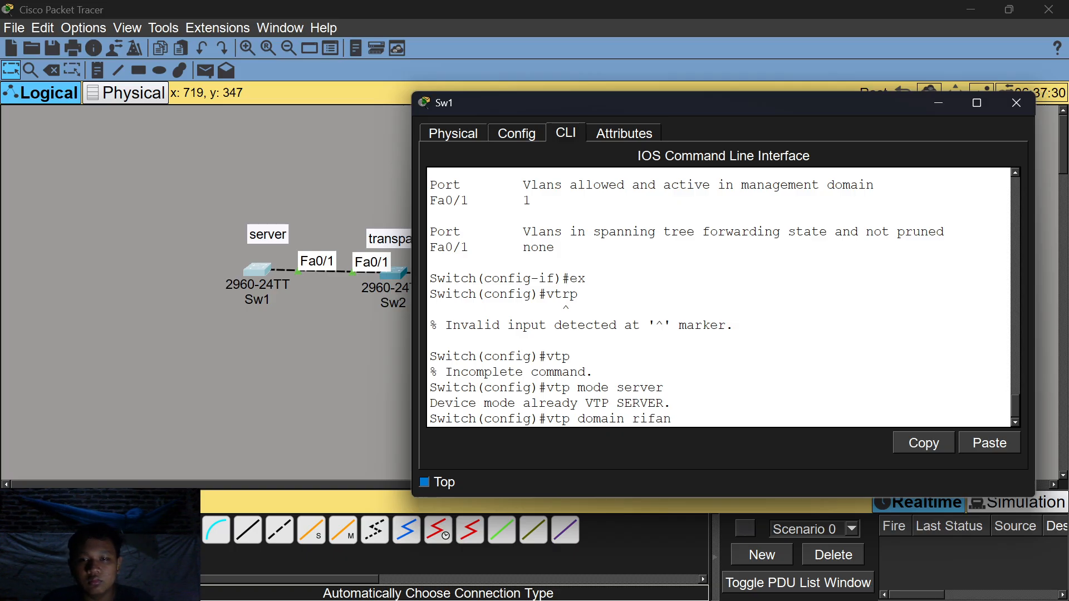
pyautogui.press('Return')
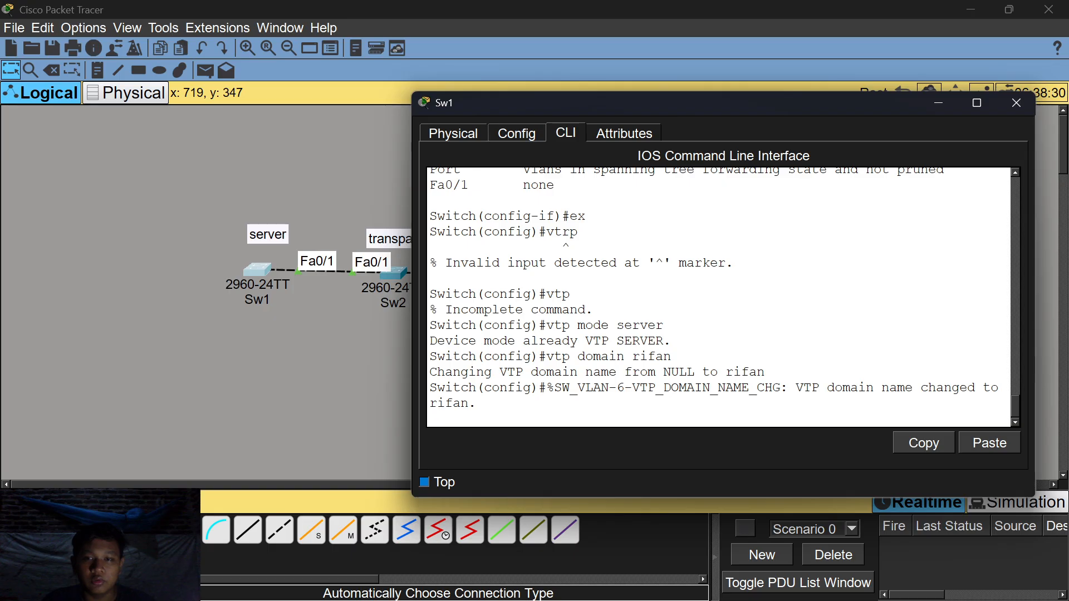
pyautogui.press('Return')
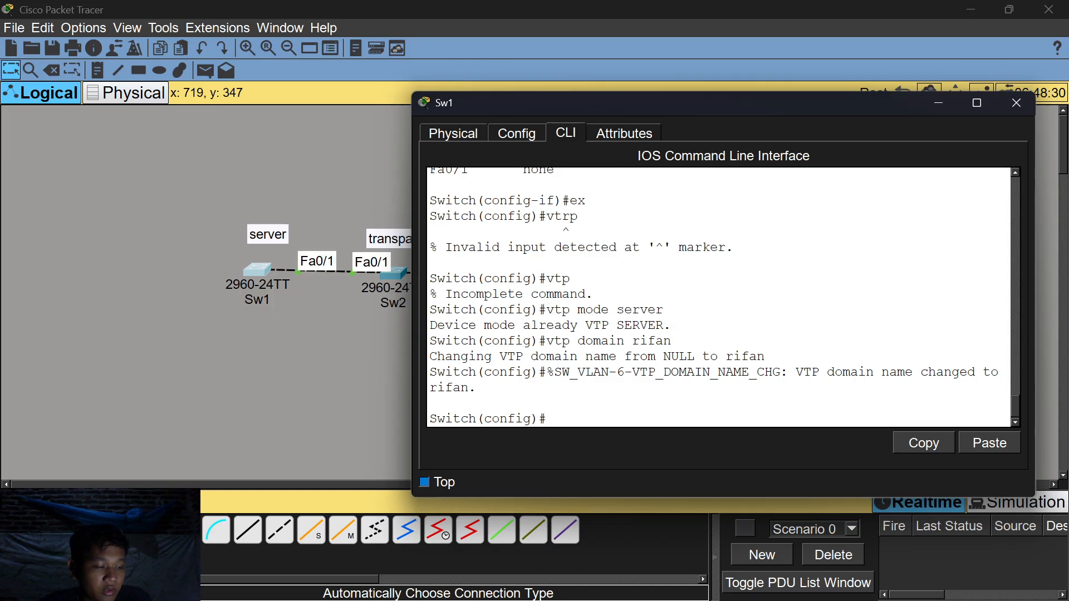
# Give Sw1 a VTP password, then close it and bring up Sw2's command line.
pyautogui.write('vtp')
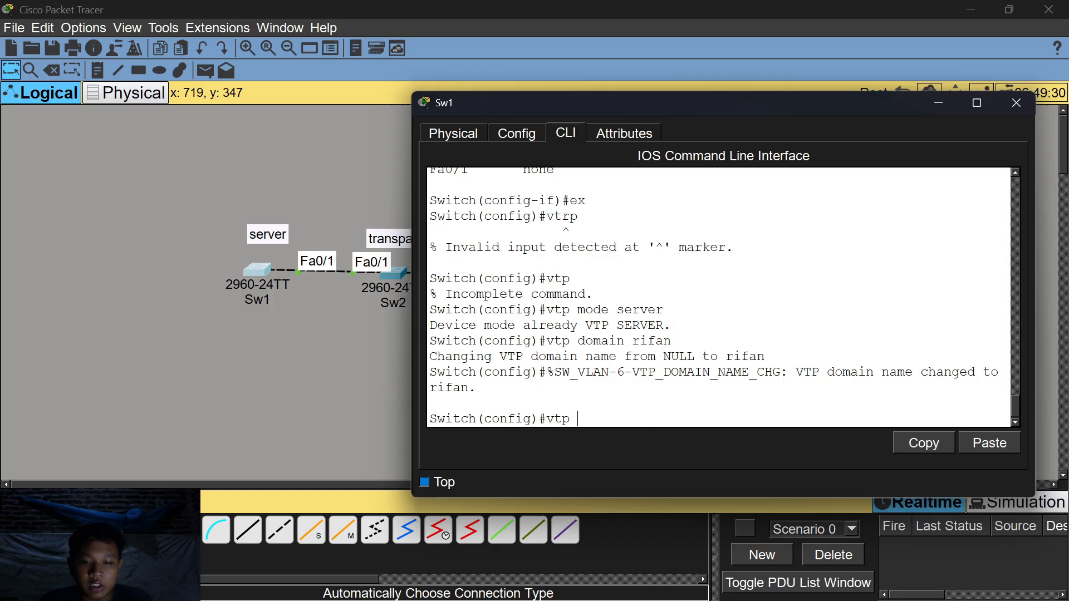
pyautogui.write(' passw')
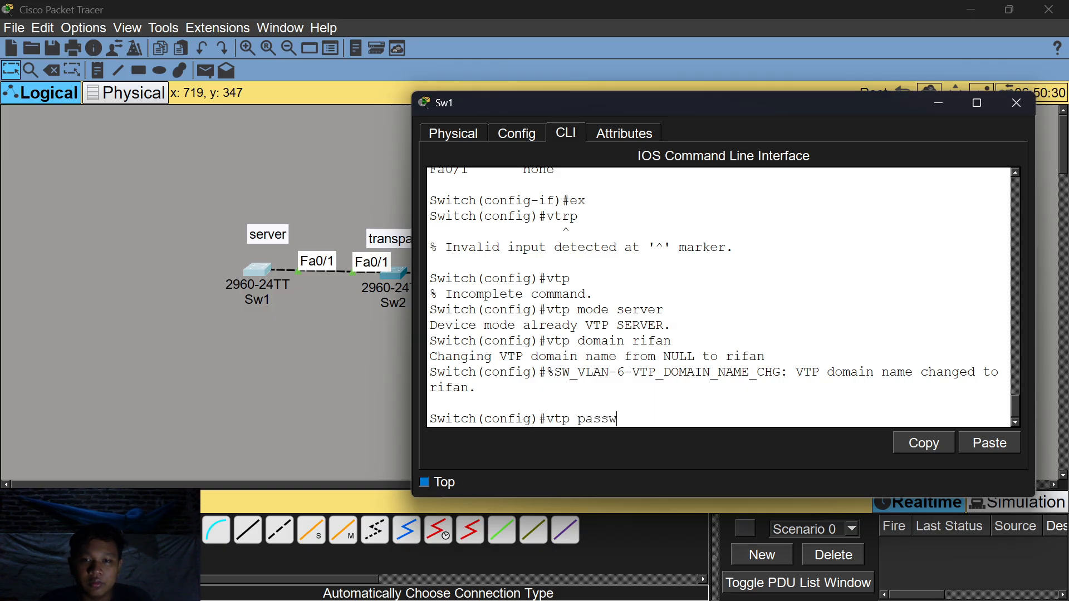
pyautogui.write('ord 123')
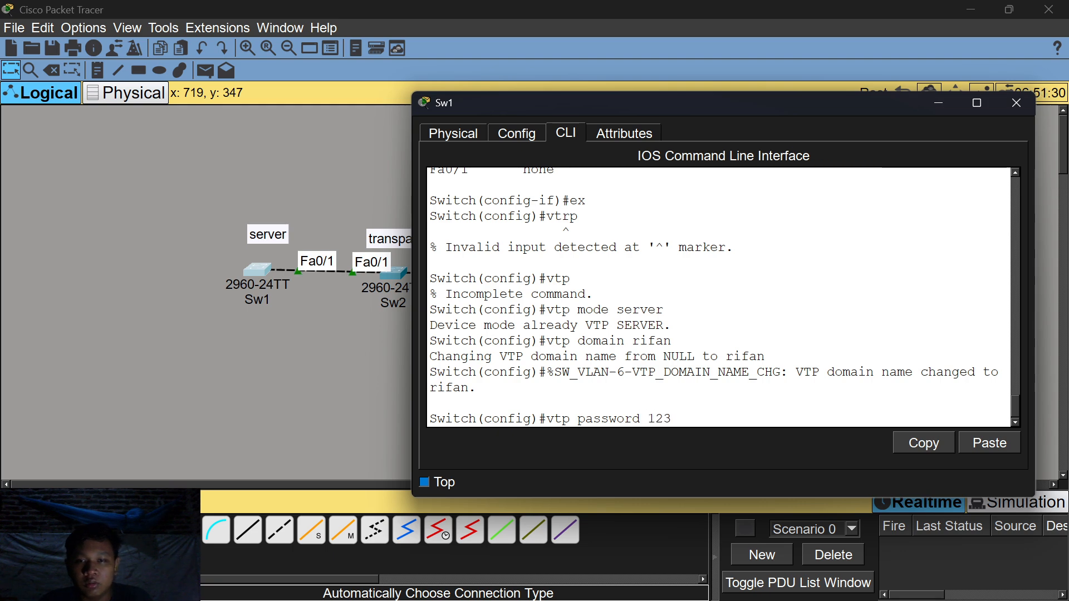
pyautogui.press('Return')
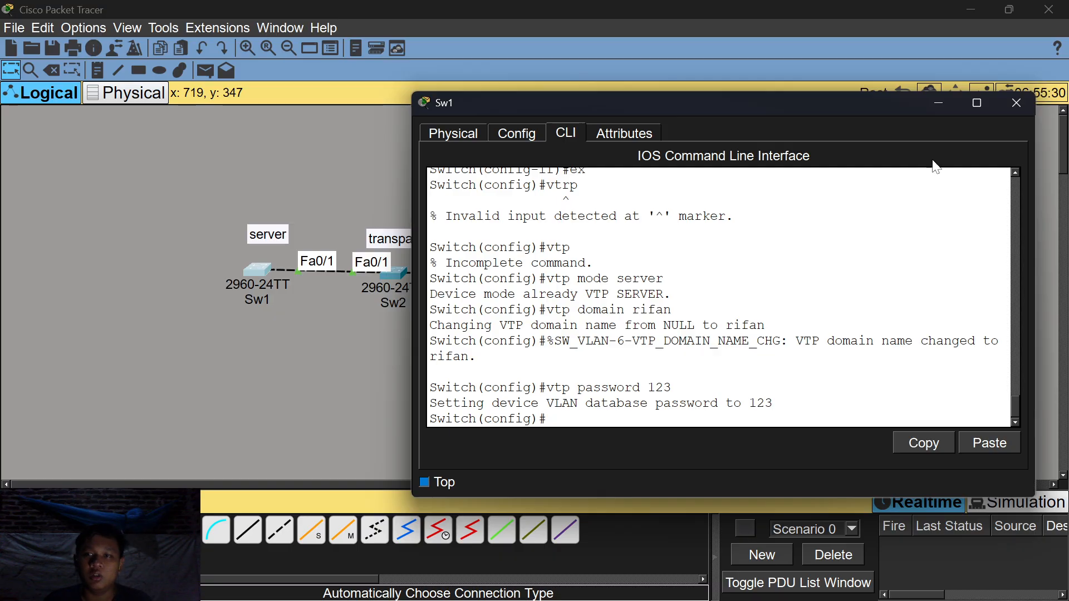
pyautogui.click(938, 104)
pyautogui.click(402, 283)
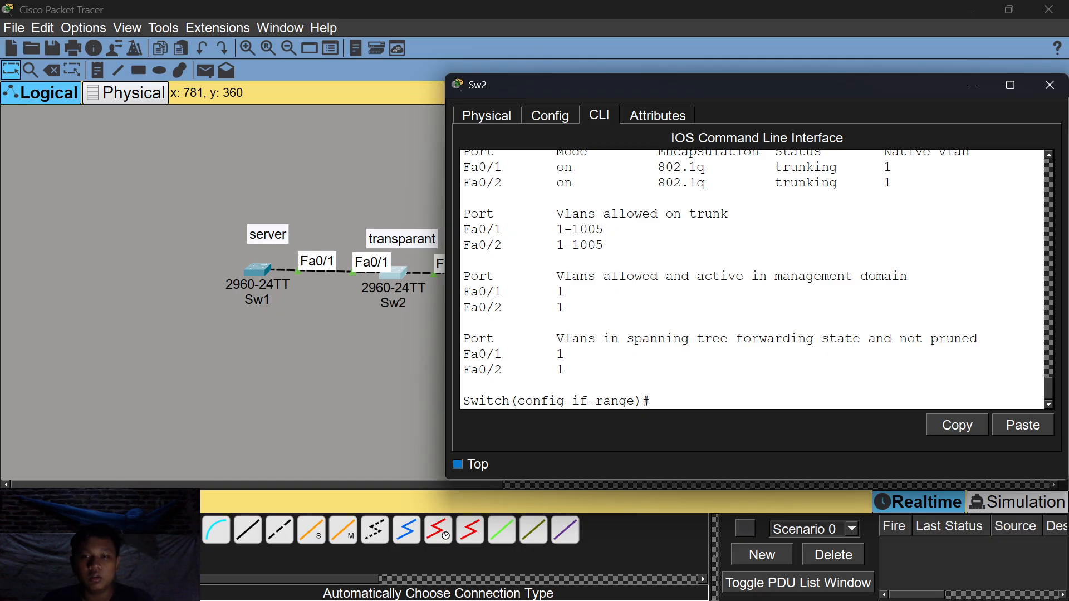
# Exit to global config on Sw2 and set VTP mode to transparent.
pyautogui.write('ex')
pyautogui.press('Return')
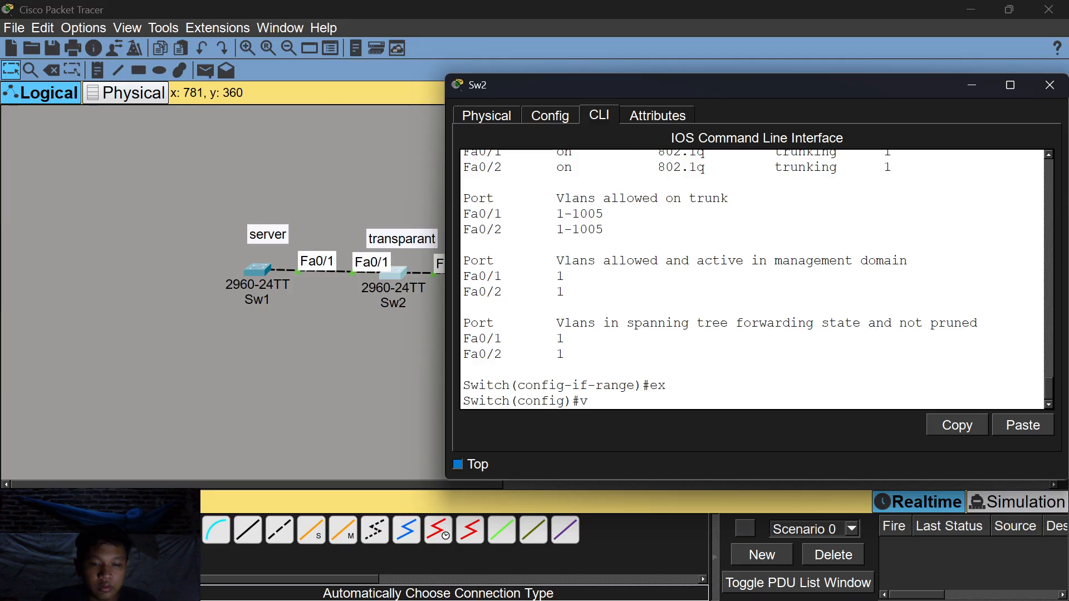
pyautogui.write('vtp mode transparant')
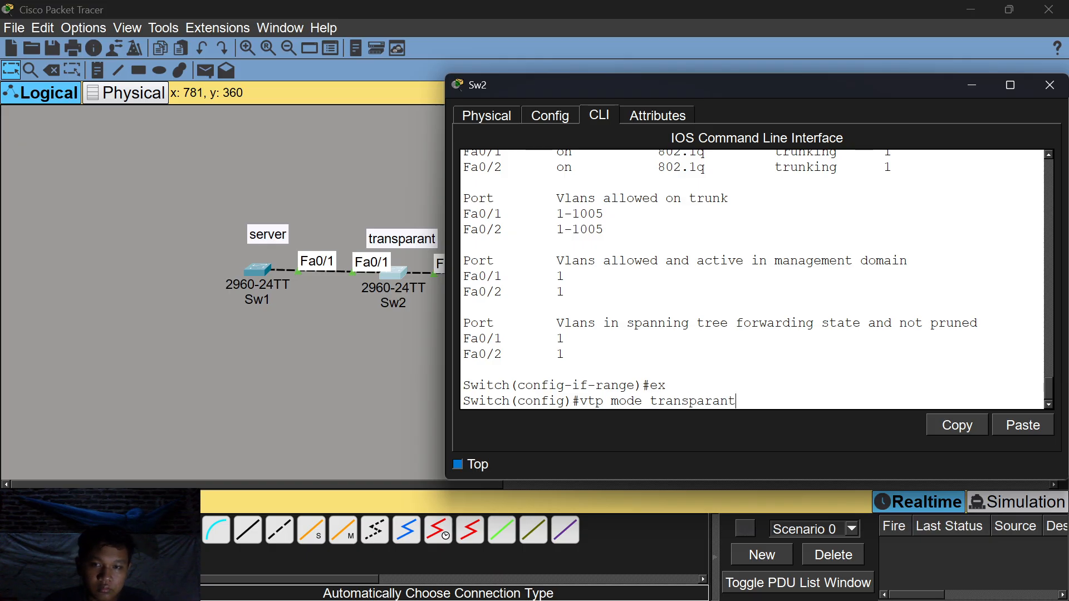
pyautogui.press('Return')
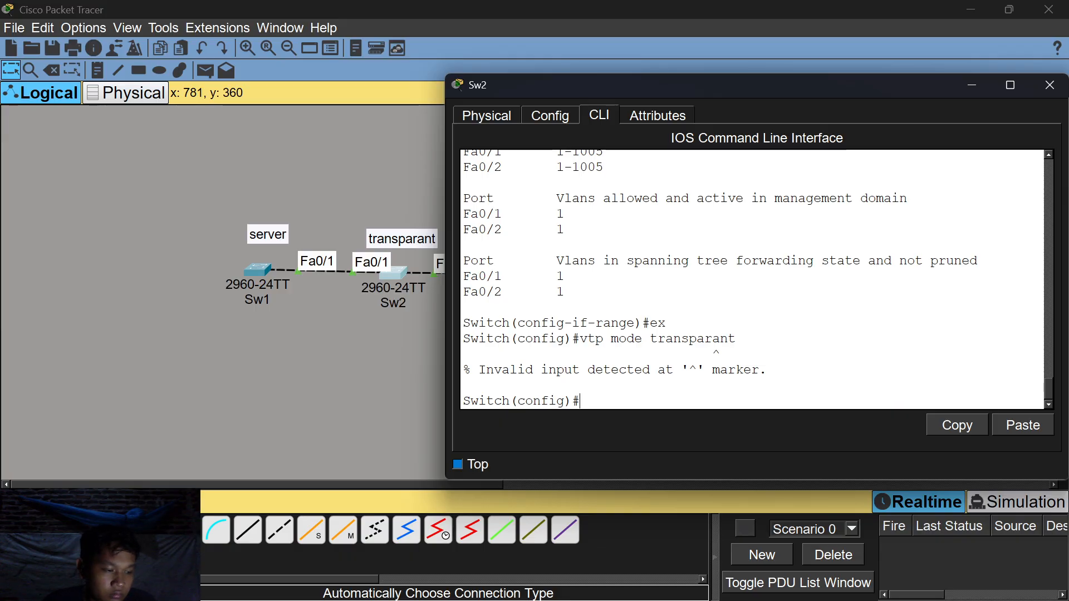
pyautogui.write('vtp')
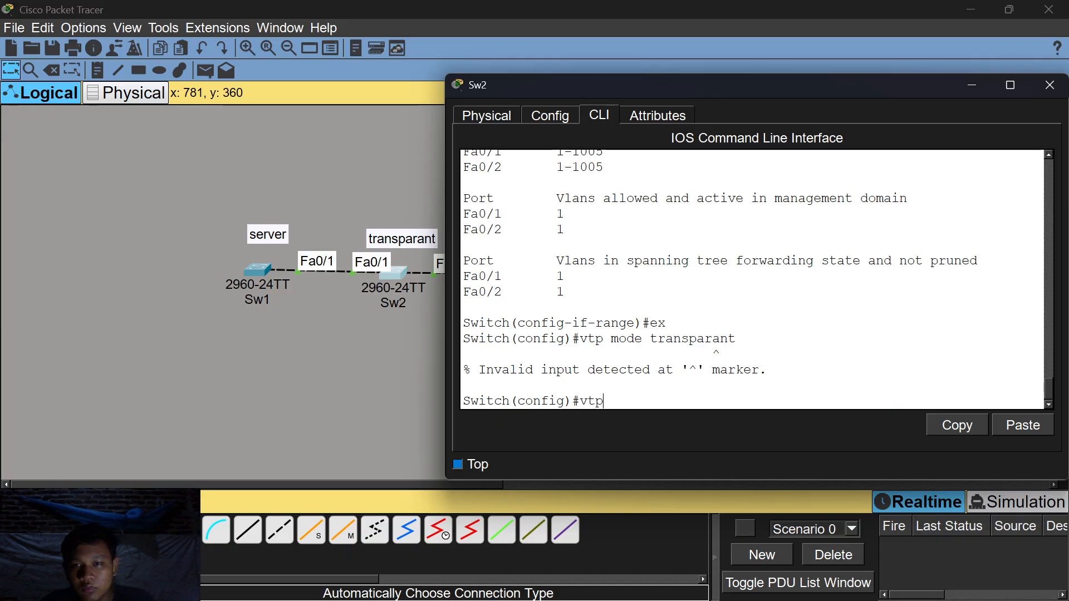
pyautogui.write(' mode ')
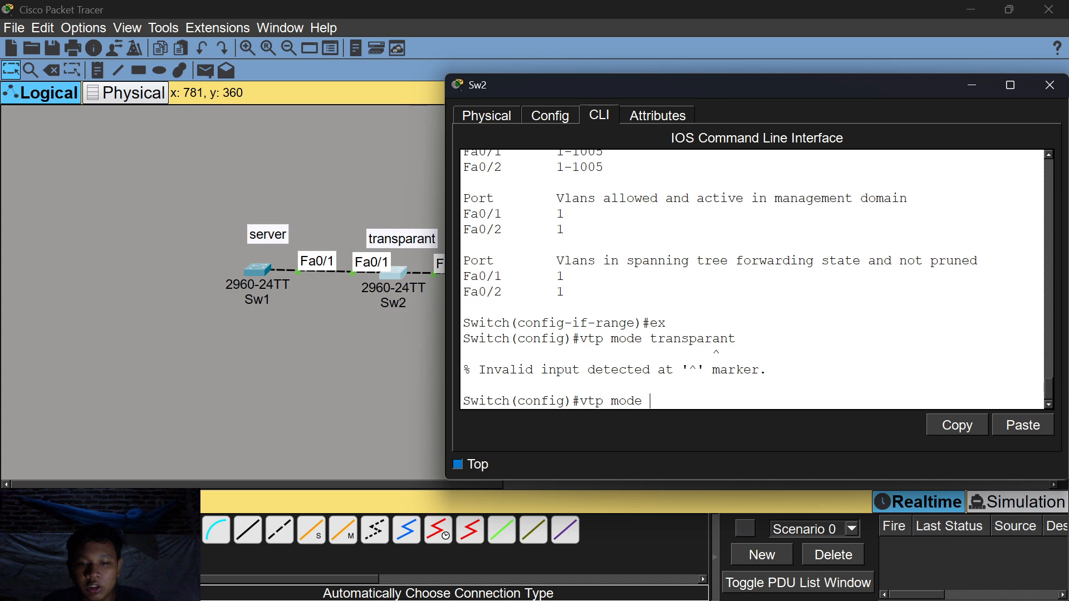
pyautogui.write('transparent')
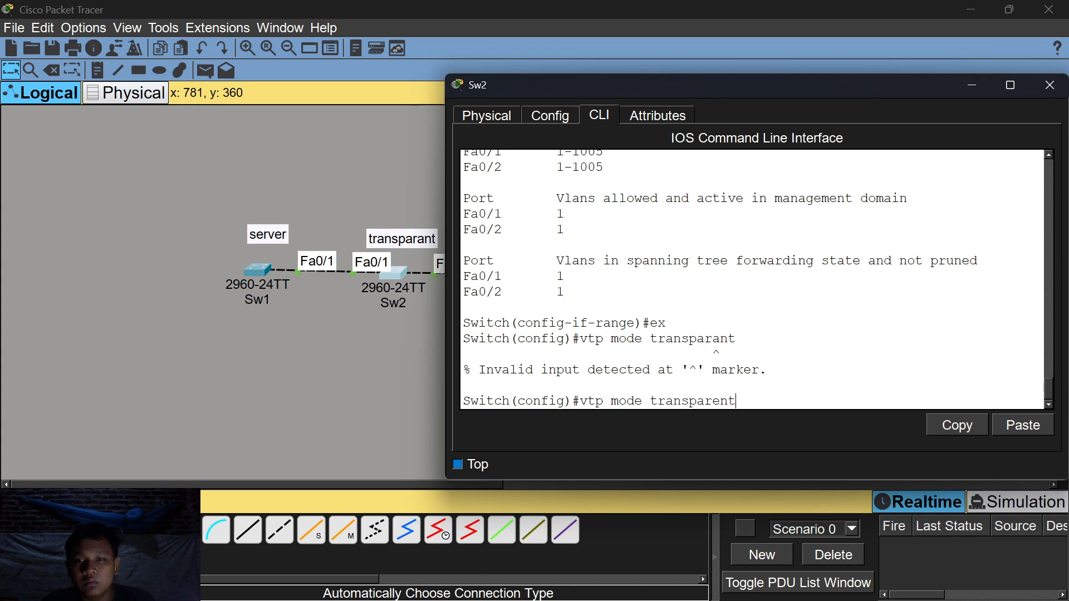
pyautogui.press('Return')
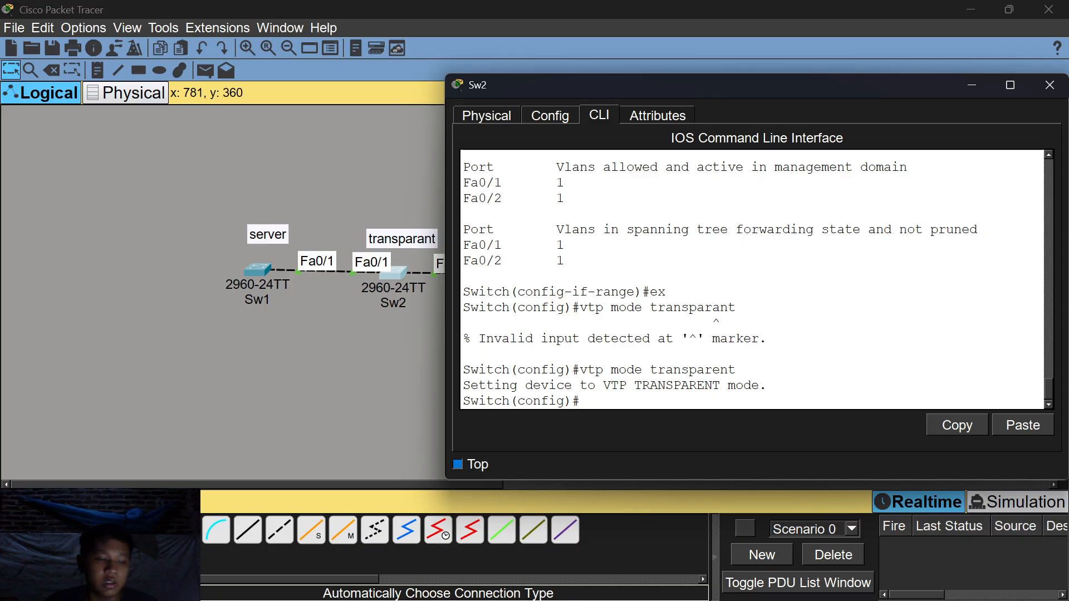
pyautogui.moveTo(768, 386); pyautogui.dragTo(649, 386)
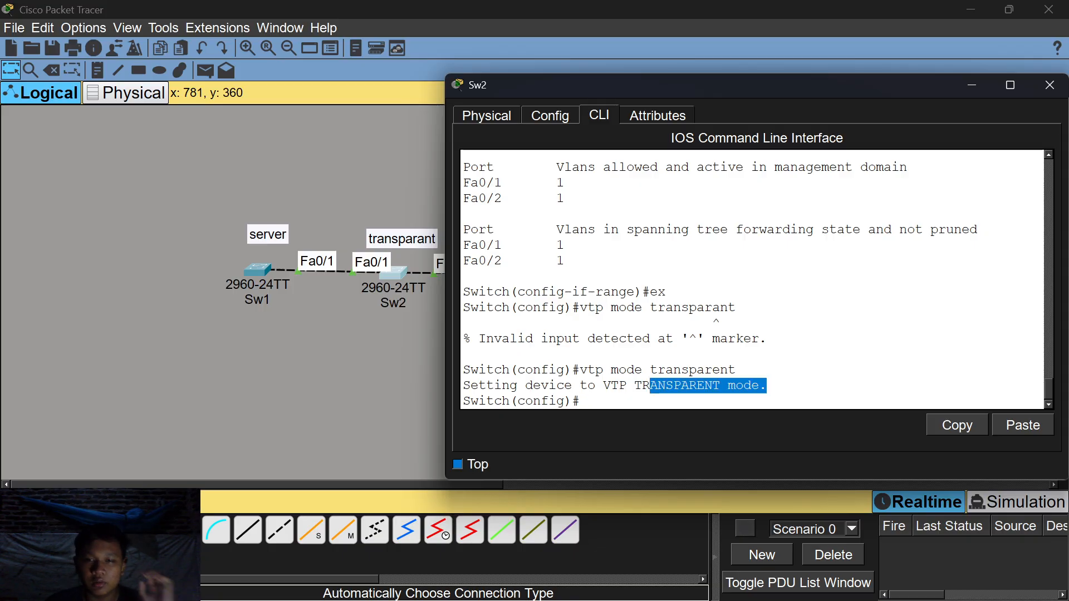
pyautogui.click(721, 390)
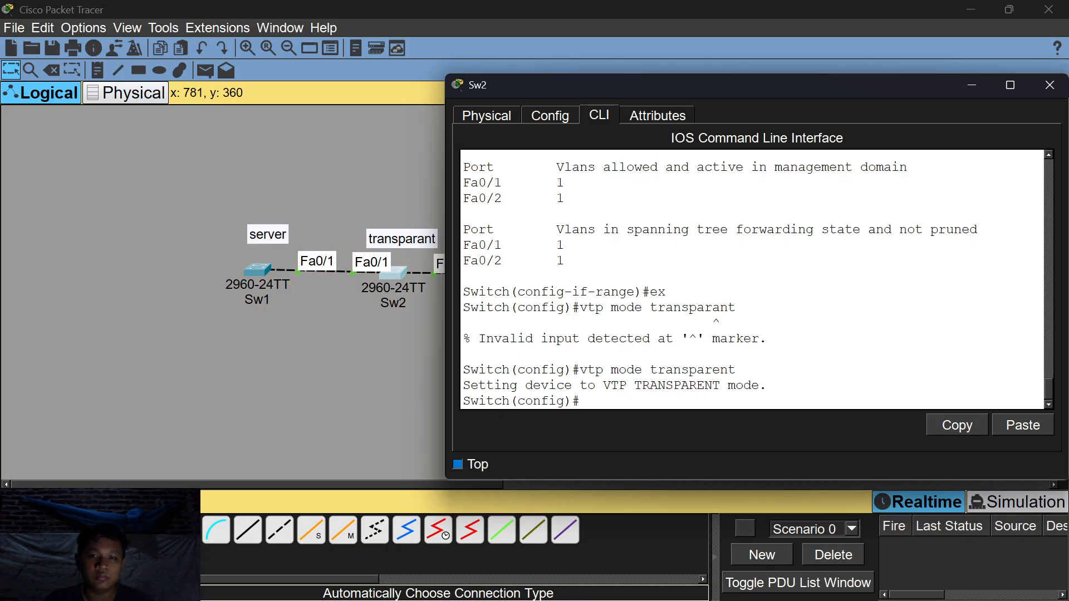
# Set Sw2's VTP domain to rifan and give it the VTP password.
pyautogui.write('vtp domain')
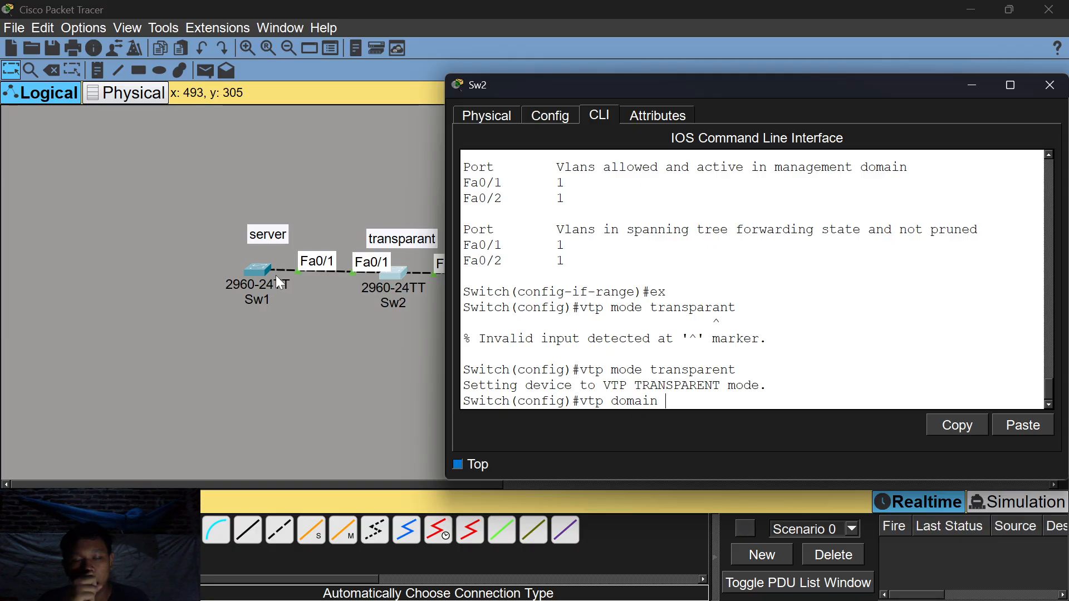
pyautogui.write(' rifan')
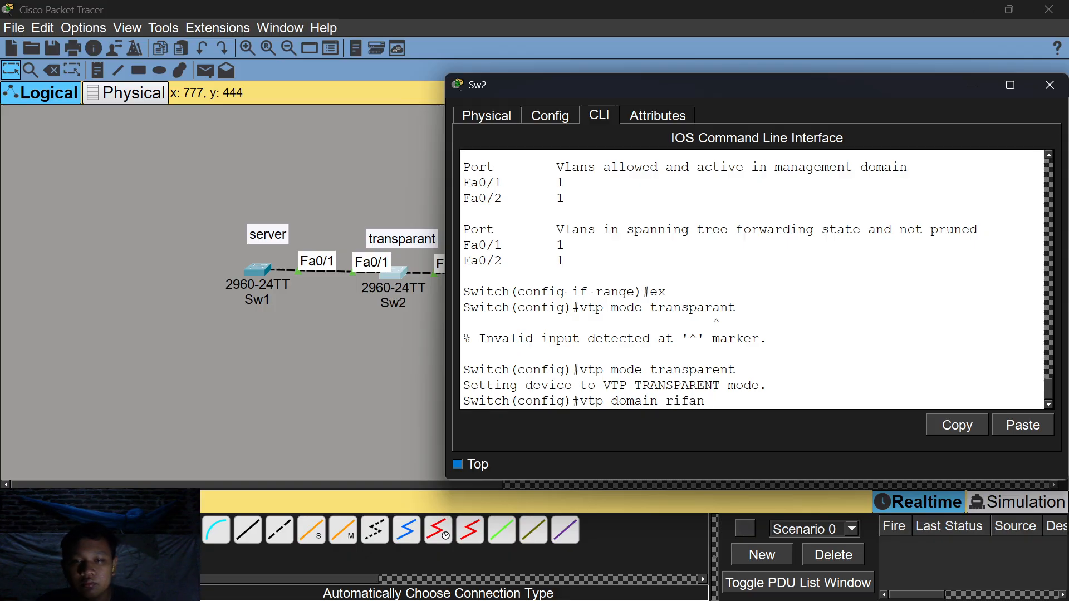
pyautogui.press('Return')
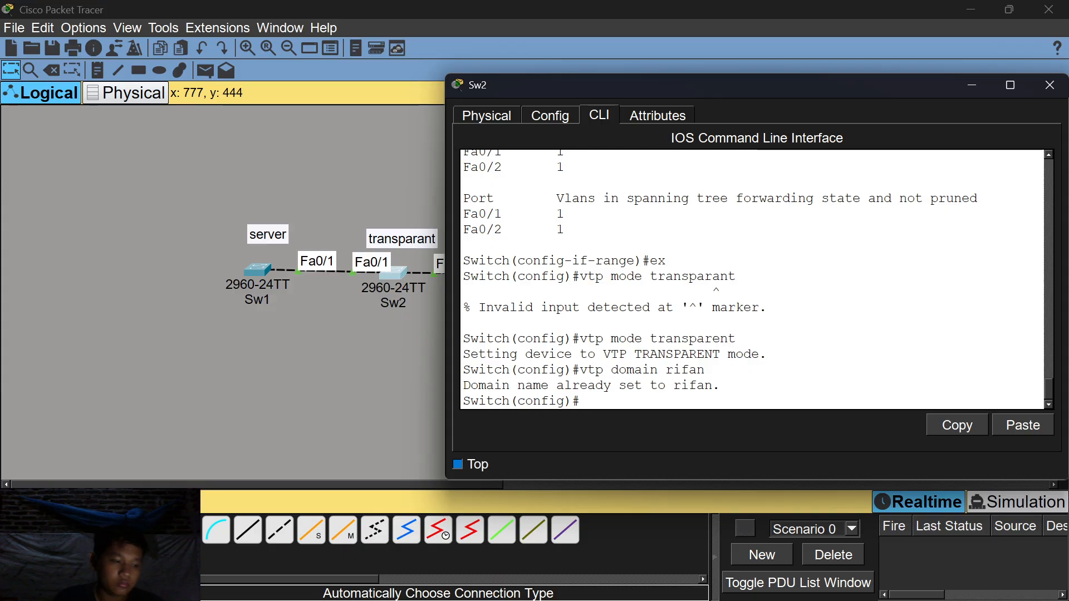
pyautogui.write('vtp passs')
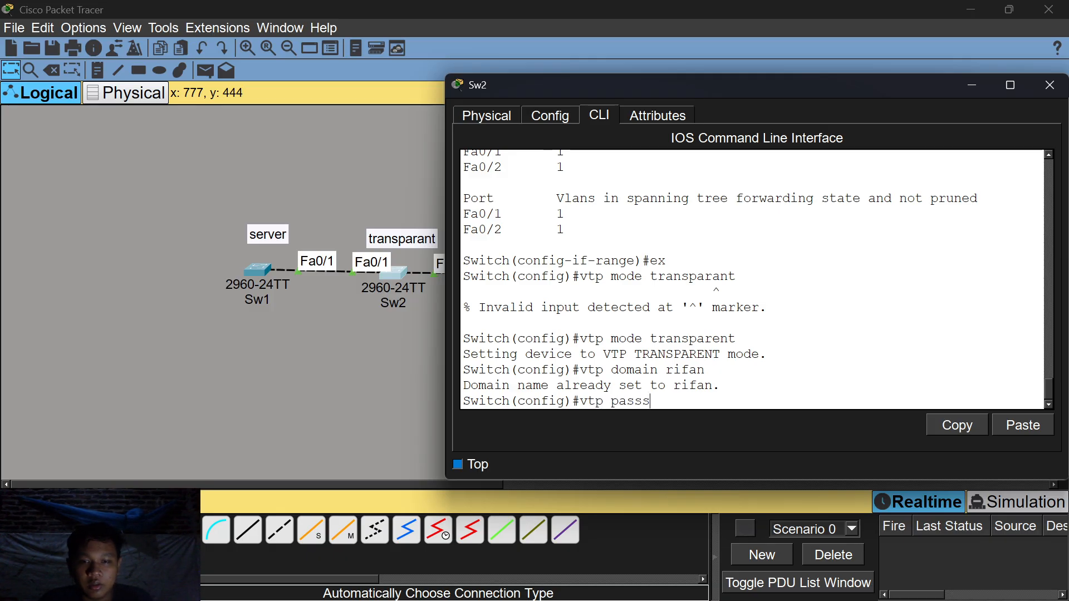
pyautogui.press('BackSpace')
pyautogui.write('word ')
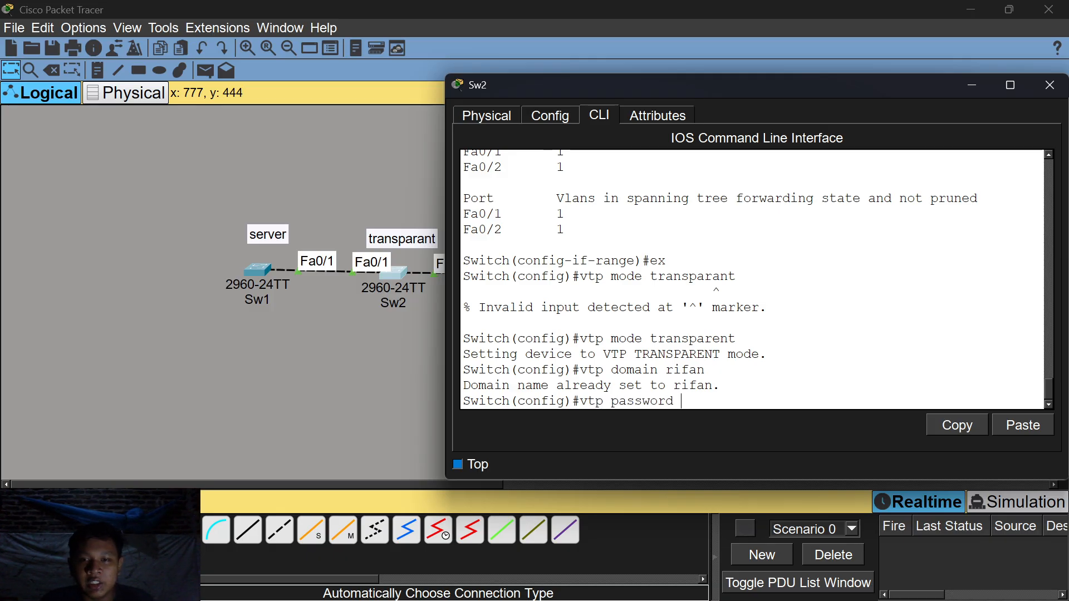
pyautogui.write('123')
pyautogui.press('Return')
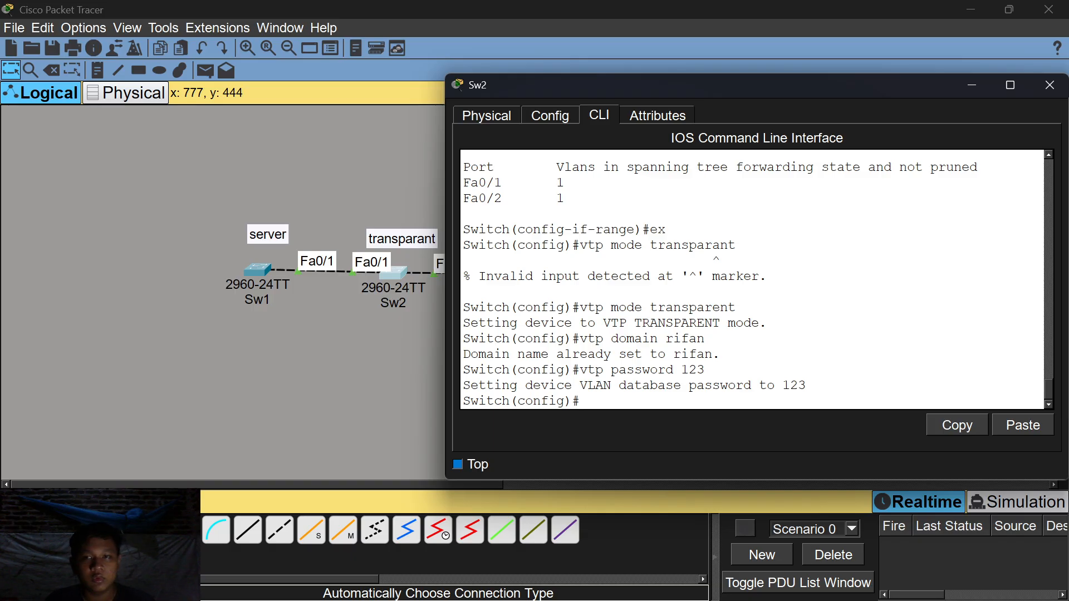
# Close Sw2's window and set Sw3 to VTP client mode from global config.
pyautogui.click(957, 88)
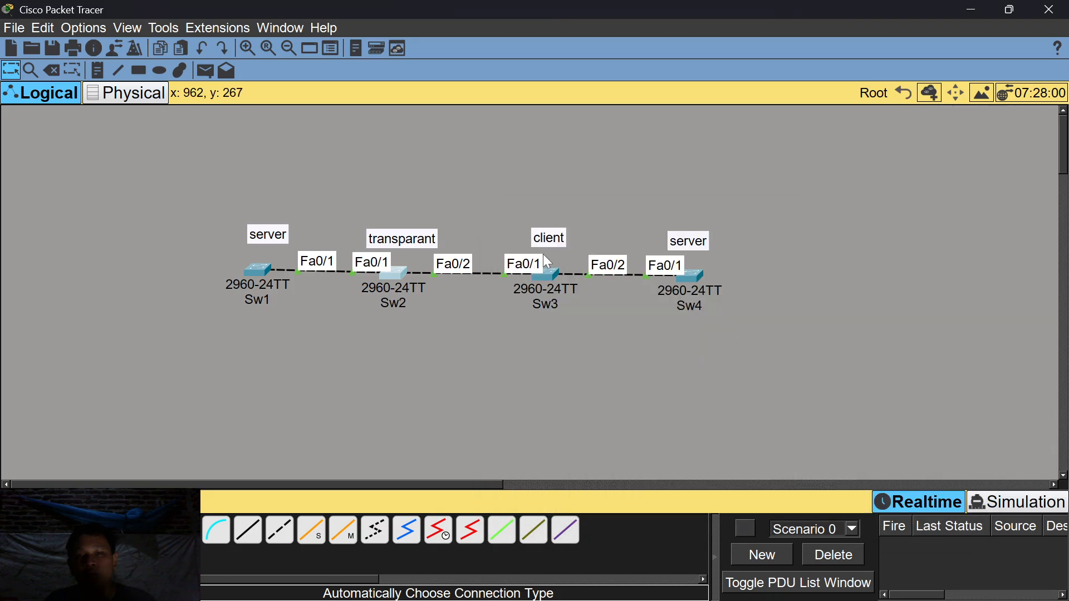
pyautogui.click(553, 269)
pyautogui.click(429, 413)
pyautogui.write('ex')
pyautogui.press('Return')
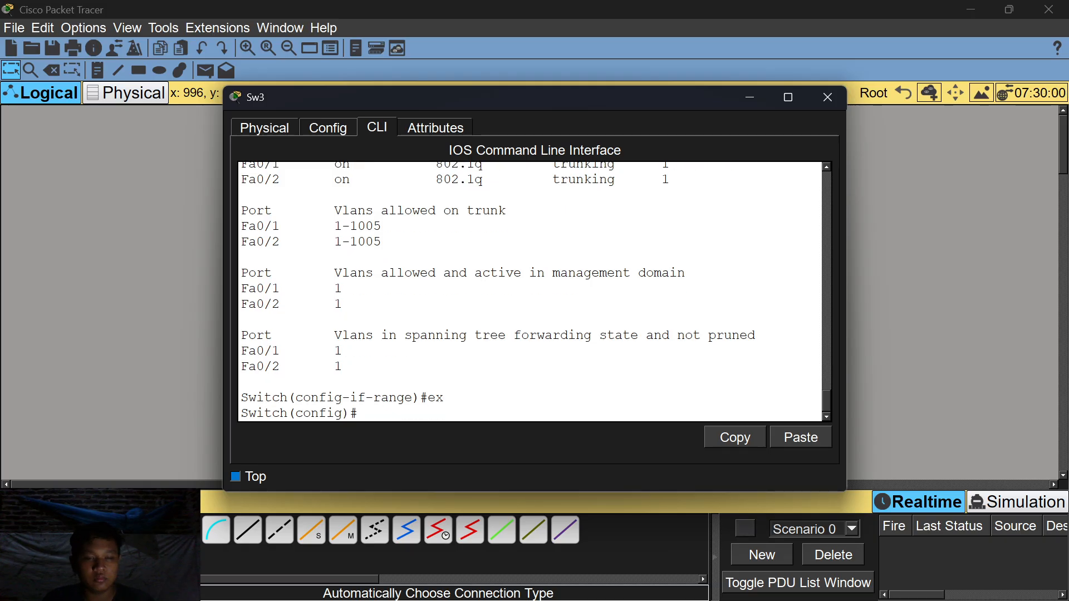
pyautogui.write('vtp')
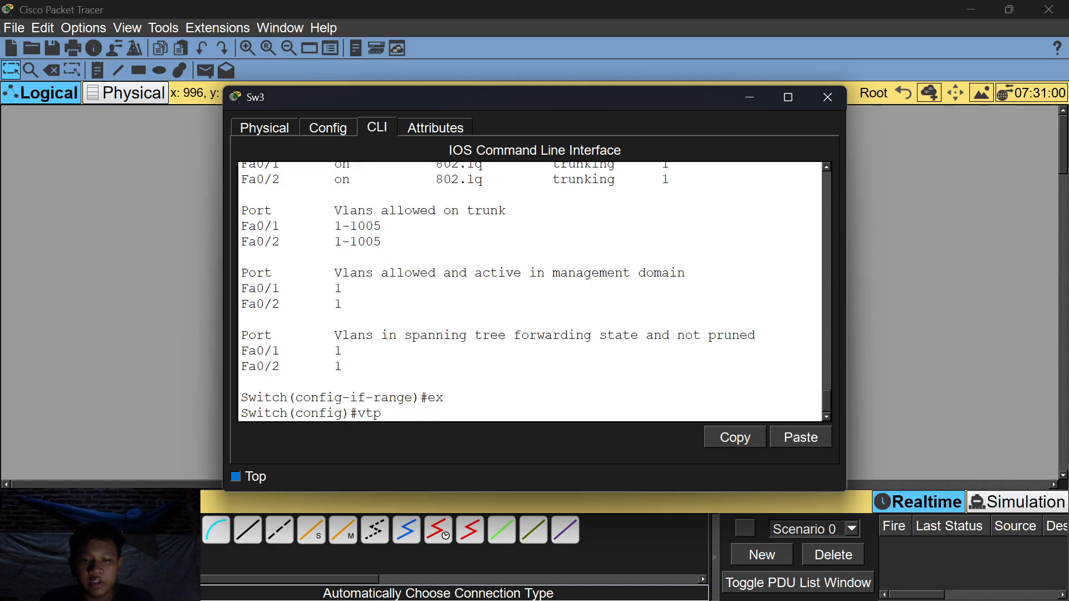
pyautogui.write(' mode client')
pyautogui.press('Return')
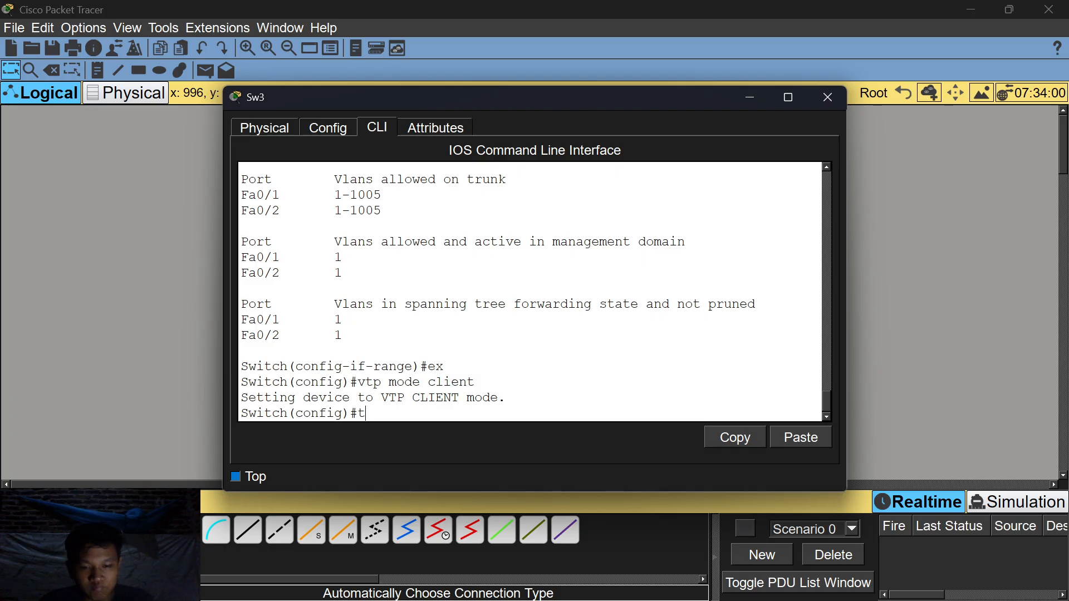
# Join Sw3 to VTP domain rifan with the shared password, then close its window.
pyautogui.write('vtp domain')
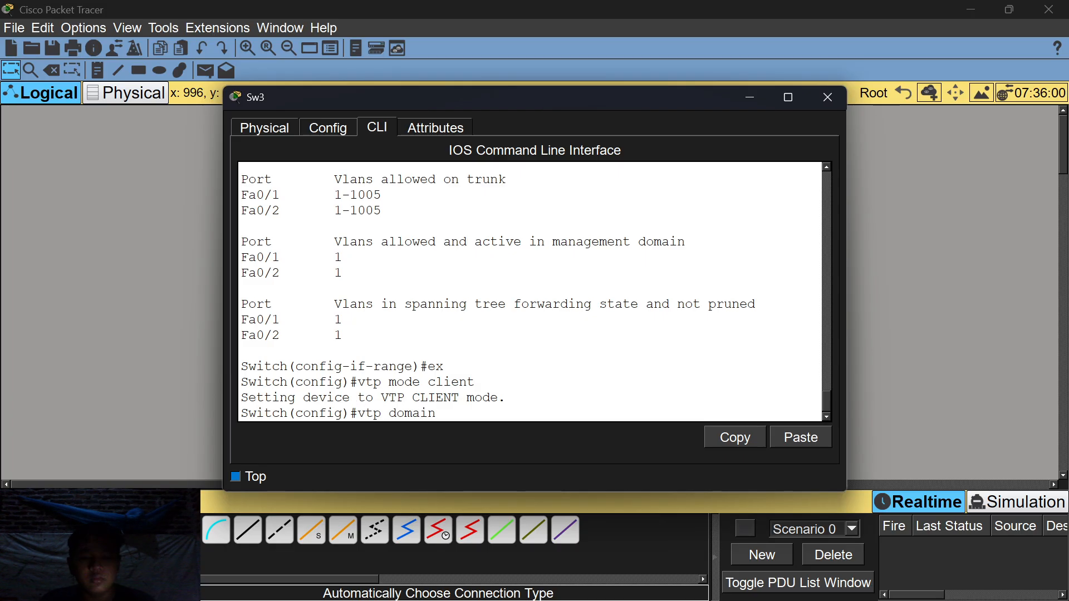
pyautogui.write(' rifan')
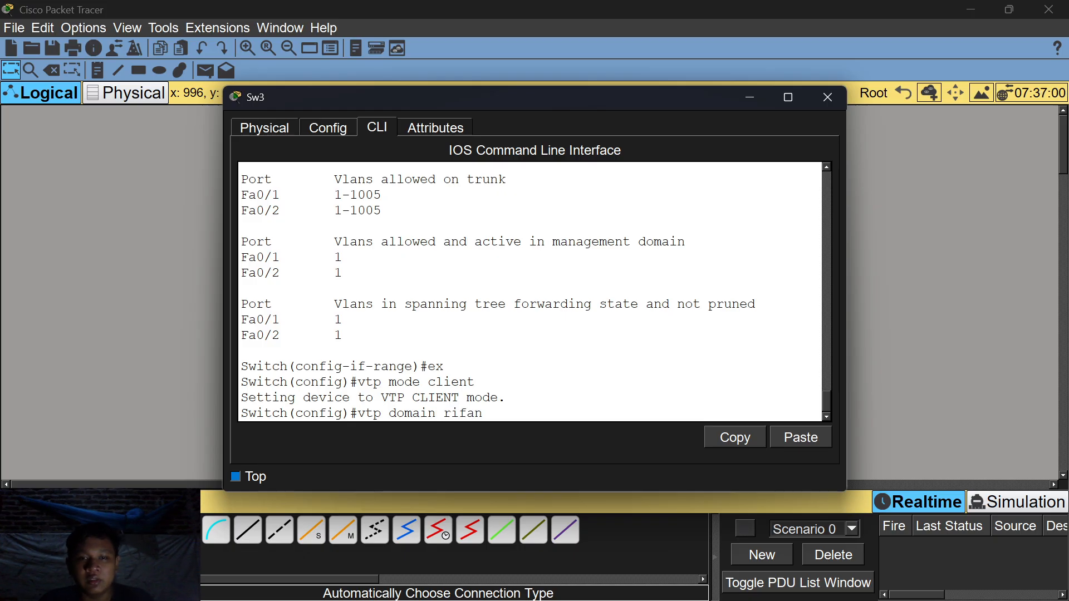
pyautogui.press('Return')
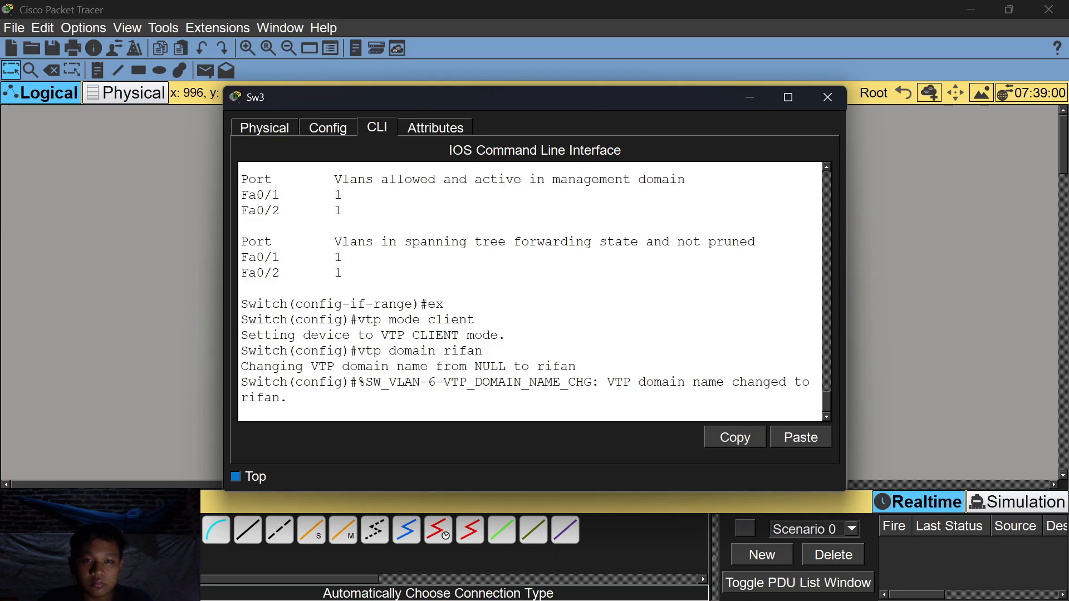
pyautogui.press('Return')
pyautogui.write('vtp passw')
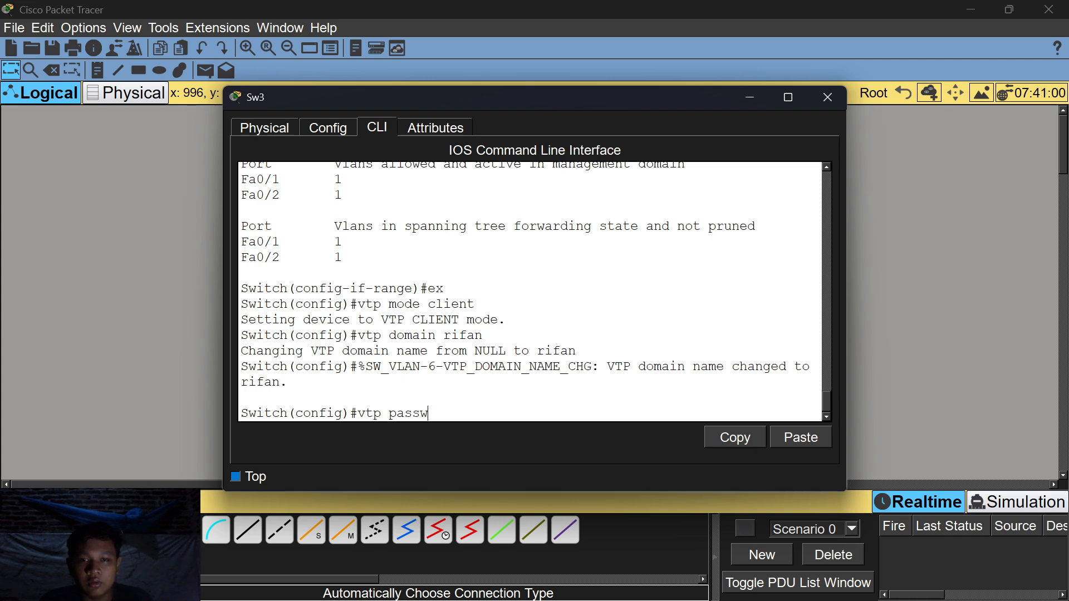
pyautogui.write('ord 123')
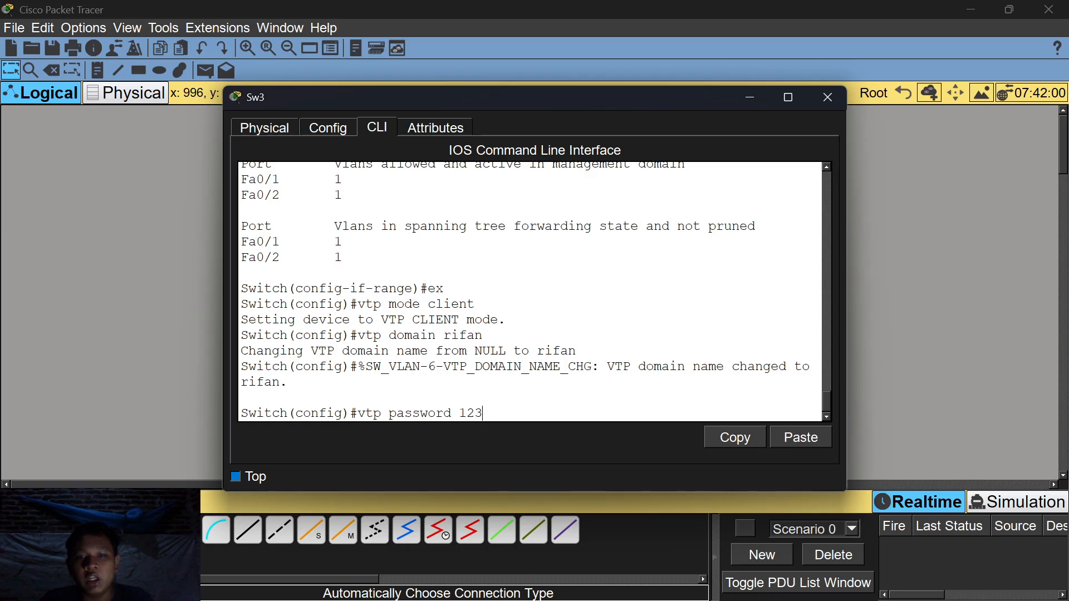
pyautogui.press('Return')
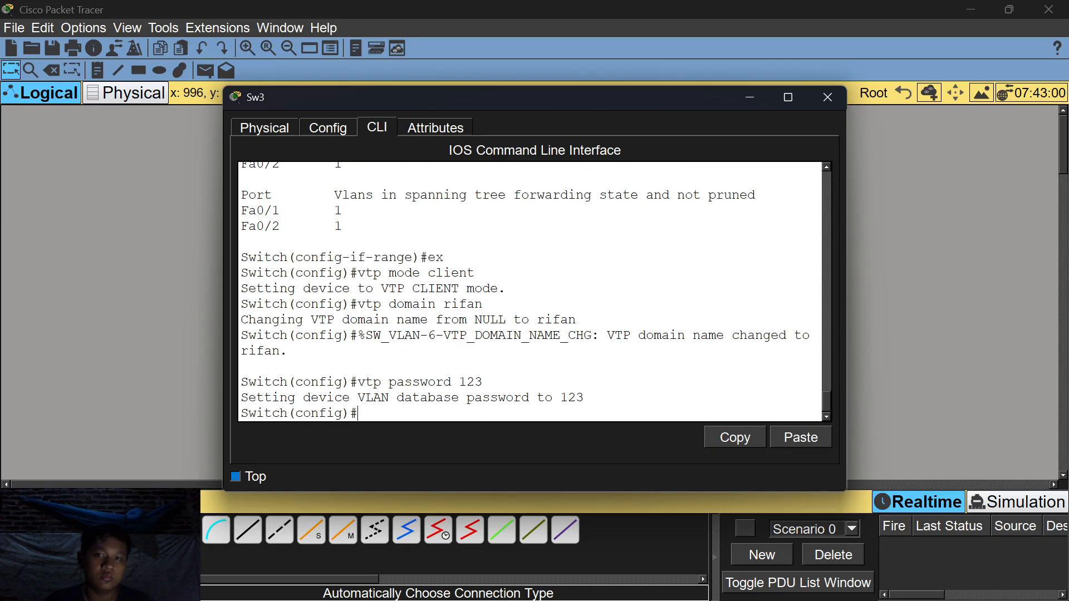
pyautogui.click(827, 97)
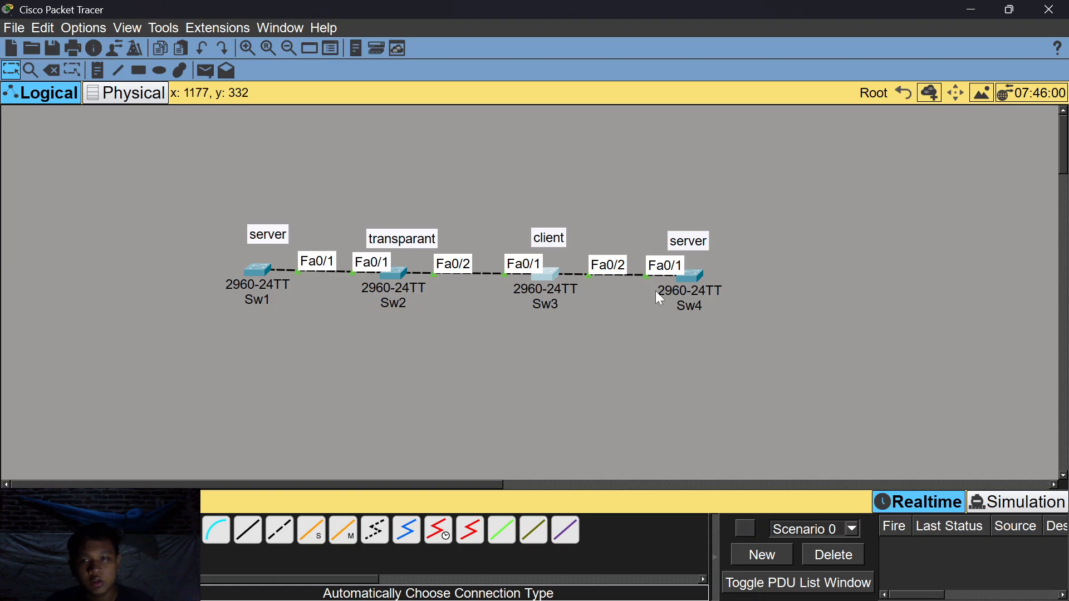
# Open Sw4's console, exit to global config and set VTP mode server.
pyautogui.click(699, 287)
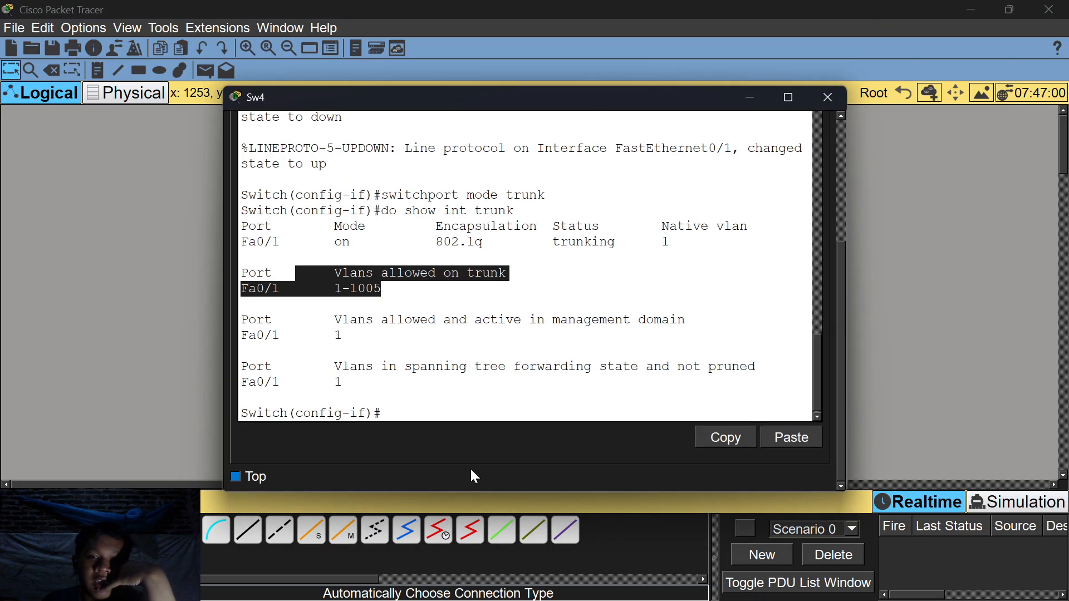
pyautogui.click(452, 423)
pyautogui.write('ex')
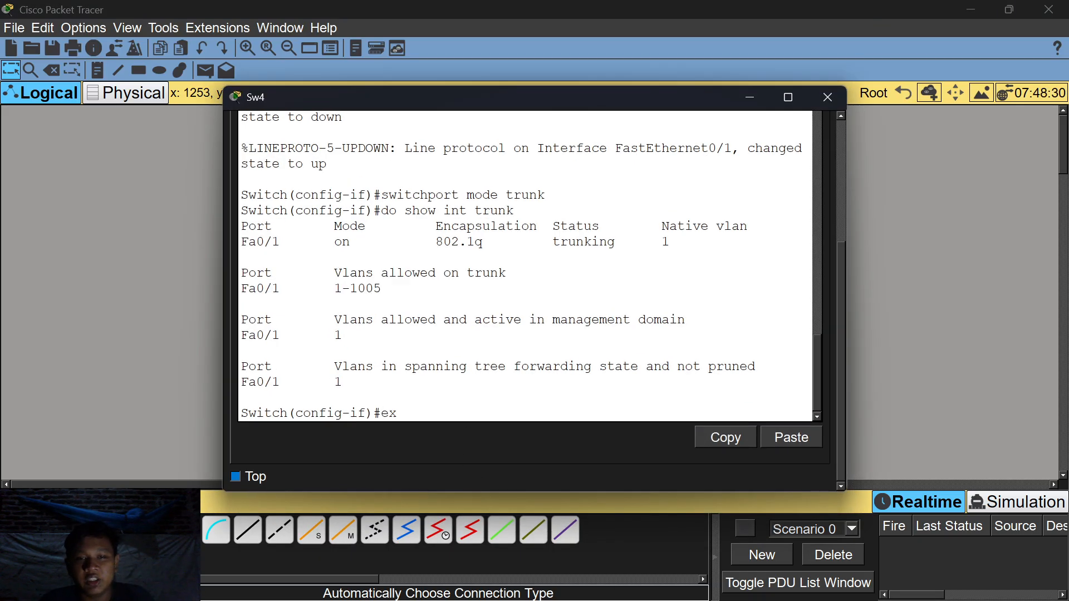
pyautogui.press('Return')
pyautogui.write('vtp')
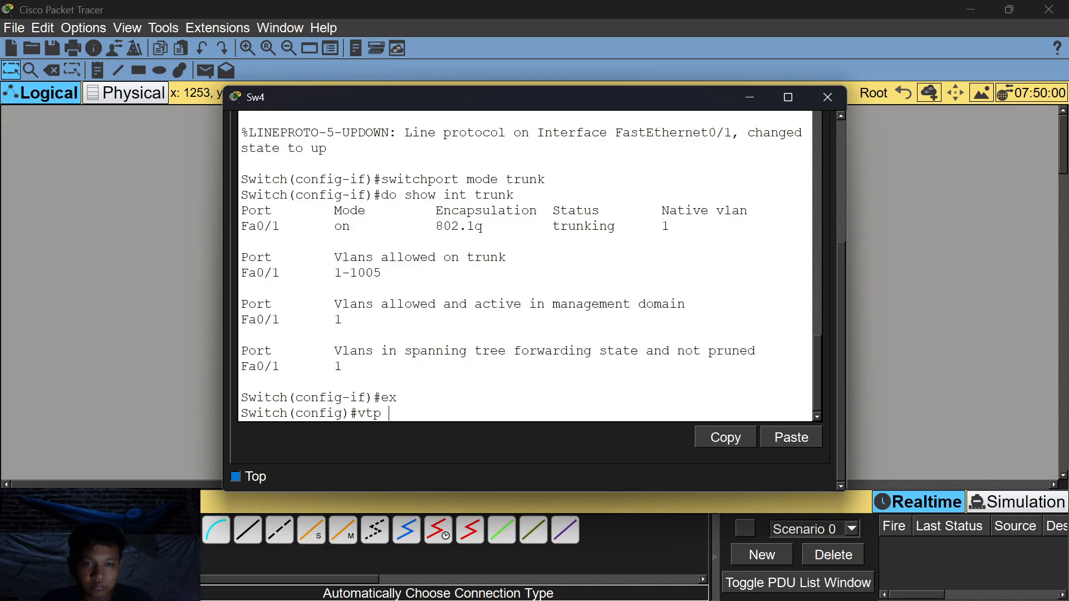
pyautogui.write(' mode')
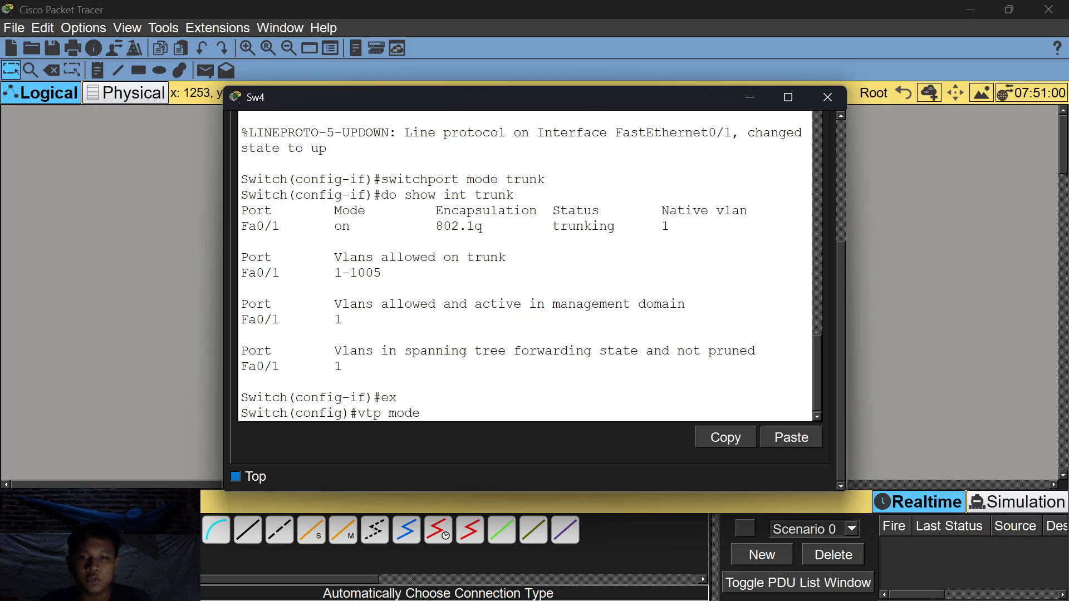
pyautogui.write(' server')
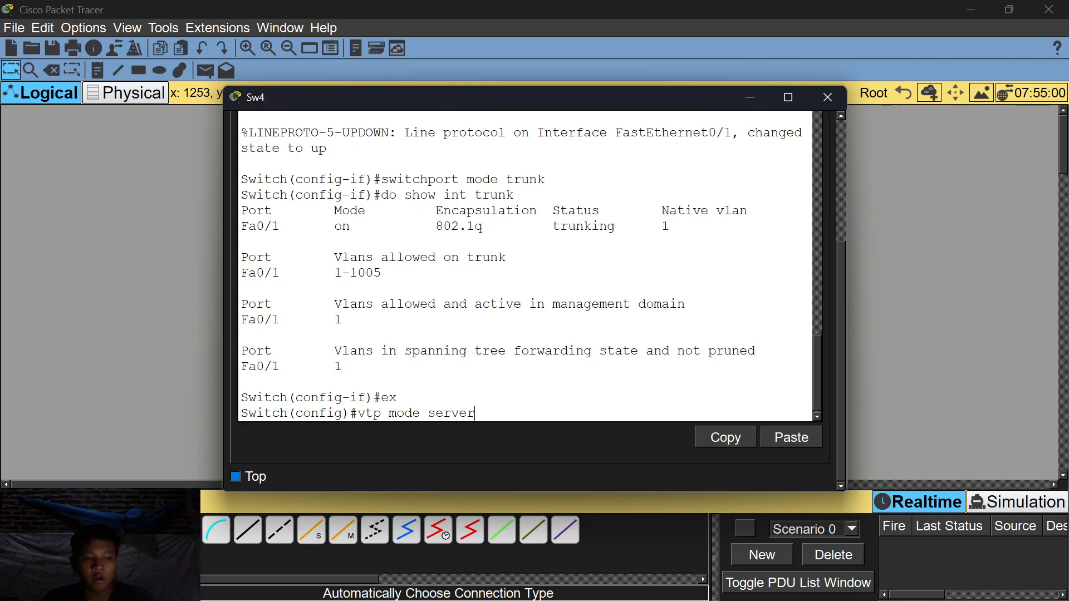
pyautogui.press('Return')
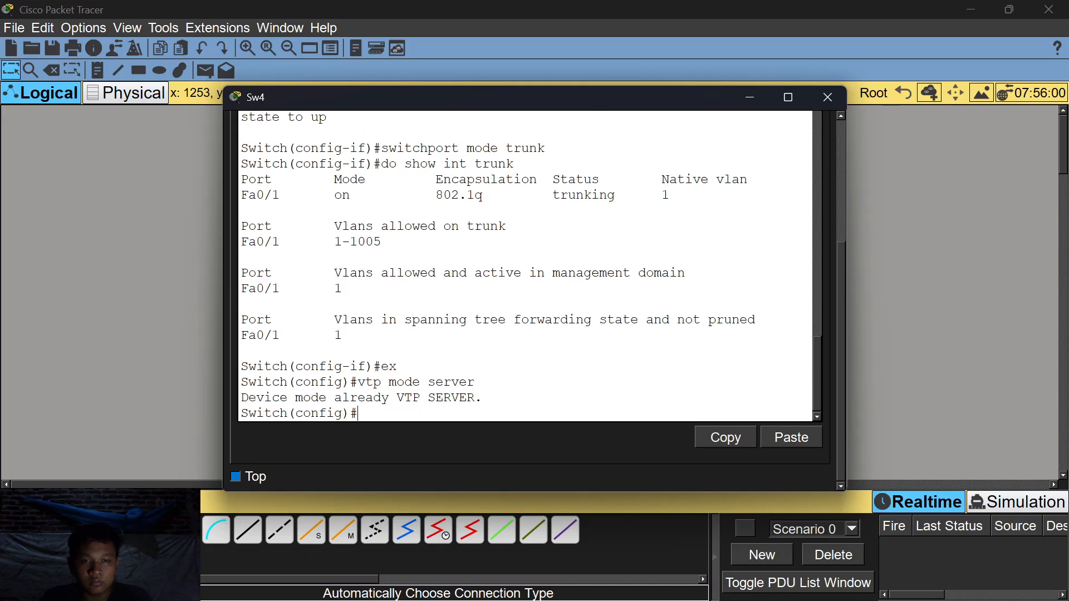
# Set Sw4's VTP domain to rifan and give it the VTP password.
pyautogui.write('vtp d')
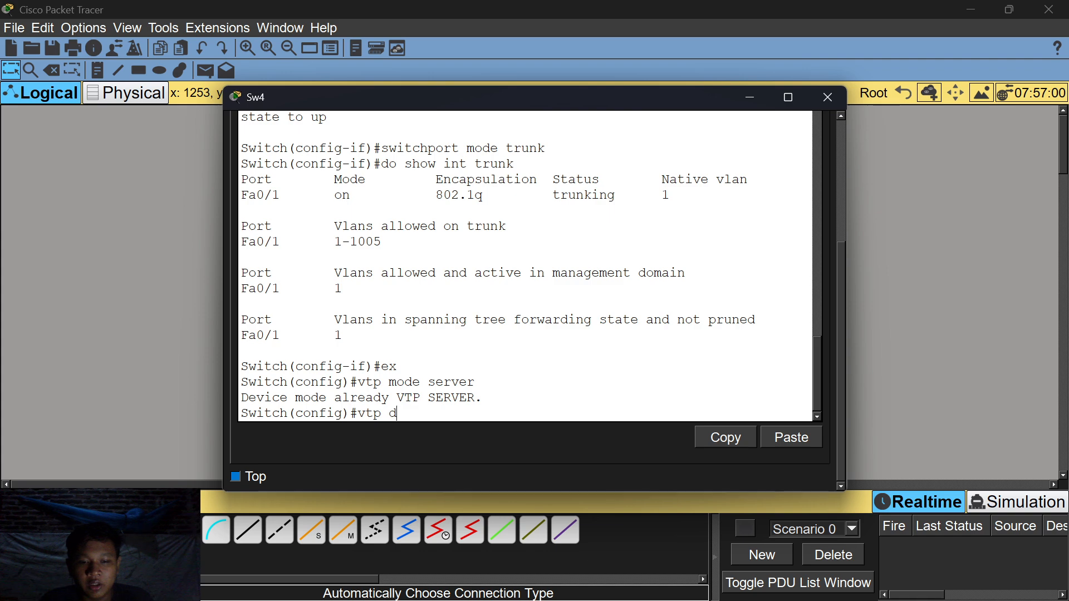
pyautogui.write('omain rifan')
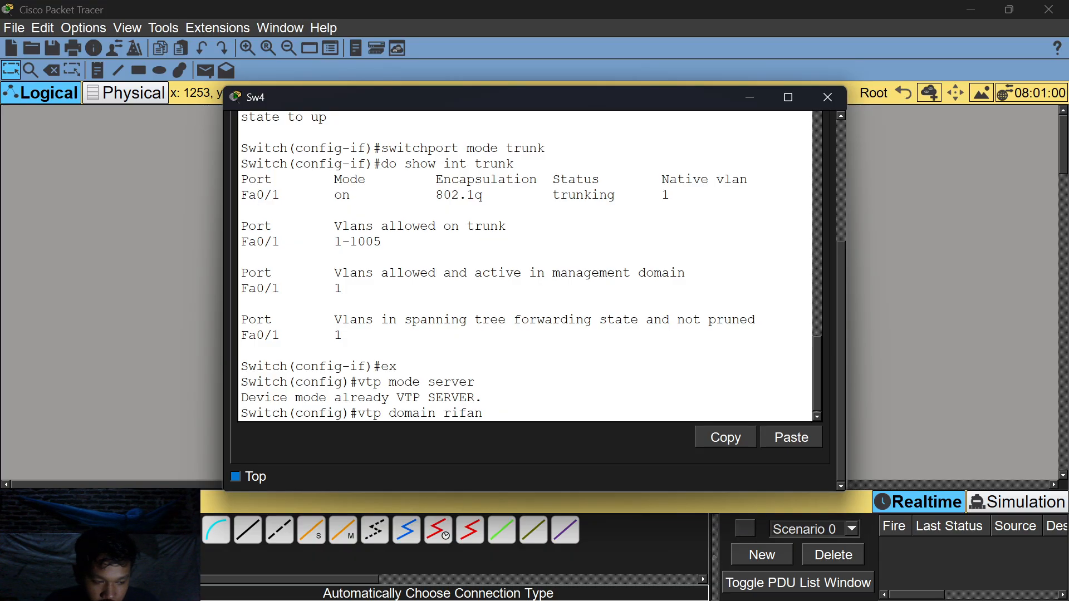
pyautogui.press('Return')
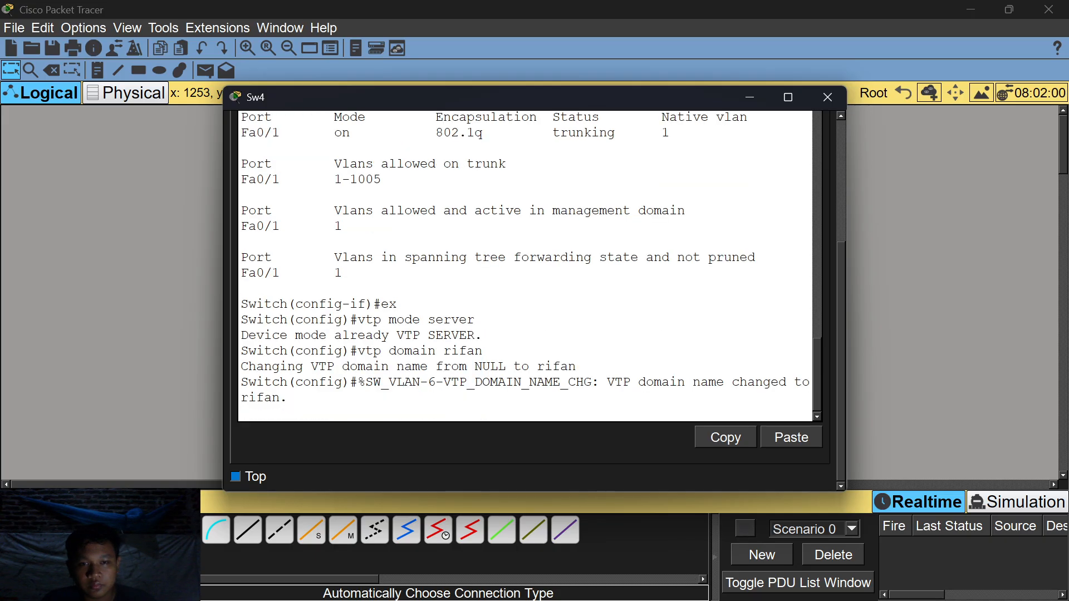
pyautogui.press('Return')
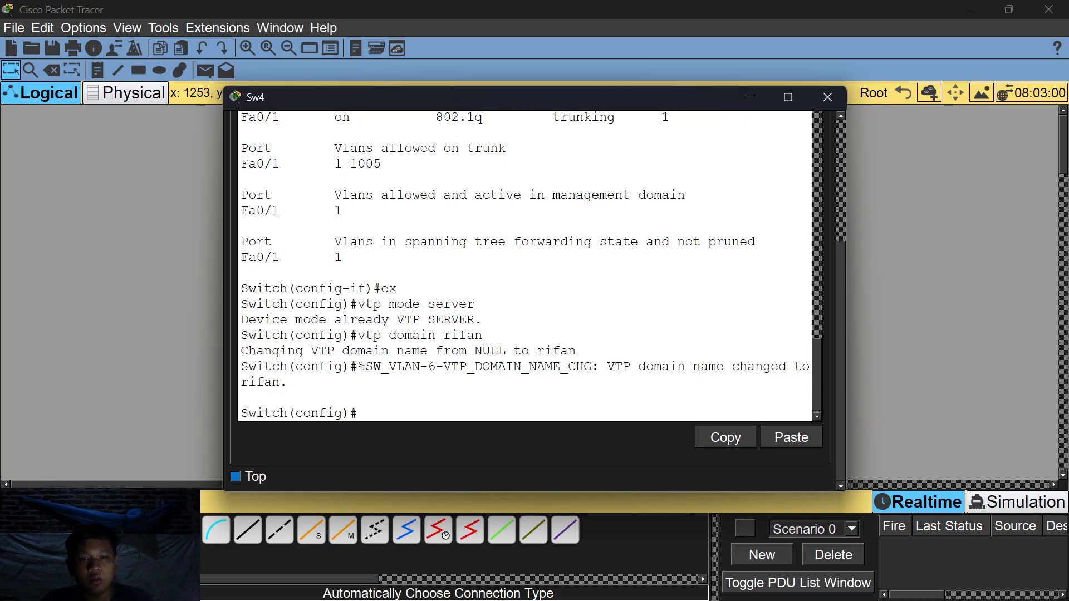
pyautogui.write('vtp p')
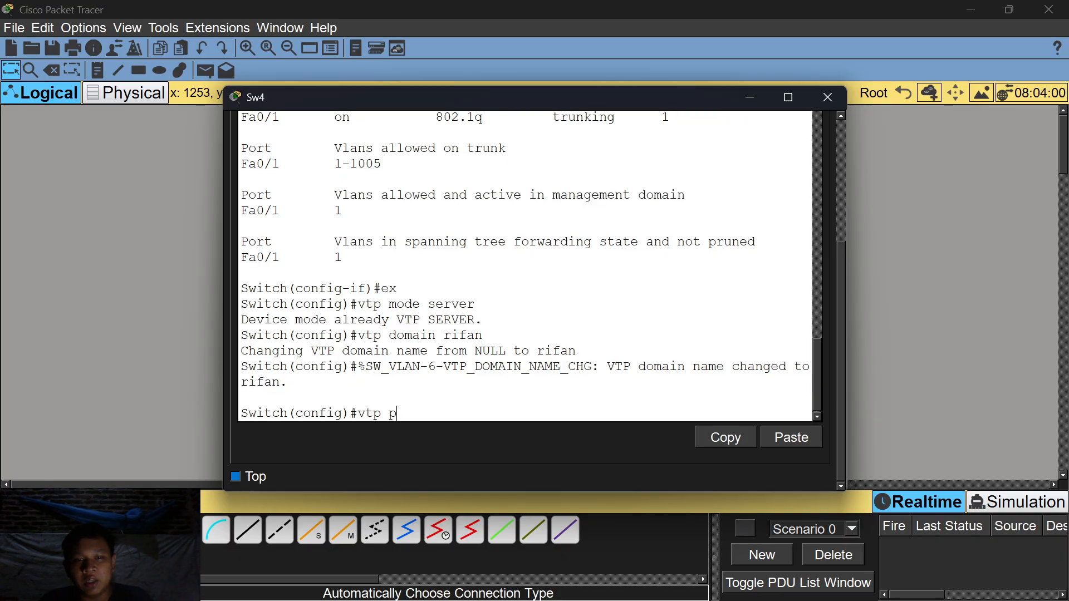
pyautogui.write('assword 123')
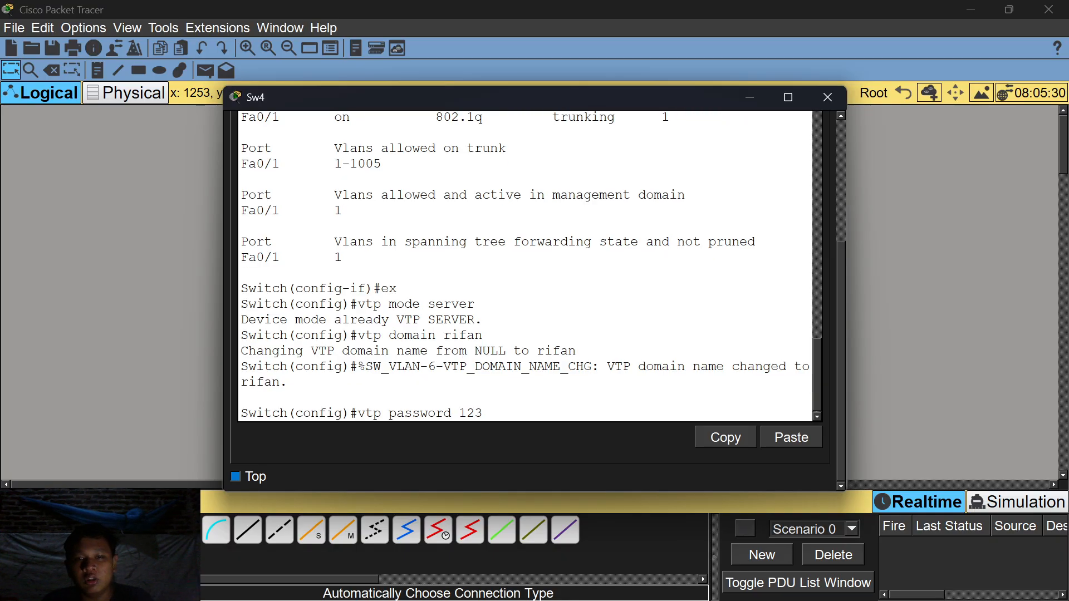
pyautogui.press('Return')
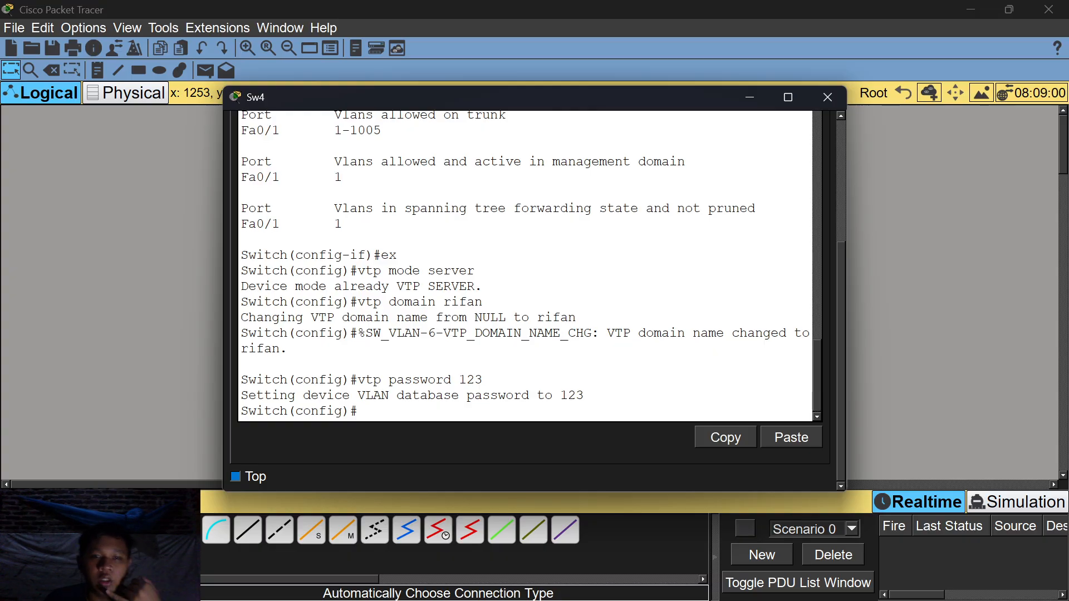
# Minimize Sw4's console and bring up Sw1's command line.
pyautogui.click(748, 100)
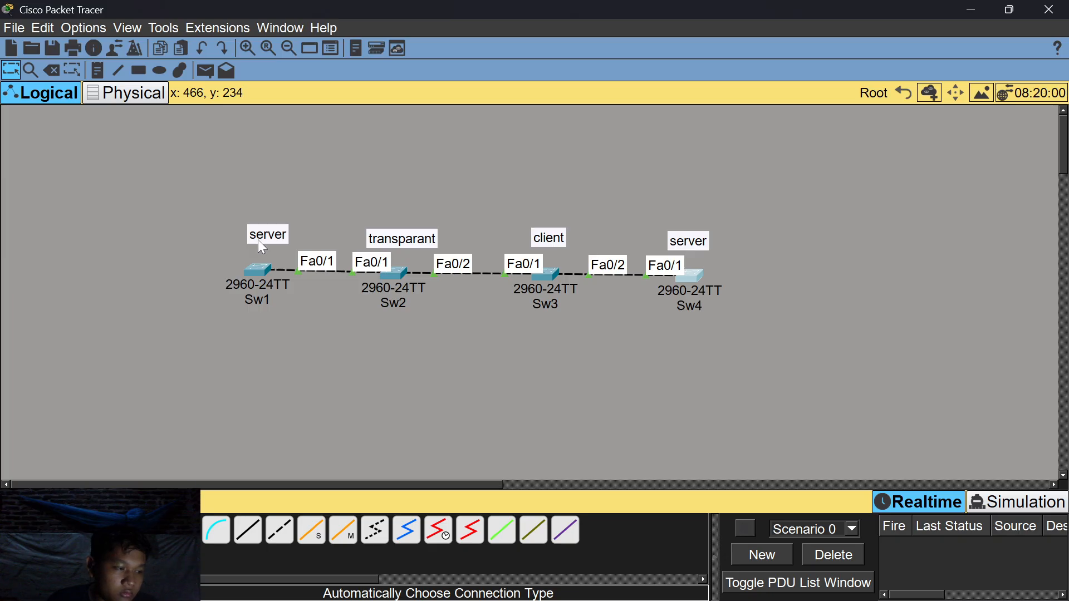
pyautogui.click(245, 267)
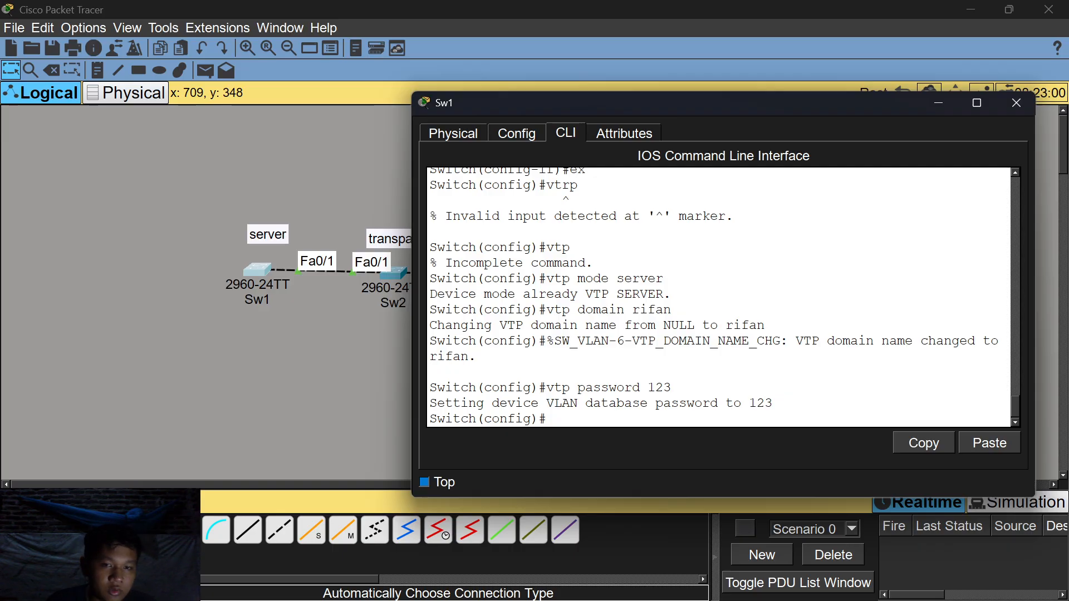
# On Sw1, create VLAN 2 named A and VLAN 3 named B.
pyautogui.press('Return')
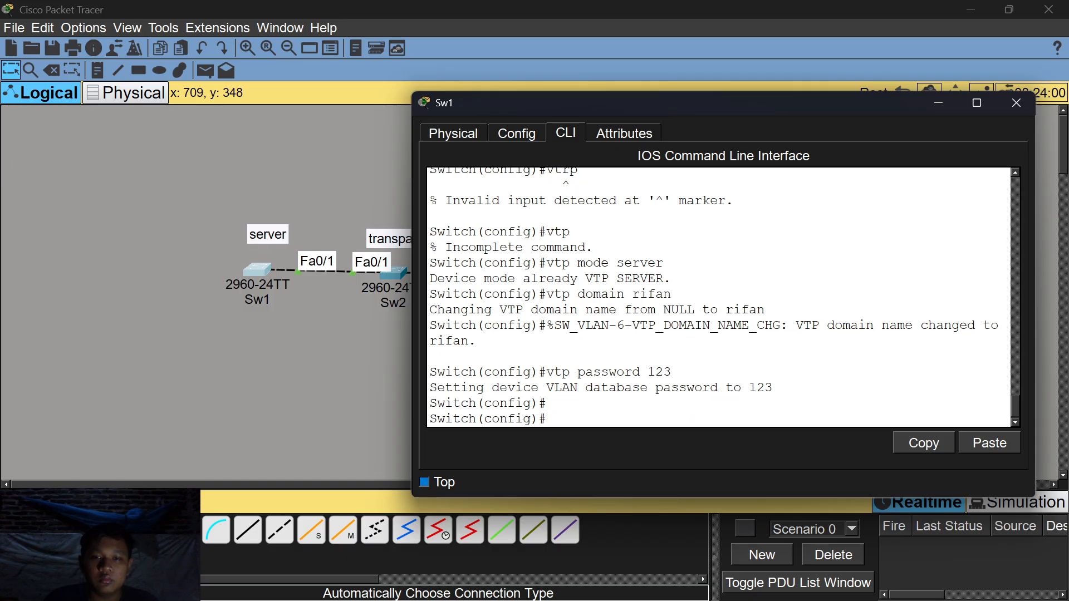
pyautogui.write('vlan 2')
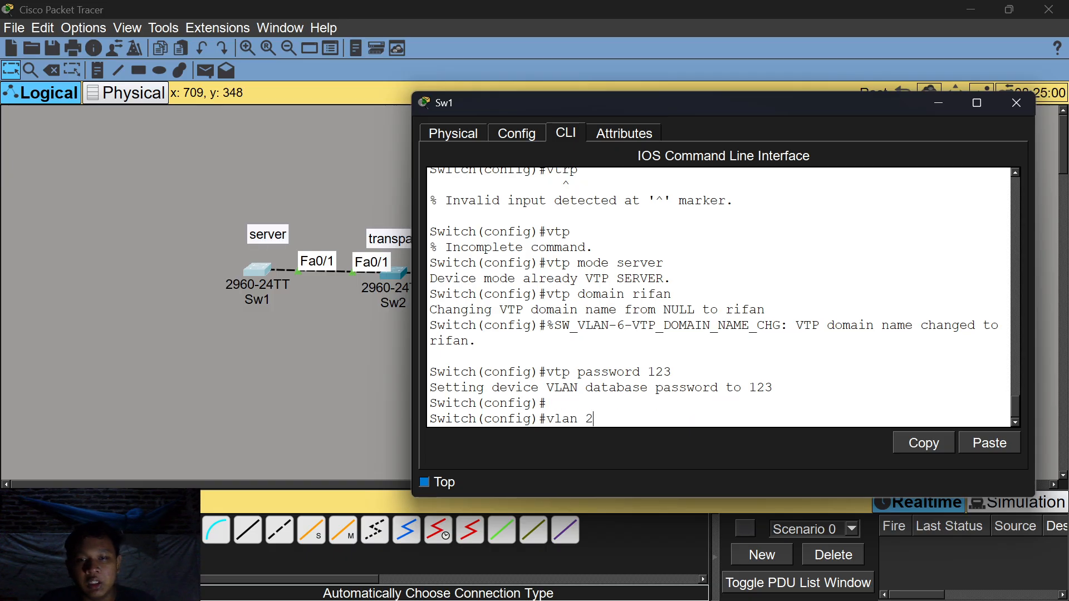
pyautogui.press('Return')
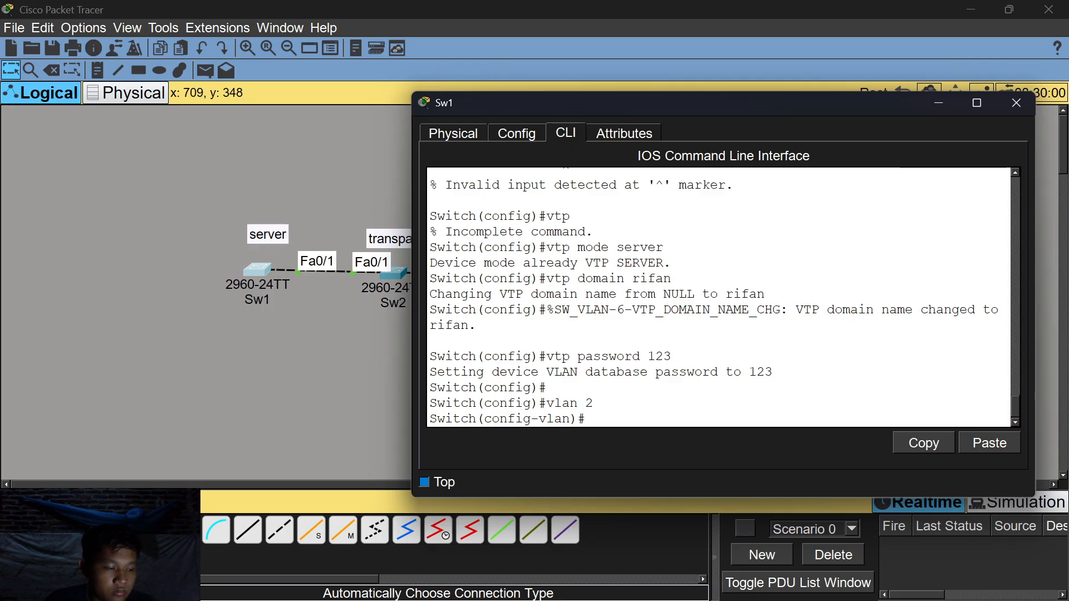
pyautogui.write('name')
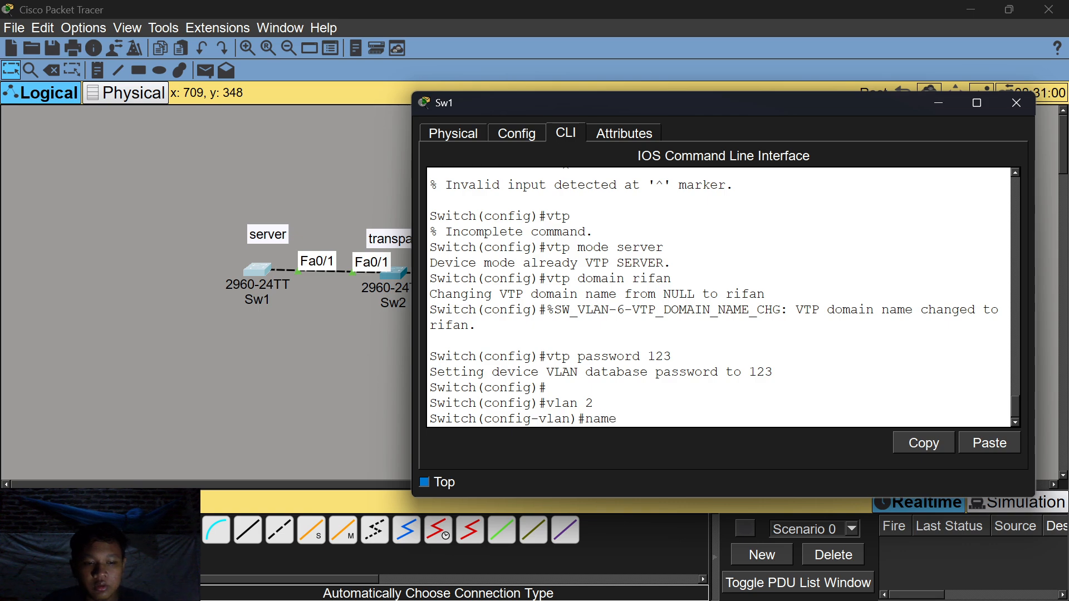
pyautogui.write(' A')
pyautogui.press('Return')
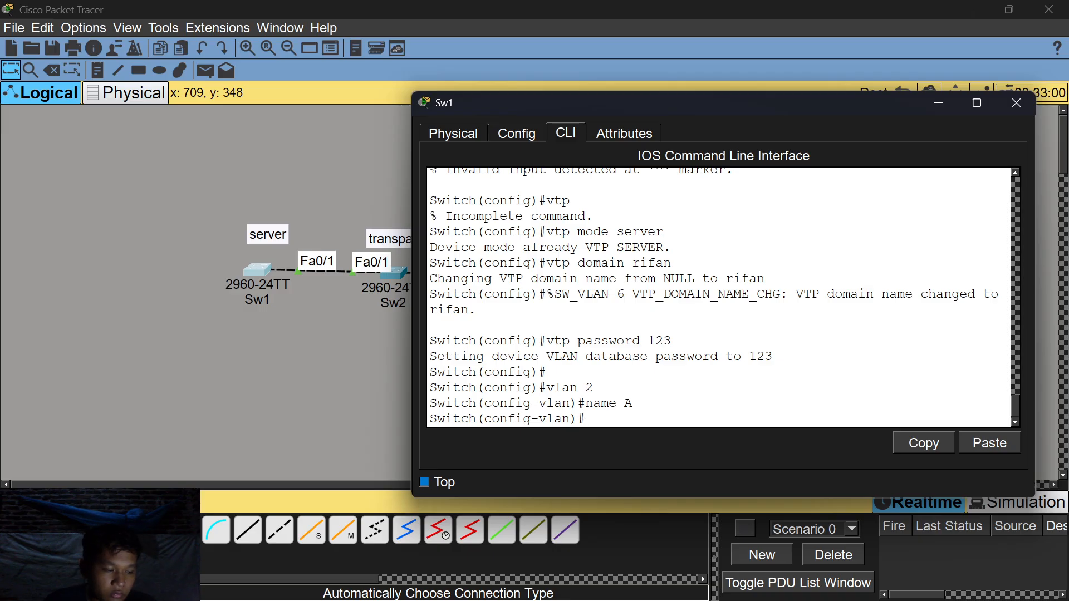
pyautogui.write('vl')
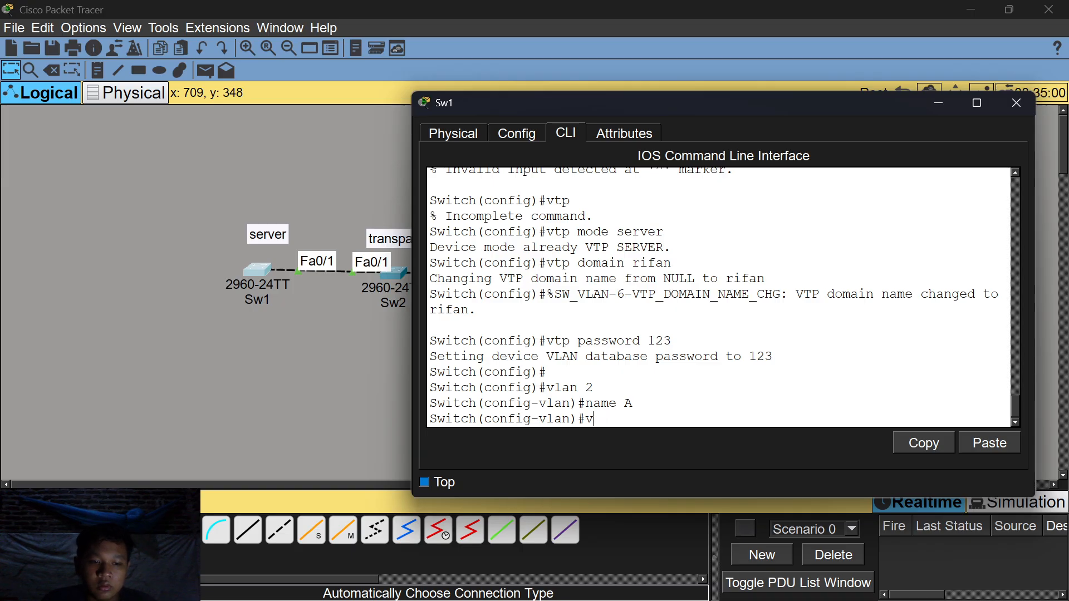
pyautogui.write('an ')
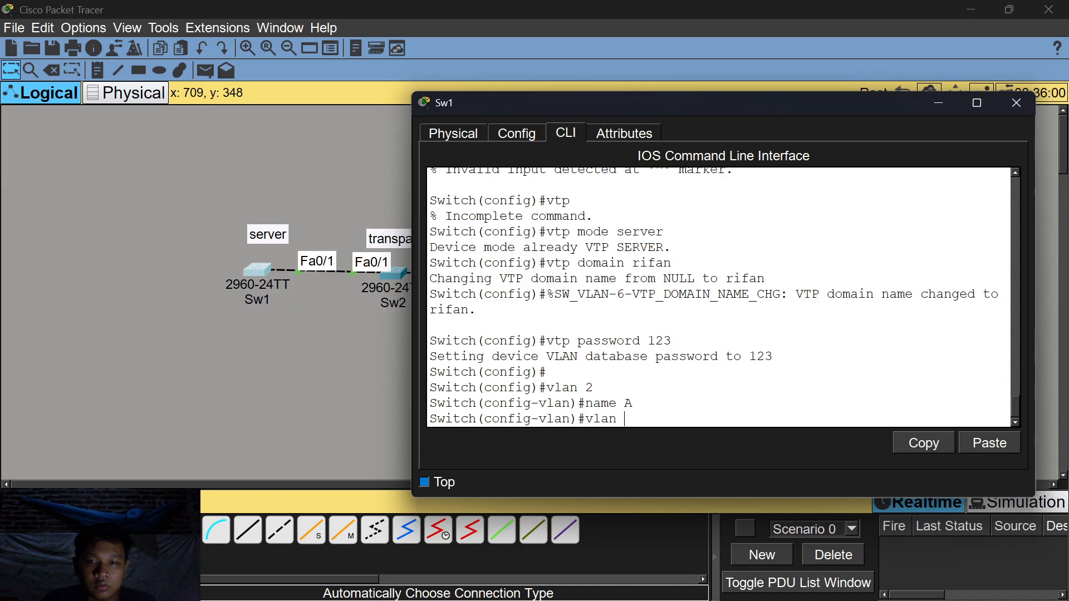
pyautogui.write('3')
pyautogui.press('Return')
pyautogui.write('name B')
pyautogui.press('Return')
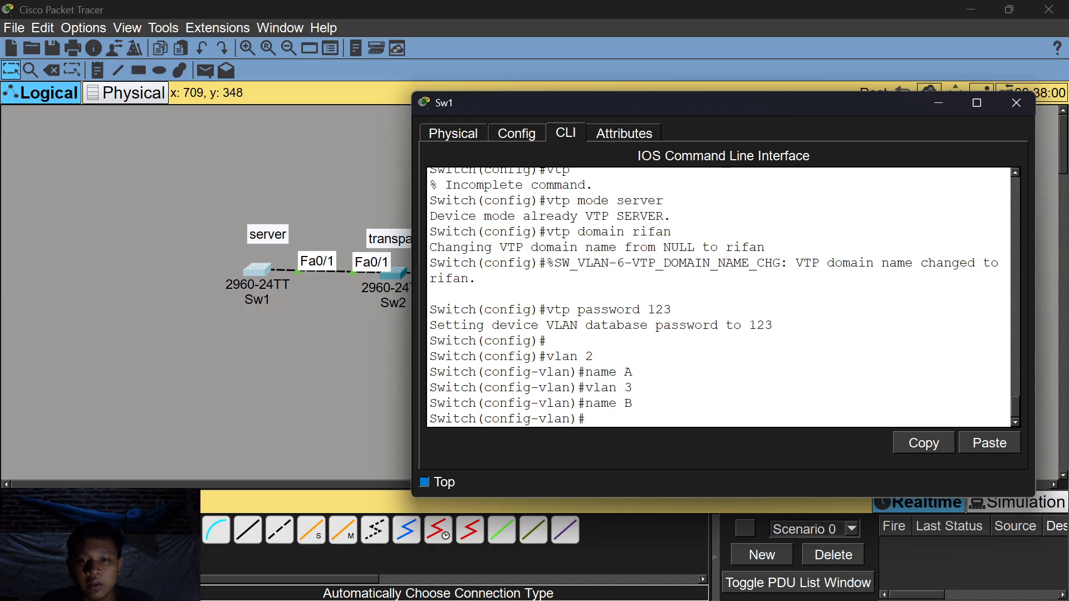
# Create VLAN 4 named C and VLAN 5 named D on Sw1.
pyautogui.write('vlan 4')
pyautogui.press('Return')
pyautogui.write('name C')
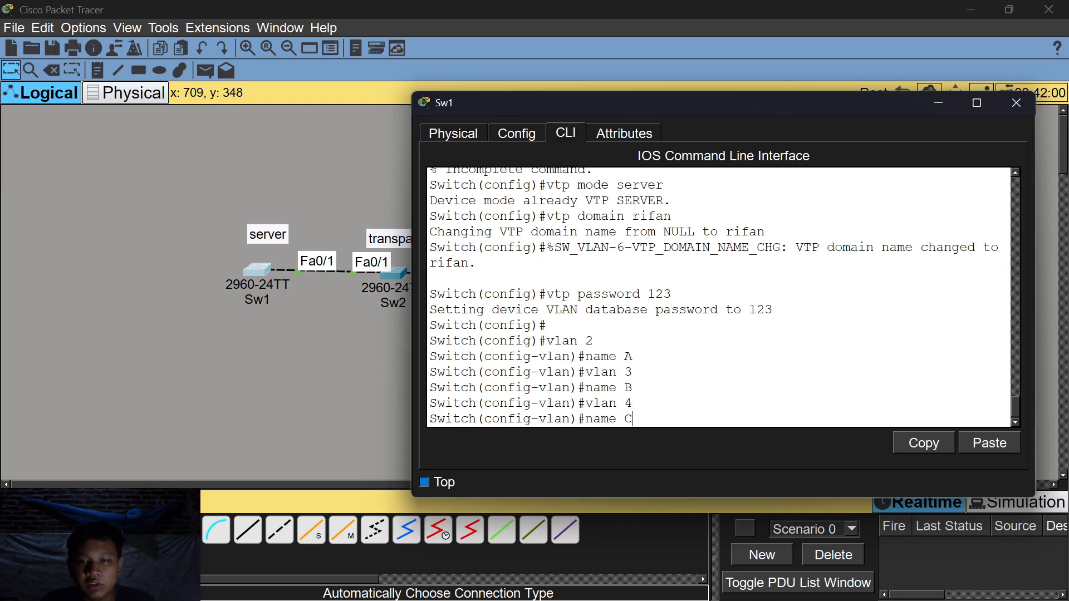
pyautogui.press('Return')
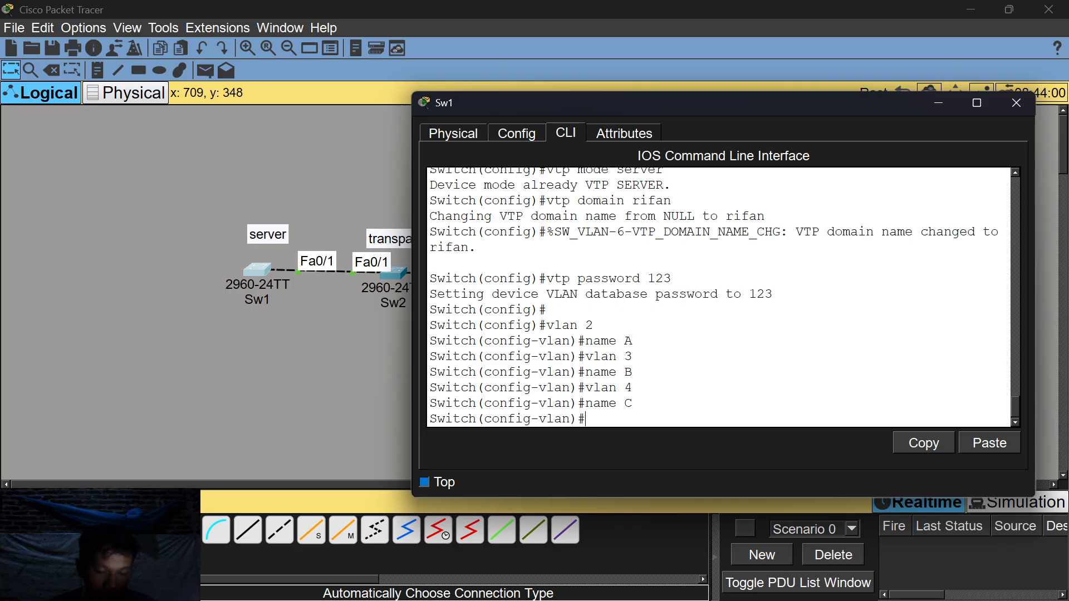
pyautogui.write('vlan ')
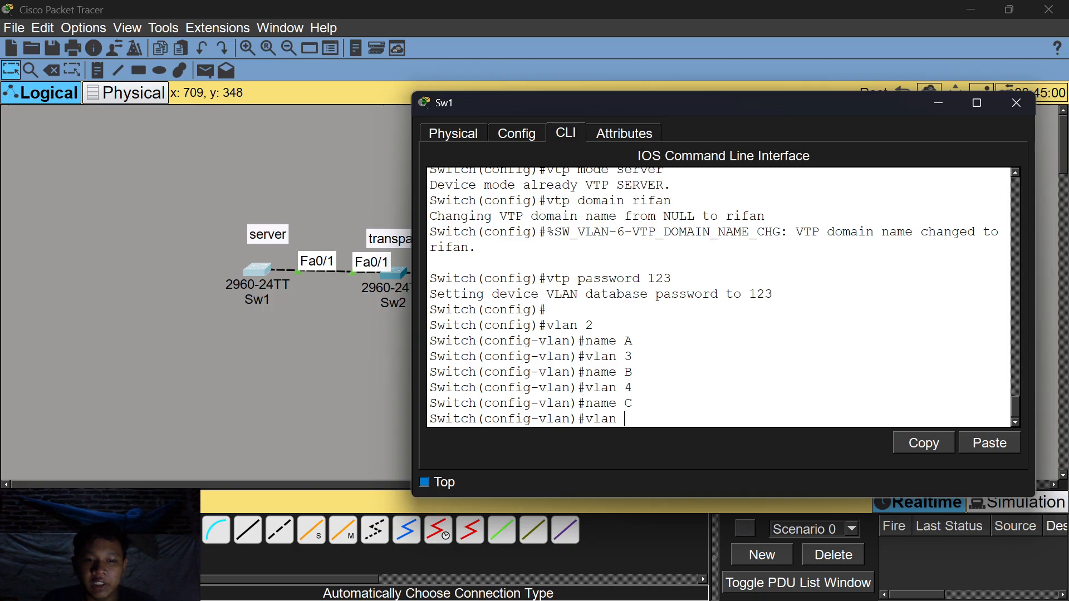
pyautogui.write('5')
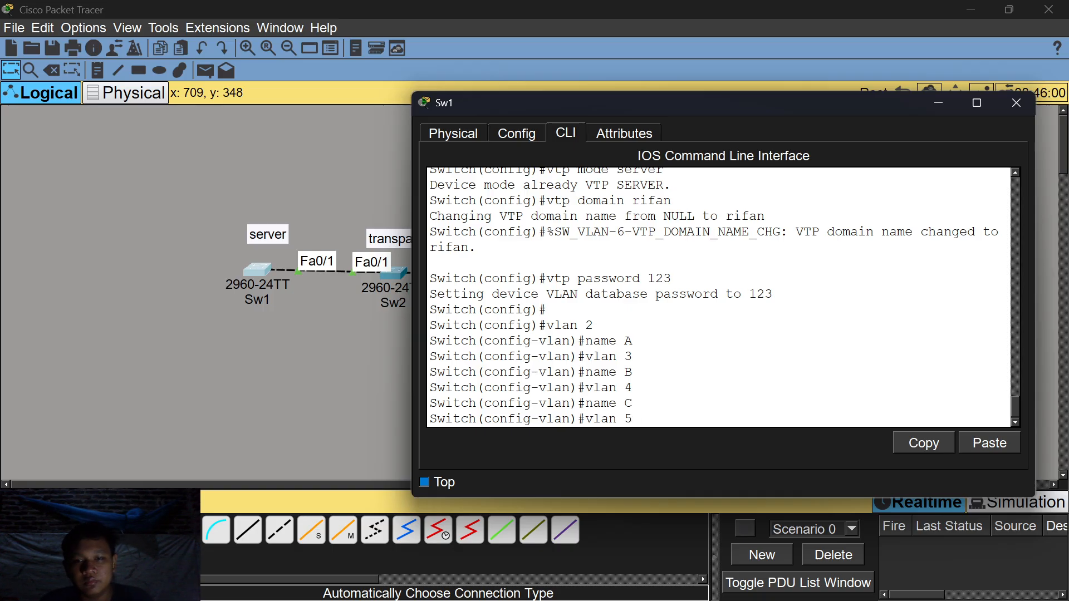
pyautogui.press('Return')
pyautogui.write('name F')
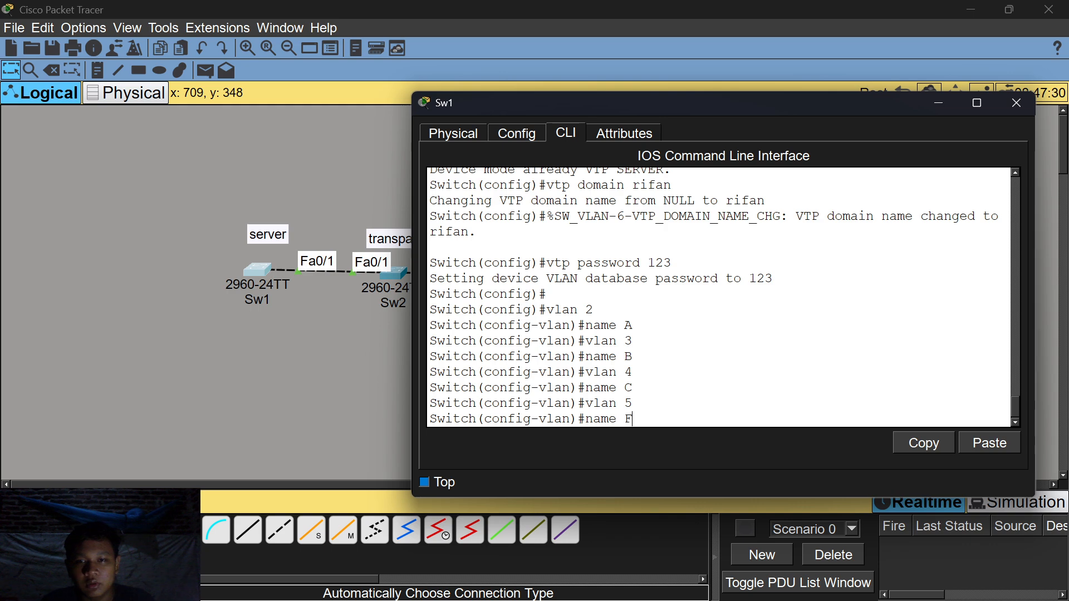
pyautogui.press('BackSpace')
pyautogui.write('D')
pyautogui.press('Return')
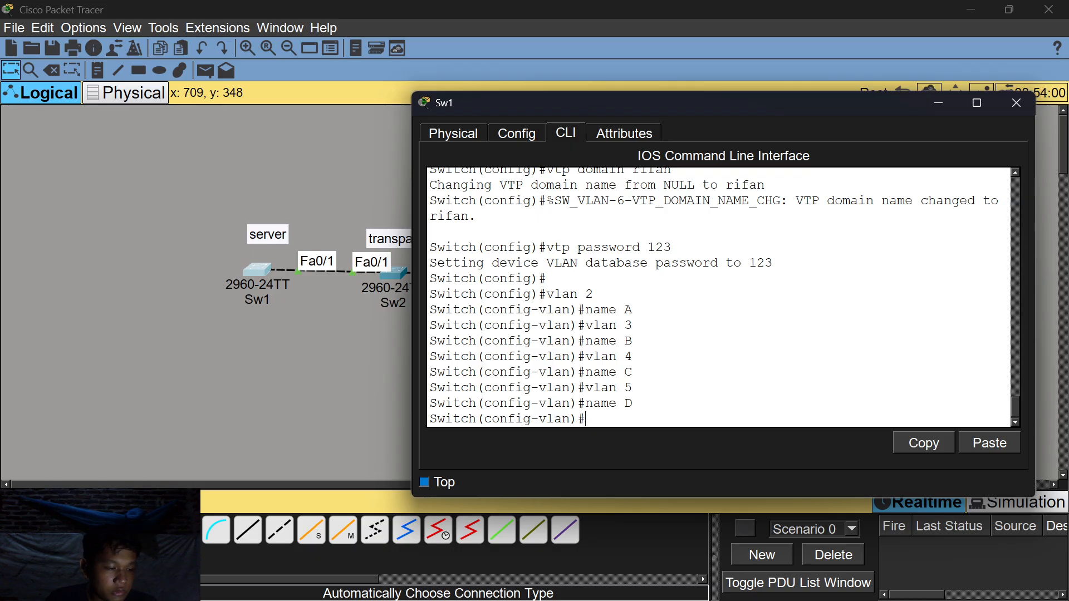
pyautogui.write('d')
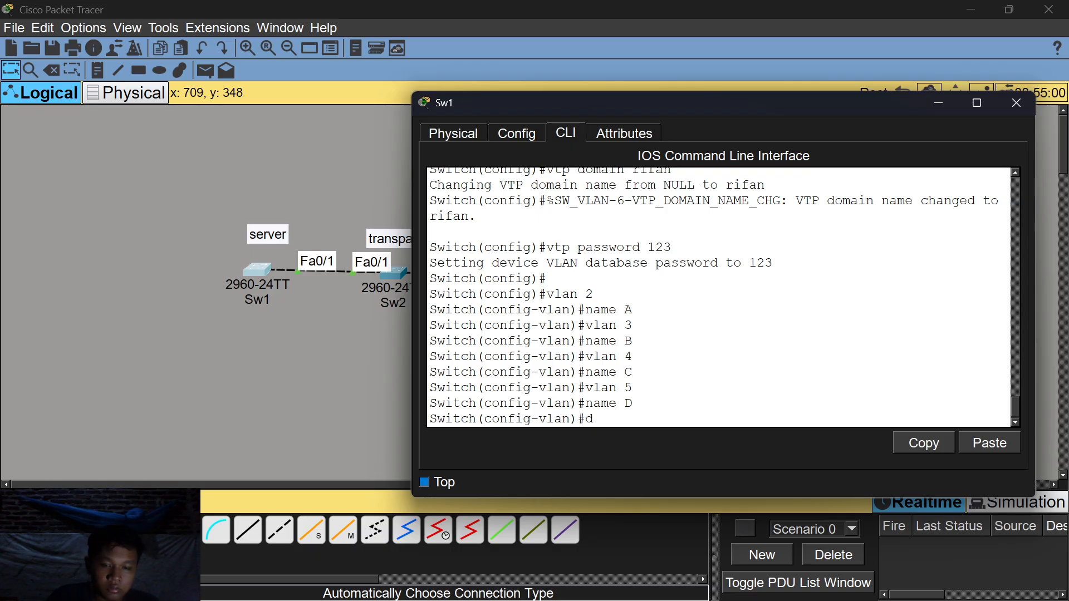
pyautogui.write('o vlan')
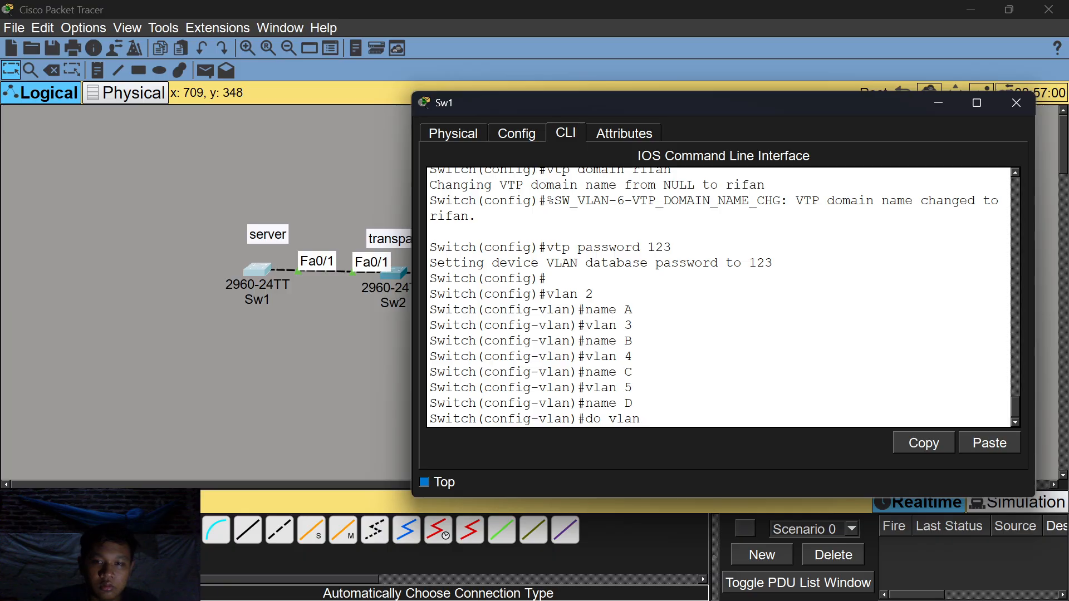
pyautogui.write(' show')
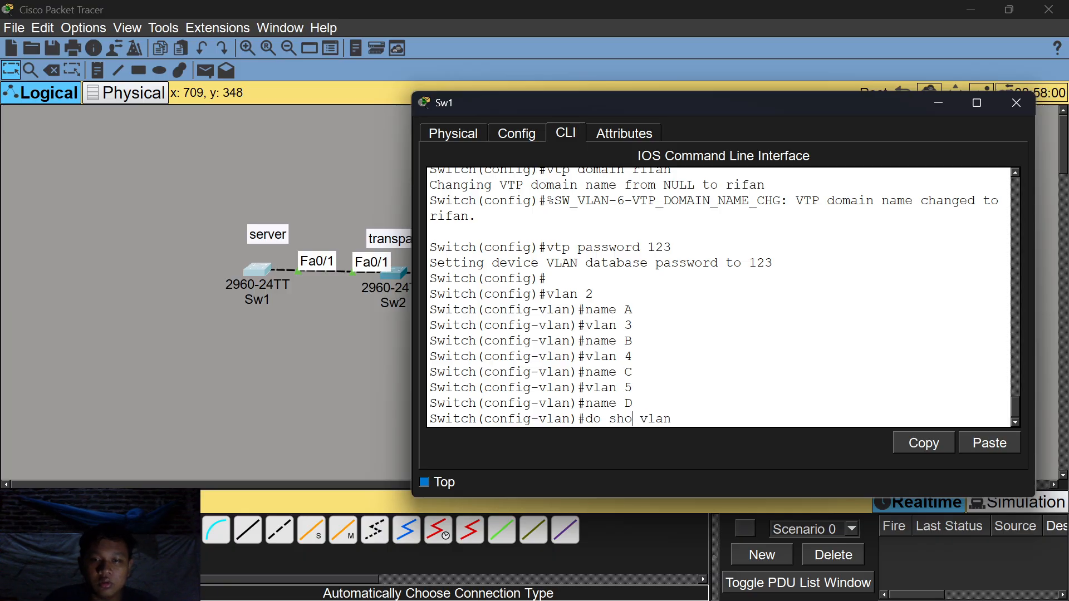
# Run the VLAN listing on Sw1, check VLANs A–D are active, then minimize Sw1.
pyautogui.press('Return')
pyautogui.scroll(2, 718, 297)
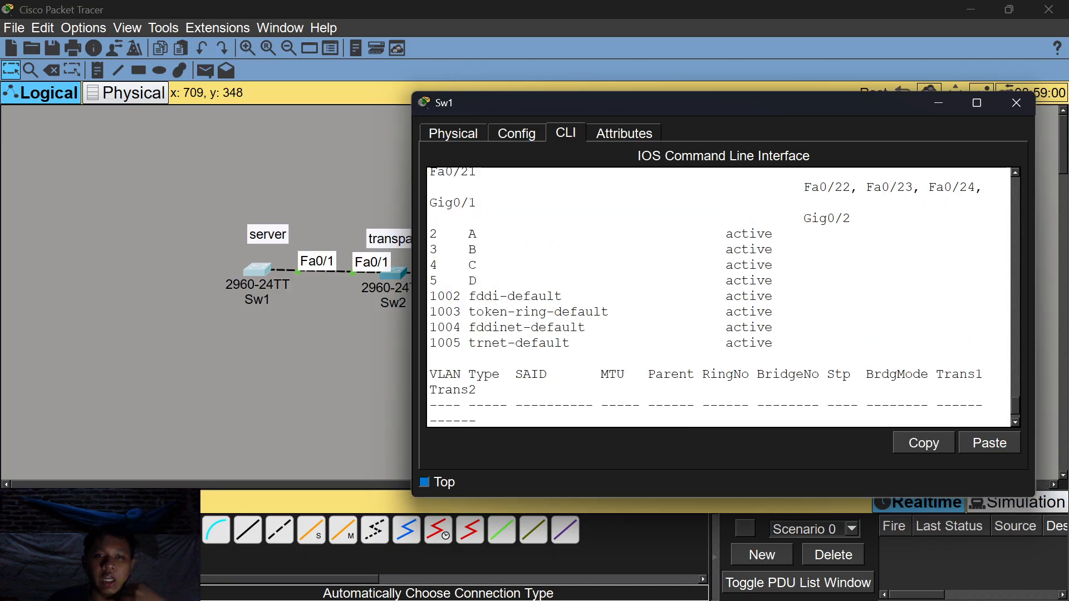
pyautogui.scroll(1, 718, 297)
pyautogui.scroll(2, 718, 298)
pyautogui.scroll(-2, 718, 297)
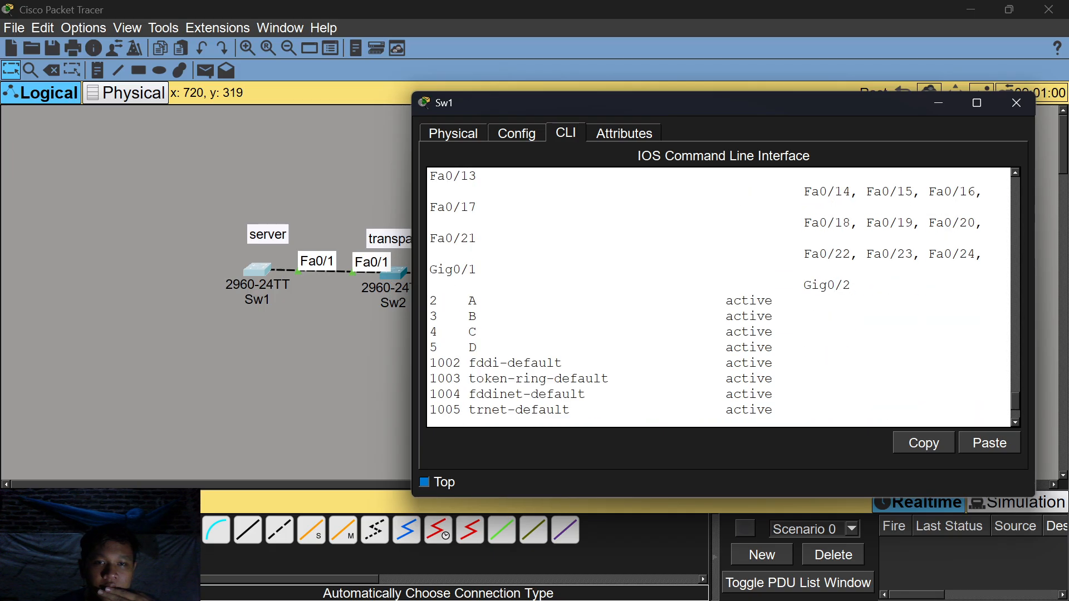
pyautogui.scroll(1, 718, 297)
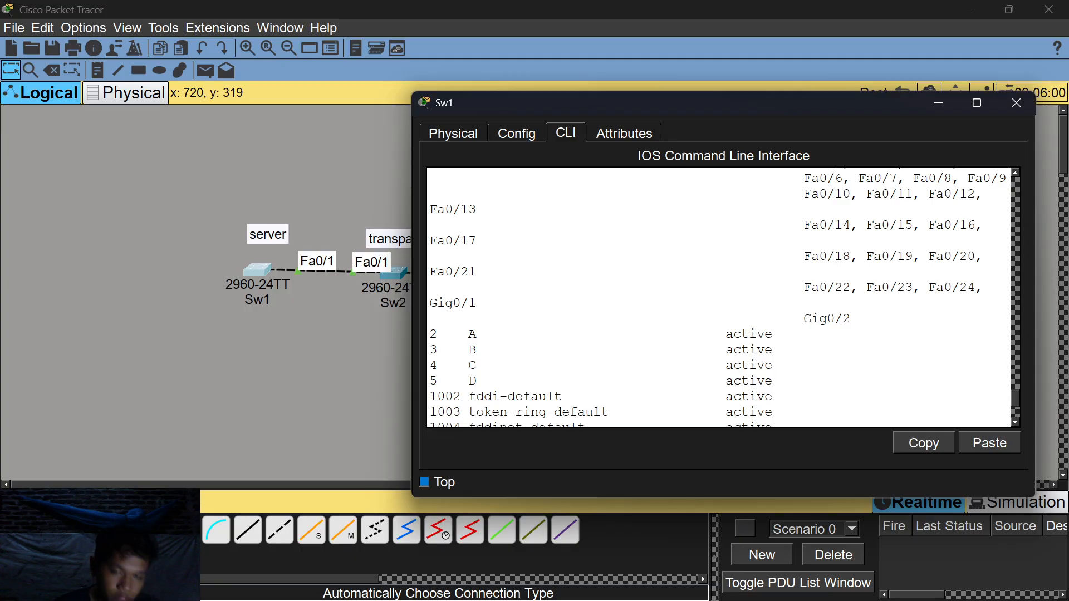
pyautogui.scroll(-3, 718, 297)
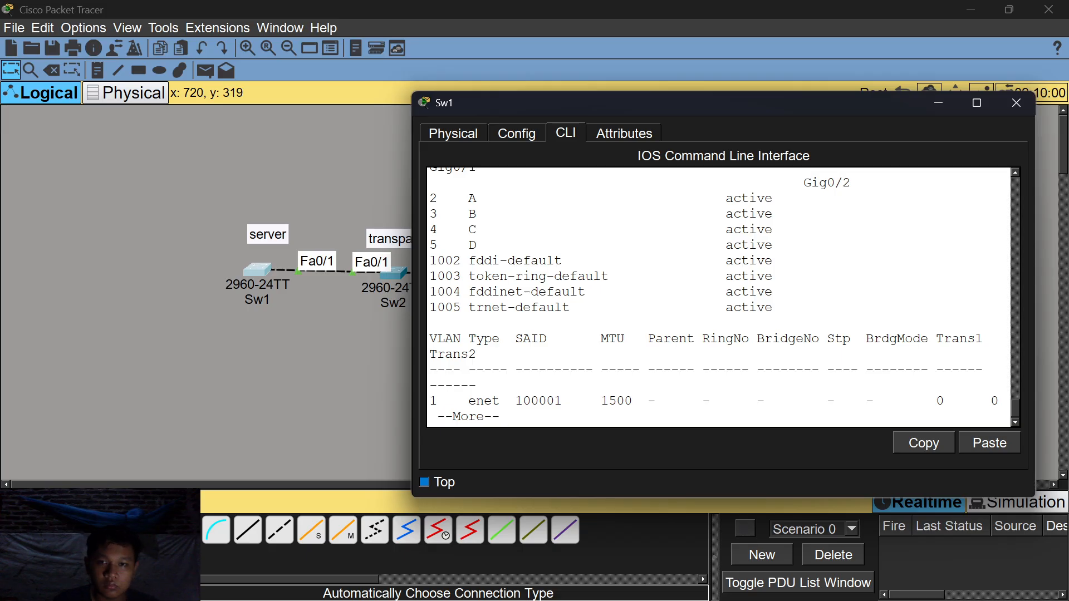
pyautogui.click(937, 105)
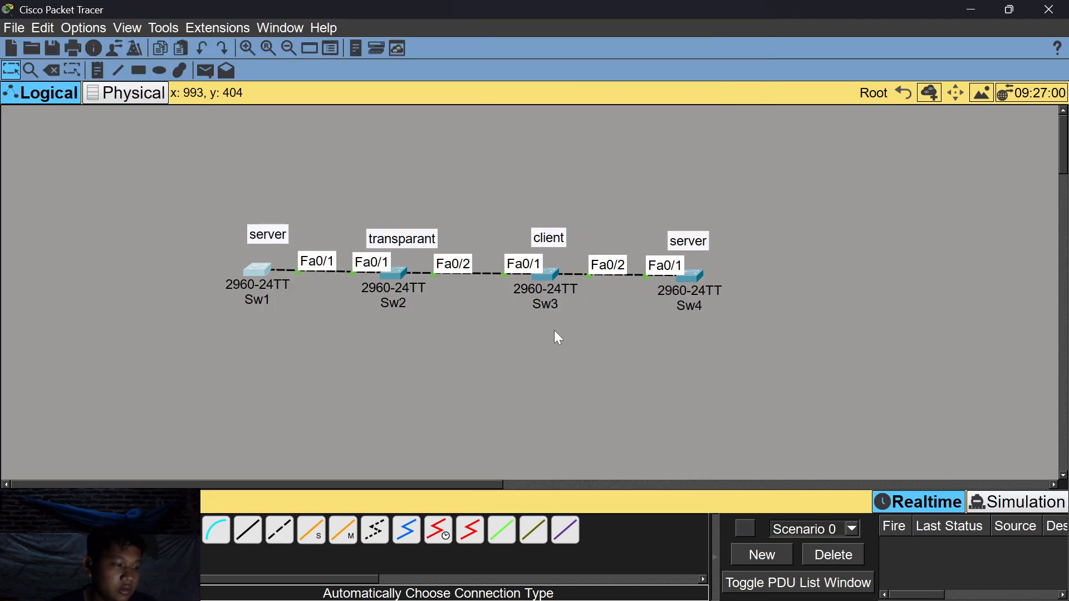
# Run 'do show vlan' on Sw3 to check VLANs A, B, C and D were learned.
pyautogui.click(549, 273)
pyautogui.write('do show vlan')
pyautogui.press('Return')
pyautogui.scroll(3, 535, 290)
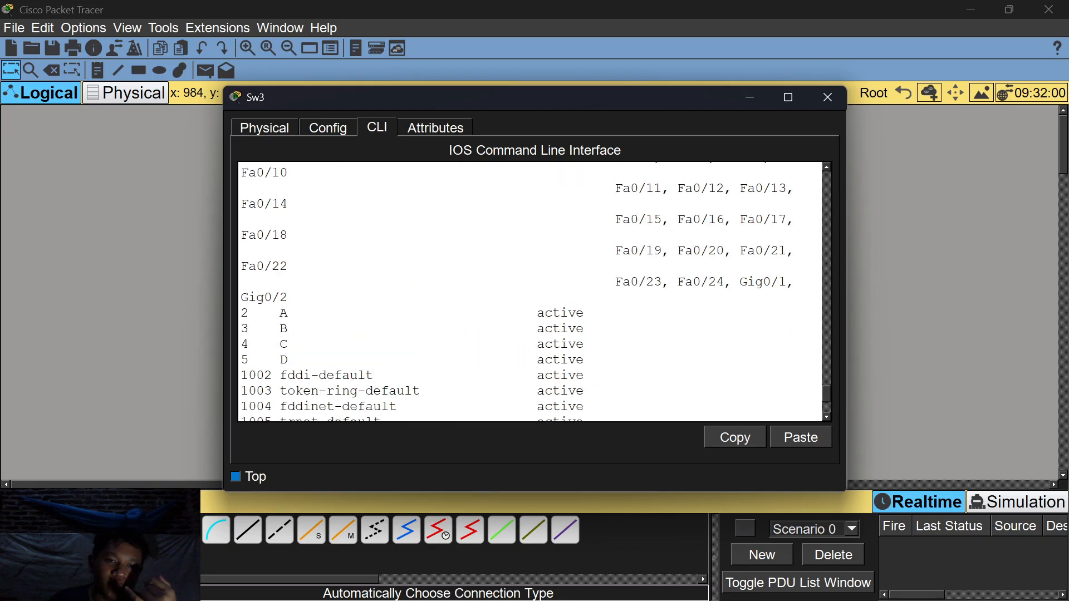
pyautogui.scroll(1, 534, 289)
pyautogui.scroll(-1, 535, 289)
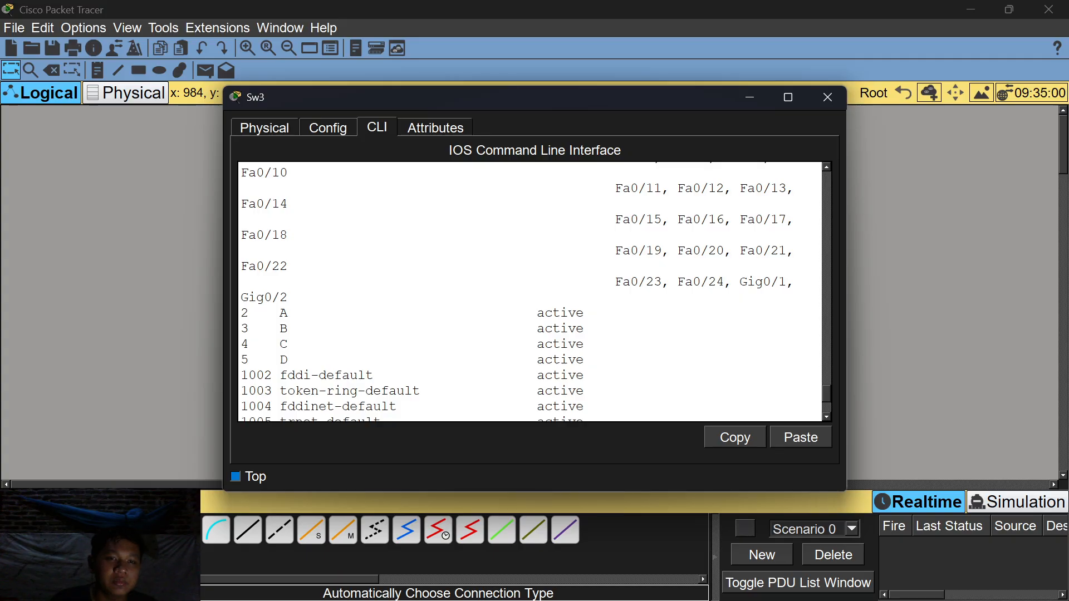
# Run 'do show vlan' on Sw4 to confirm VLANs 2–5 (A–D), then minimize it.
pyautogui.click(749, 98)
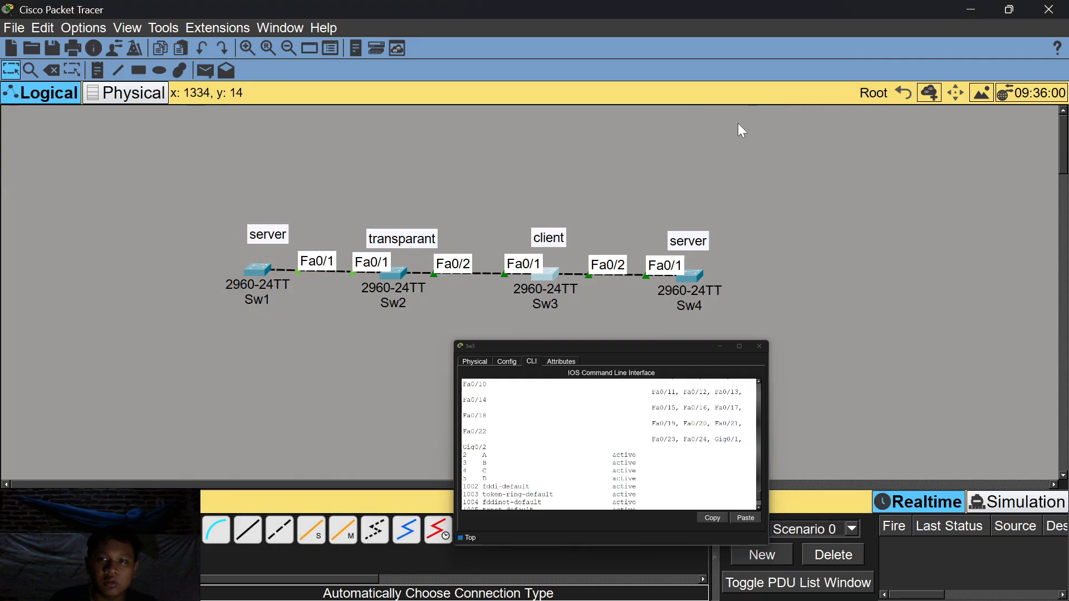
pyautogui.click(696, 286)
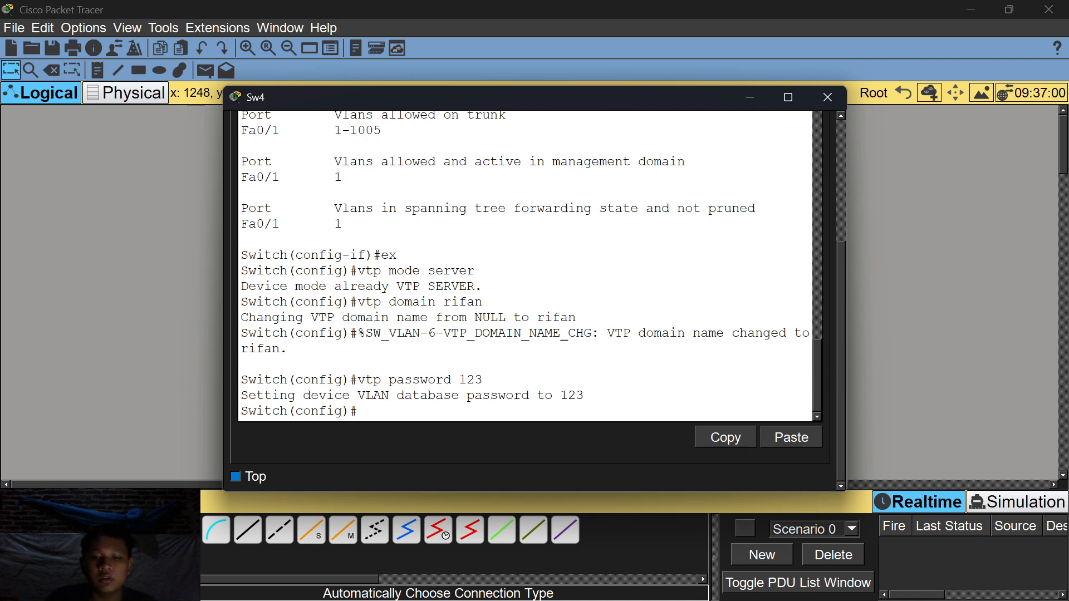
pyautogui.doubleClick(427, 396)
pyautogui.click(428, 396)
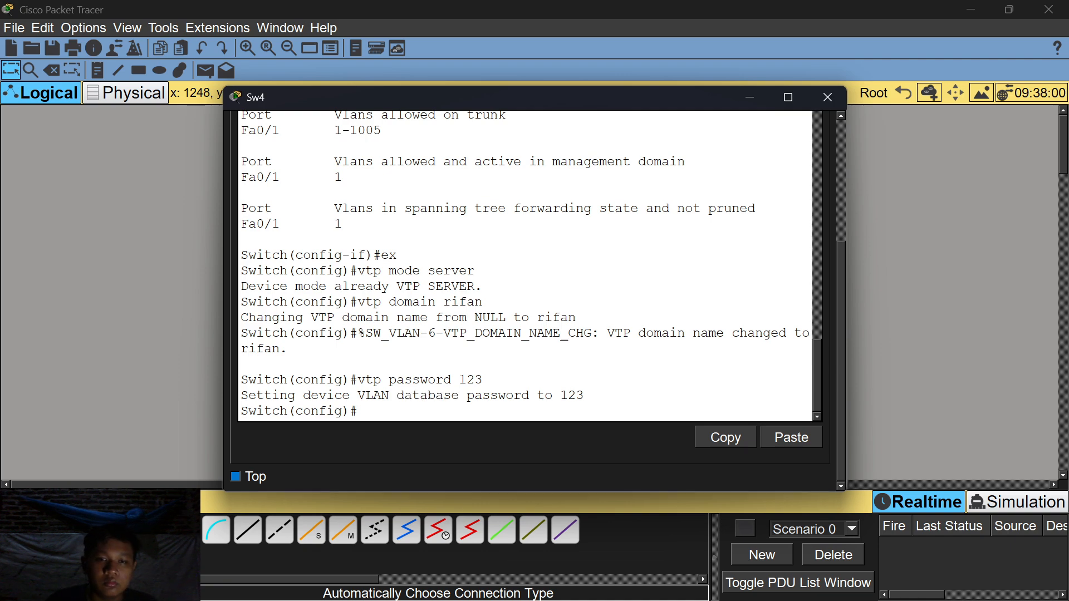
pyautogui.press('Return')
pyautogui.write('do')
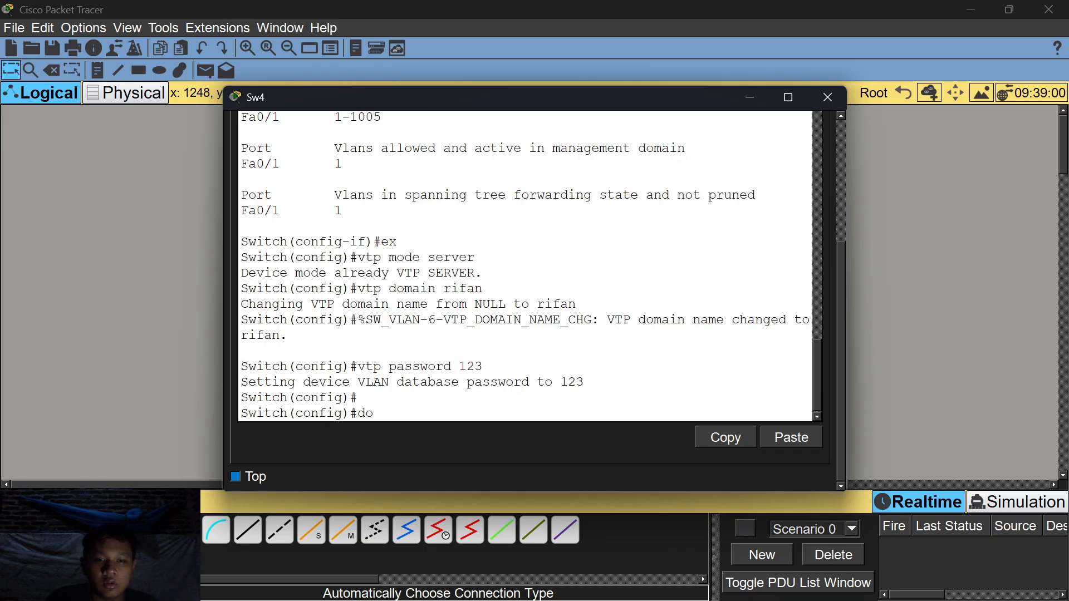
pyautogui.write(' show vlan')
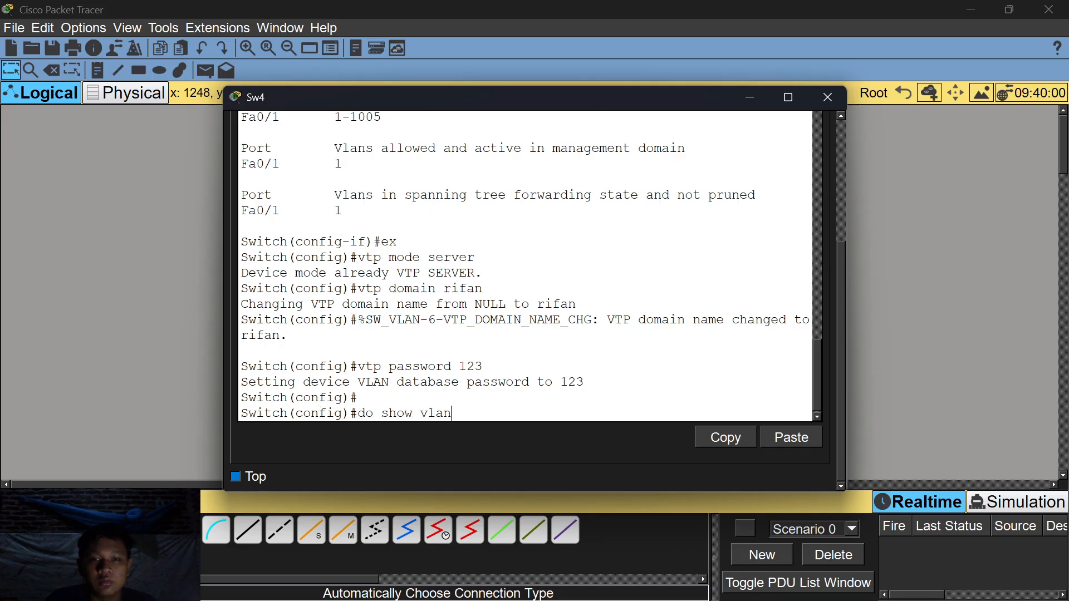
pyautogui.press('Return')
pyautogui.scroll(3, 525, 264)
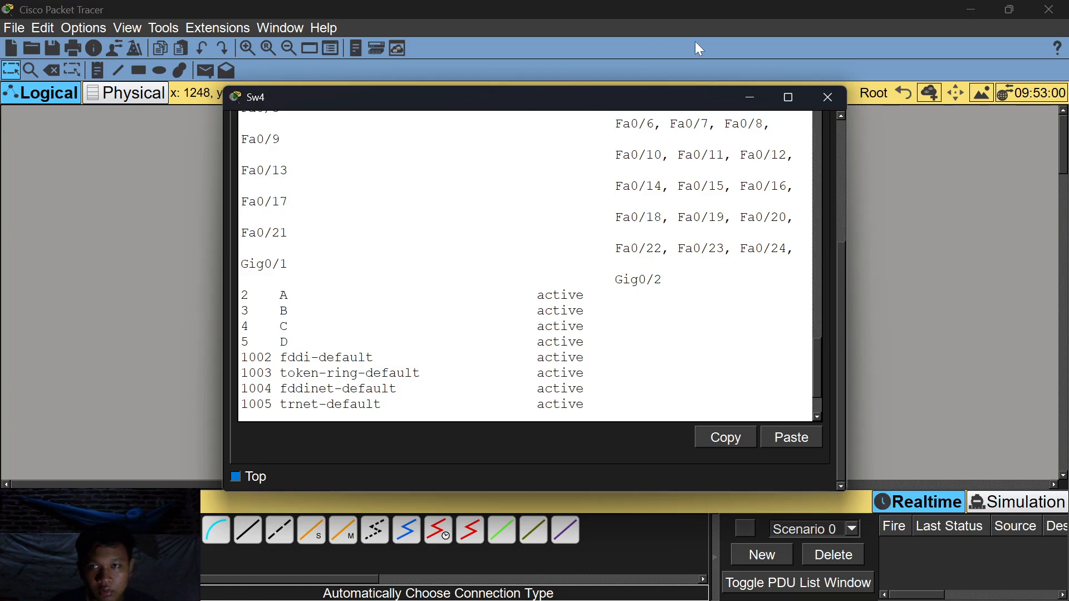
pyautogui.click(747, 96)
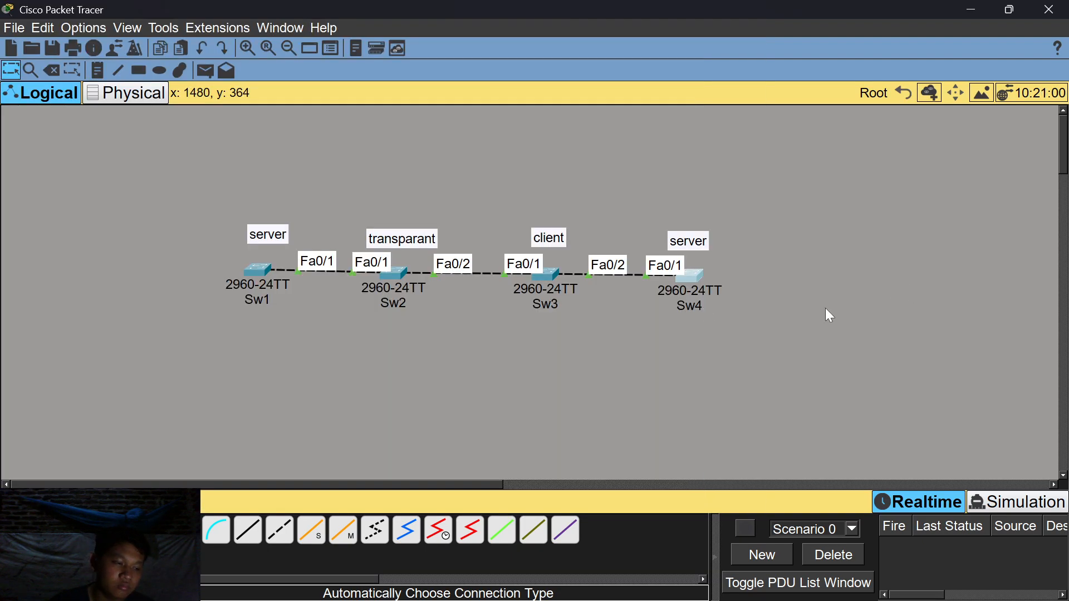
# Delete VLAN 5 (D) on Sw4 with 'no vlan 5'.
pyautogui.click(703, 282)
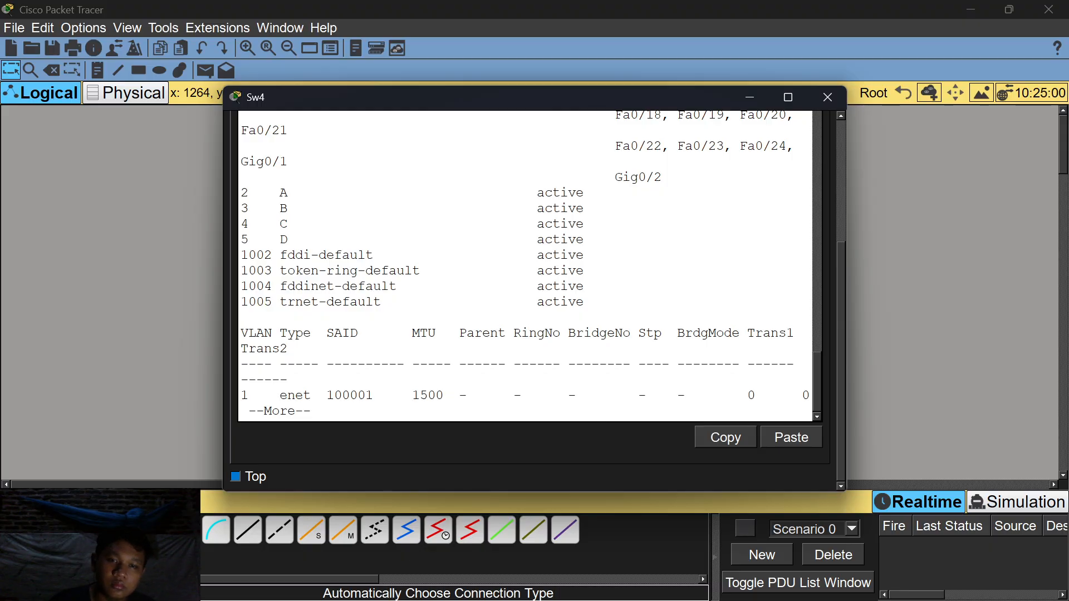
pyautogui.press('Return')
pyautogui.press('space')
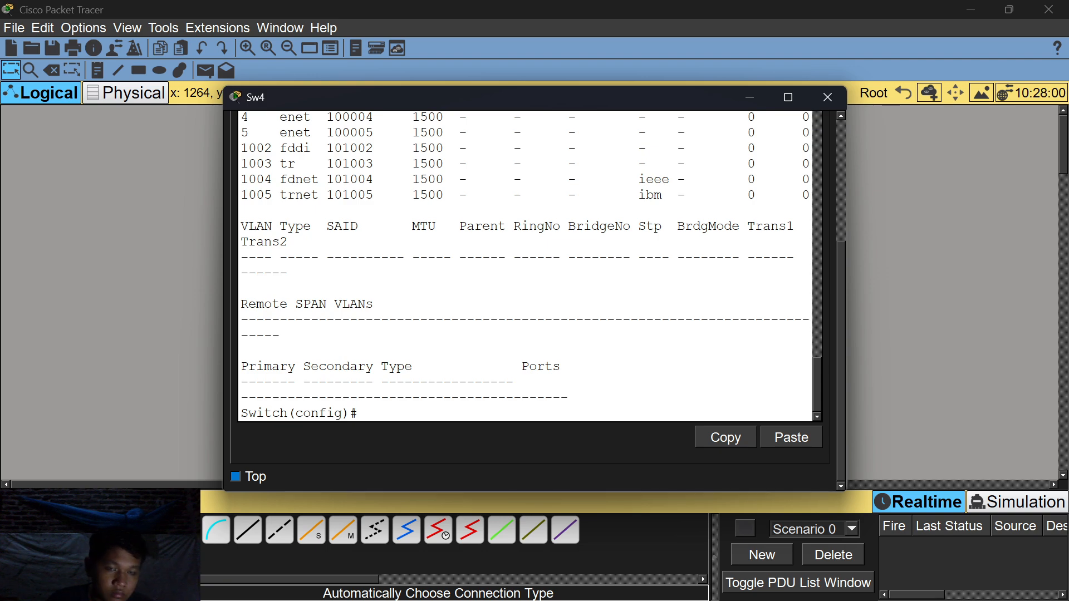
pyautogui.write('no vlan 5')
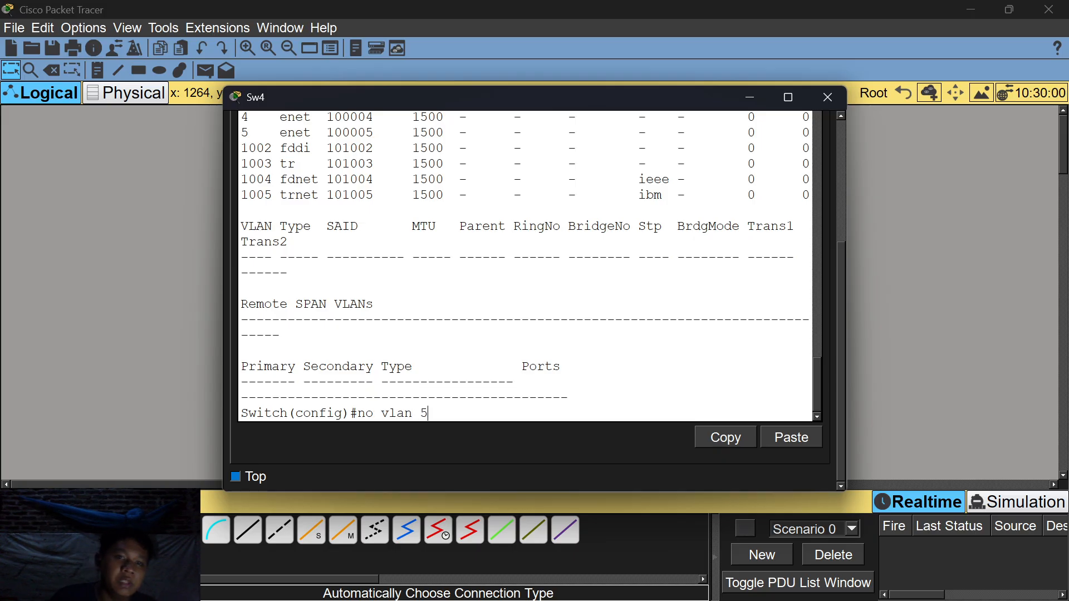
pyautogui.scroll(8, 525, 266)
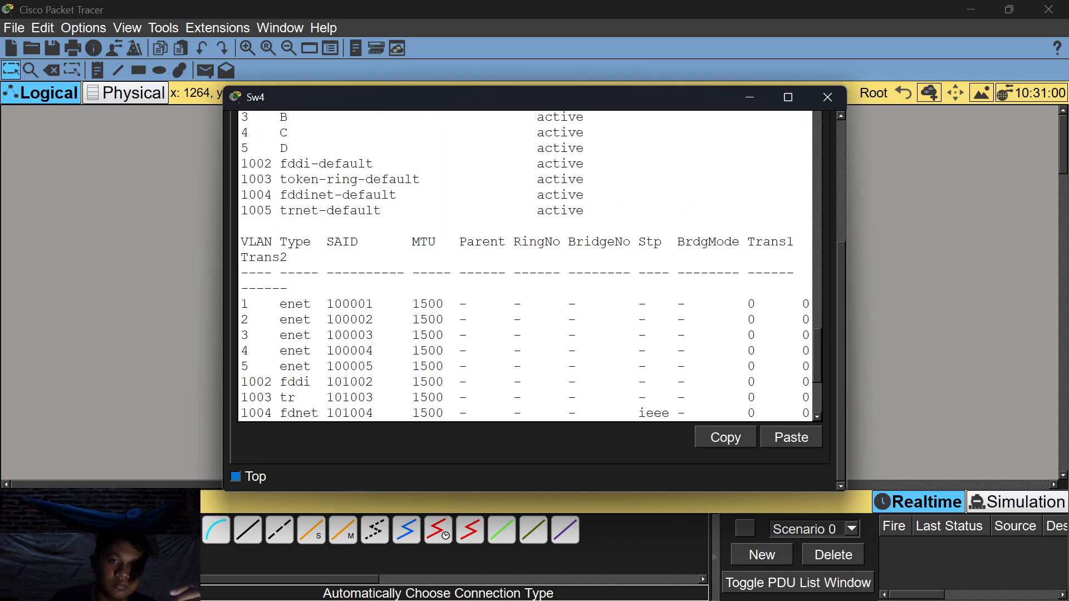
pyautogui.scroll(-8, 525, 266)
pyautogui.press('Return')
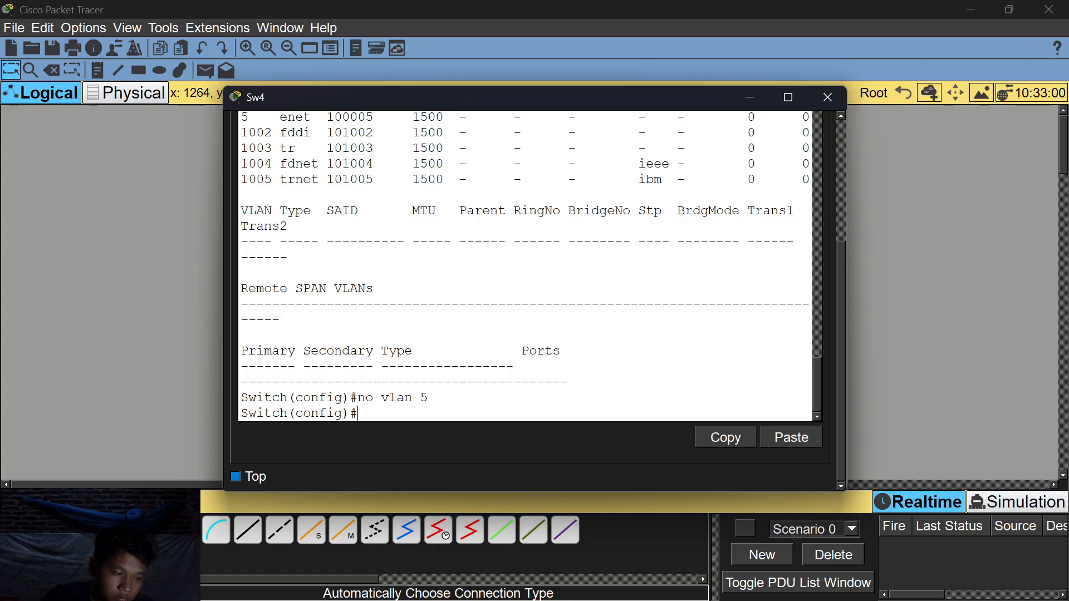
# Run 'do show vlan' on Sw4 to confirm only VLANs A, B and C remain.
pyautogui.write('do')
pyautogui.press('BackSpace')
pyautogui.press('BackSpace')
pyautogui.press('Return')
pyautogui.write('do')
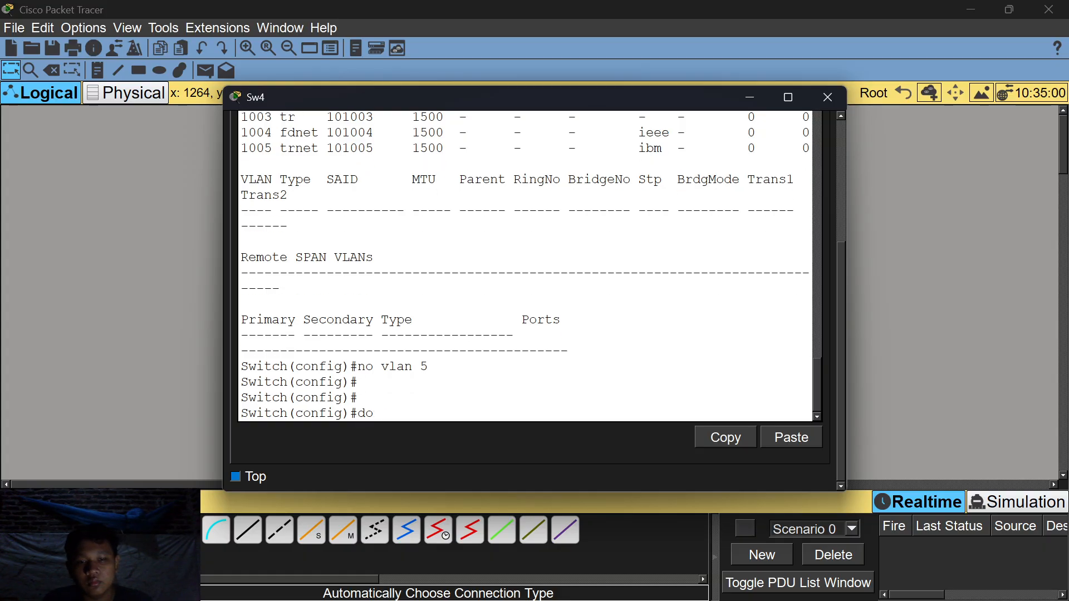
pyautogui.write(' show vlan')
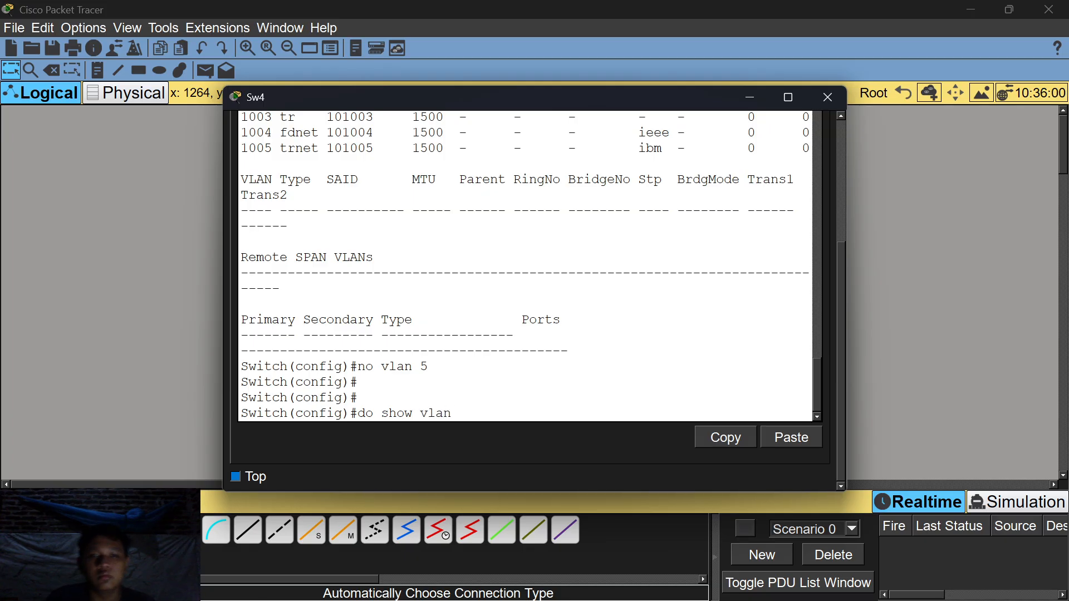
pyautogui.press('Return')
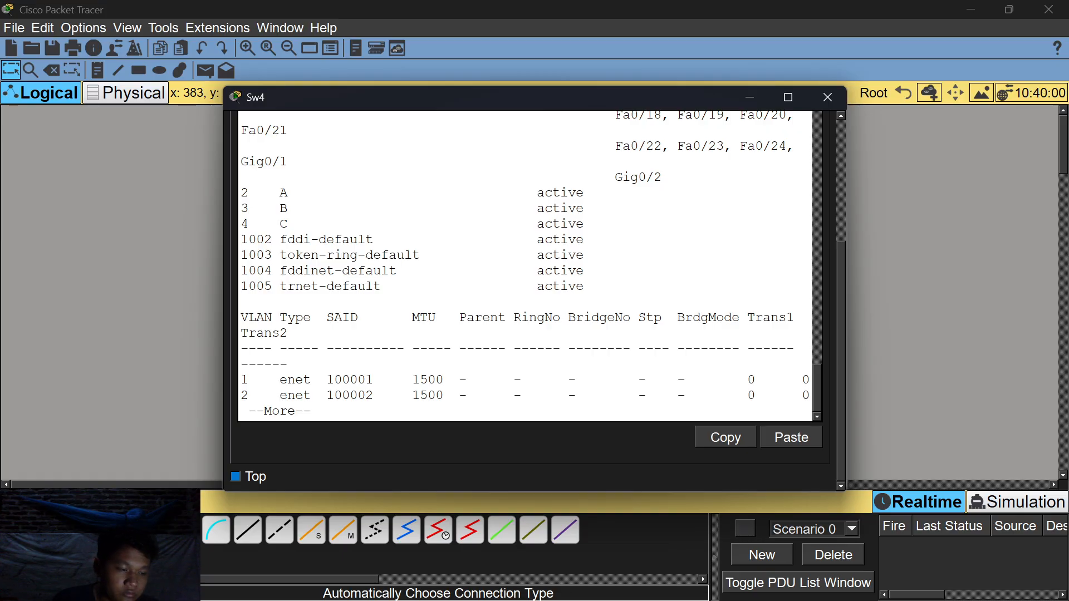
# Run 'do show vlan' on Sw3 and confirm VLAN 5 is gone, leaving A, B and C.
pyautogui.click(752, 96)
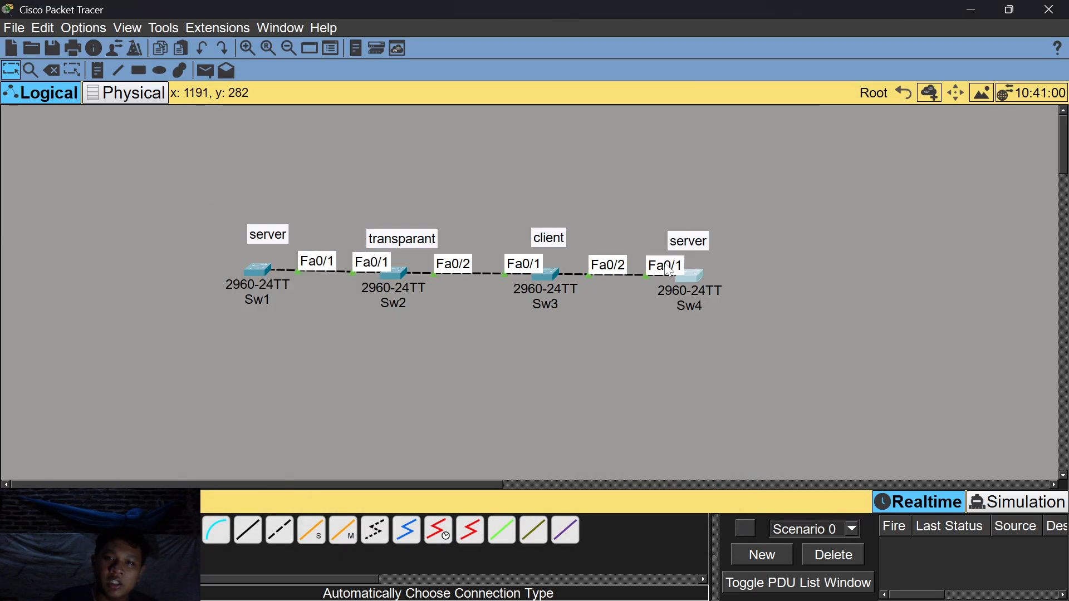
pyautogui.click(539, 276)
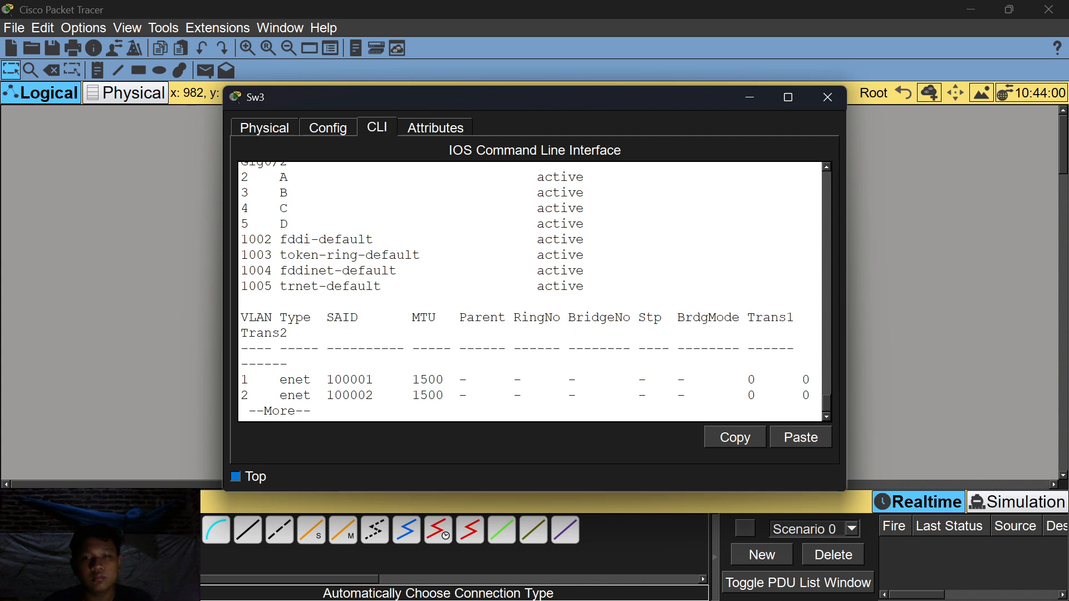
pyautogui.press('space')
pyautogui.write('do show vlan')
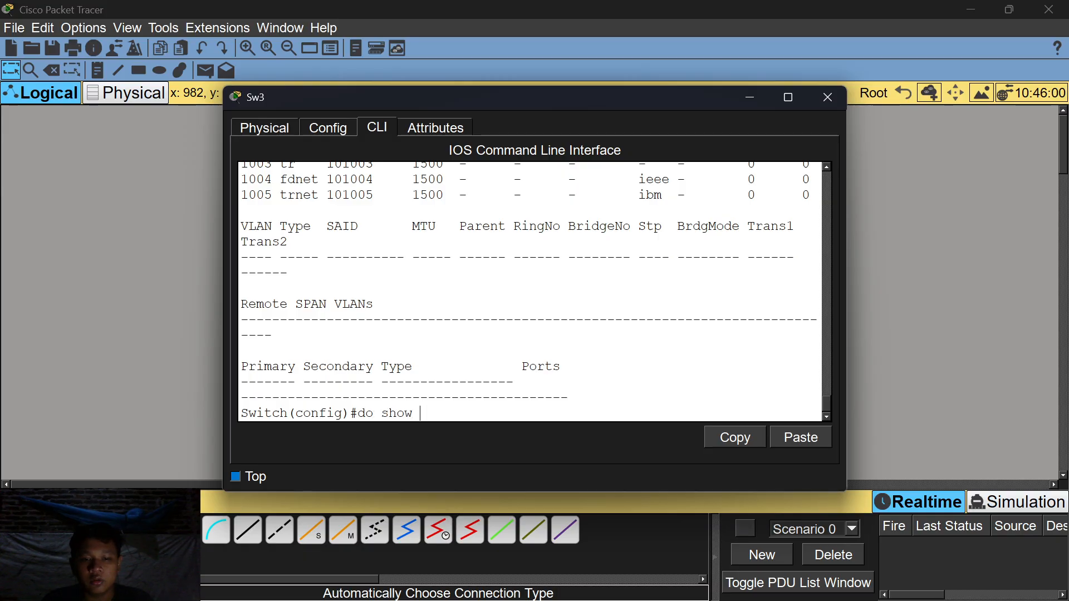
pyautogui.press('Return')
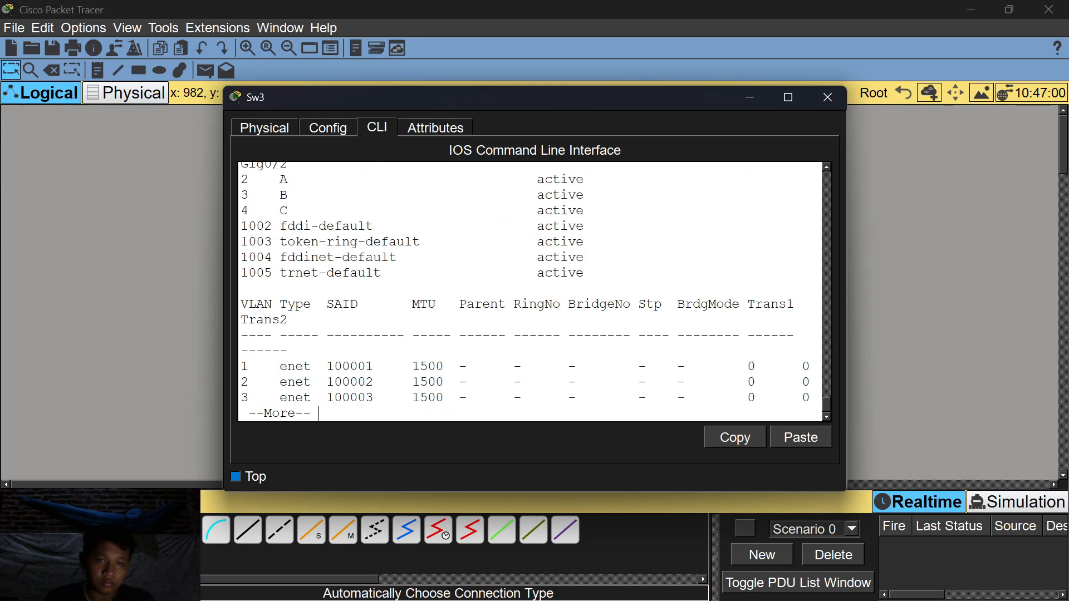
pyautogui.scroll(1, 534, 289)
pyautogui.scroll(2, 529, 289)
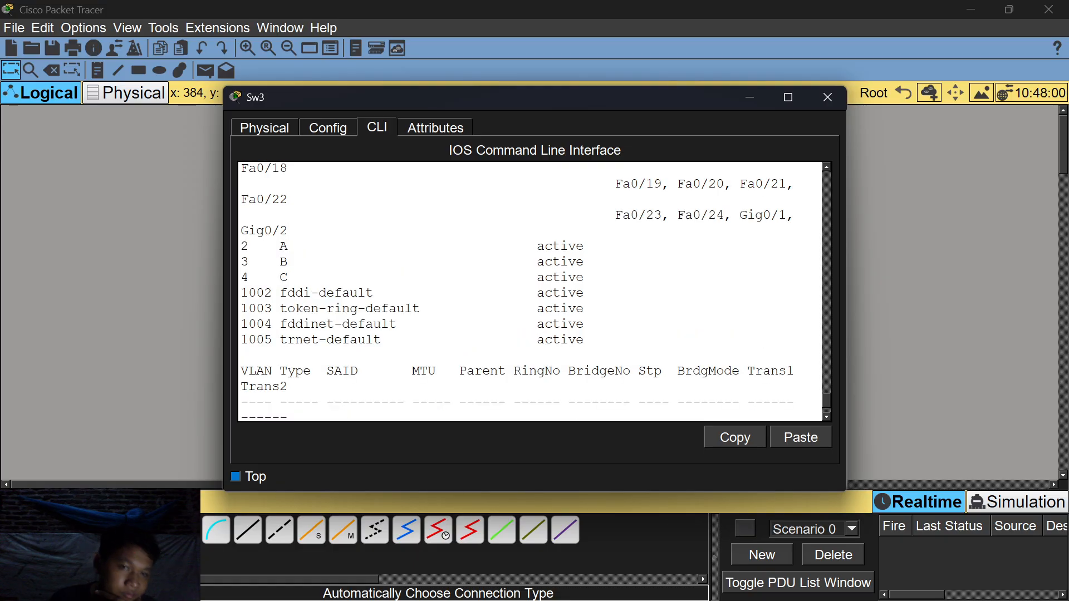
pyautogui.scroll(-3, 529, 289)
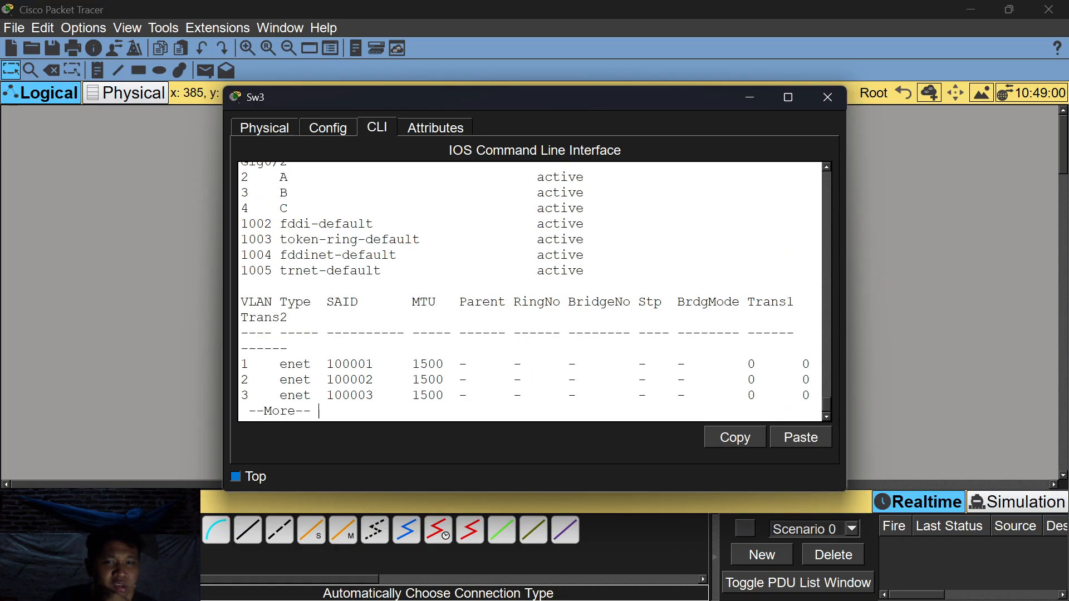
pyautogui.click(753, 95)
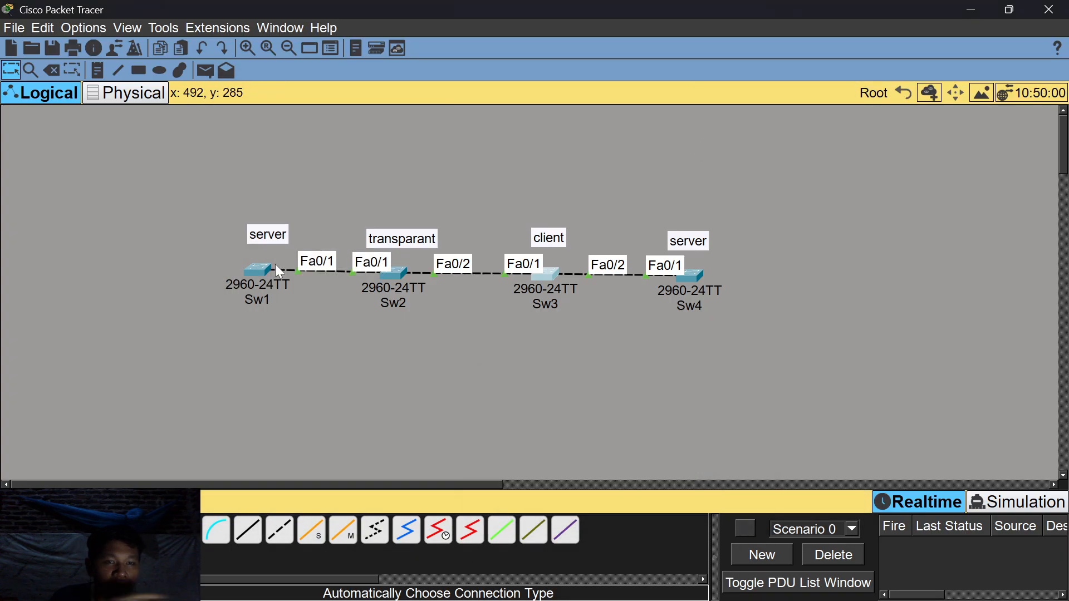
# Run 'do show vlan' on Sw1, whose list still shows VLAN 5 D with A, B and C.
pyautogui.moveTo(275, 264)
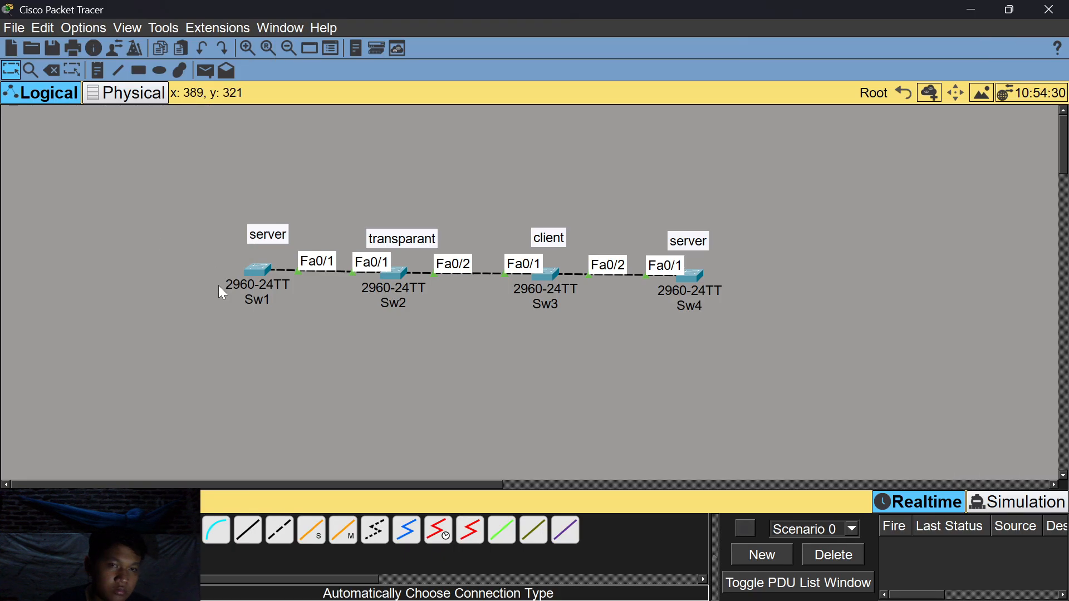
pyautogui.click(248, 272)
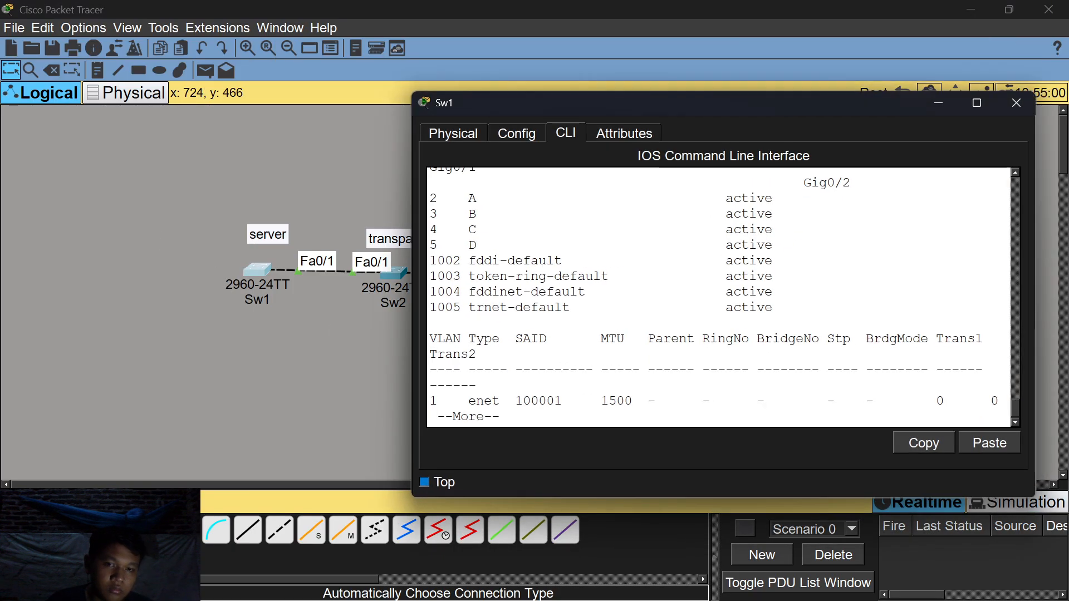
pyautogui.press('space')
pyautogui.write('do dhpw')
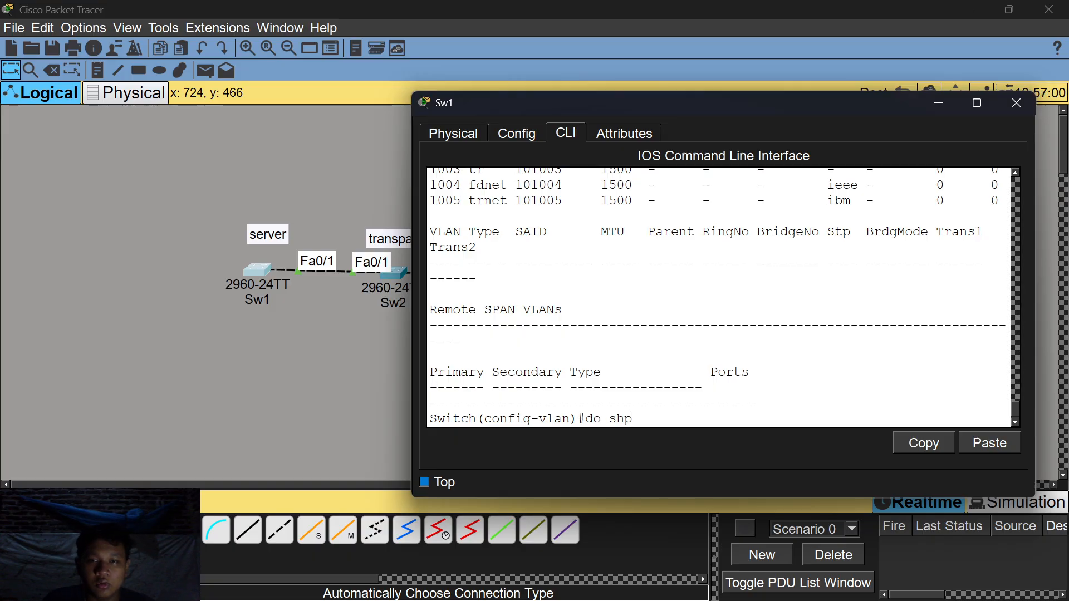
pyautogui.press('BackSpace')
pyautogui.press('BackSpace')
pyautogui.write('ow vlan')
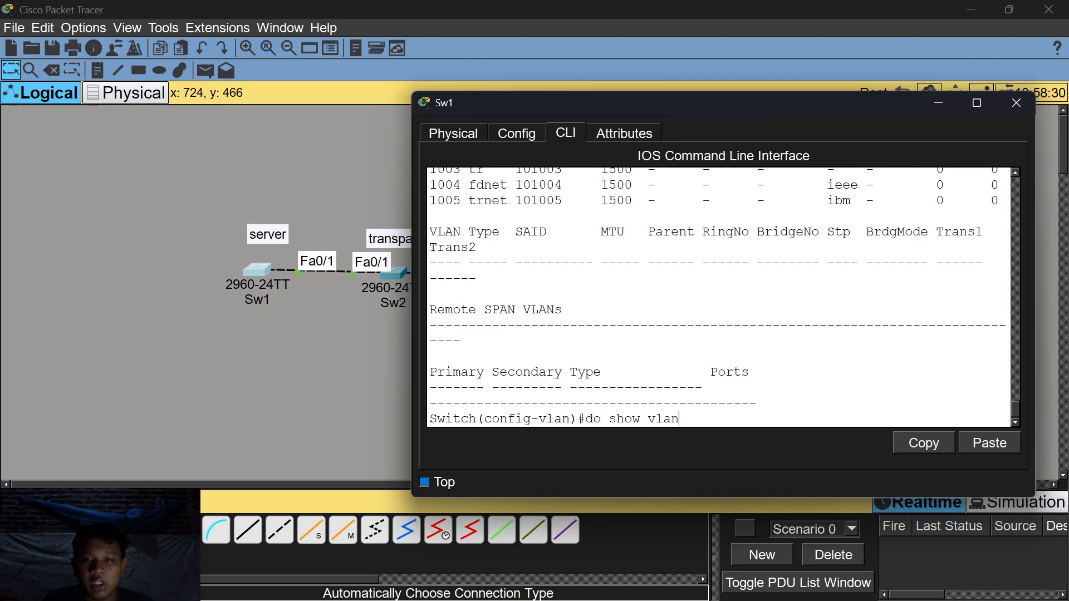
pyautogui.press('Return')
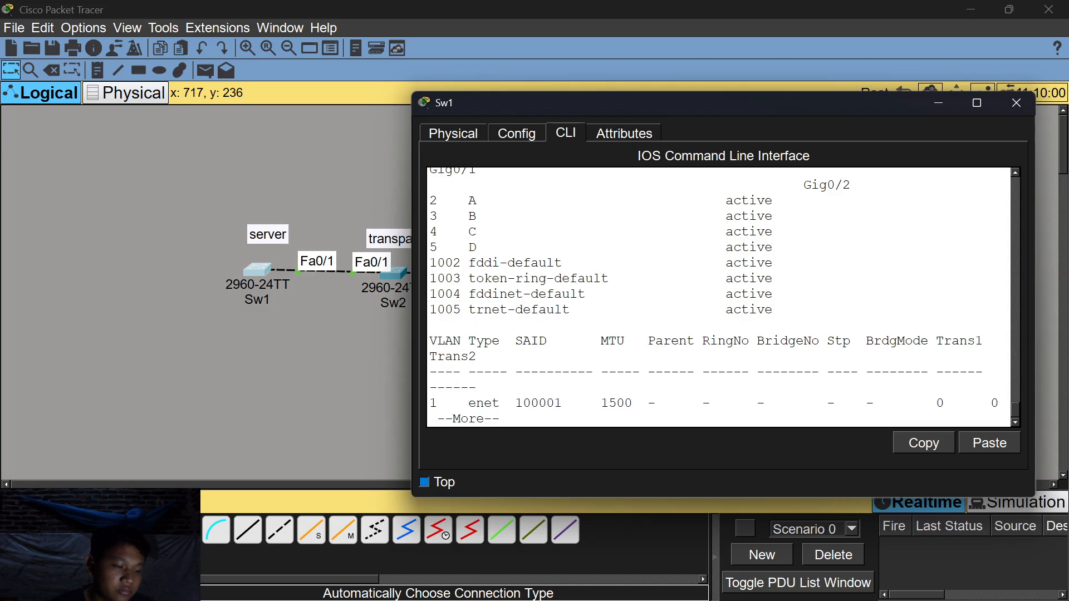
# Check Sw2's VLAN list with 'do show vlan', then return to Sw1's console.
pyautogui.click(937, 103)
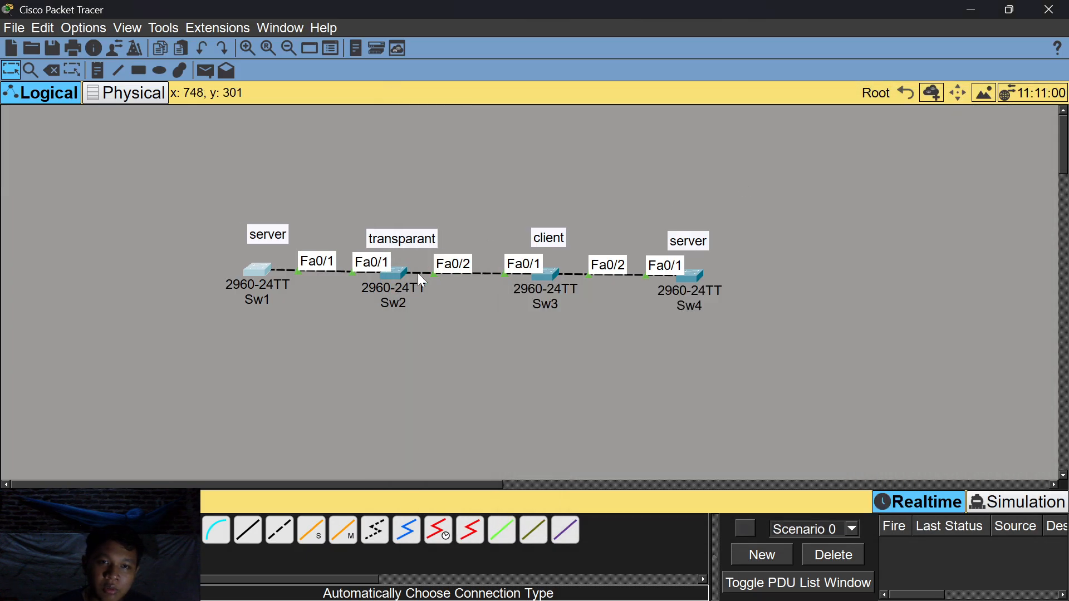
pyautogui.click(404, 271)
pyautogui.write('do show v')
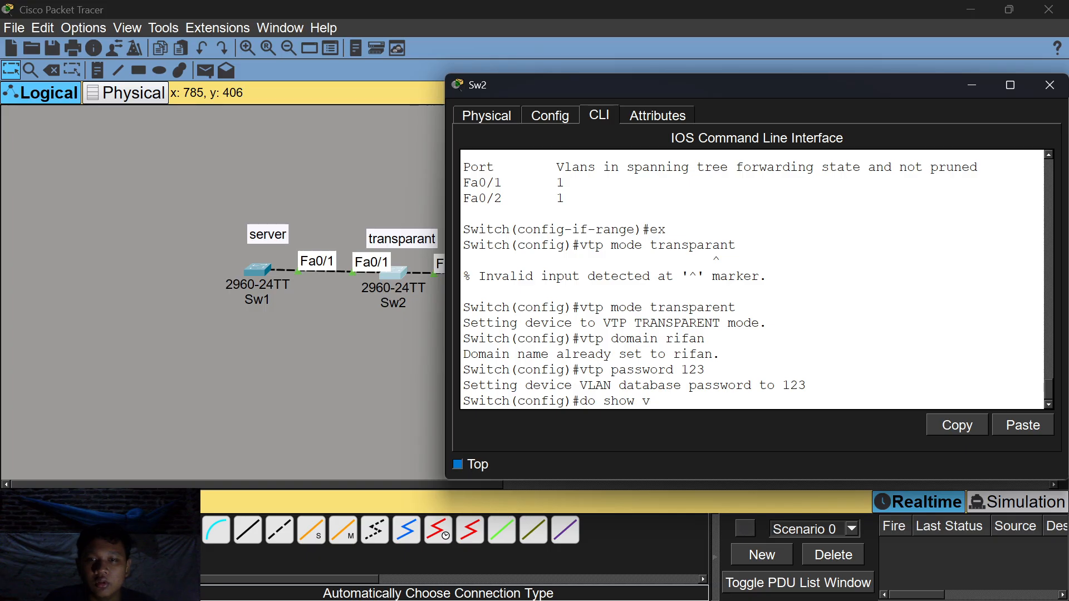
pyautogui.write('lan')
pyautogui.press('Return')
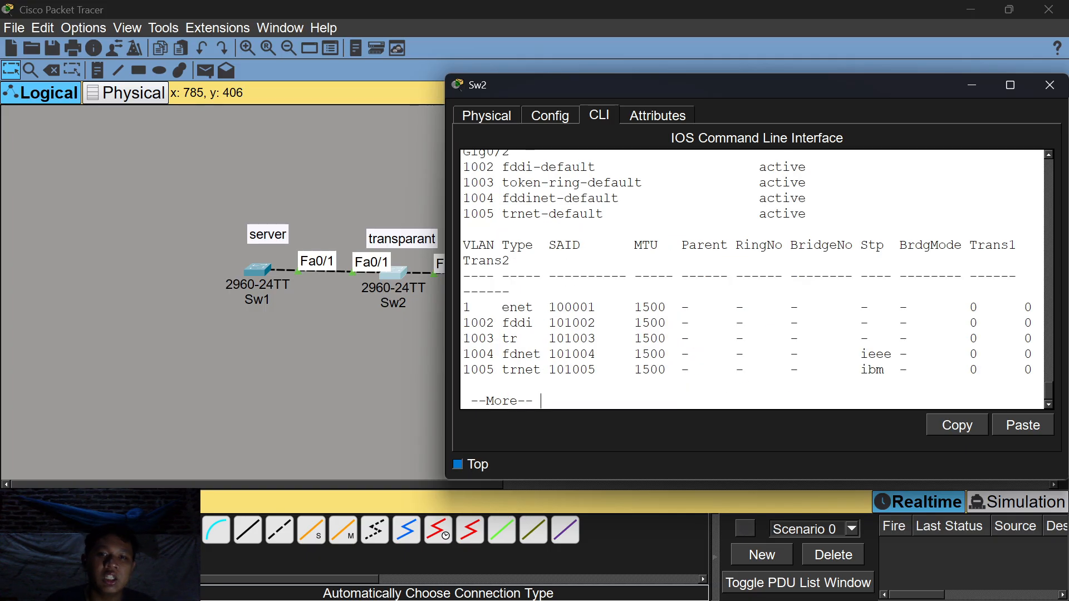
pyautogui.scroll(4, 751, 278)
pyautogui.scroll(-5, 752, 278)
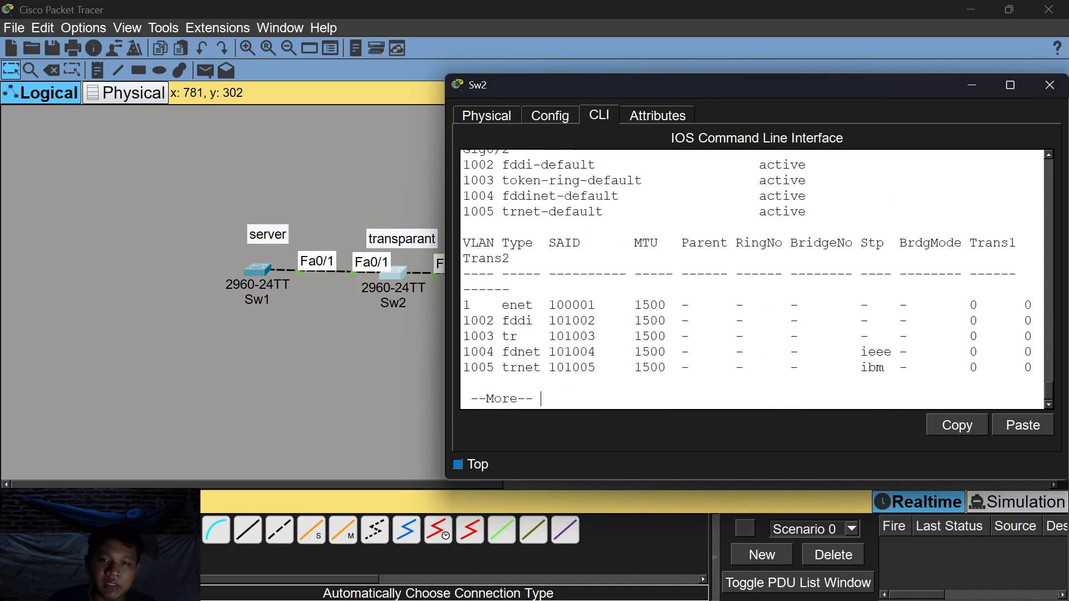
pyautogui.scroll(1, 752, 278)
pyautogui.scroll(-1, 752, 278)
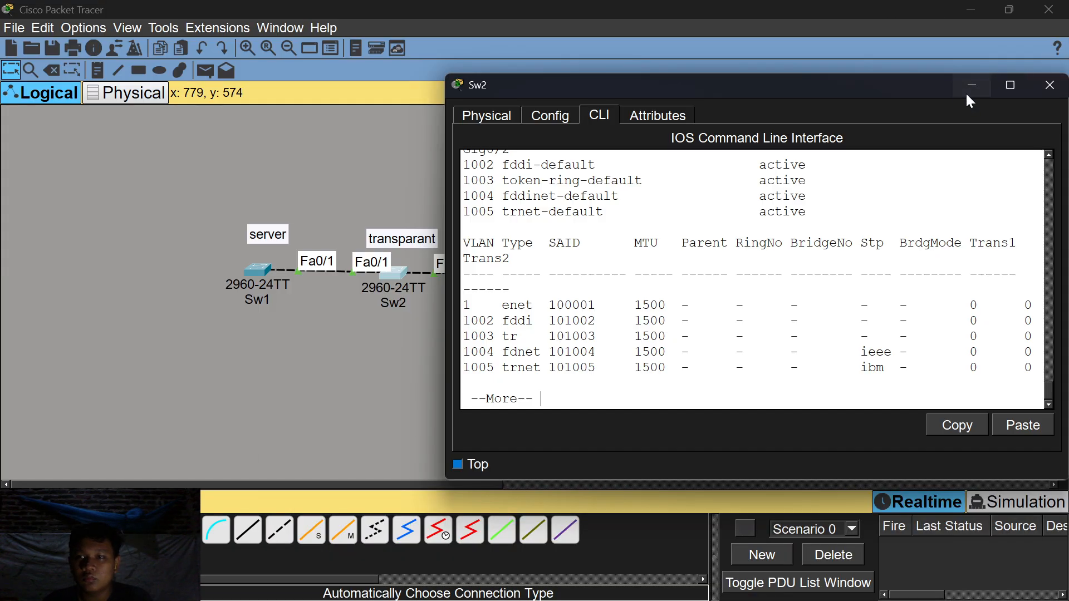
pyautogui.click(972, 89)
pyautogui.click(257, 271)
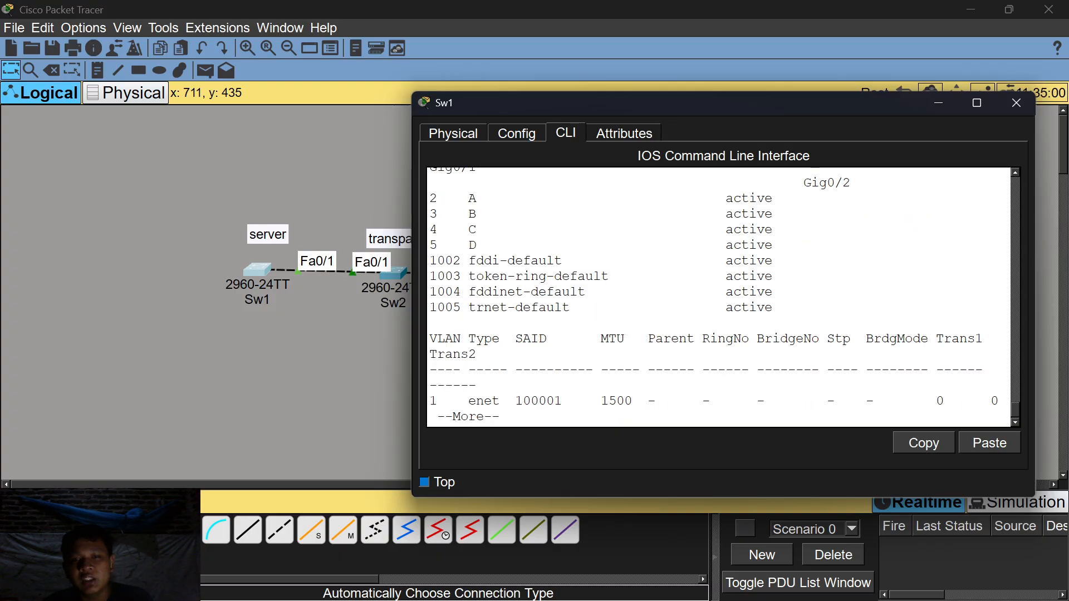
# On Sw4, create VLAN 6 and name it F.
pyautogui.click(940, 103)
pyautogui.click(683, 306)
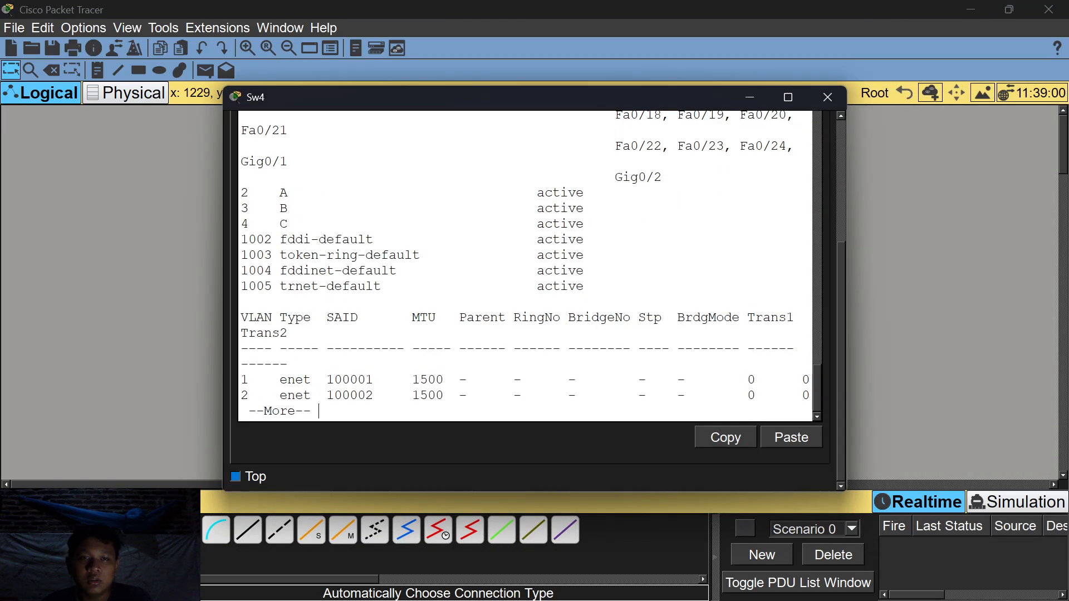
pyautogui.press('space')
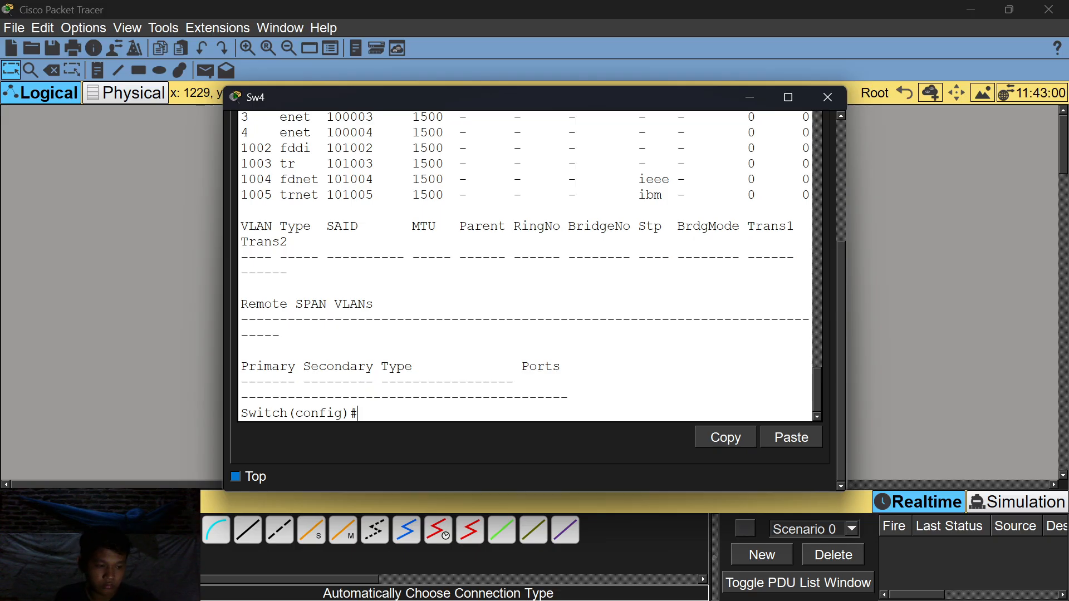
pyautogui.write('v')
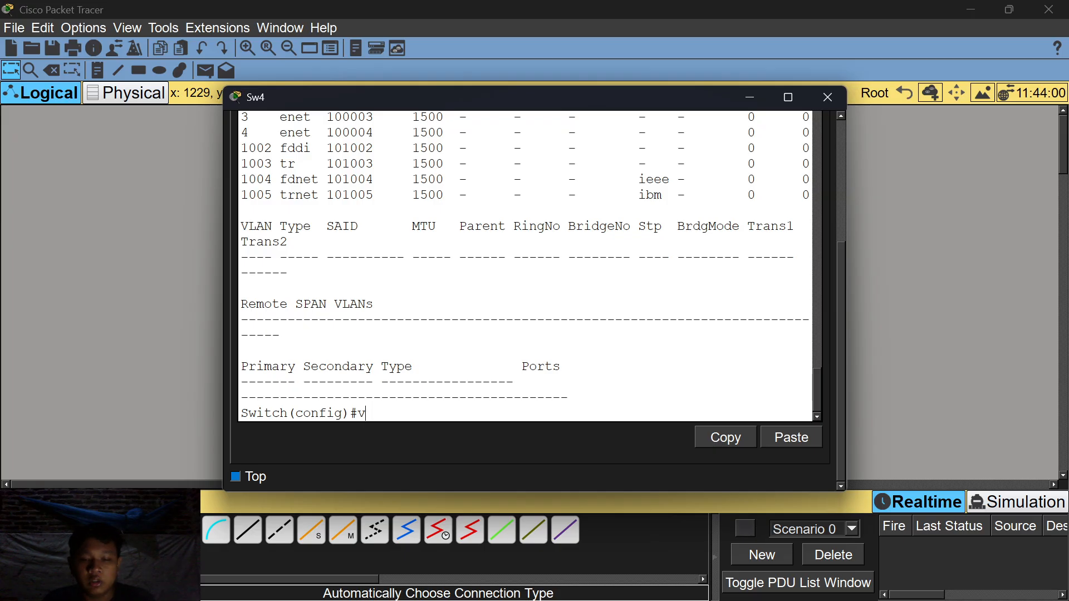
pyautogui.write('lan 6')
pyautogui.press('Return')
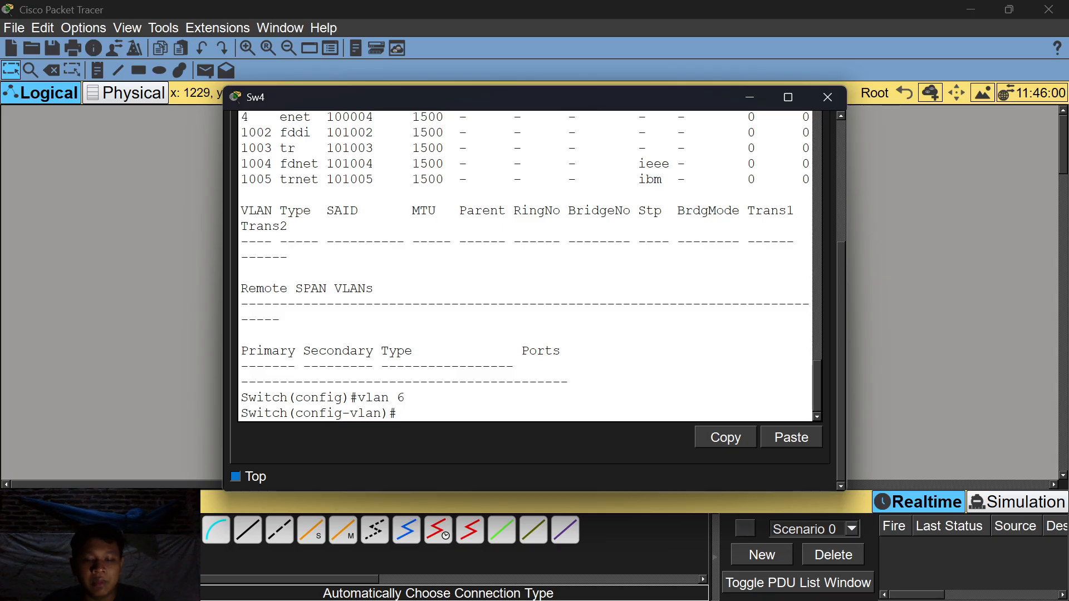
pyautogui.write('F')
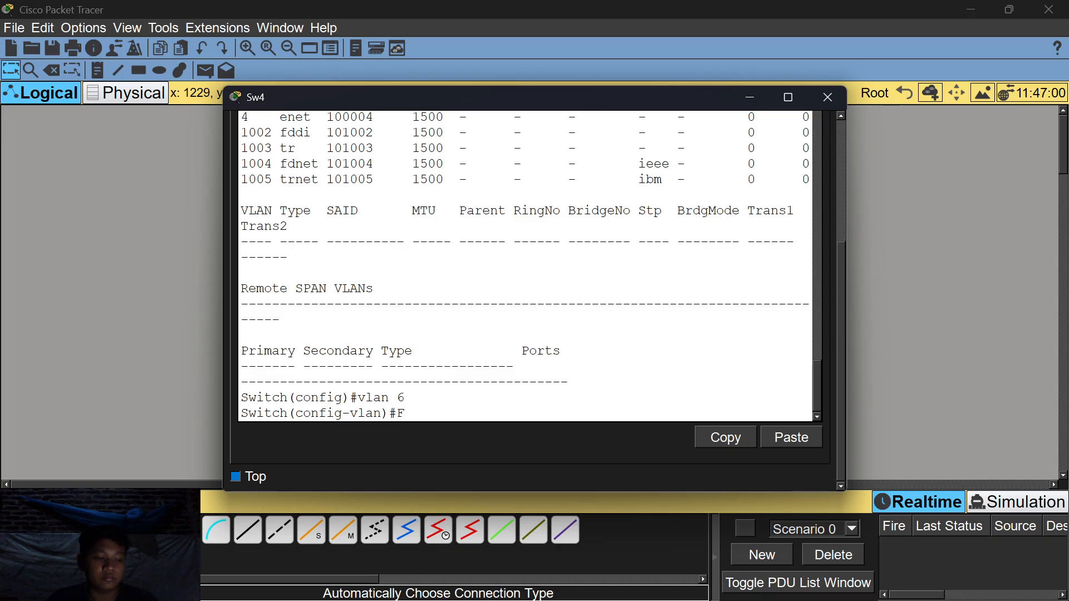
pyautogui.press('Return')
pyautogui.press('Return')
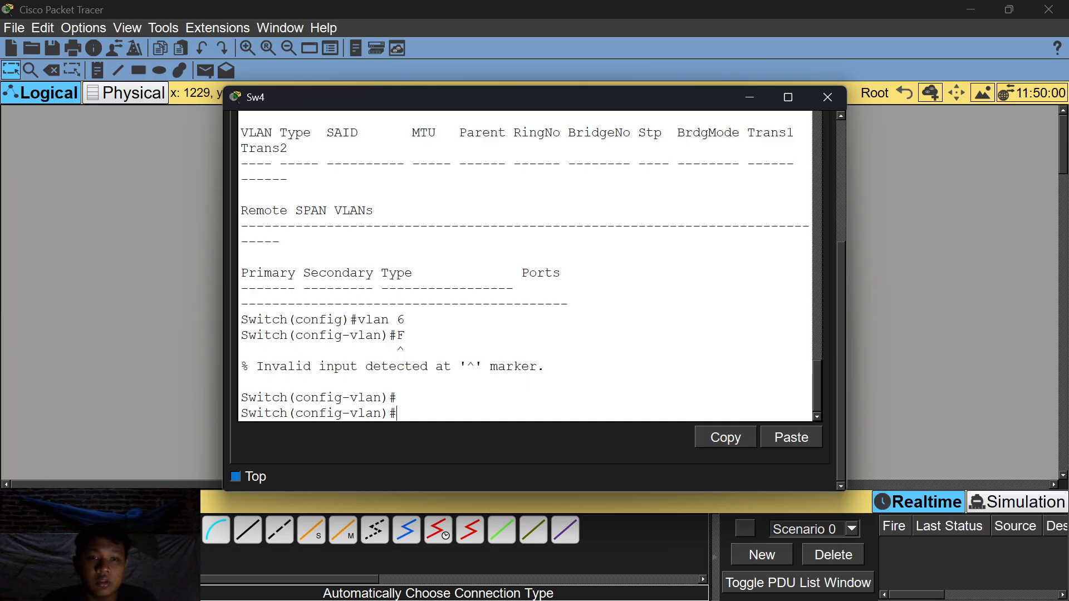
pyautogui.write('name F')
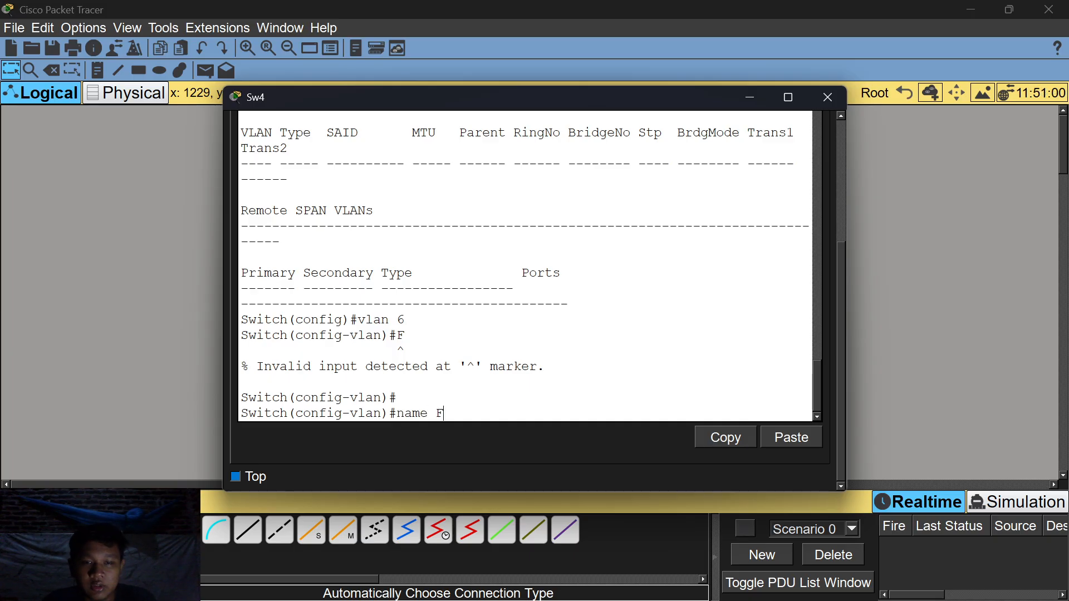
pyautogui.press('Return')
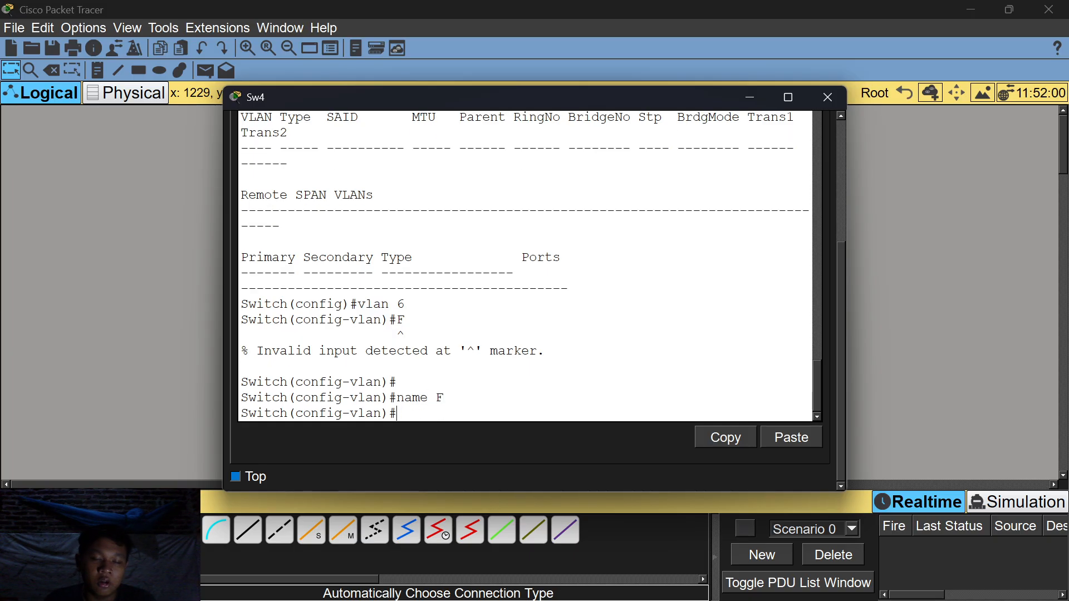
# Run 'do show vlan' on Sw4 to confirm VLAN 6 F is listed with A, B and C.
pyautogui.press('Return')
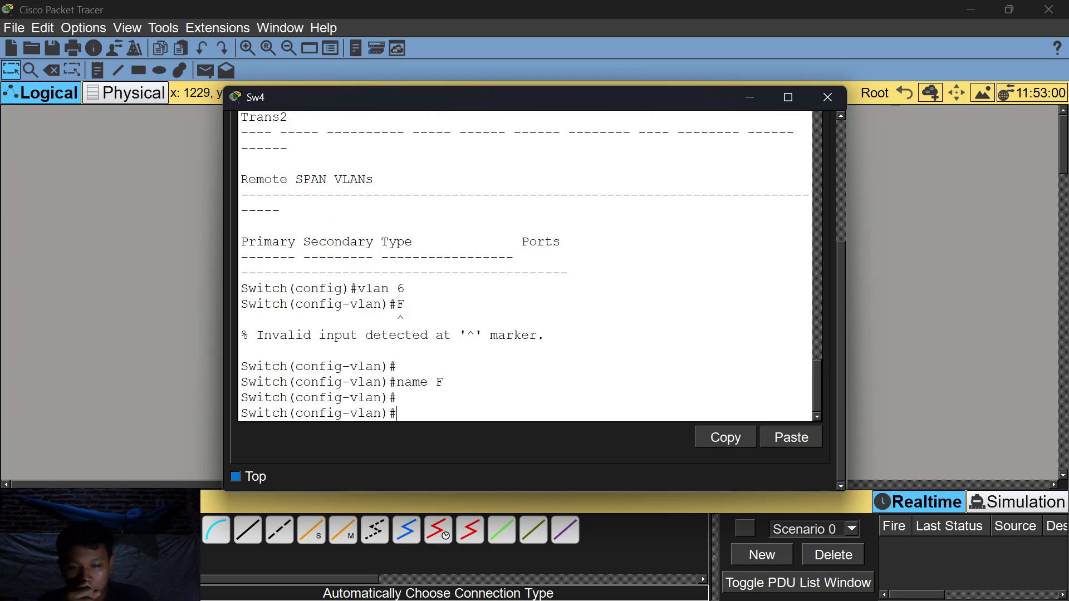
pyautogui.write('do show run')
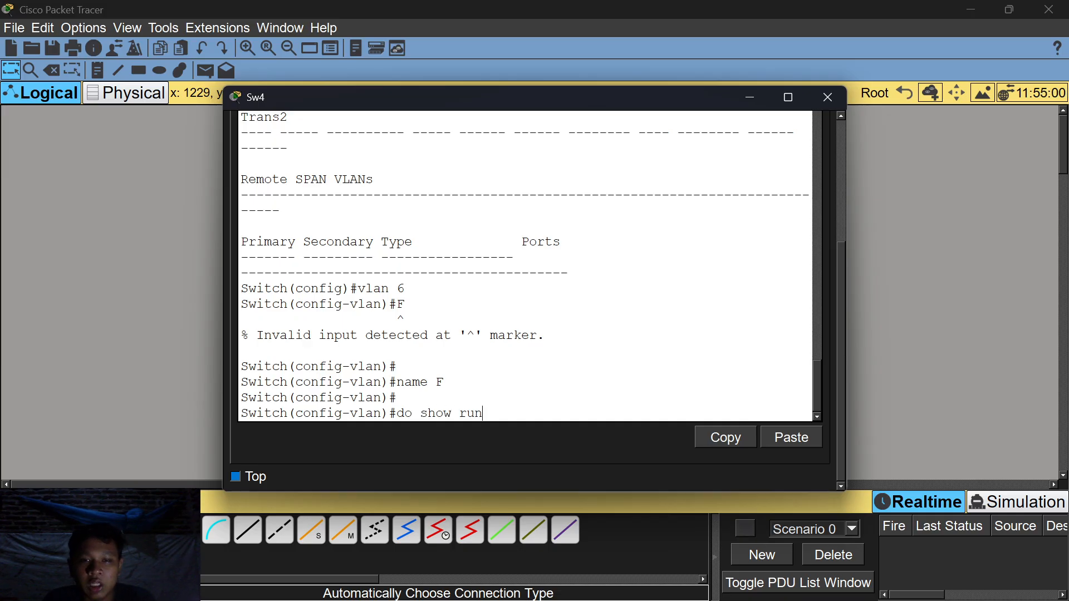
pyautogui.press('BackSpace')
pyautogui.press('BackSpace')
pyautogui.write('vlan')
pyautogui.press('Return')
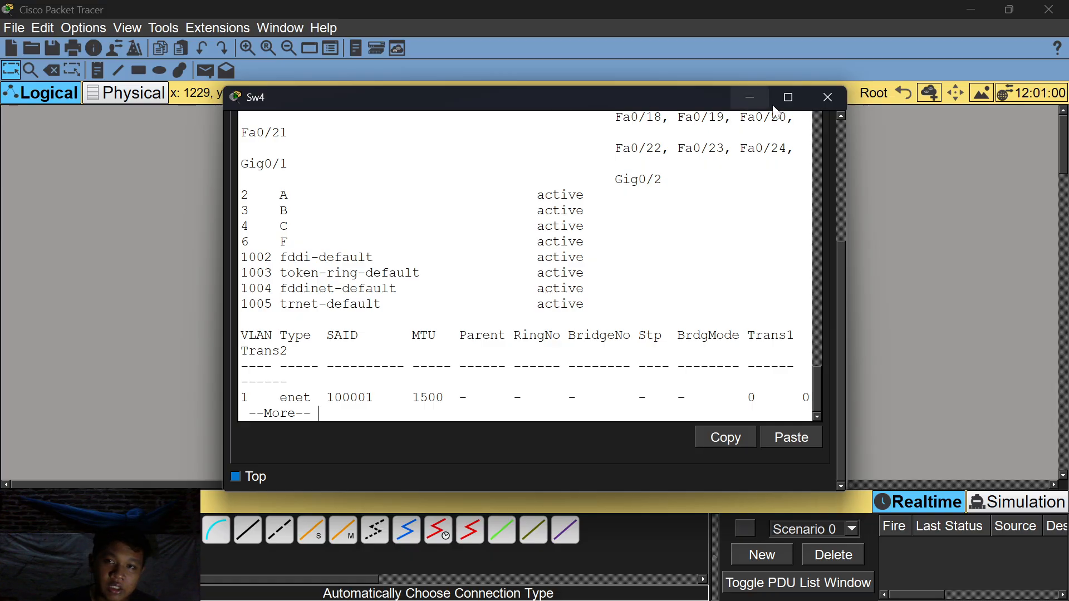
# Run 'do show vlan' on Sw1 and highlight the propagated VLAN 6 F row.
pyautogui.click(749, 97)
pyautogui.click(262, 279)
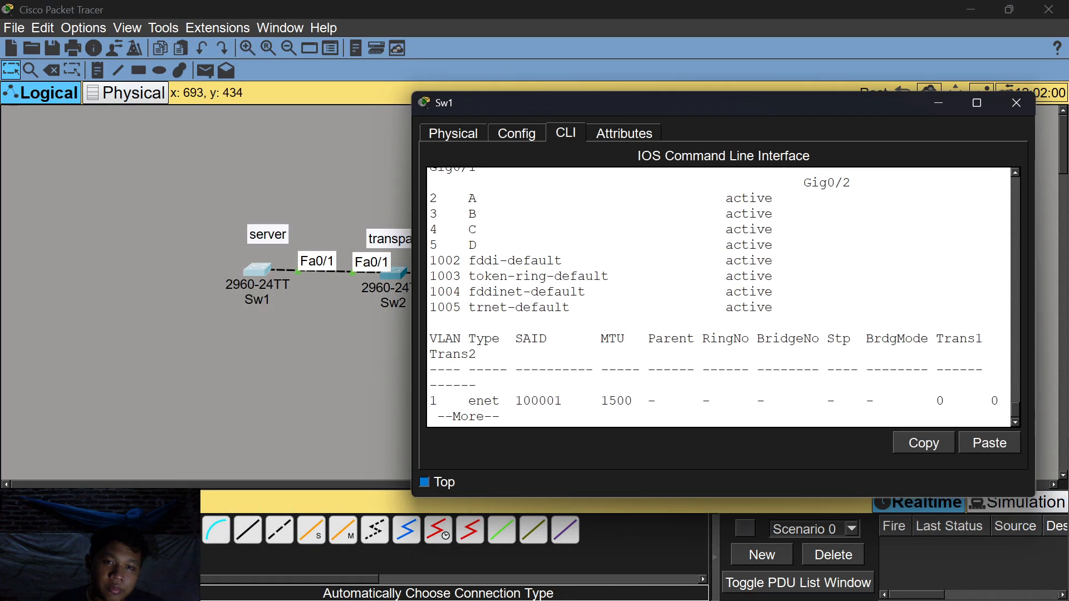
pyautogui.press('space')
pyautogui.write('do show vlan')
pyautogui.press('Return')
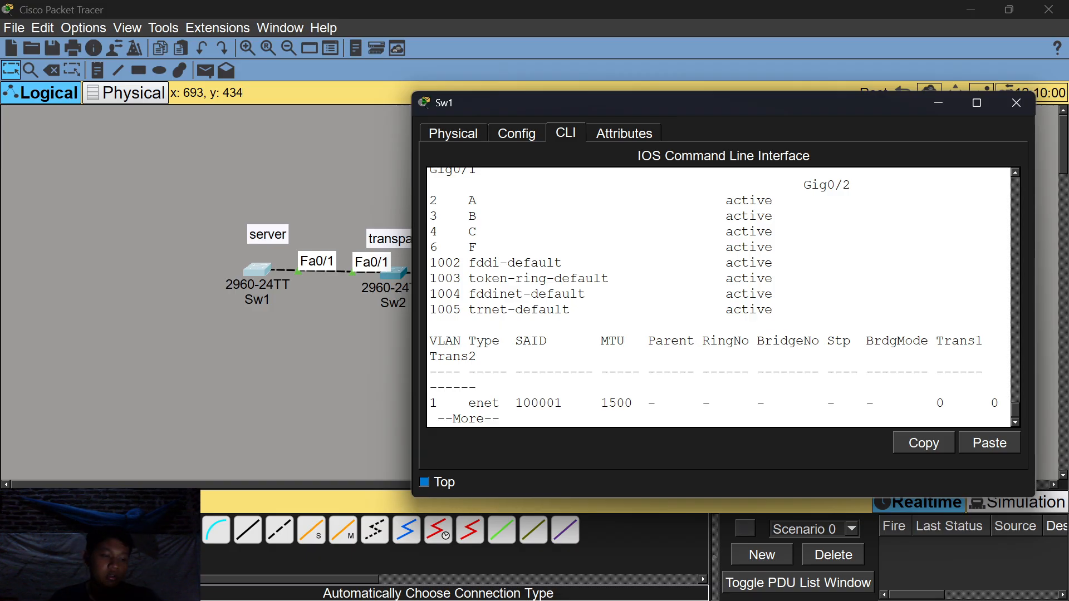
pyautogui.moveTo(538, 279); pyautogui.dragTo(474, 246)
pyautogui.click(457, 245)
pyautogui.click(475, 246)
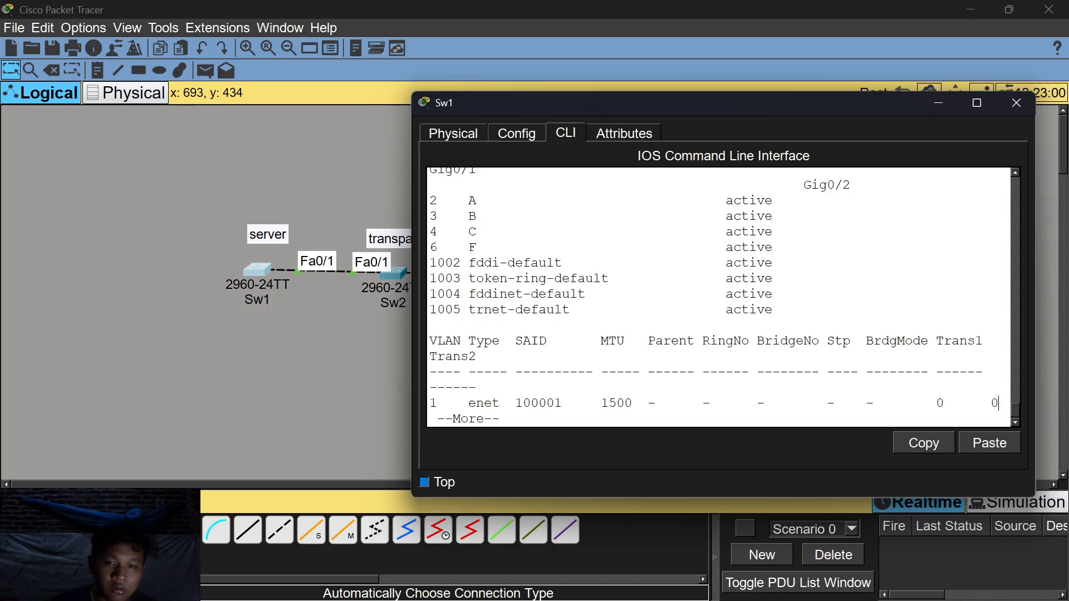
# Leave VLAN configuration mode on Sw1 with 'exit'.
pyautogui.press('space')
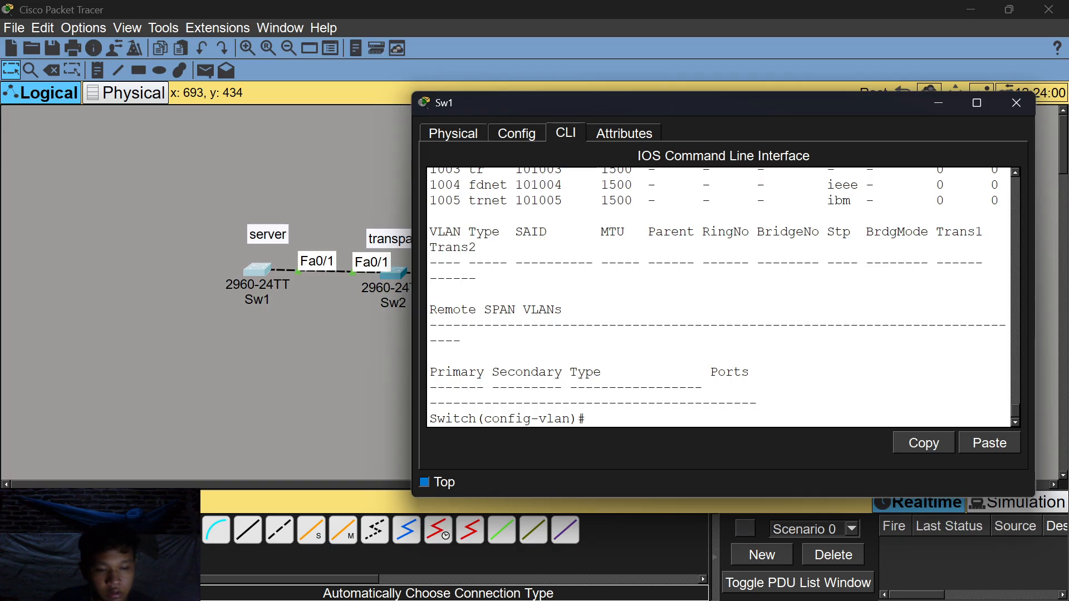
pyautogui.write('do show')
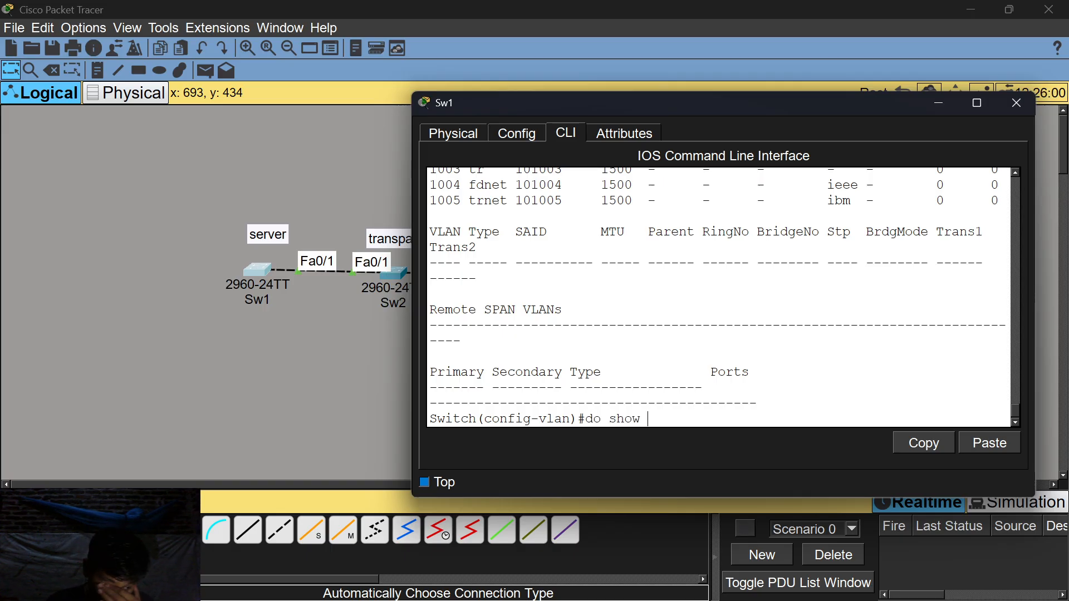
pyautogui.press('BackSpace')
pyautogui.press('BackSpace')
pyautogui.press('BackSpace')
pyautogui.press('BackSpace')
pyautogui.press('BackSpace')
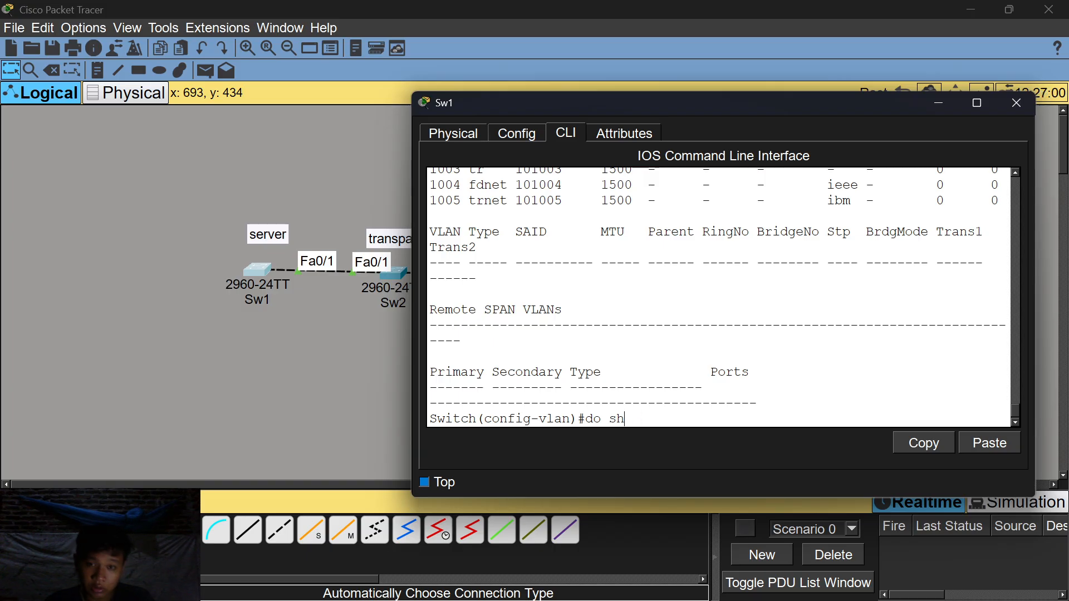
pyautogui.press('BackSpace')
pyautogui.press('BackSpace')
pyautogui.write('ex')
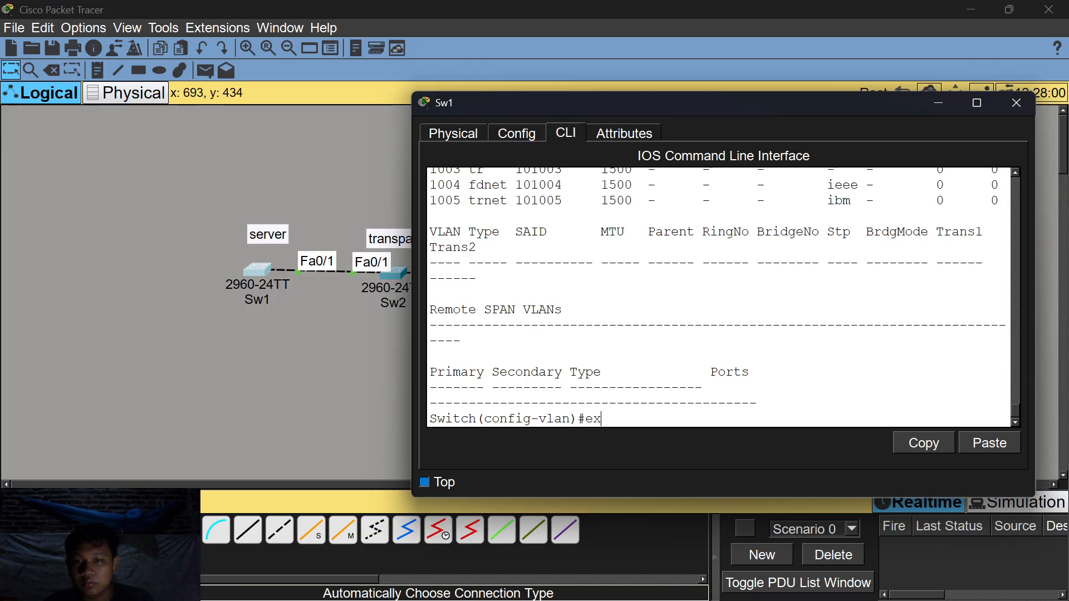
pyautogui.press('Return')
# Show Sw1's VTP status: Server mode, 9 VLANs, configuration revision 11.
pyautogui.write('do show')
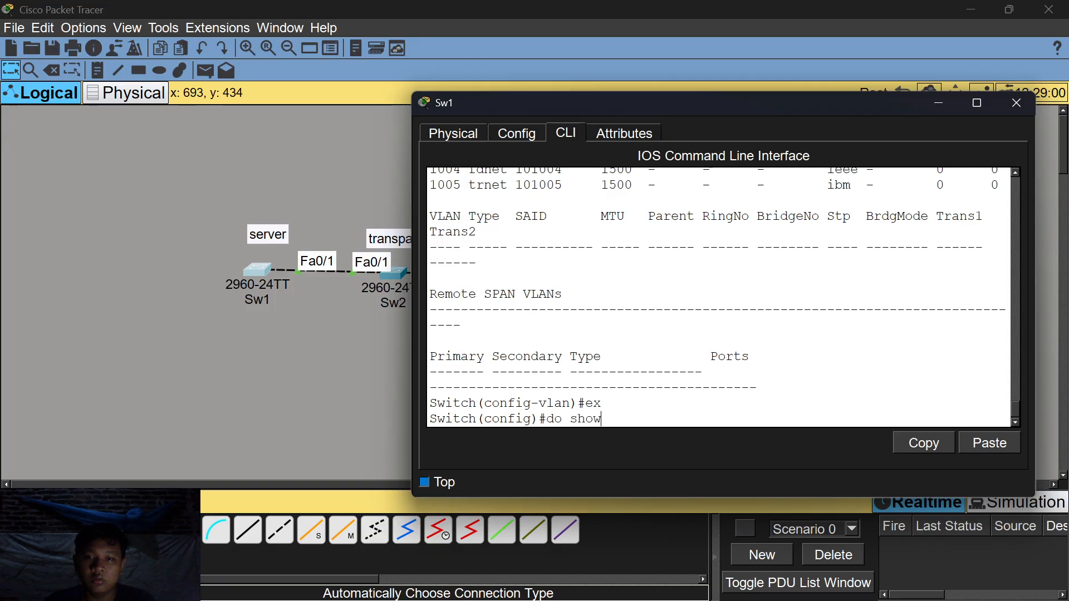
pyautogui.write(' status')
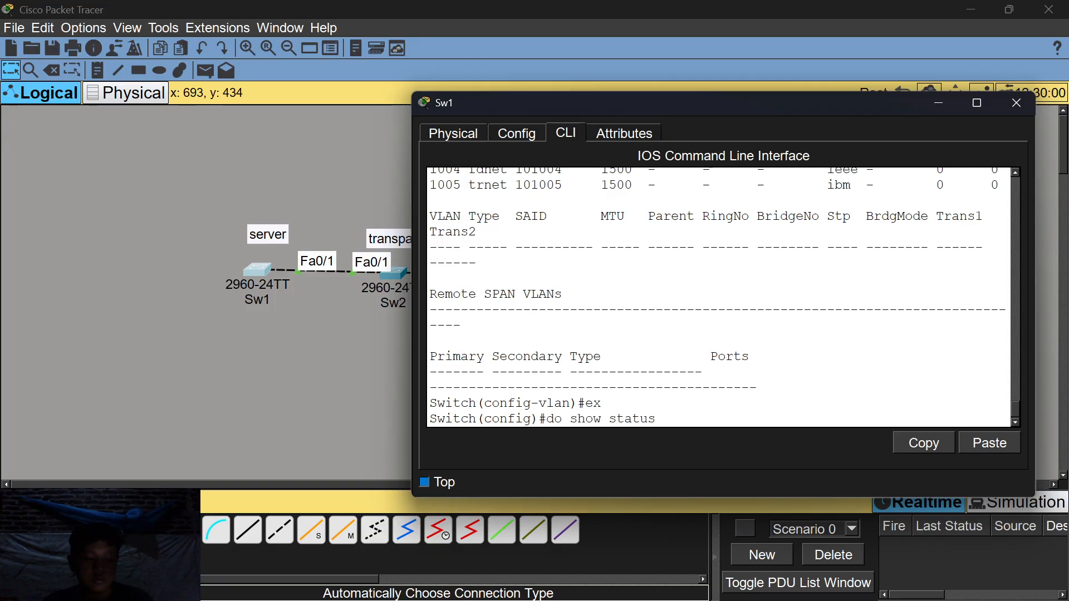
pyautogui.press('Return')
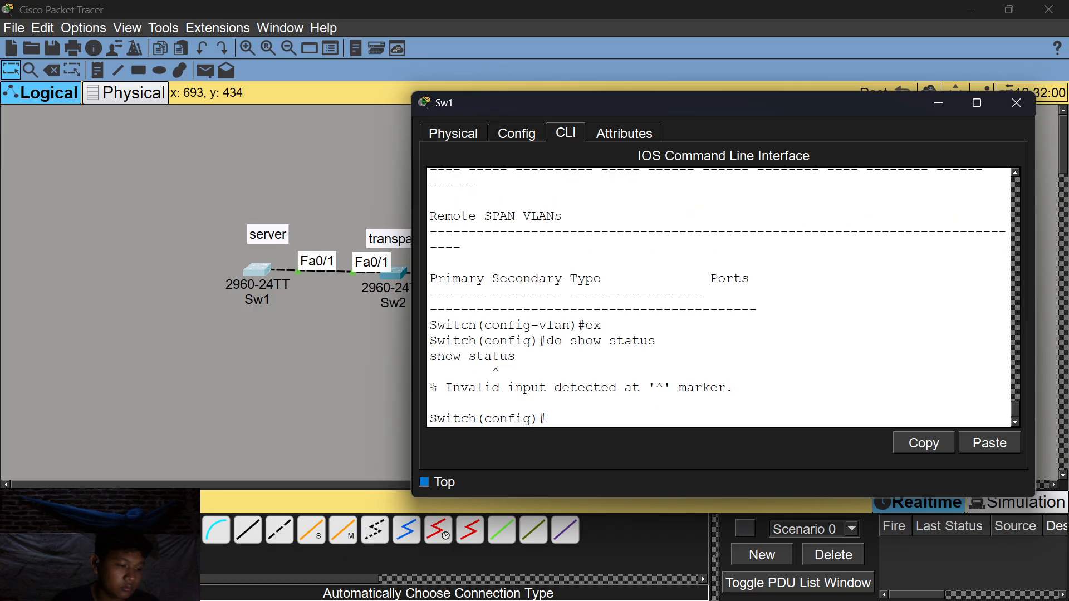
pyautogui.write('do show vtp status')
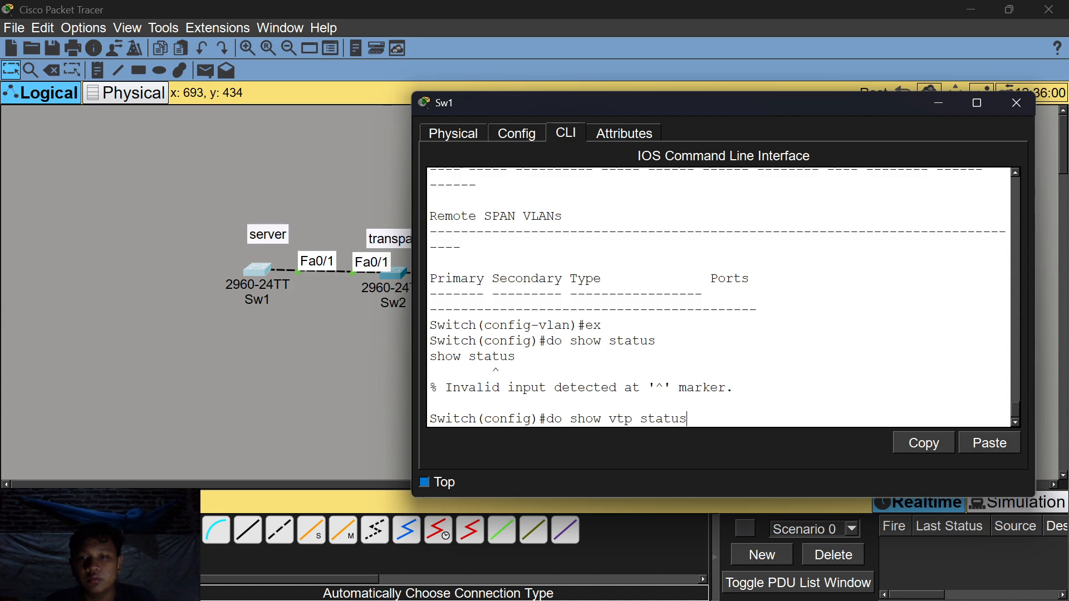
pyautogui.press('Return')
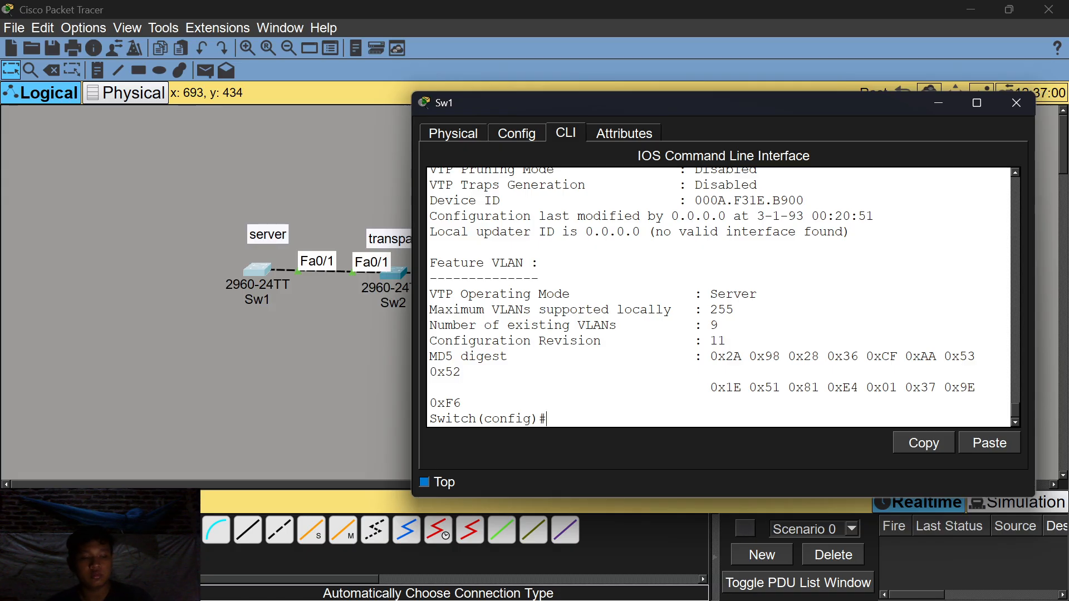
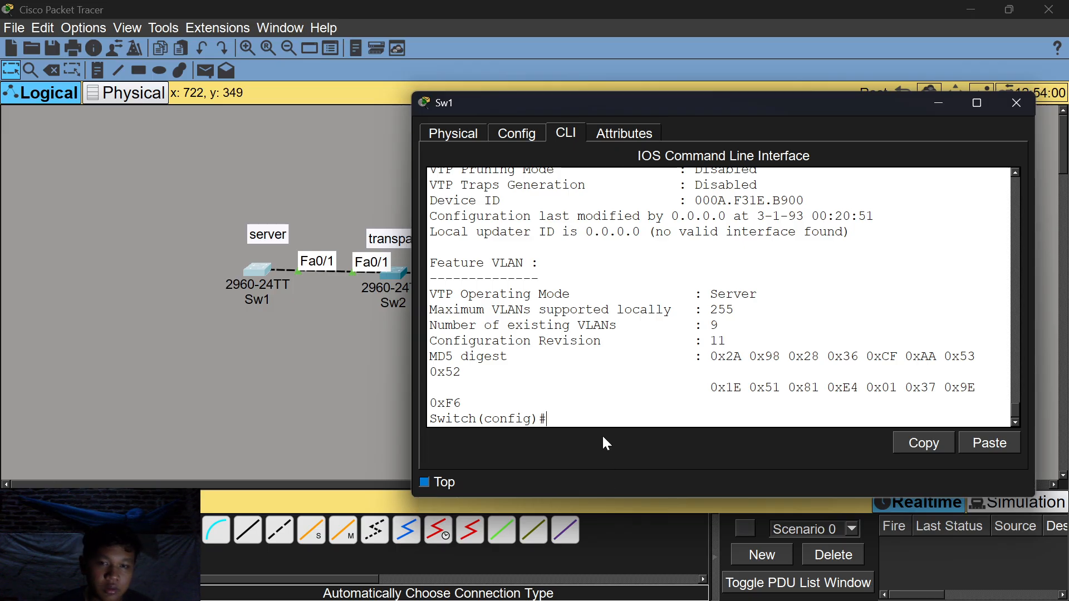
# Review Sw1's running configuration and its VTP status.
pyautogui.write('do show')
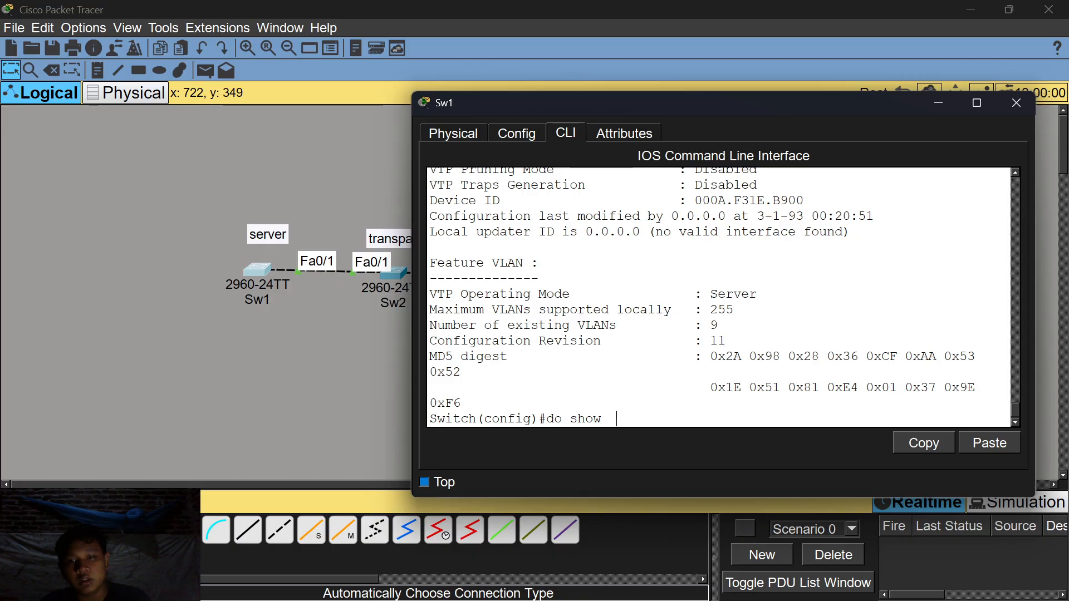
pyautogui.write('ru')
pyautogui.press('Return')
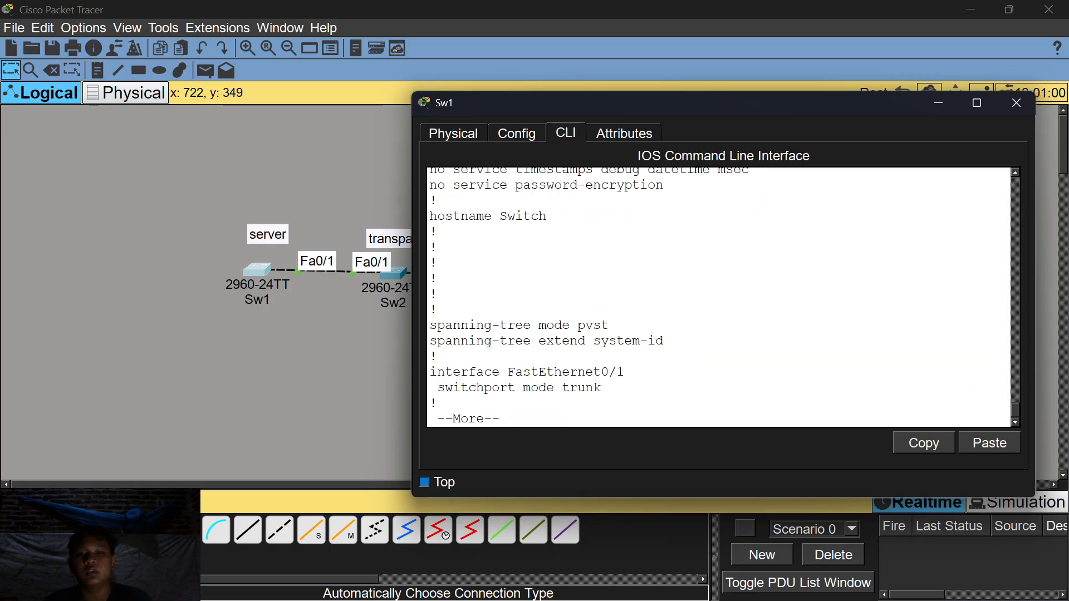
pyautogui.press('space')
pyautogui.press('space')
pyautogui.press('space')
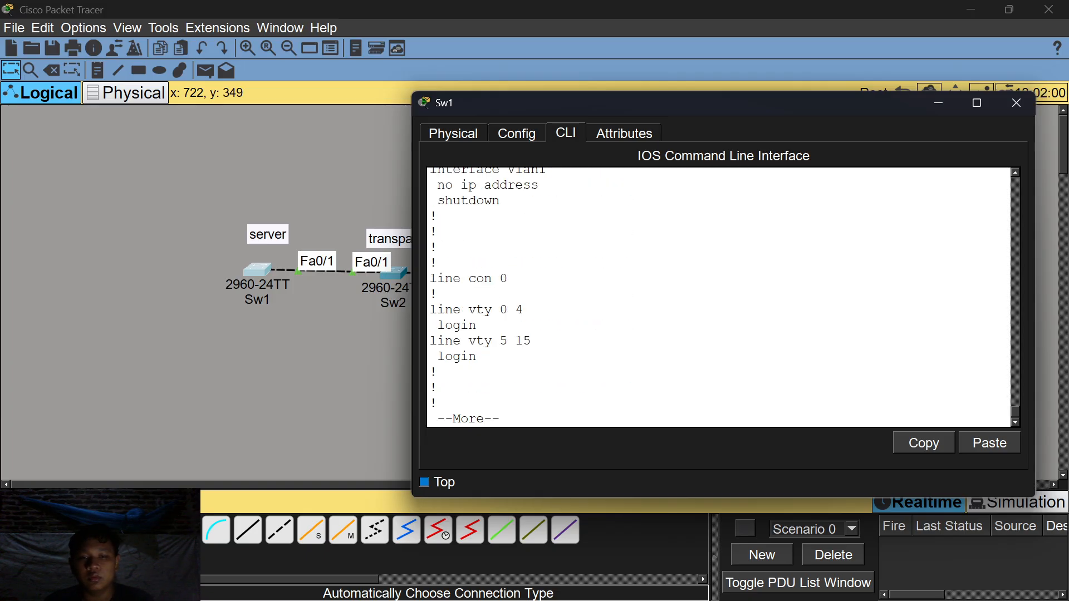
pyautogui.press('space')
pyautogui.write('do')
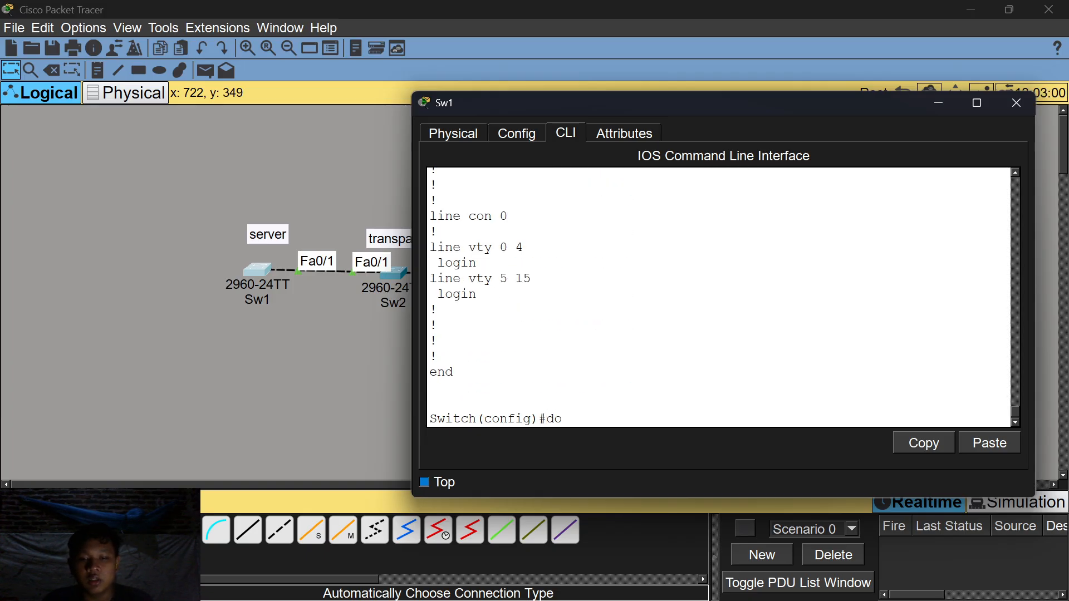
pyautogui.write(' show vtp status')
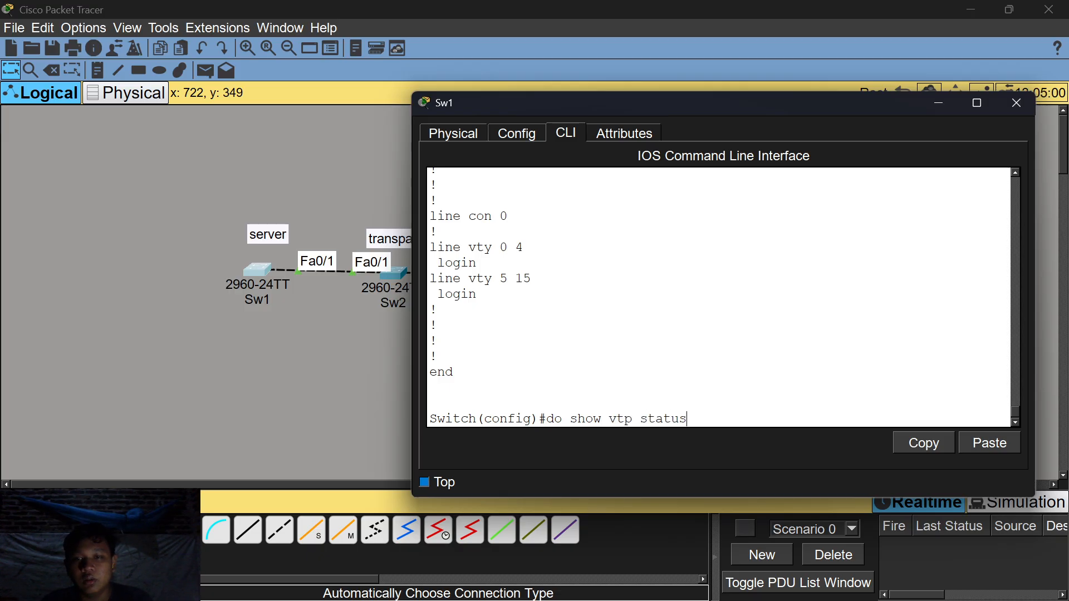
pyautogui.press('Return')
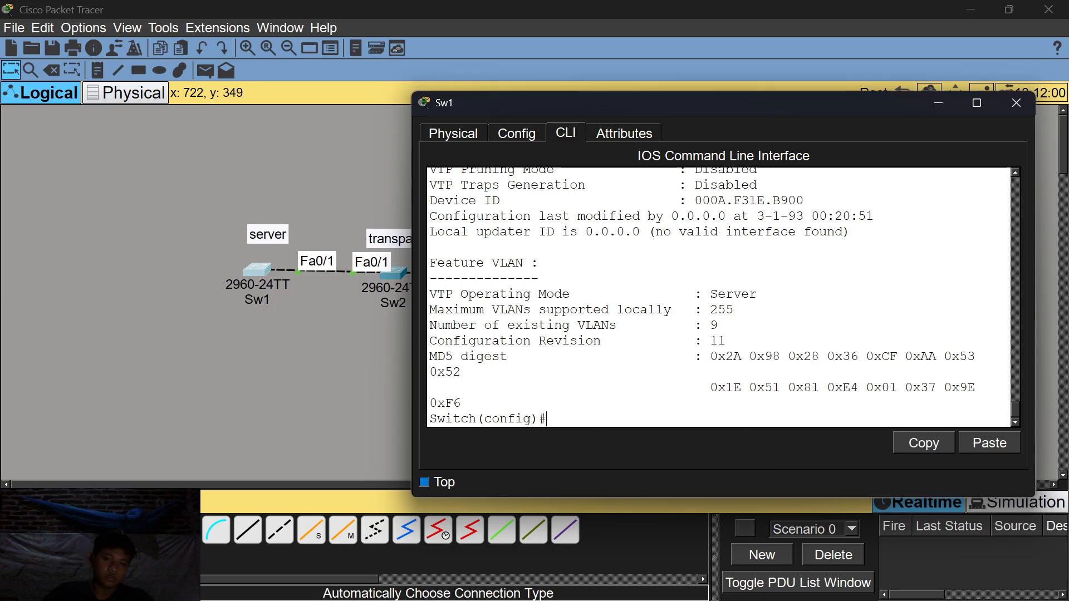
pyautogui.press('Return')
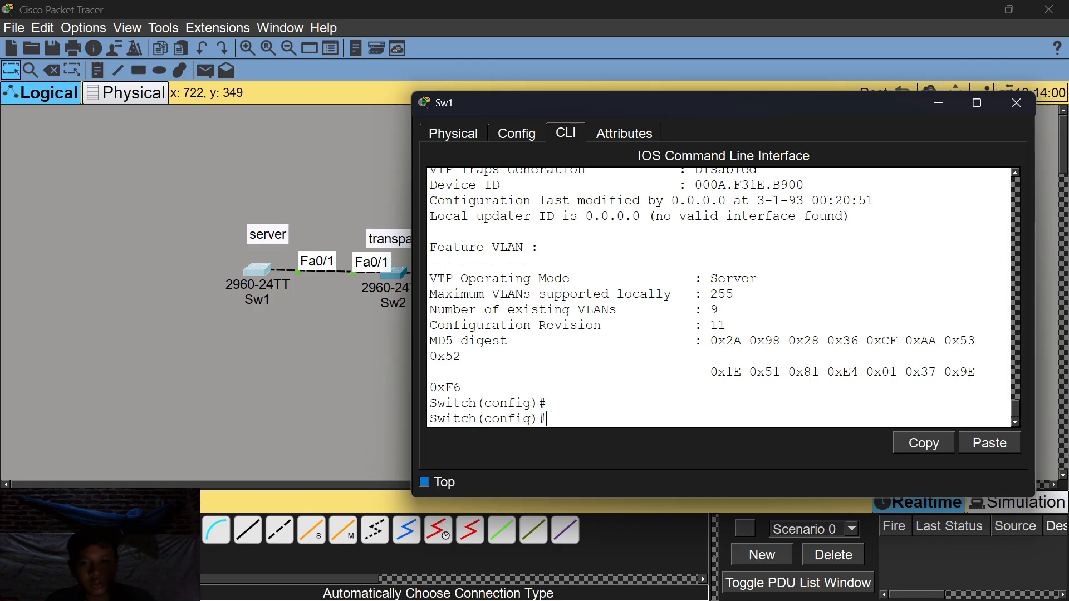
# Set the switch's hostname to Sw1.
pyautogui.write('hos')
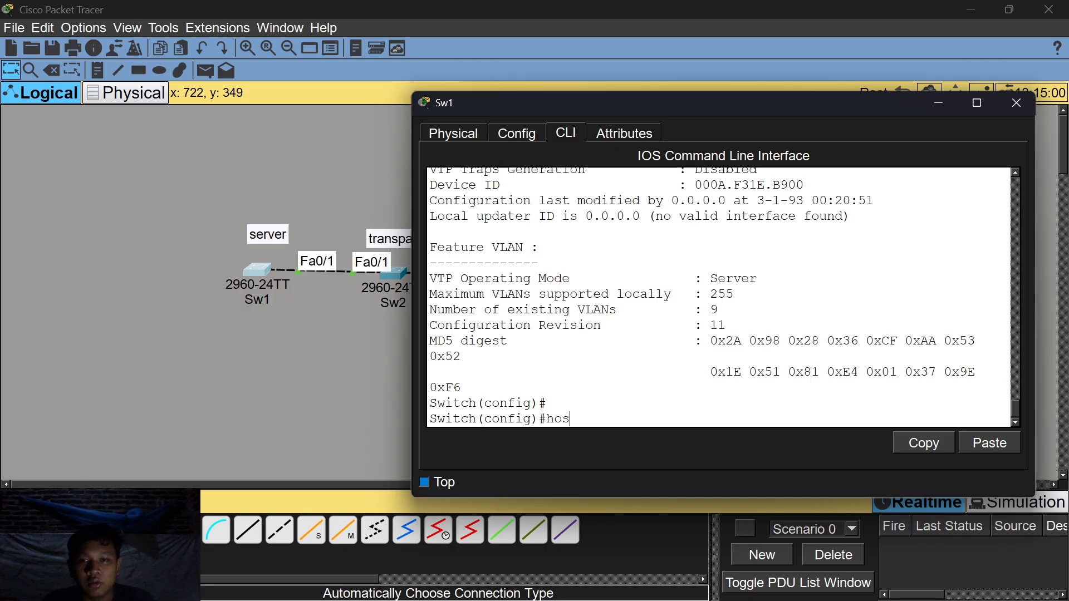
pyautogui.write('tnam')
pyautogui.press('BackSpace')
pyautogui.press('BackSpace')
pyautogui.press('BackSpace')
pyautogui.press('BackSpace')
pyautogui.press('BackSpace')
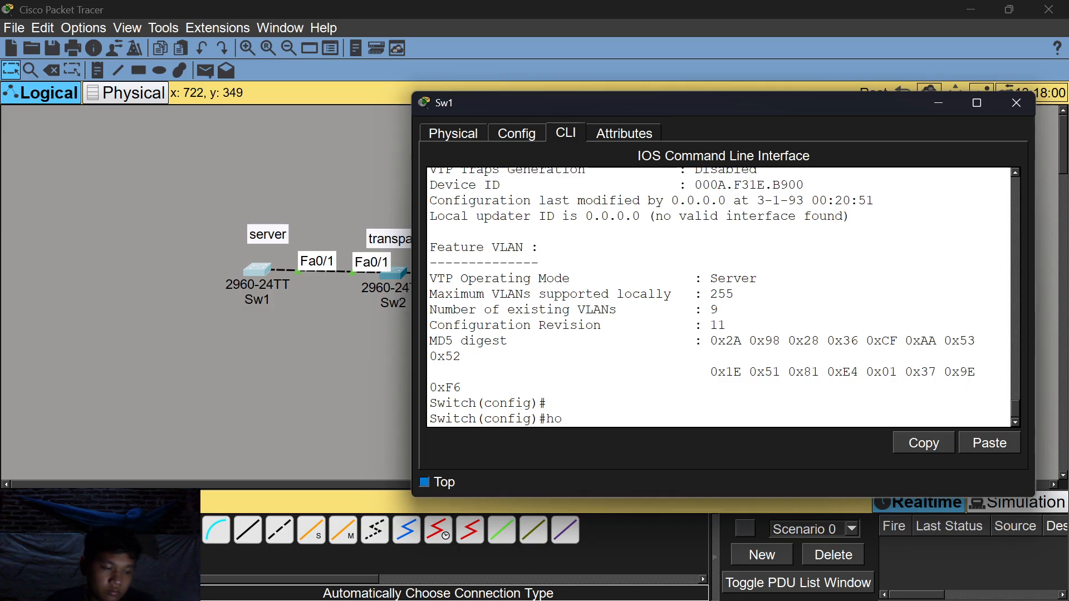
pyautogui.write('stname')
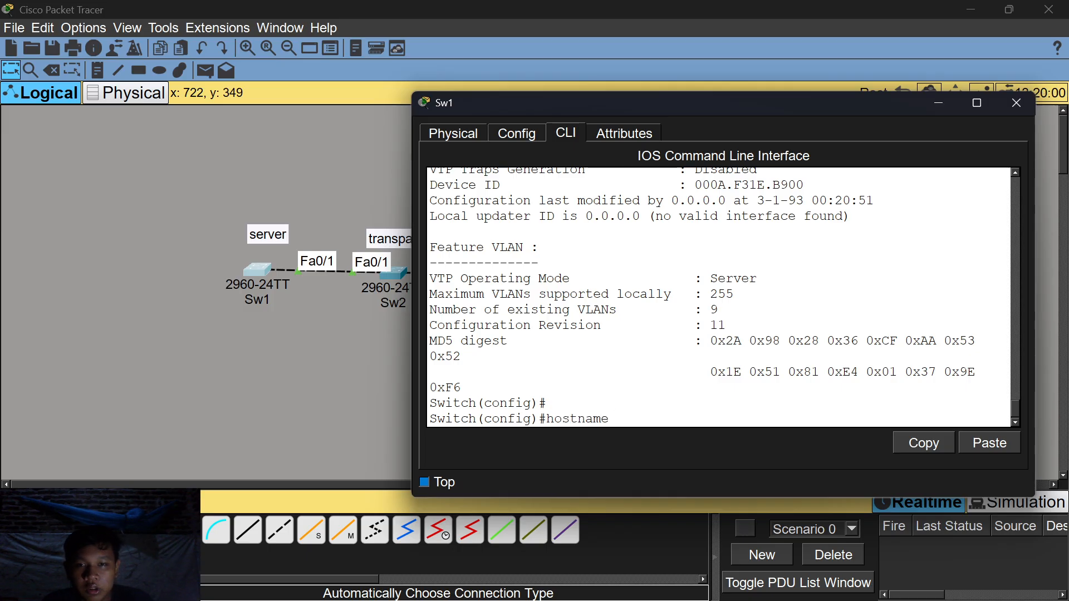
pyautogui.write(' S')
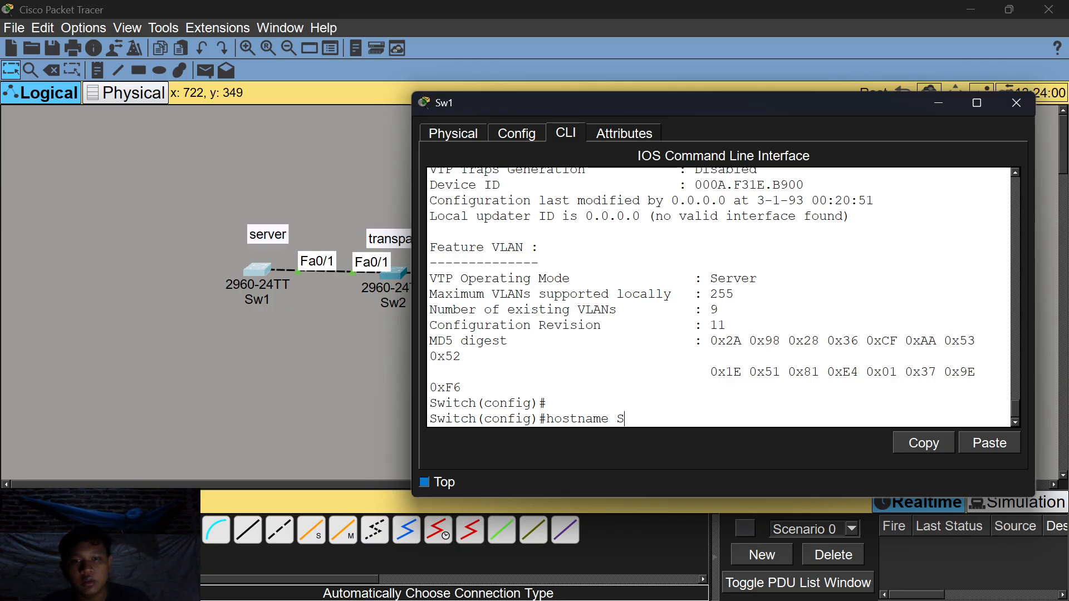
pyautogui.write('witch')
pyautogui.press('BackSpace')
pyautogui.press('BackSpace')
pyautogui.press('BackSpace')
pyautogui.press('BackSpace')
pyautogui.write('1')
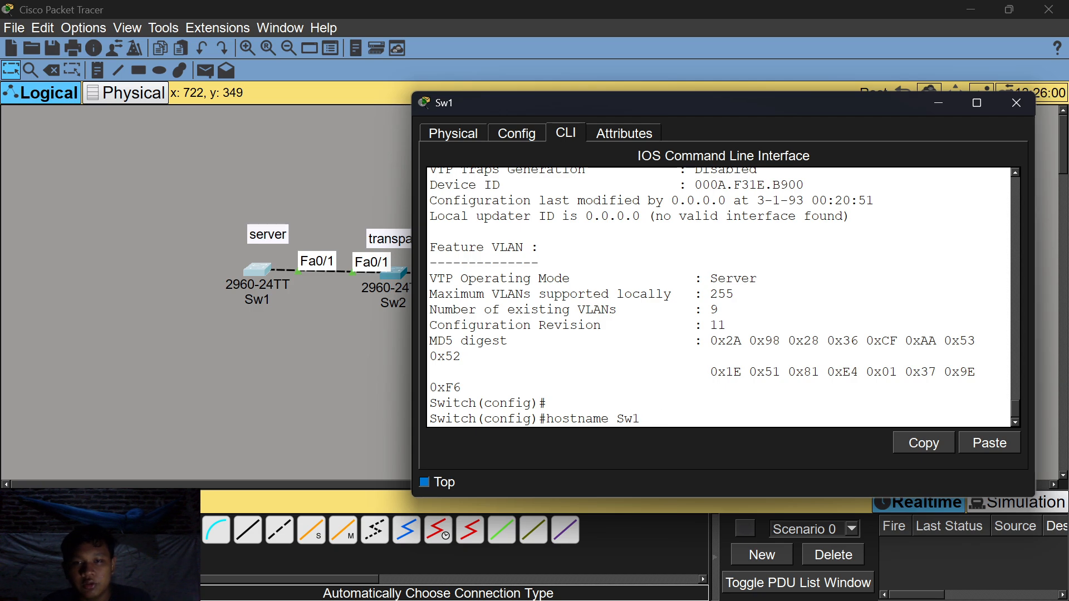
pyautogui.press('Return')
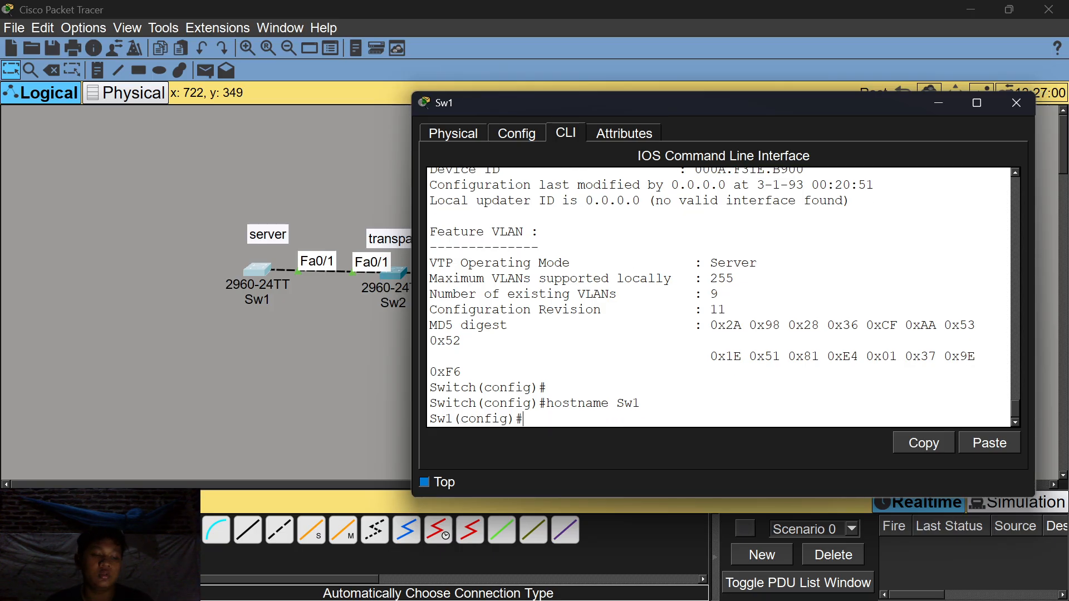
# Confirm Sw1's VTP status is still Server mode, 9 VLANs, revision 11.
pyautogui.write('do shot')
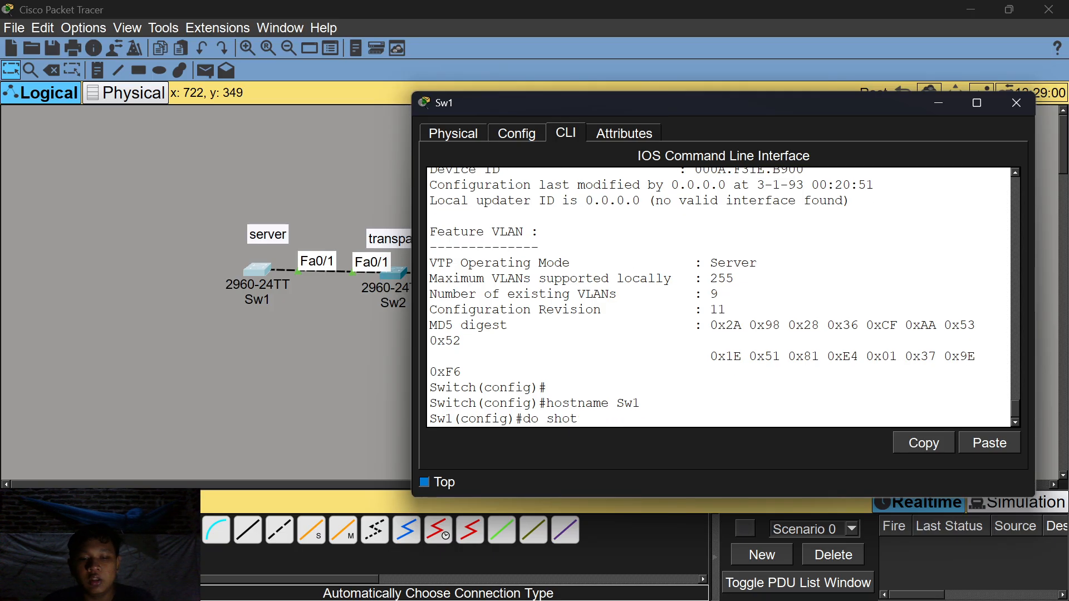
pyautogui.press('BackSpace')
pyautogui.write('w v')
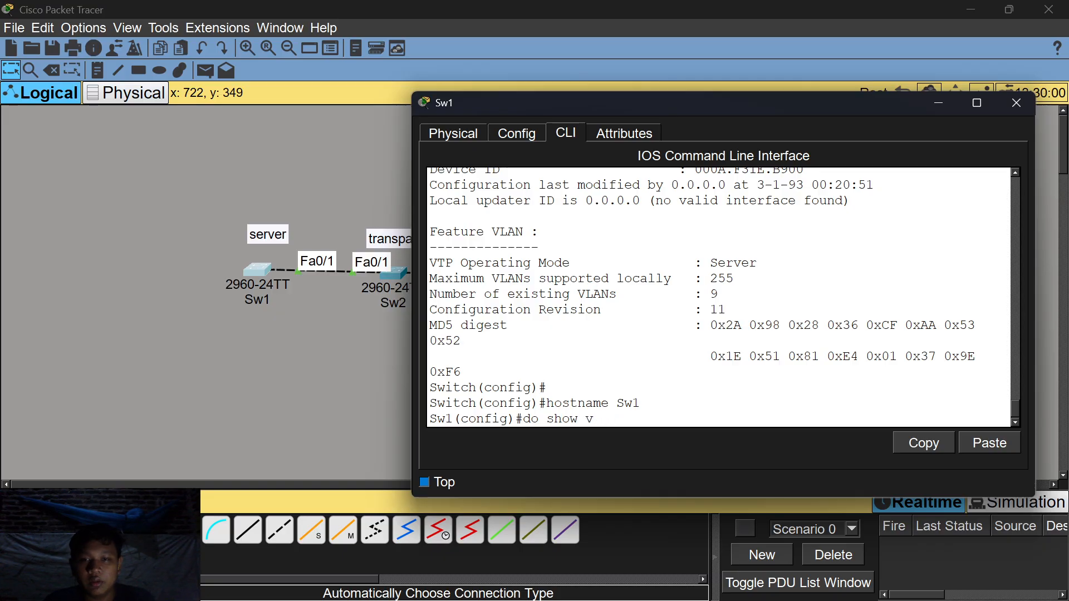
pyautogui.write('tp status')
pyautogui.press('Return')
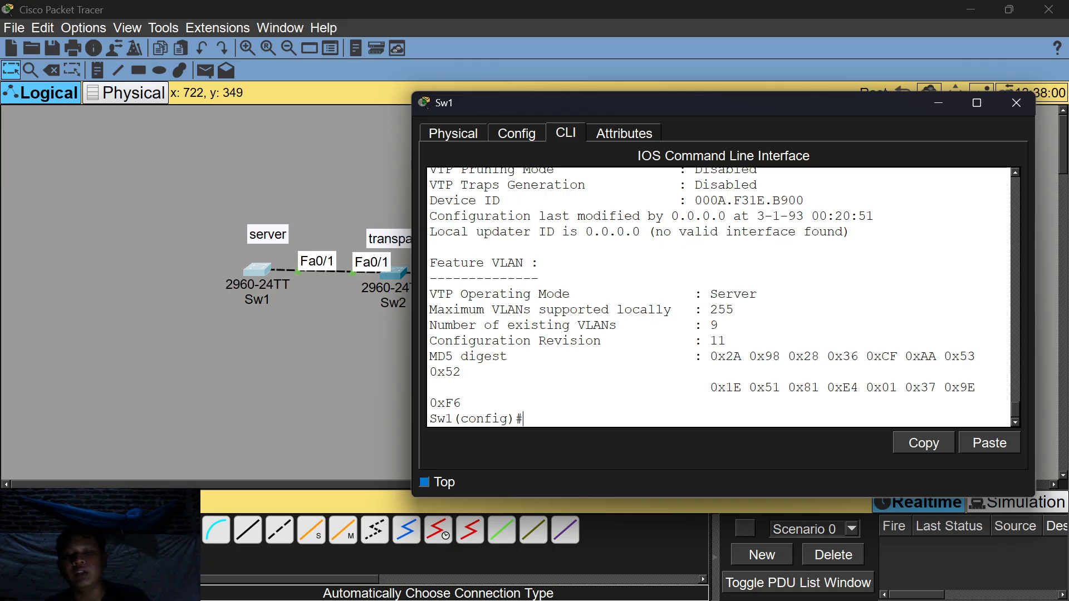
pyautogui.press('Return')
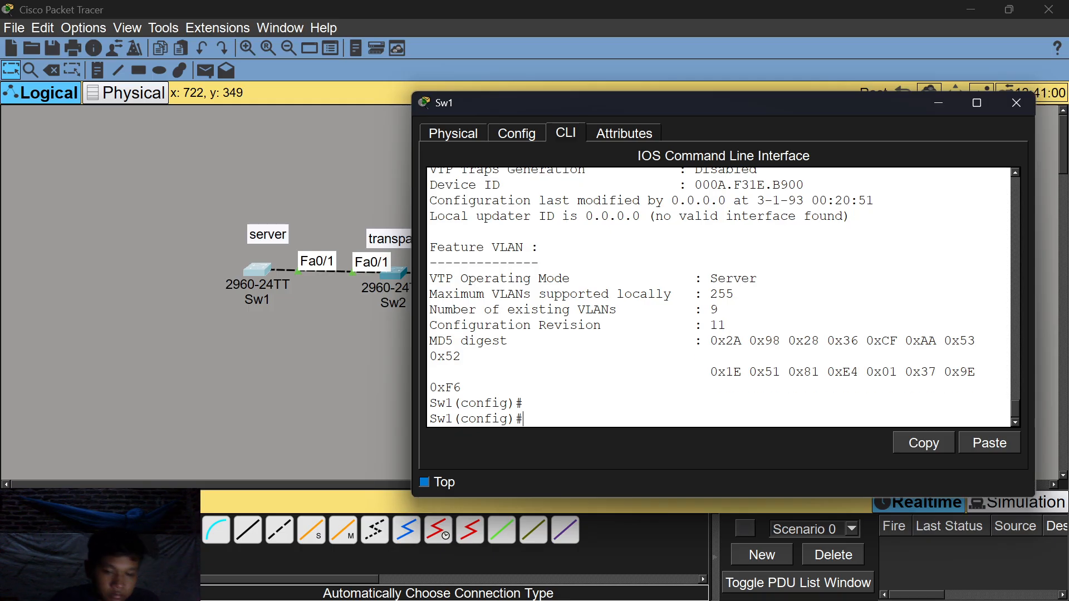
# Create VLAN 7 on Sw1 and name it G.
pyautogui.write('vlan 7')
pyautogui.press('Return')
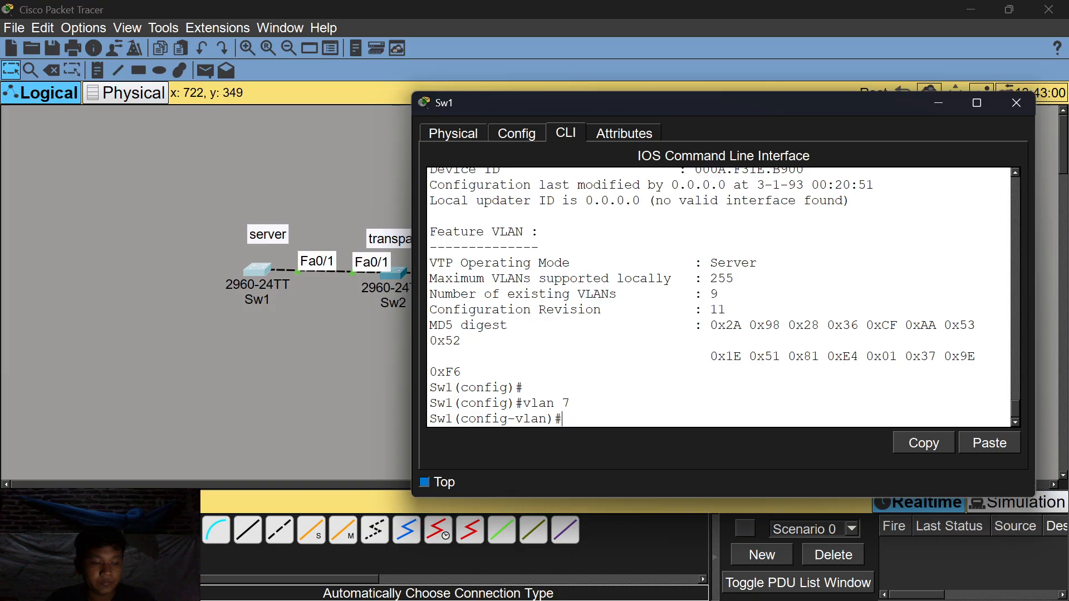
pyautogui.write('n')
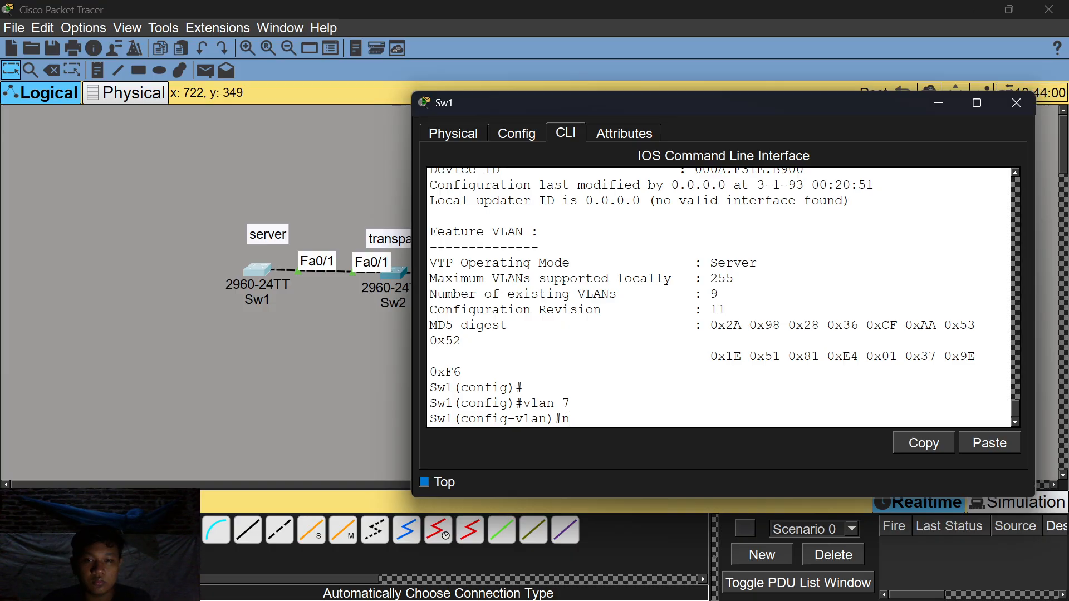
pyautogui.write('ame G')
pyautogui.press('Return')
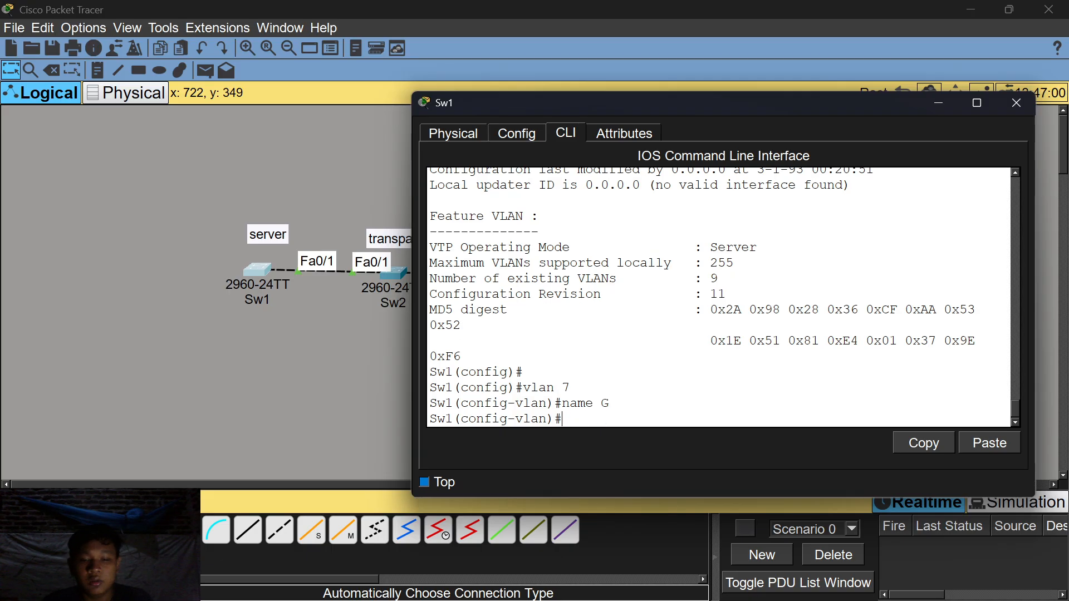
# Verify Sw1's VTP status now shows 10 VLANs at configuration revision 13.
pyautogui.write('do ')
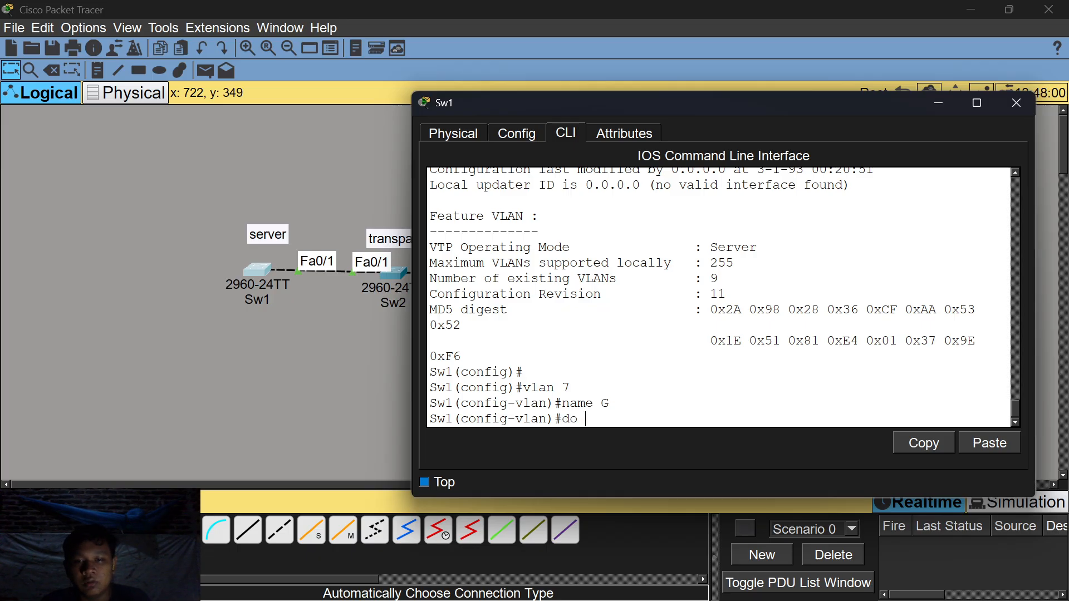
pyautogui.write('show')
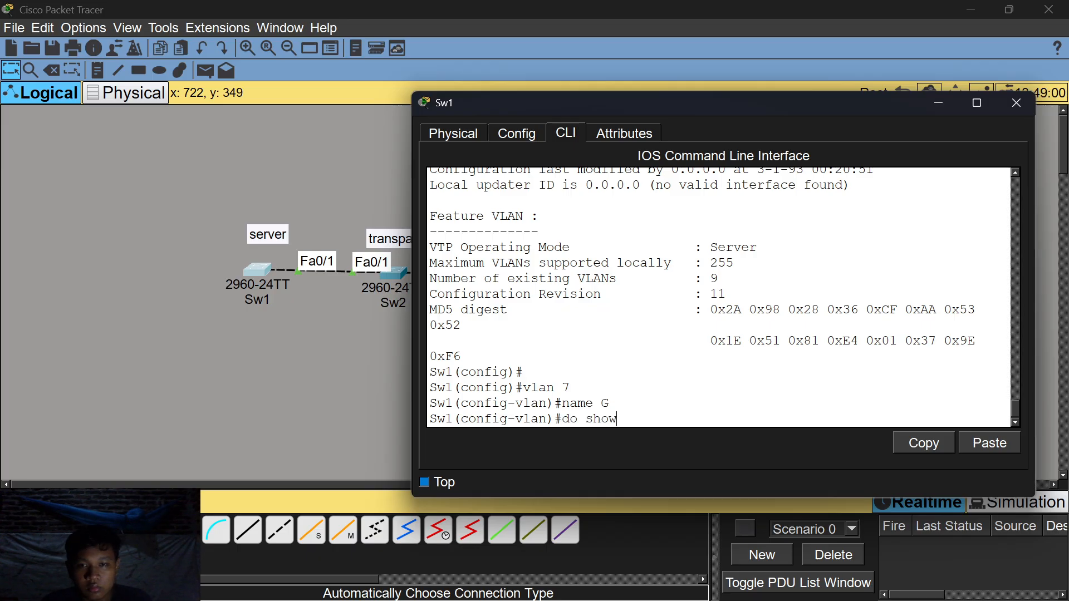
pyautogui.write(' ctp')
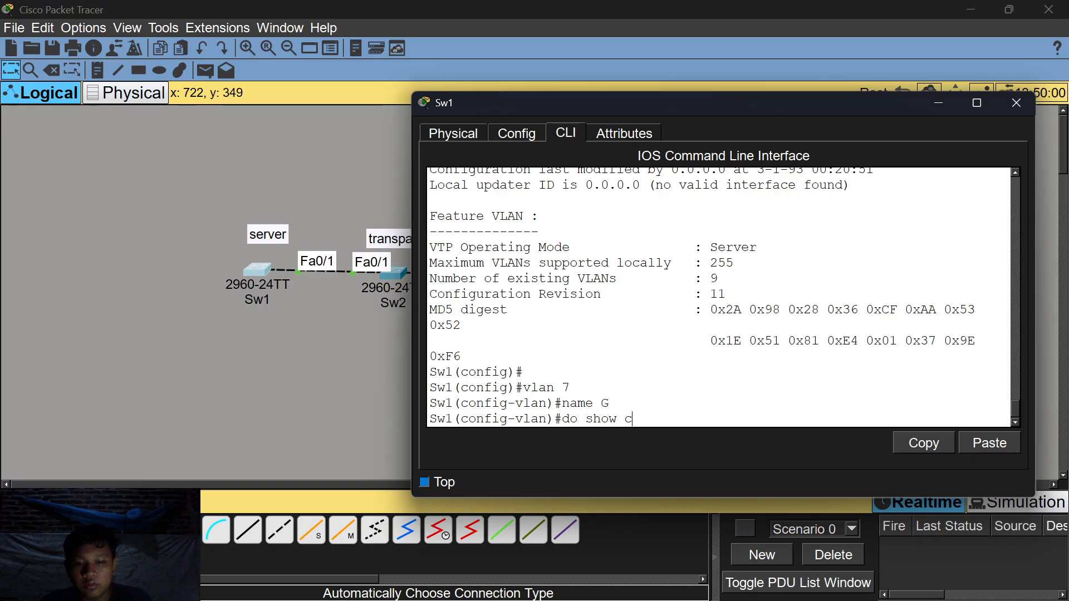
pyautogui.press('BackSpace')
pyautogui.press('BackSpace')
pyautogui.press('BackSpace')
pyautogui.write('ctp')
pyautogui.press('BackSpace')
pyautogui.press('BackSpace')
pyautogui.press('BackSpace')
pyautogui.write('vtp status')
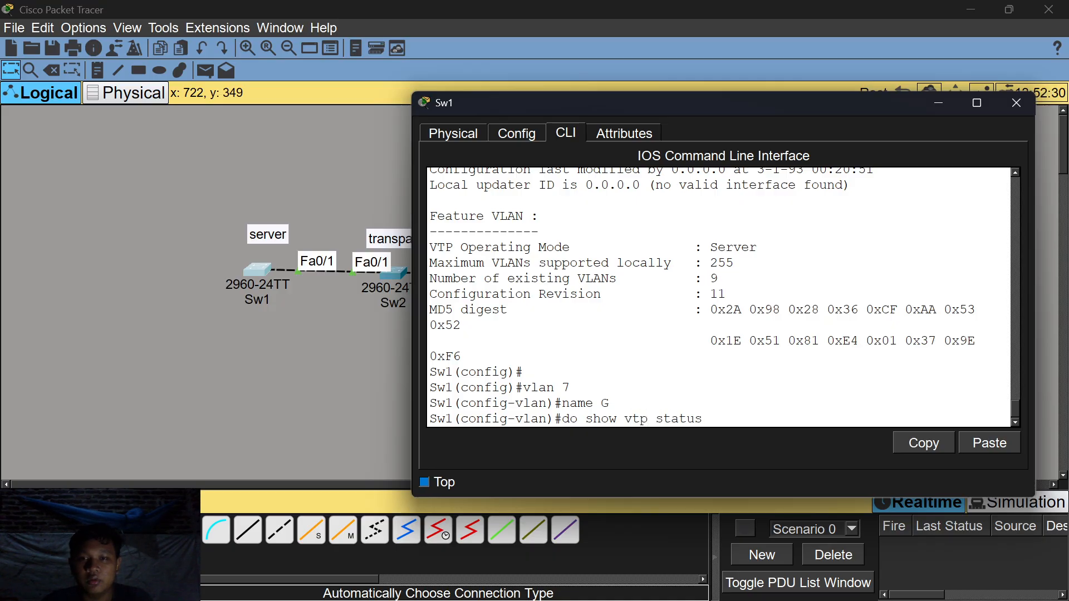
pyautogui.press('Return')
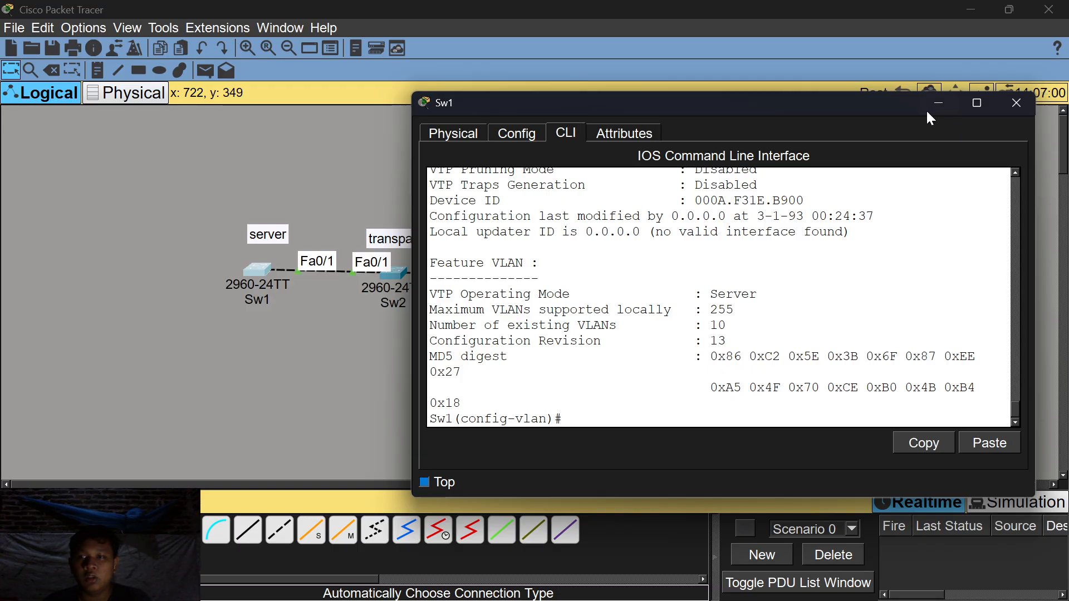
# Check Sw3's VTP status (Client, 10 VLANs, revision 13), then minimize its window.
pyautogui.click(937, 101)
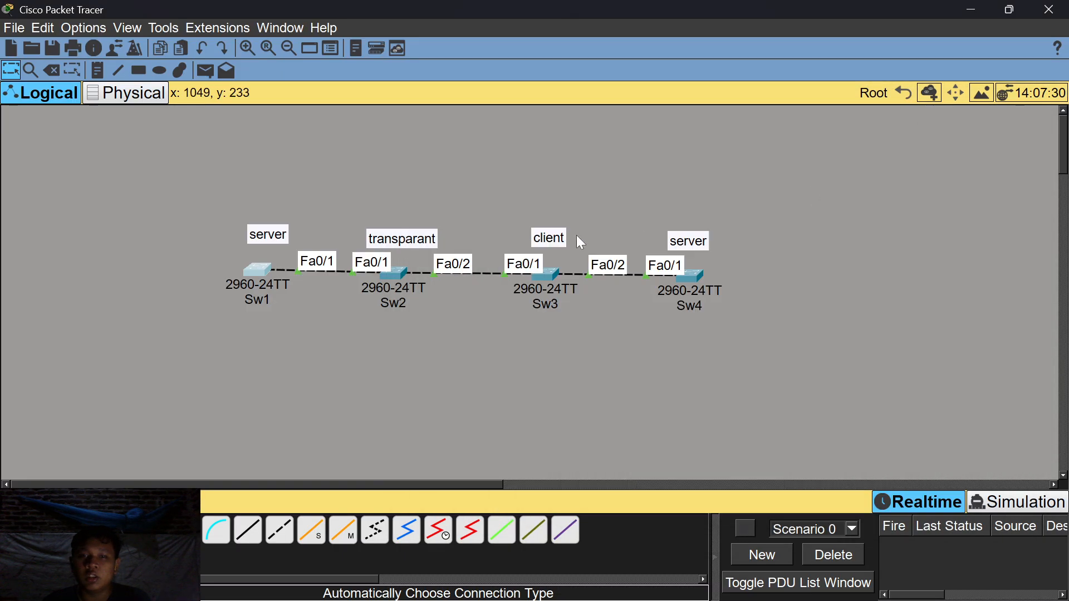
pyautogui.click(546, 275)
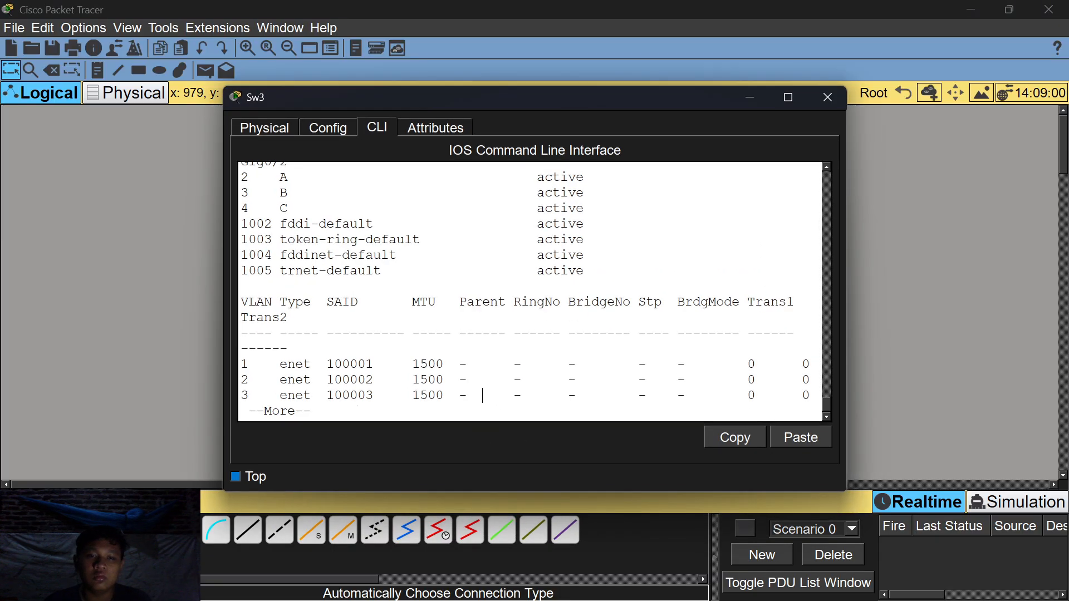
pyautogui.press('space')
pyautogui.write('do sh')
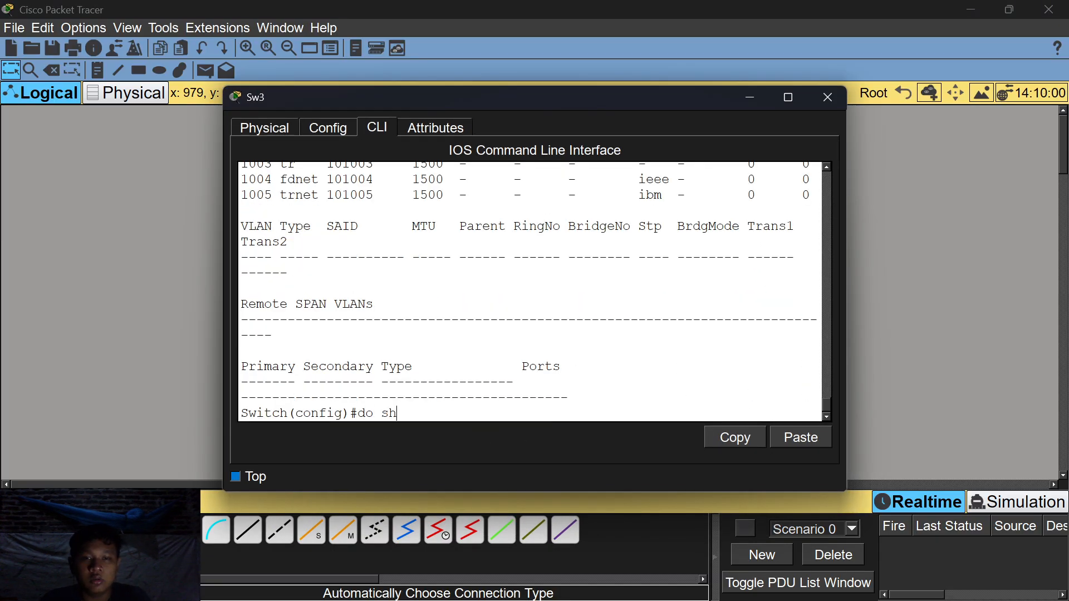
pyautogui.write('ow vtp status')
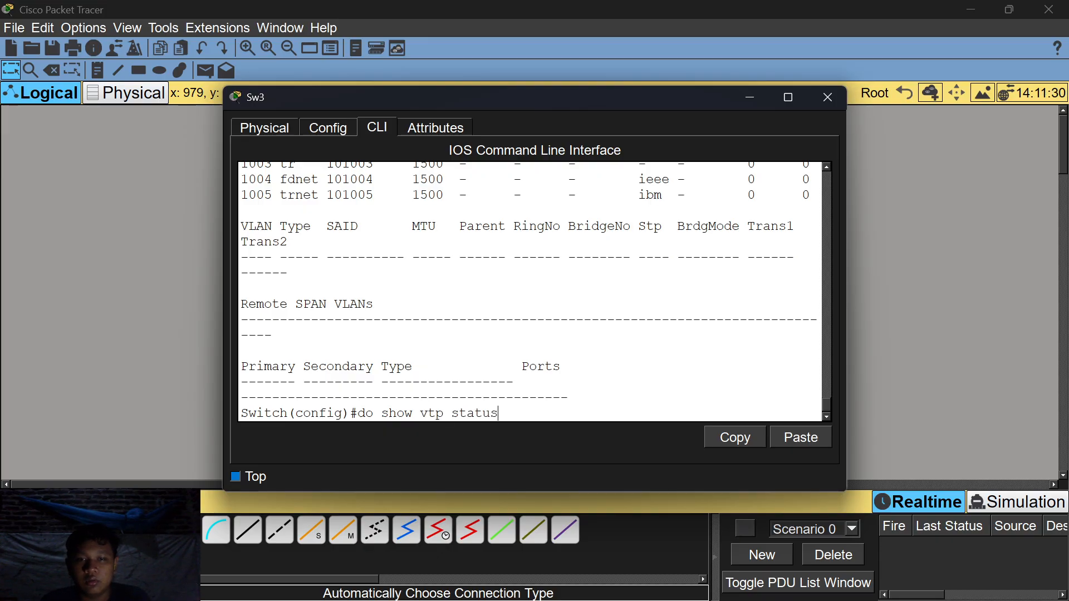
pyautogui.press('Return')
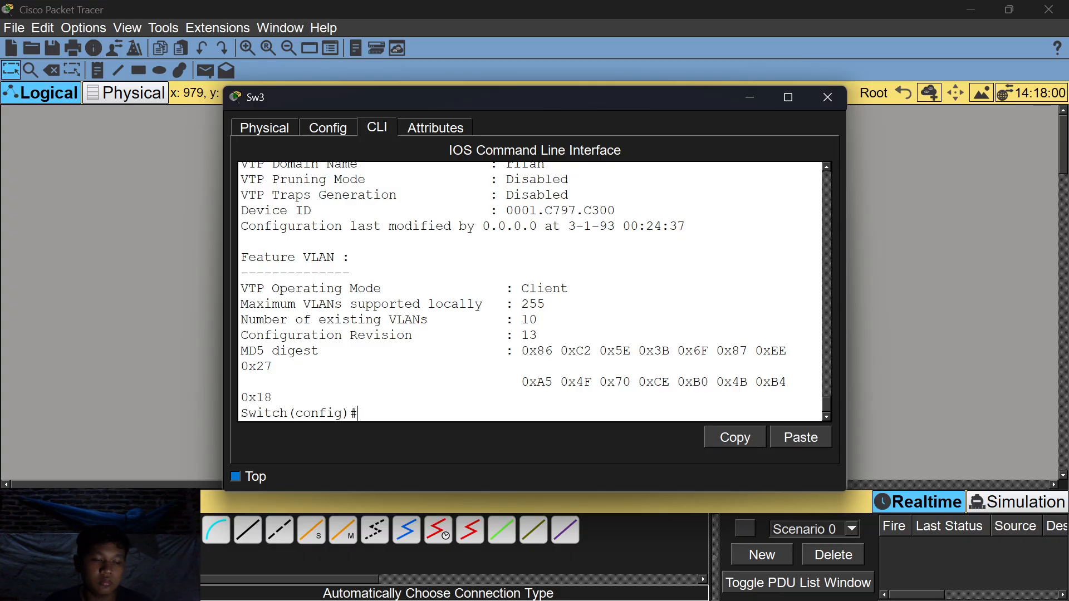
pyautogui.click(745, 102)
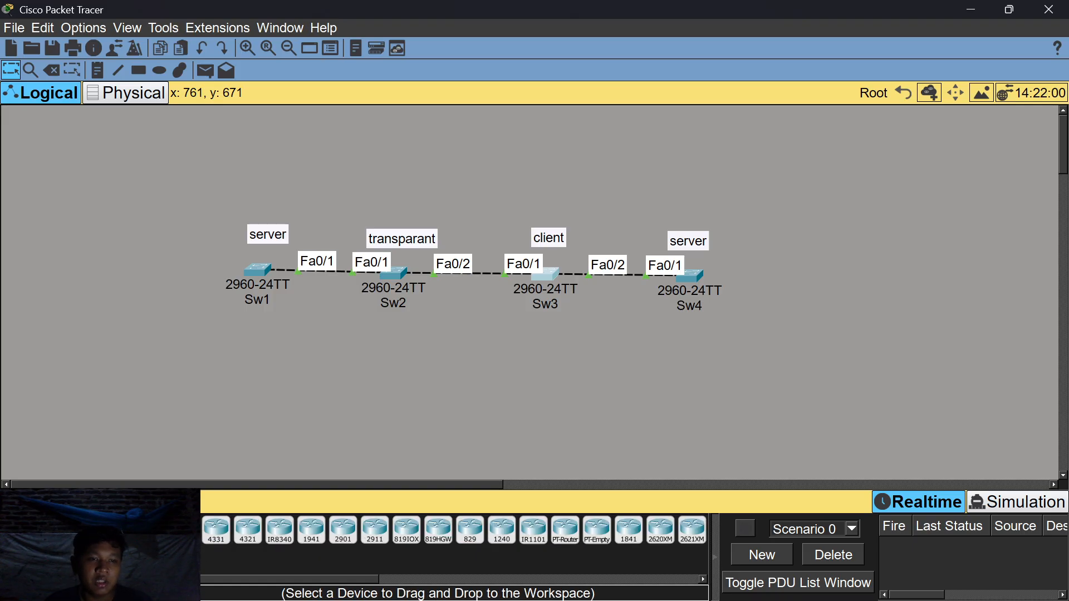
# Add a 2960 switch, Switch4, below the chain and open its CLI.
pyautogui.click(184, 530)
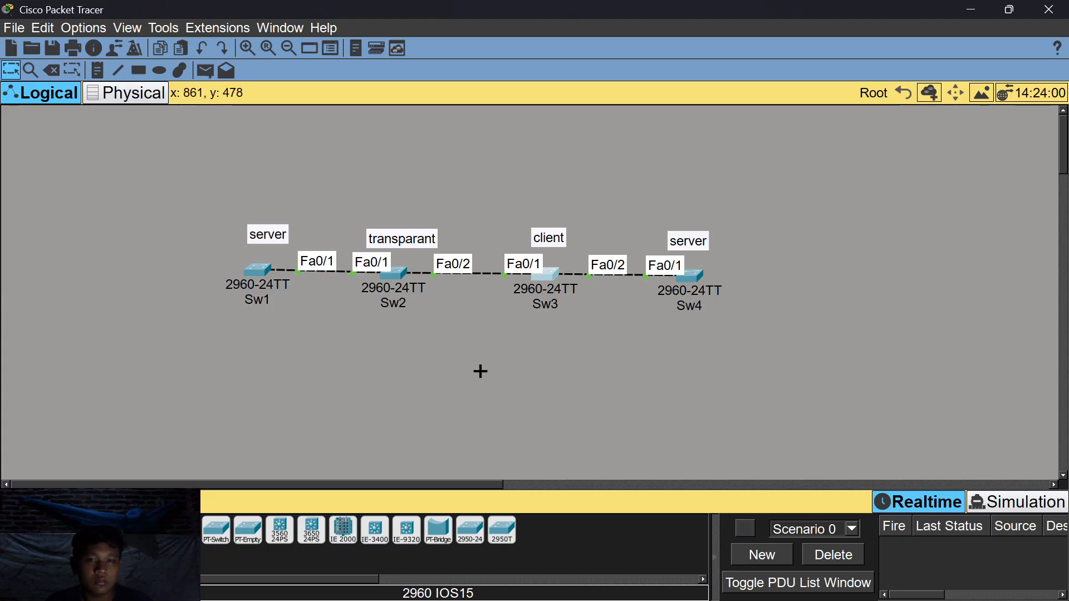
pyautogui.click(480, 371)
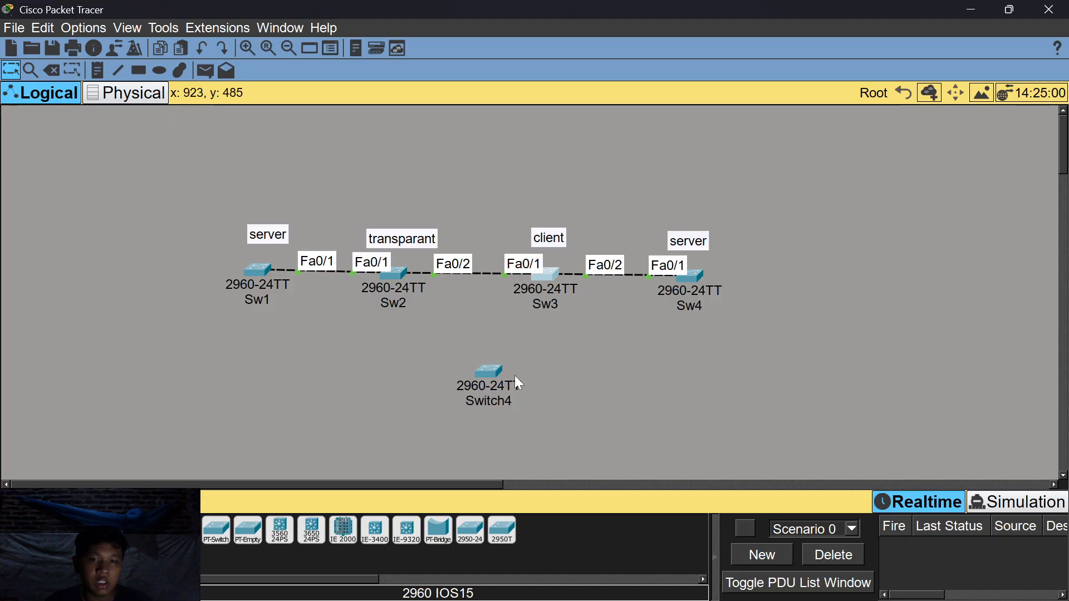
pyautogui.click(497, 375)
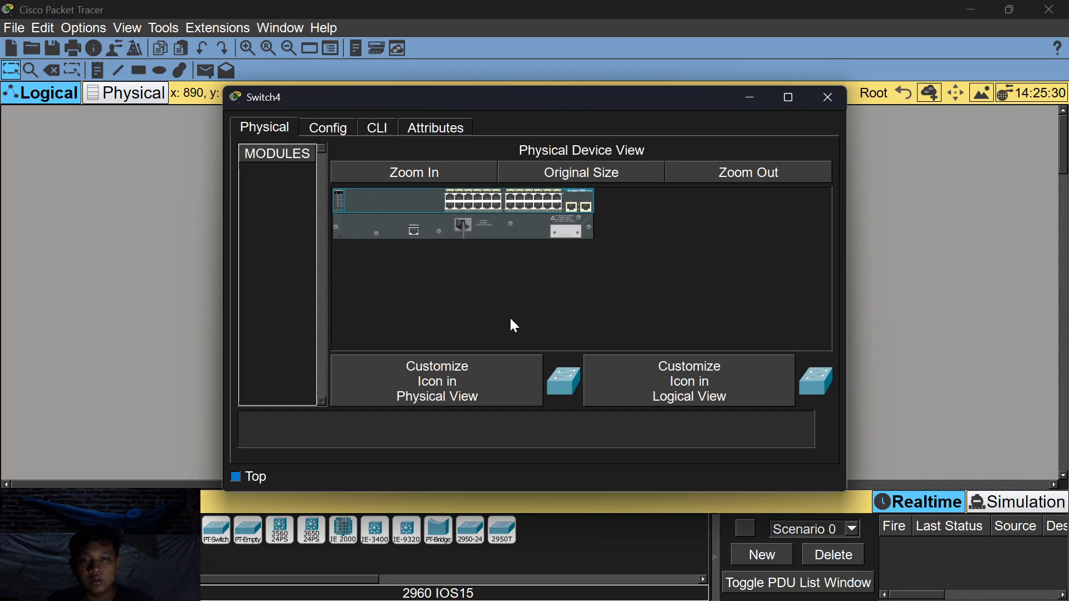
pyautogui.click(379, 129)
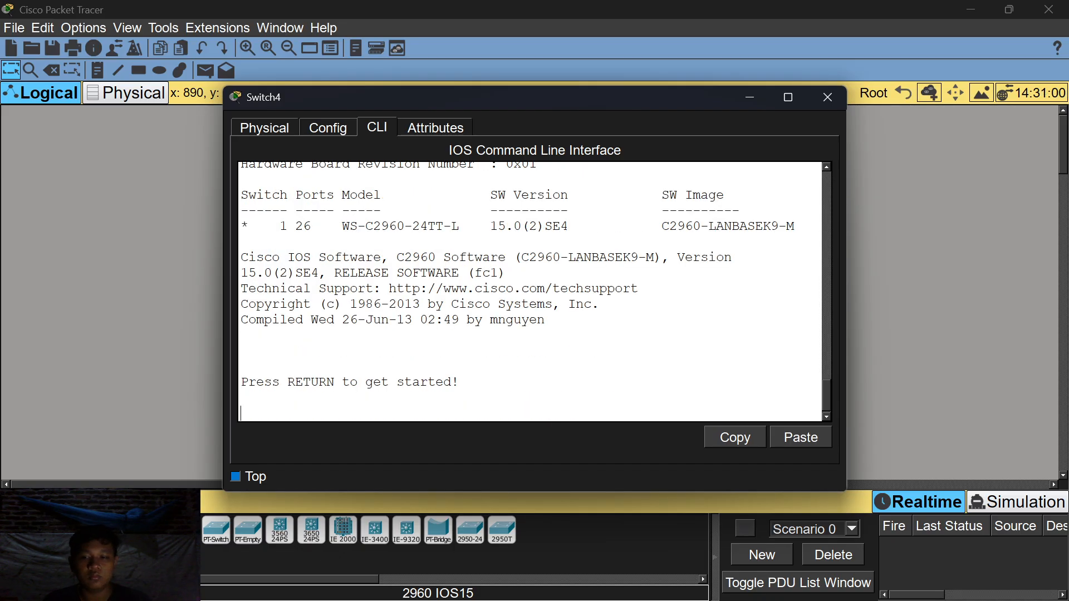
# Enter global configuration on Switch4 and set VTP mode to client.
pyautogui.press('Return')
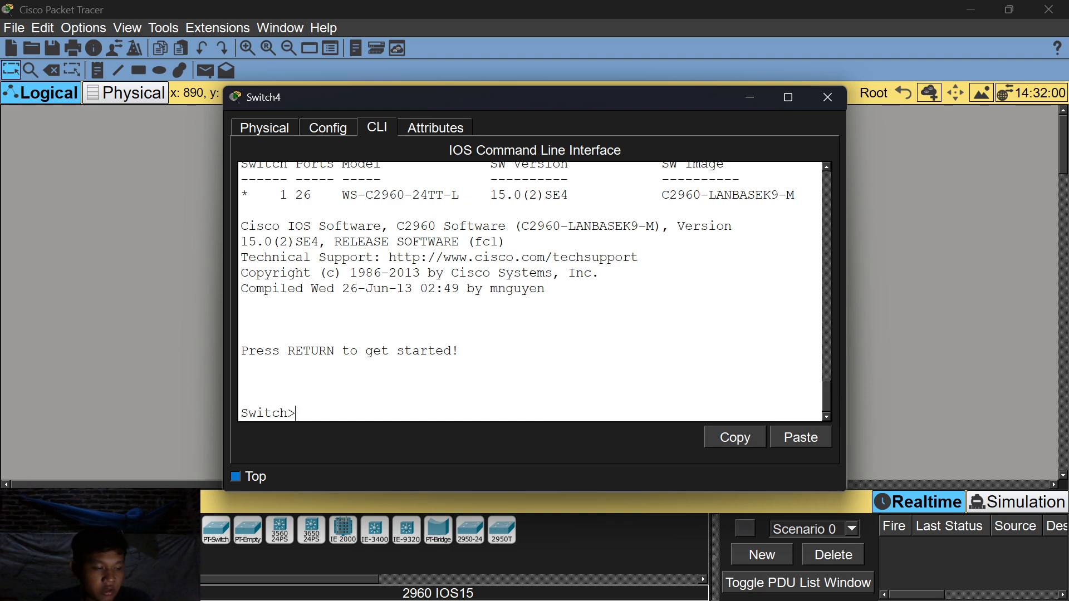
pyautogui.write('en')
pyautogui.press('Return')
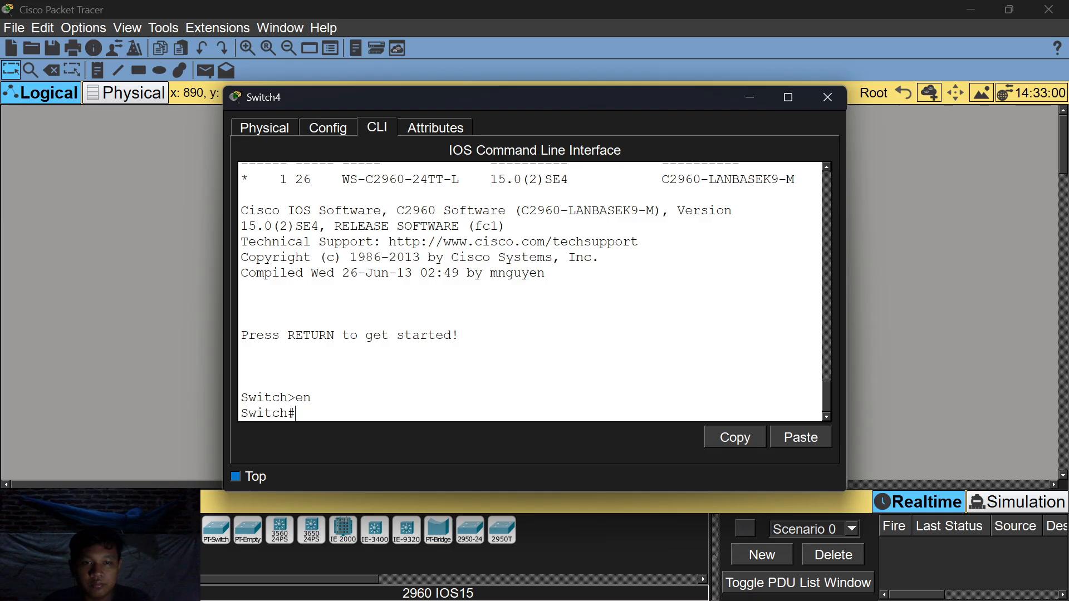
pyautogui.write('conf t')
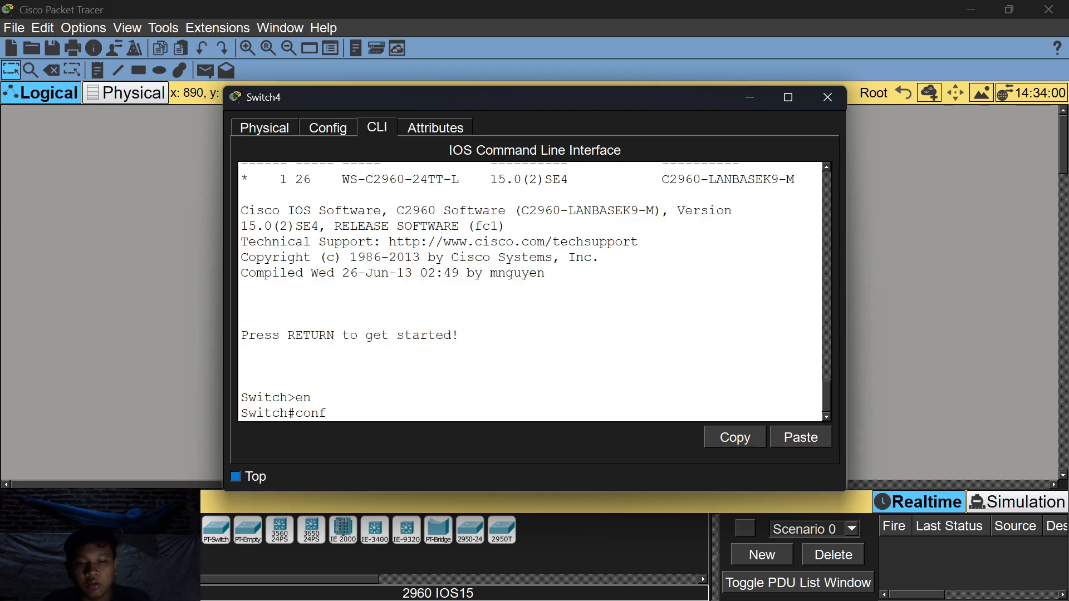
pyautogui.press('Return')
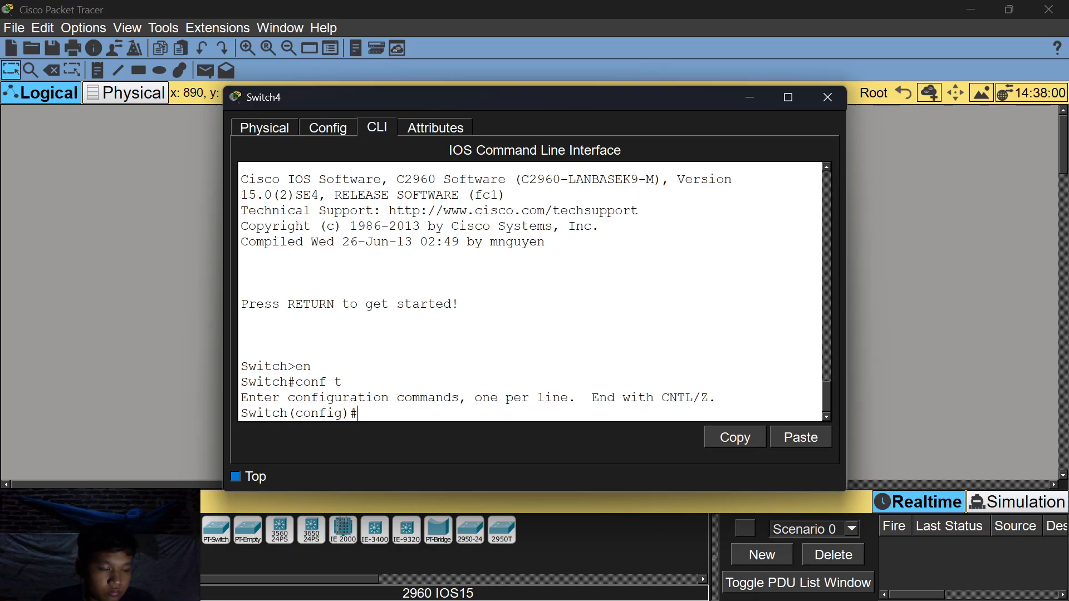
pyautogui.write('vtp ')
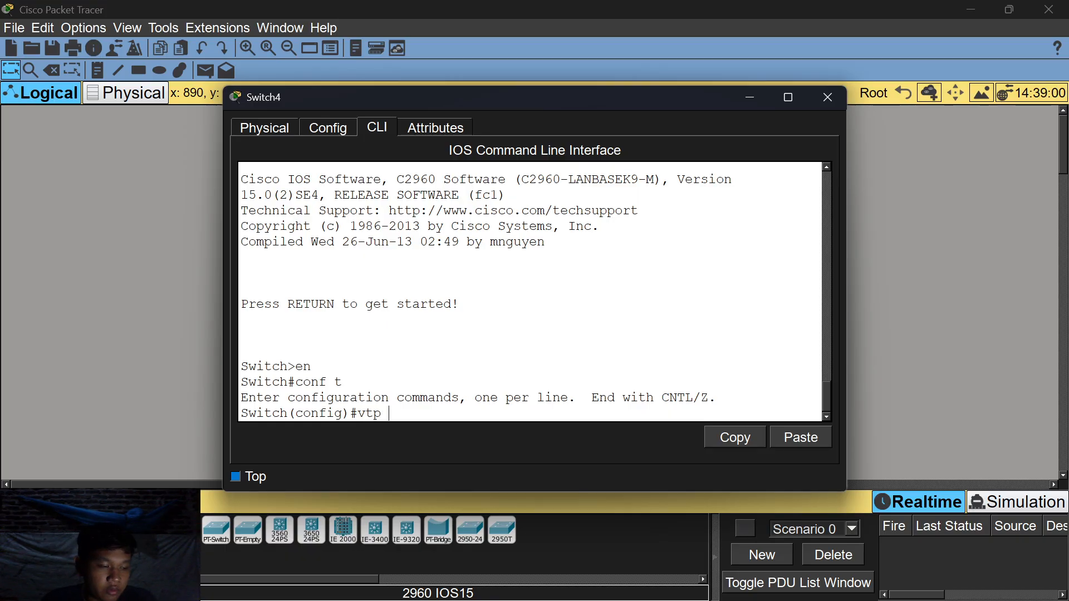
pyautogui.write('mode clien')
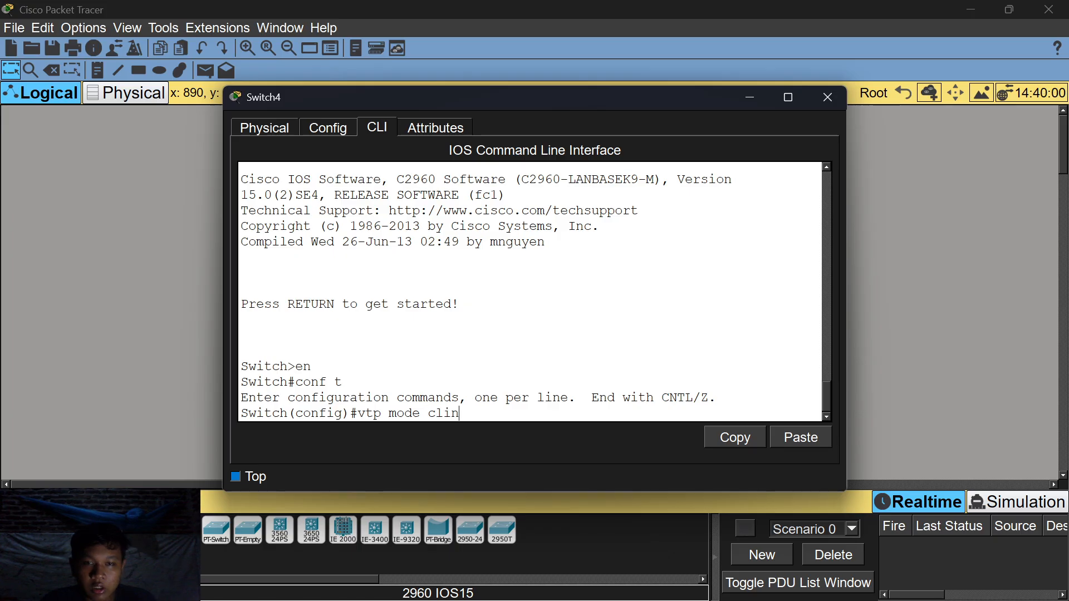
pyautogui.write('t')
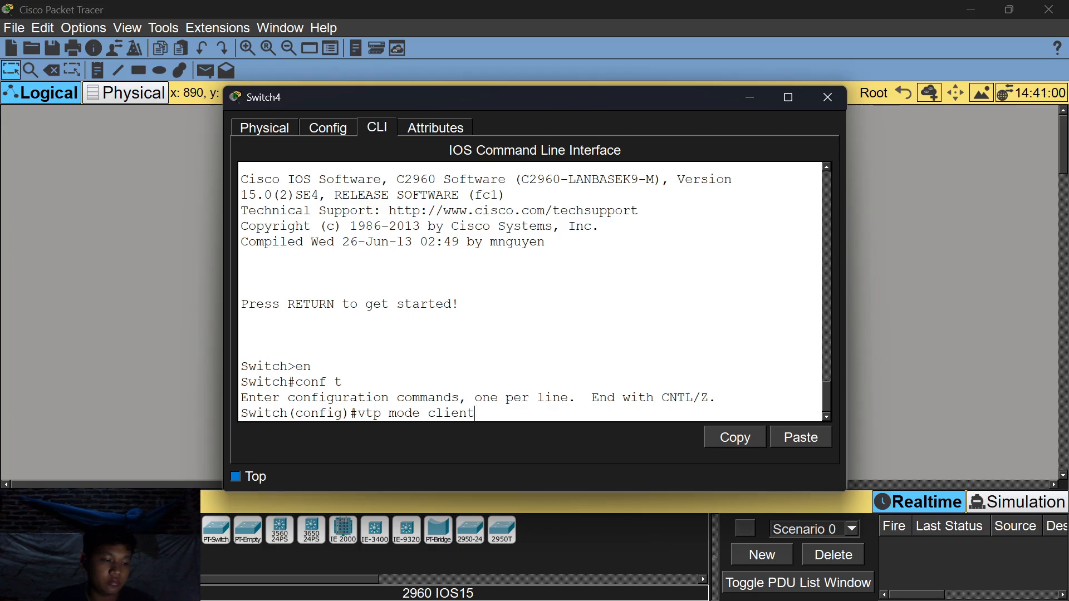
pyautogui.press('Return')
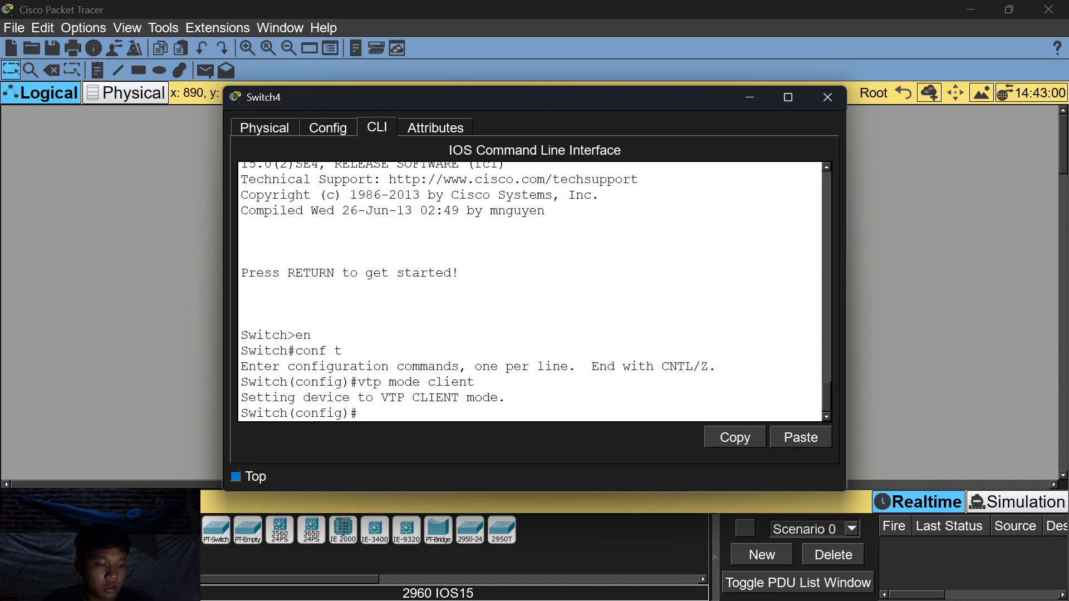
# Join Switch4 to the lab's VTP domain.
pyautogui.write('vtp dm')
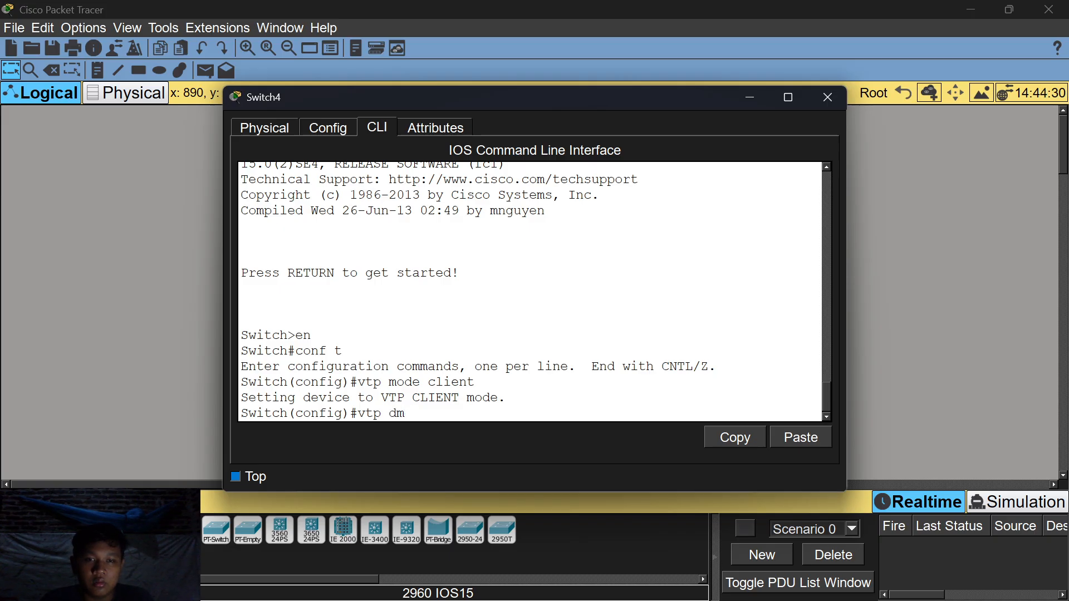
pyautogui.press('BackSpace')
pyautogui.write('oamin')
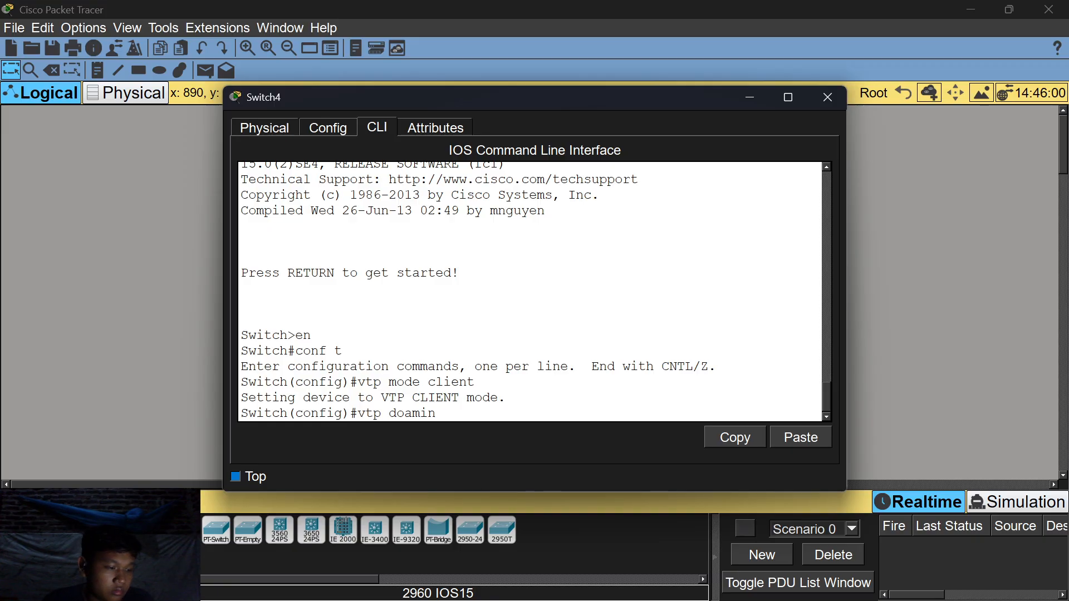
pyautogui.write(' rifan')
pyautogui.press('Return')
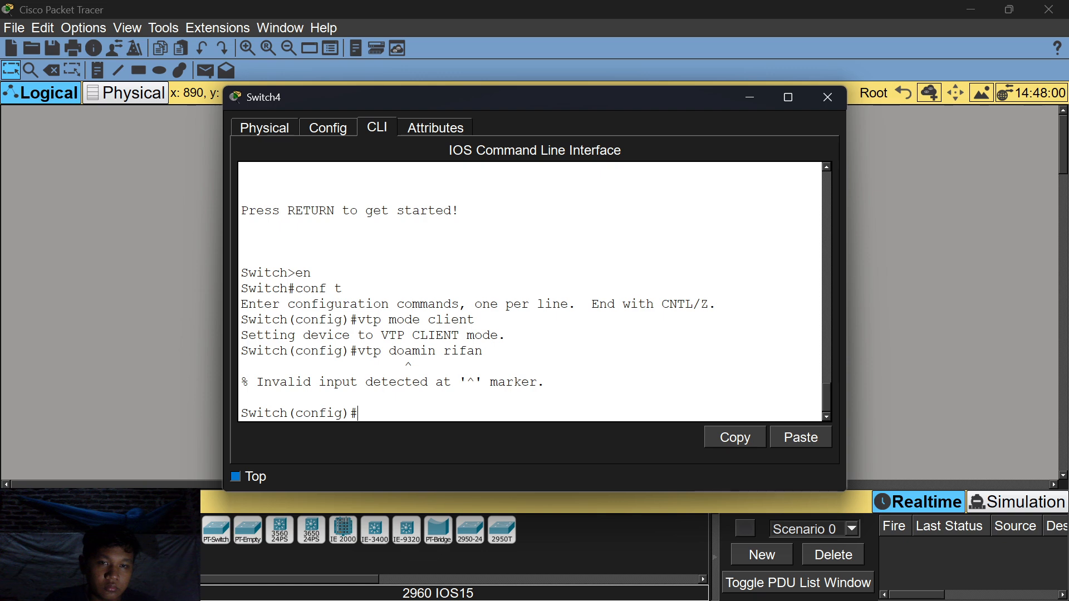
pyautogui.write('vtp')
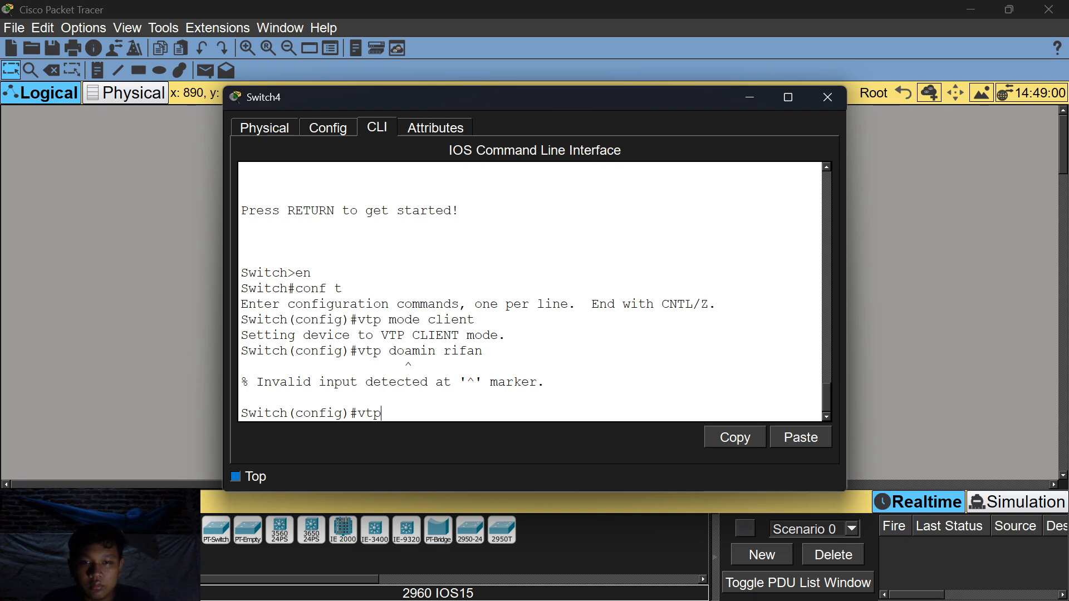
pyautogui.write(' domaint')
pyautogui.press('BackSpace')
pyautogui.write('rif')
pyautogui.press('BackSpace')
pyautogui.press('BackSpace')
pyautogui.press('BackSpace')
pyautogui.write('rifan')
pyautogui.press('Return')
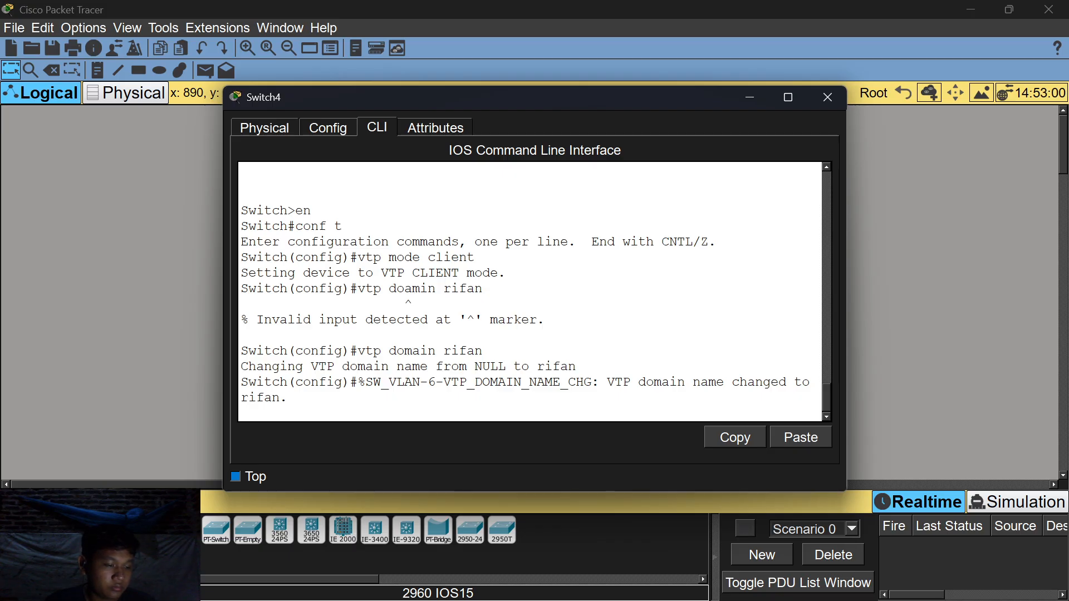
# Set the VTP password on Switch4.
pyautogui.write('vtp')
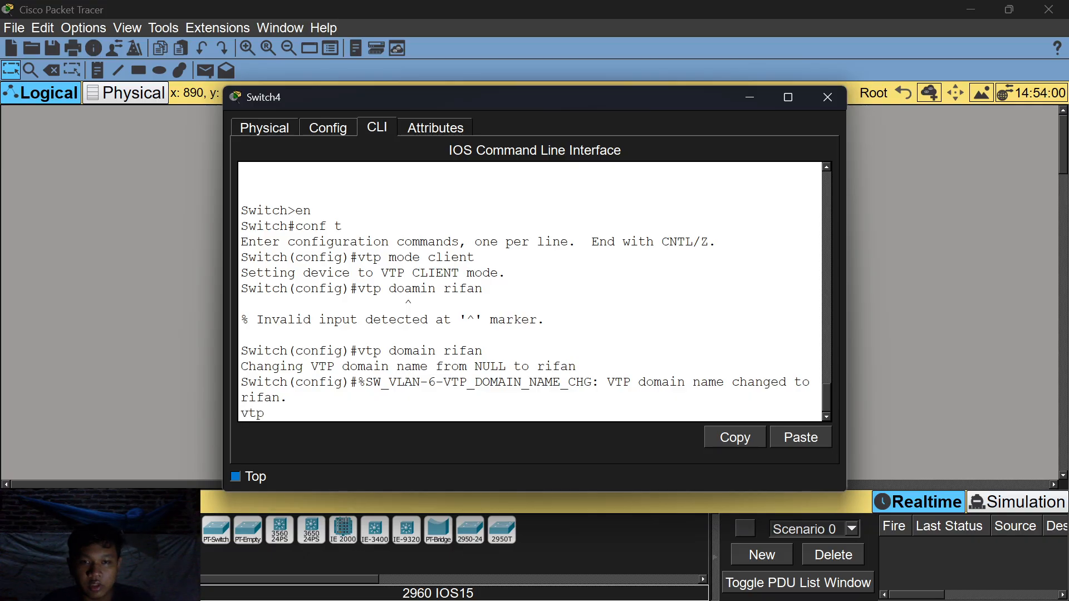
pyautogui.press('BackSpace')
pyautogui.press('BackSpace')
pyautogui.press('BackSpace')
pyautogui.press('Return')
pyautogui.write('v')
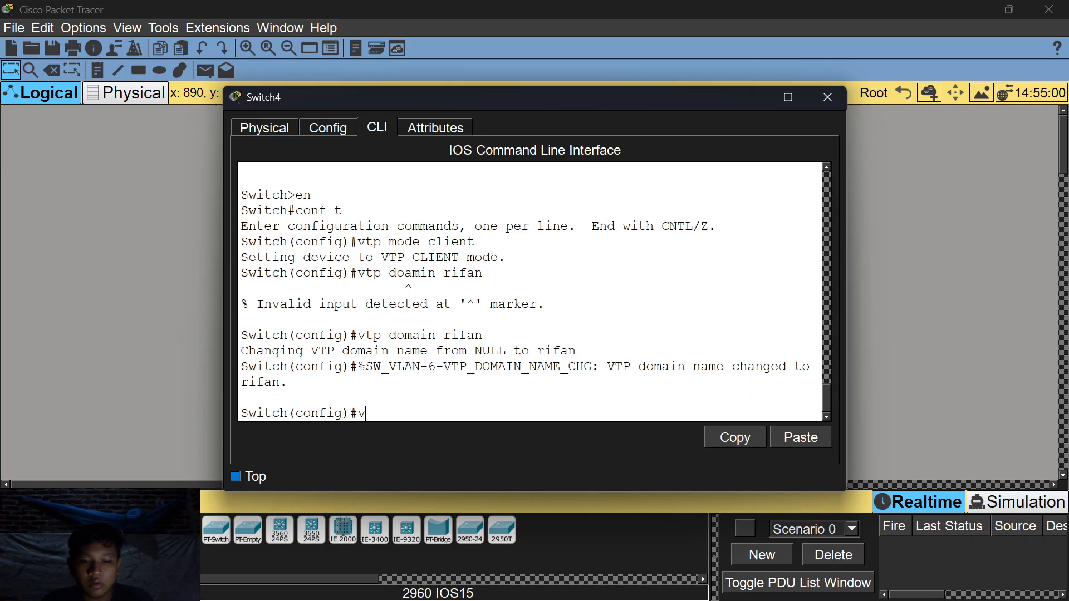
pyautogui.write('tp passwor')
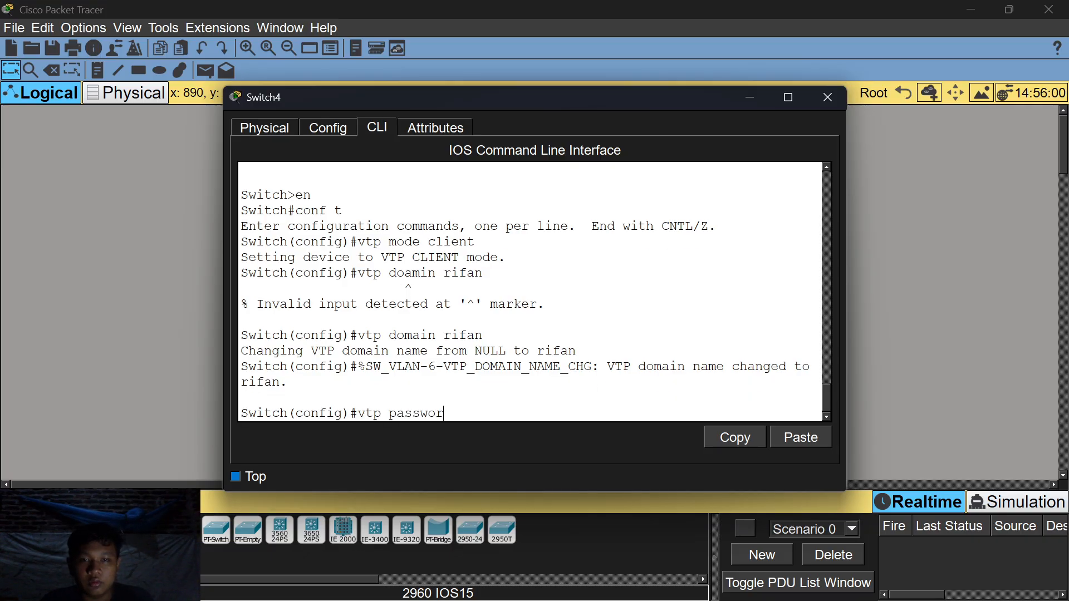
pyautogui.write('d 123')
pyautogui.press('Return')
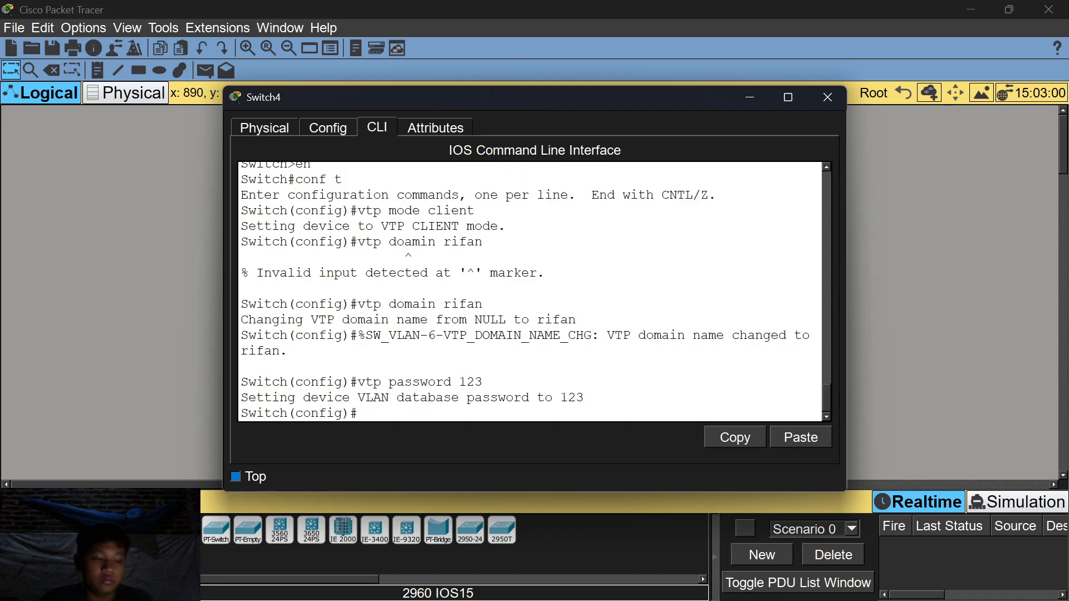
pyautogui.write('vlan 2')
pyautogui.press('Return')
pyautogui.write('vlan 3')
pyautogui.press('Return')
pyautogui.write('vlan')
pyautogui.press('BackSpace')
pyautogui.press('BackSpace')
pyautogui.press('BackSpace')
pyautogui.press('BackSpace')
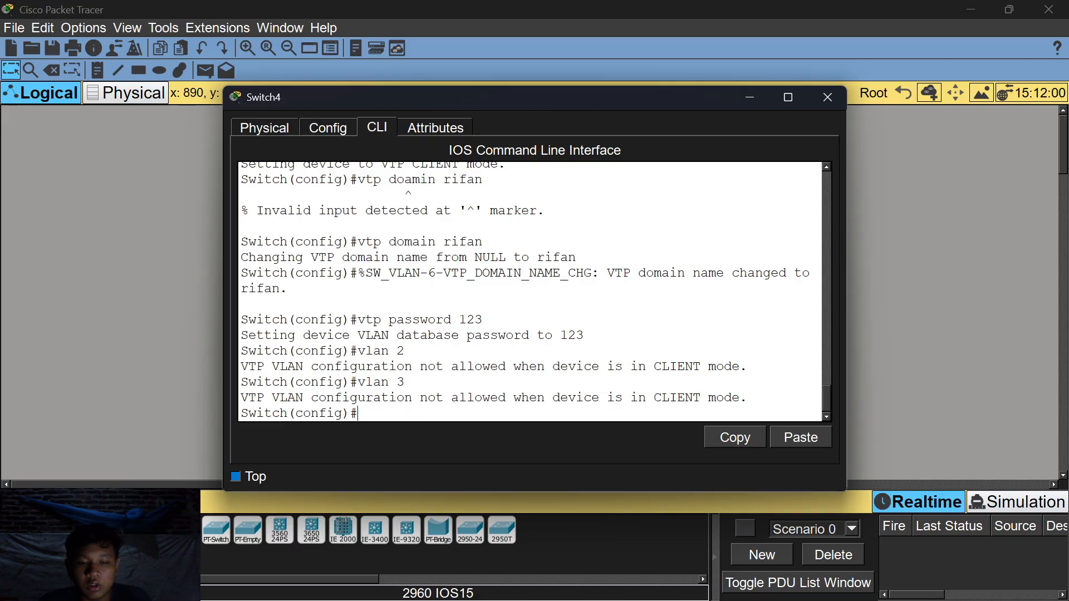
pyautogui.press('Return')
pyautogui.write('dp')
pyautogui.press('BackSpace')
pyautogui.write('o vtp')
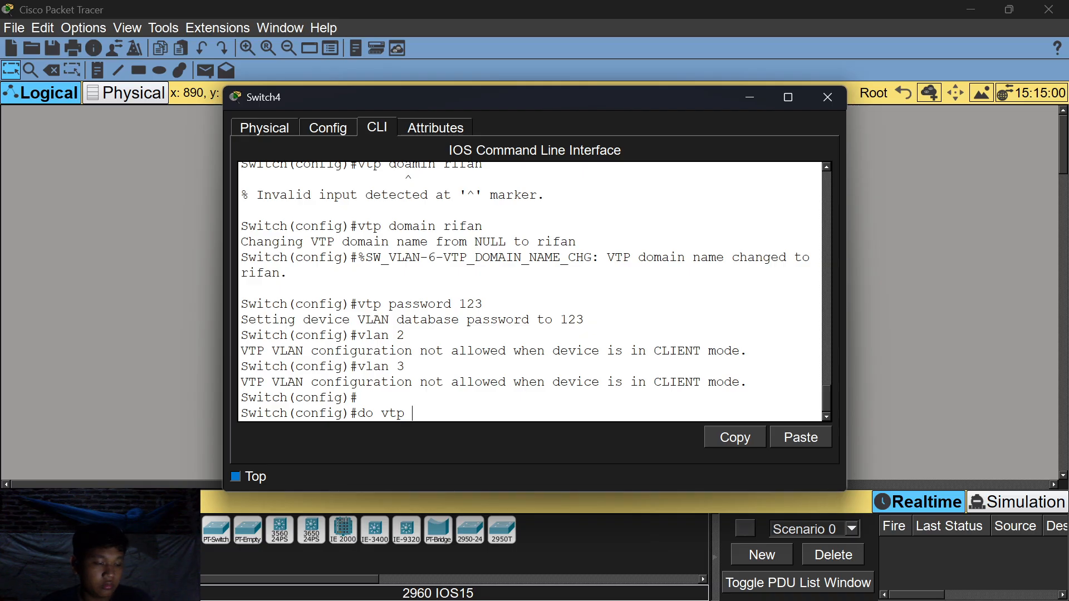
pyautogui.press('BackSpace')
pyautogui.press('BackSpace')
pyautogui.press('BackSpace')
pyautogui.write('lan')
pyautogui.press('Return')
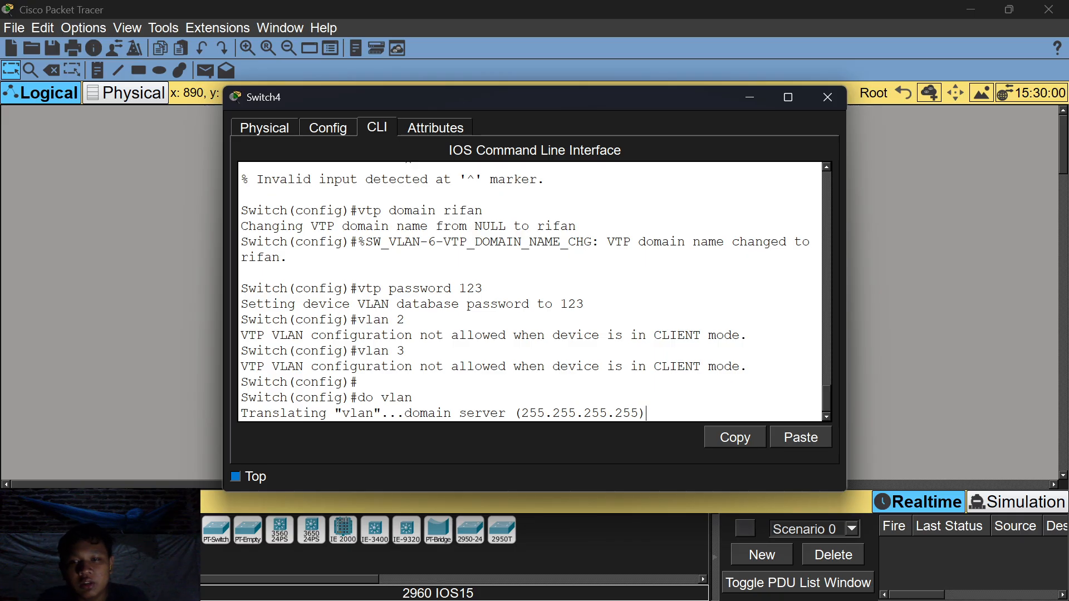
pyautogui.press('Return')
pyautogui.press('Return')
pyautogui.press('Return')
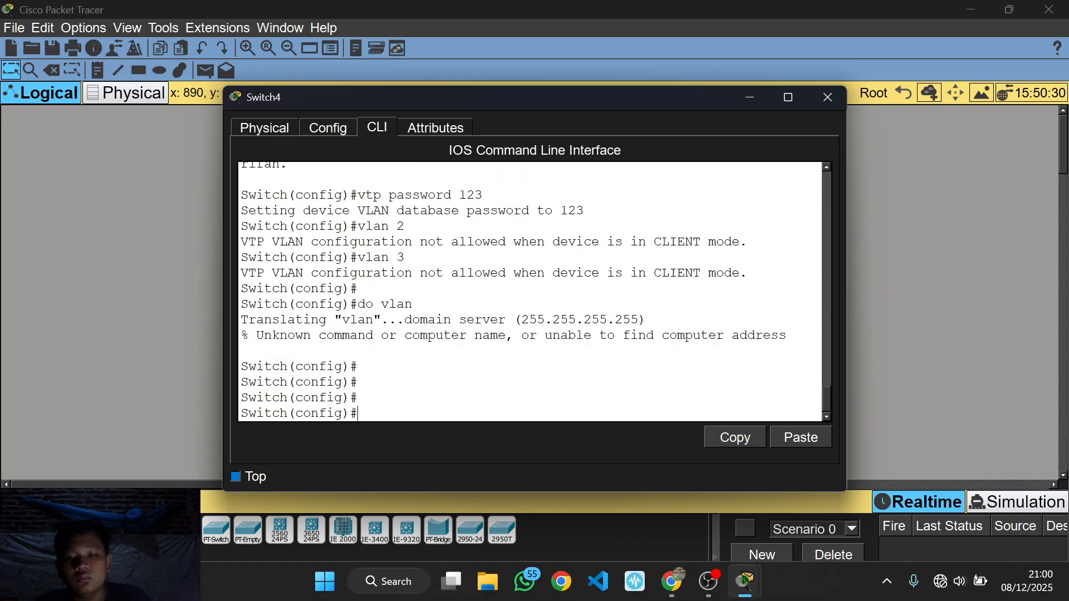
pyautogui.write('do whos')
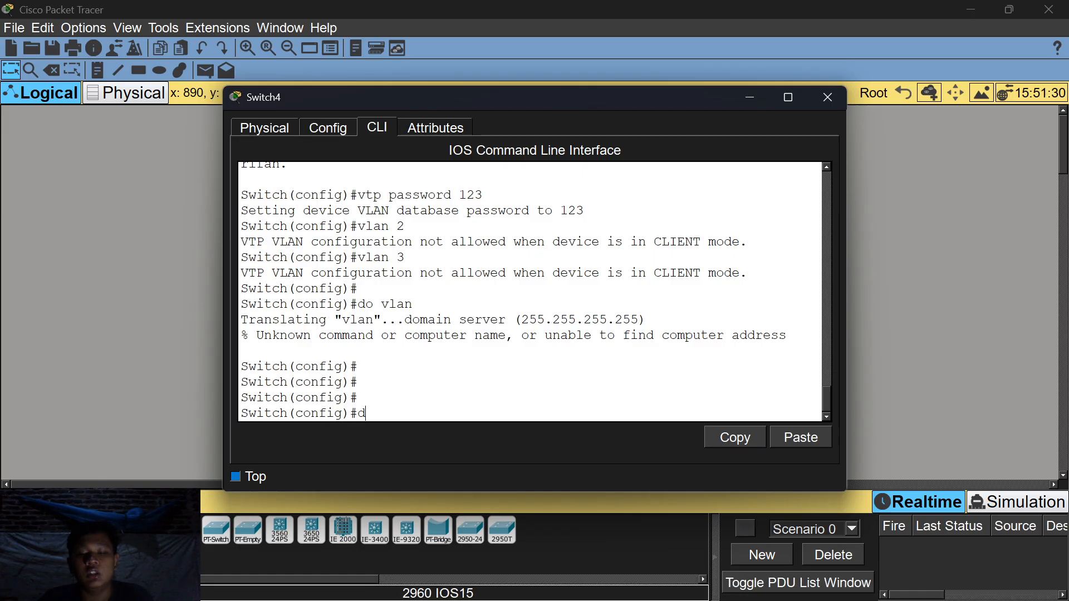
# Display Switch4's VLAN table with 'show vlan'.
pyautogui.press('BackSpace')
pyautogui.press('BackSpace')
pyautogui.press('BackSpace')
pyautogui.write('show')
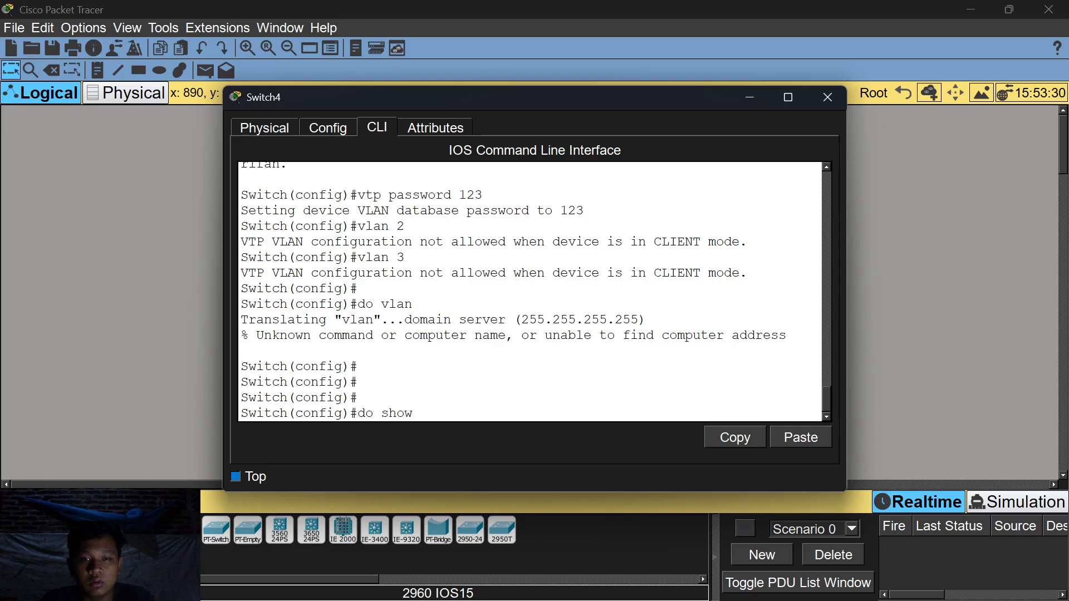
pyautogui.write(' vlan')
pyautogui.press('Return')
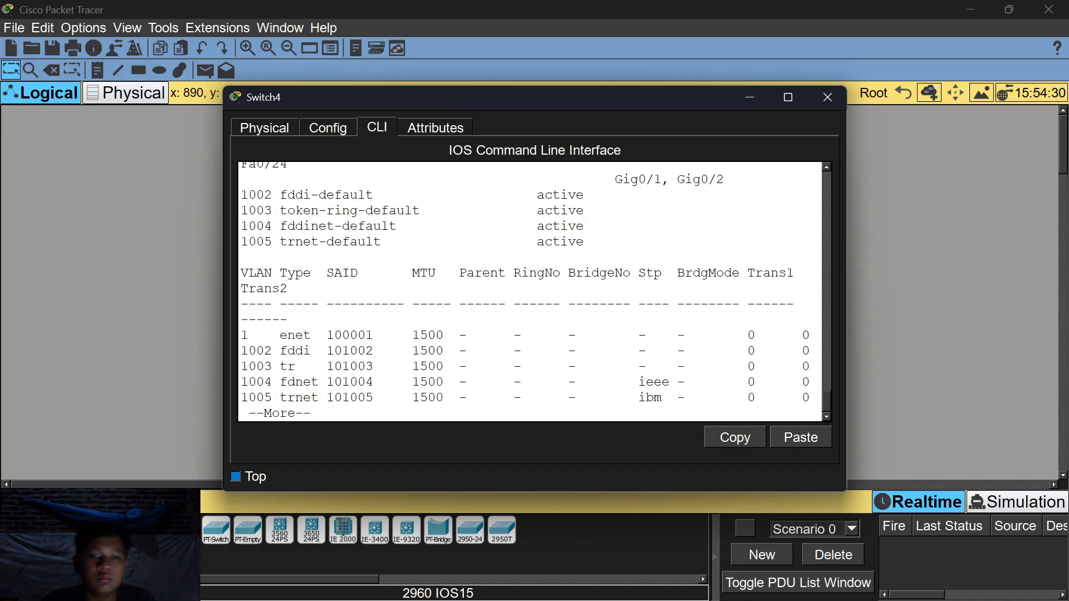
pyautogui.scroll(8, 529, 289)
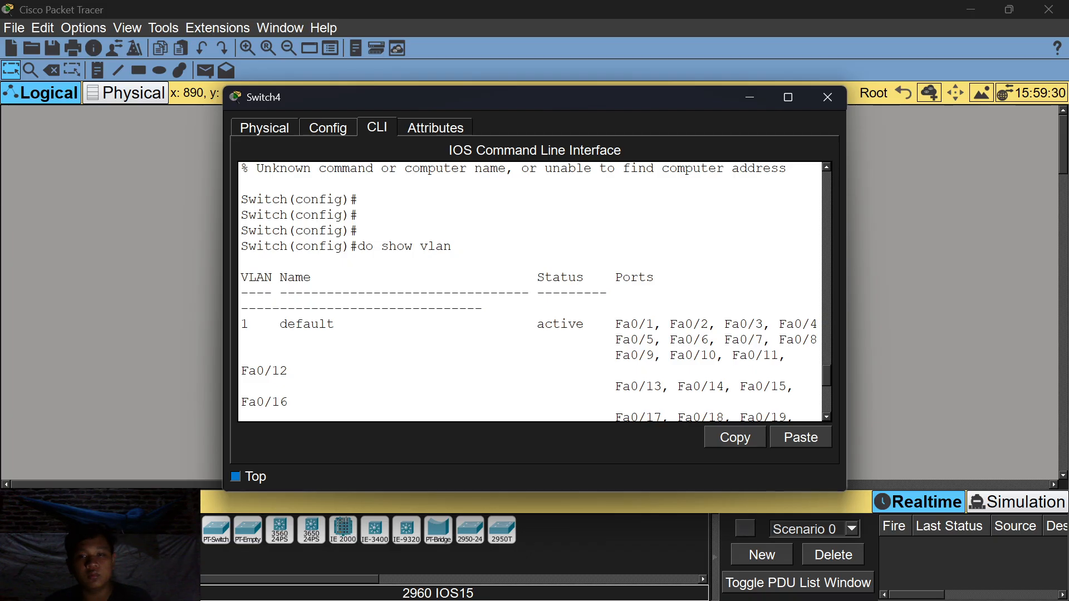
pyautogui.scroll(-6, 530, 292)
pyautogui.press('space')
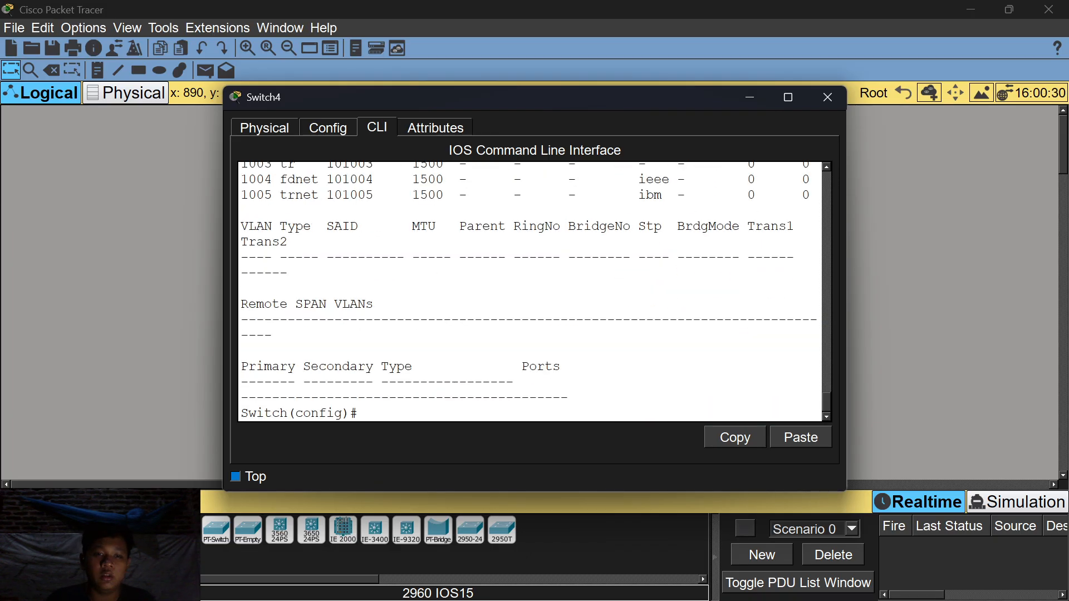
# Try creating VLAN 2, refused in client mode, and type 'vtp mode server'.
pyautogui.write('vlan 2')
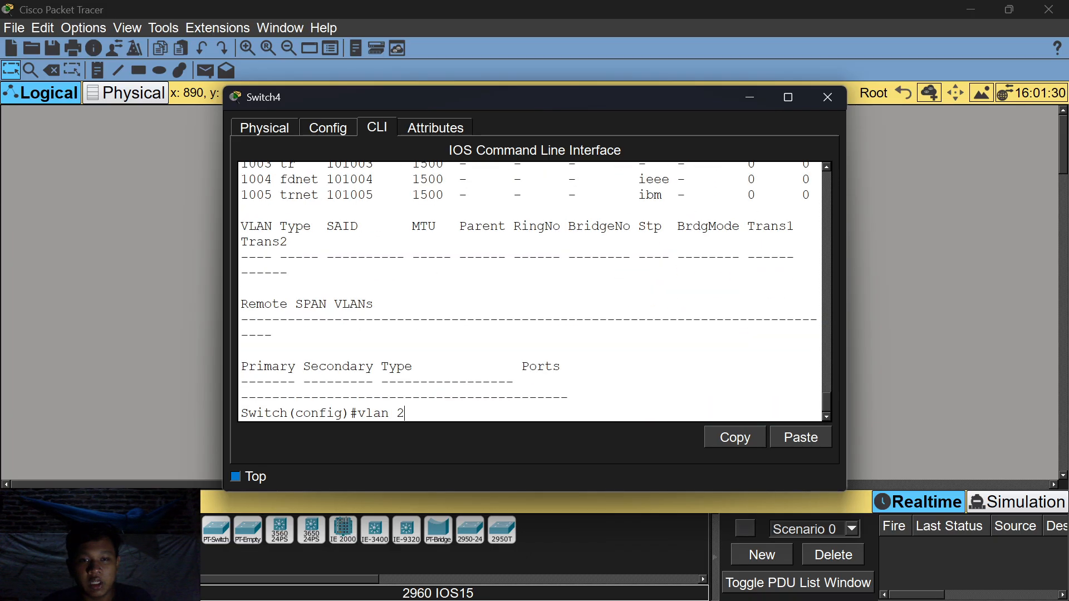
pyautogui.press('Return')
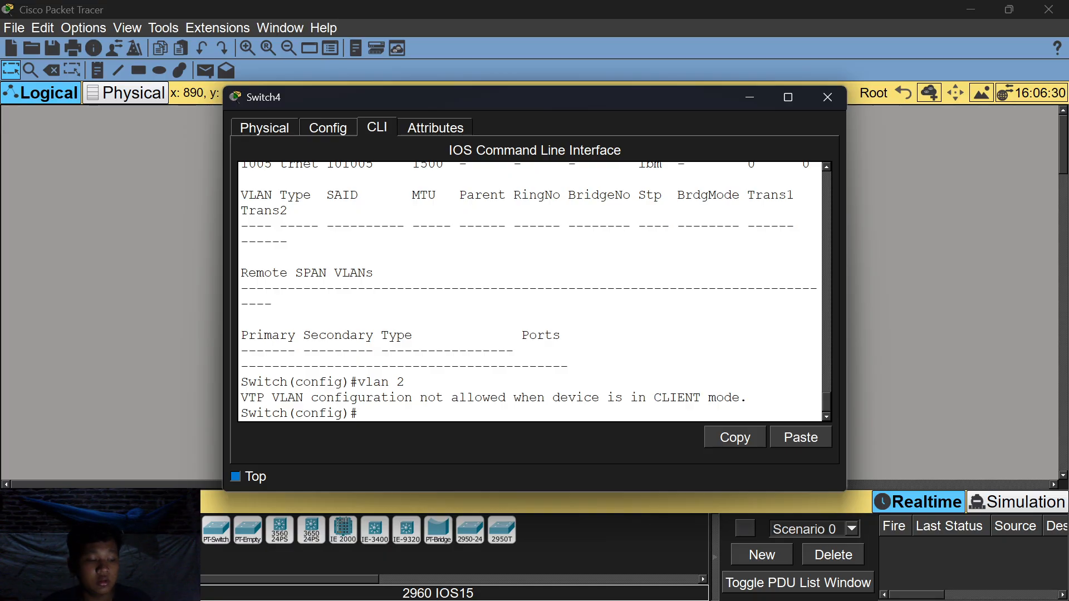
pyautogui.write('vtp')
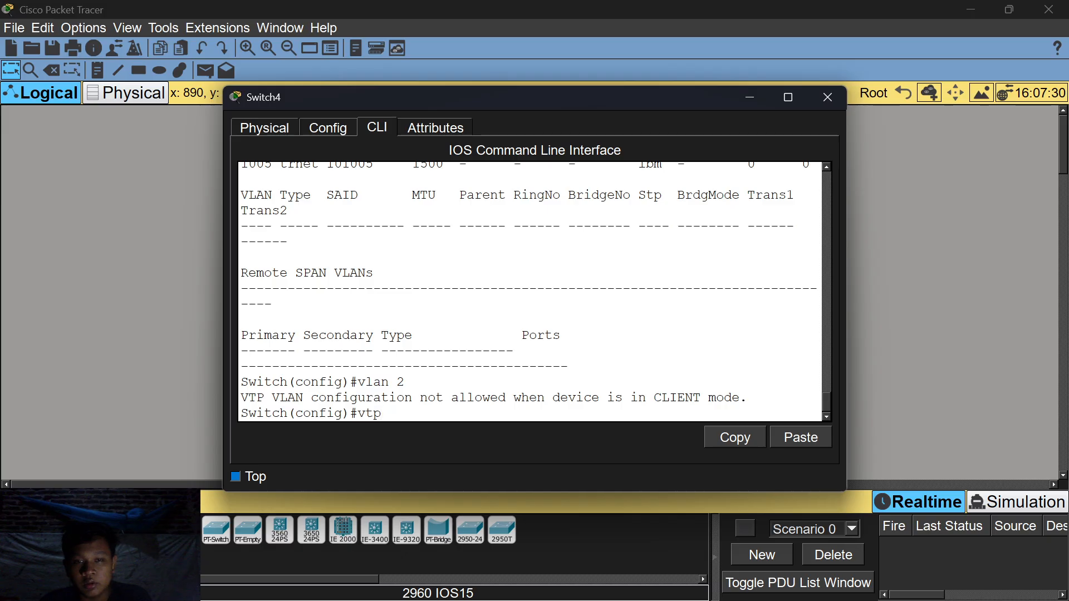
pyautogui.write(' mode server')
# Make Switch4 a VTP server and create VLANs 2 through 9.
pyautogui.press('Return')
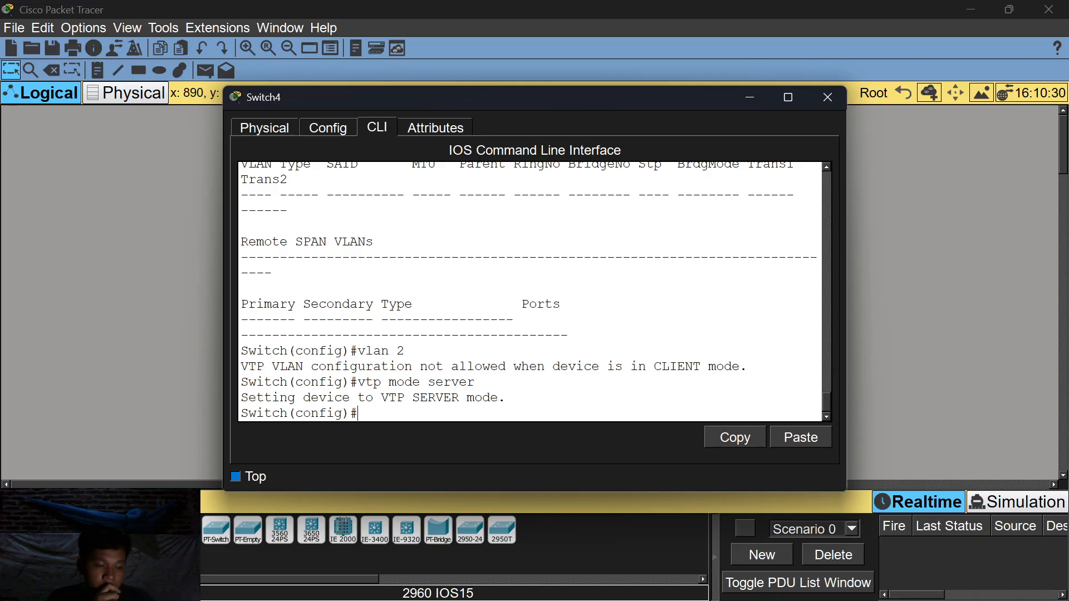
pyautogui.write('vlan 2')
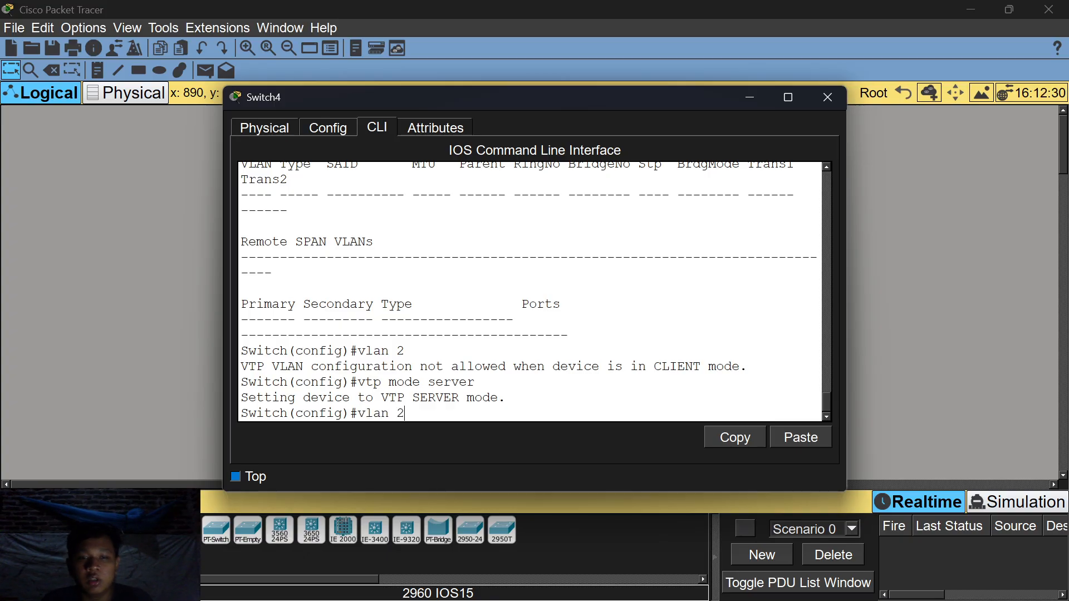
pyautogui.press('Return')
pyautogui.write('vlan 3')
pyautogui.press('Return')
pyautogui.write('vlan 4')
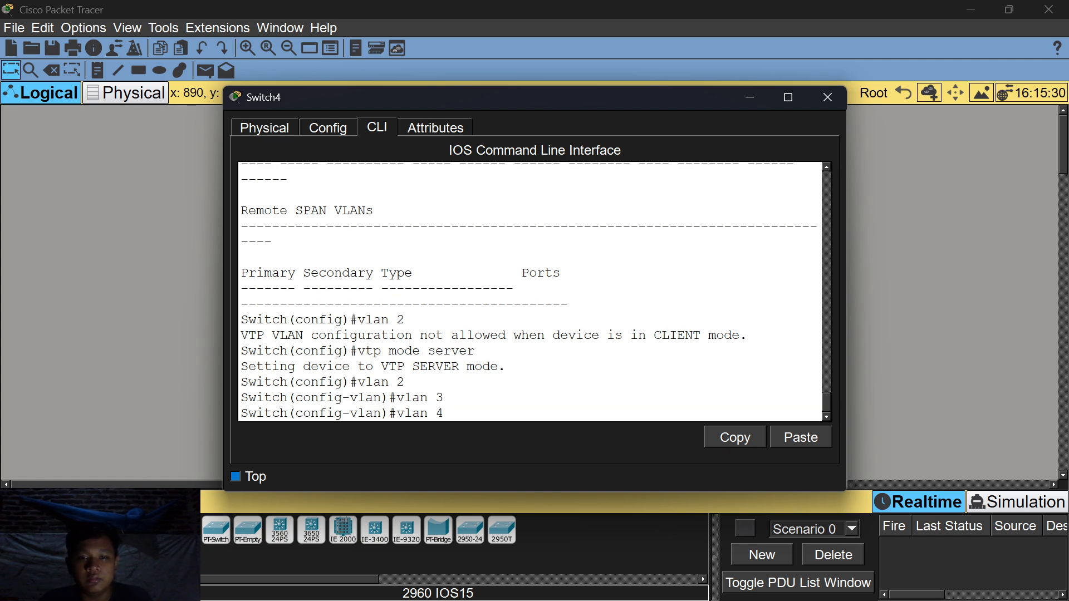
pyautogui.press('Return')
pyautogui.write('vlan)#vlan 5')
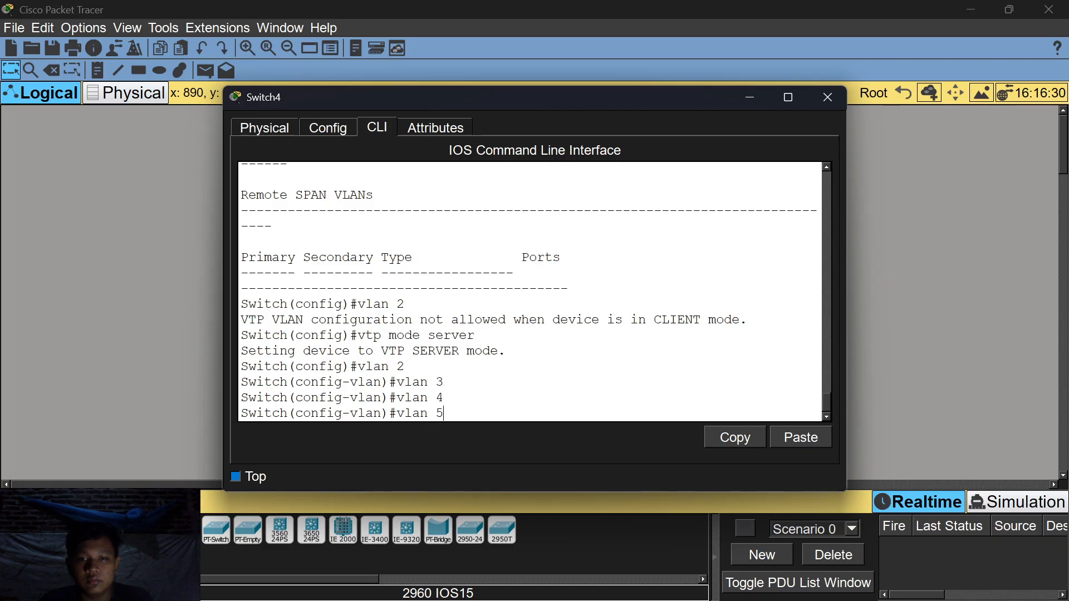
pyautogui.press('Return')
pyautogui.write('vlan)#vlan')
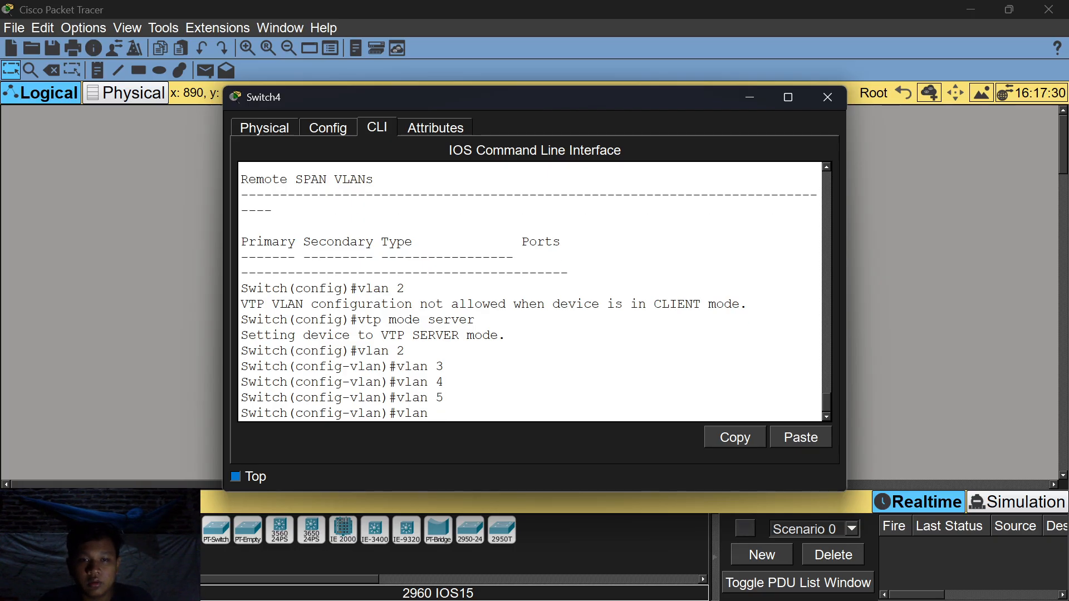
pyautogui.write(' 6')
pyautogui.press('Return')
pyautogui.write('vlan')
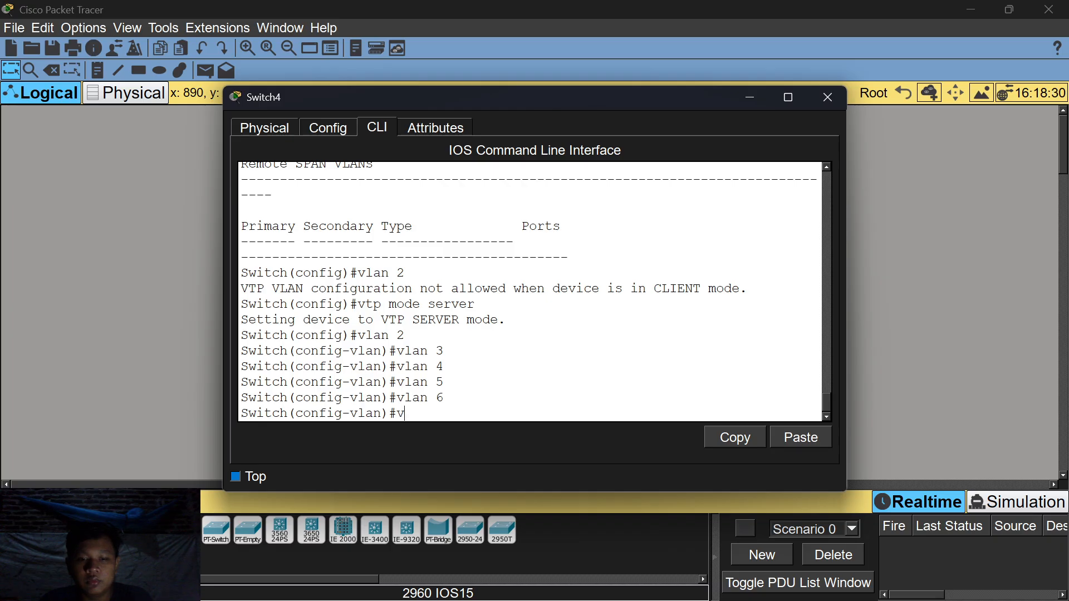
pyautogui.write(' 7')
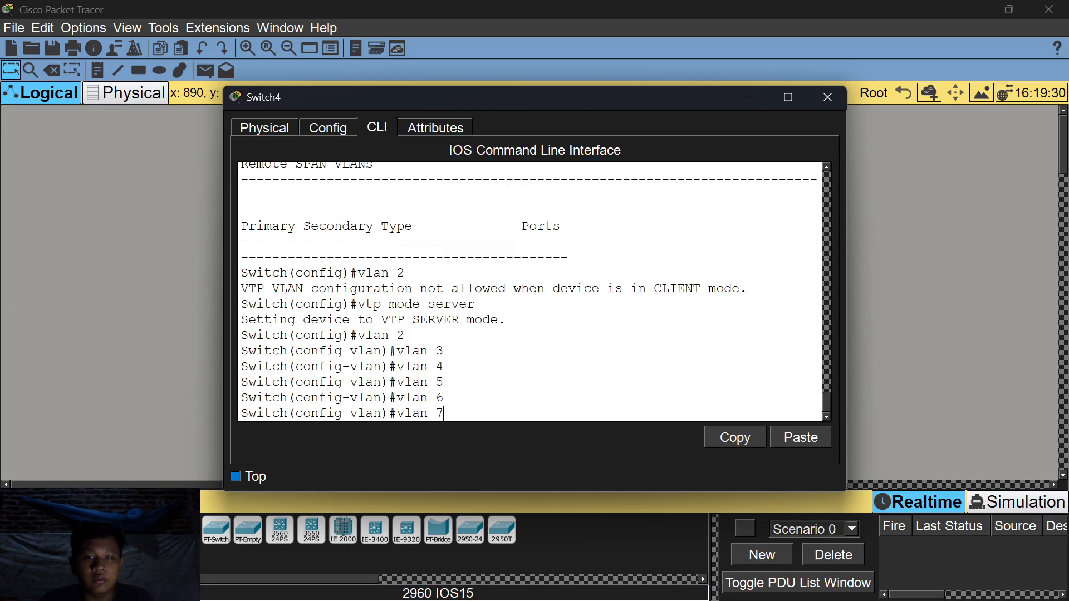
pyautogui.press('Return')
pyautogui.write('vlan)#vlan')
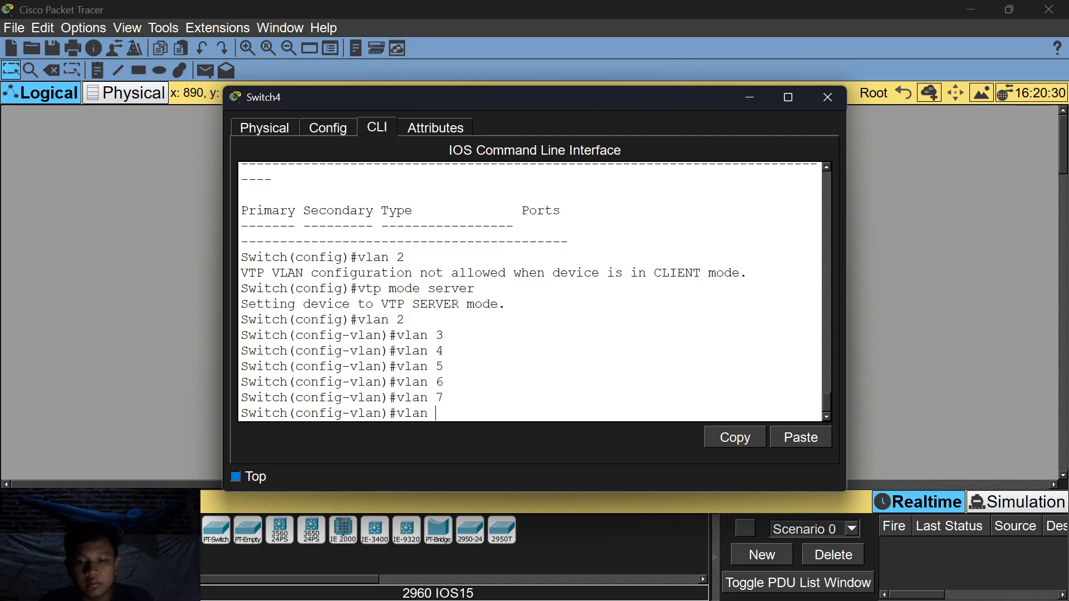
pyautogui.write(' 8')
pyautogui.press('Return')
pyautogui.write('vlan)#vlan')
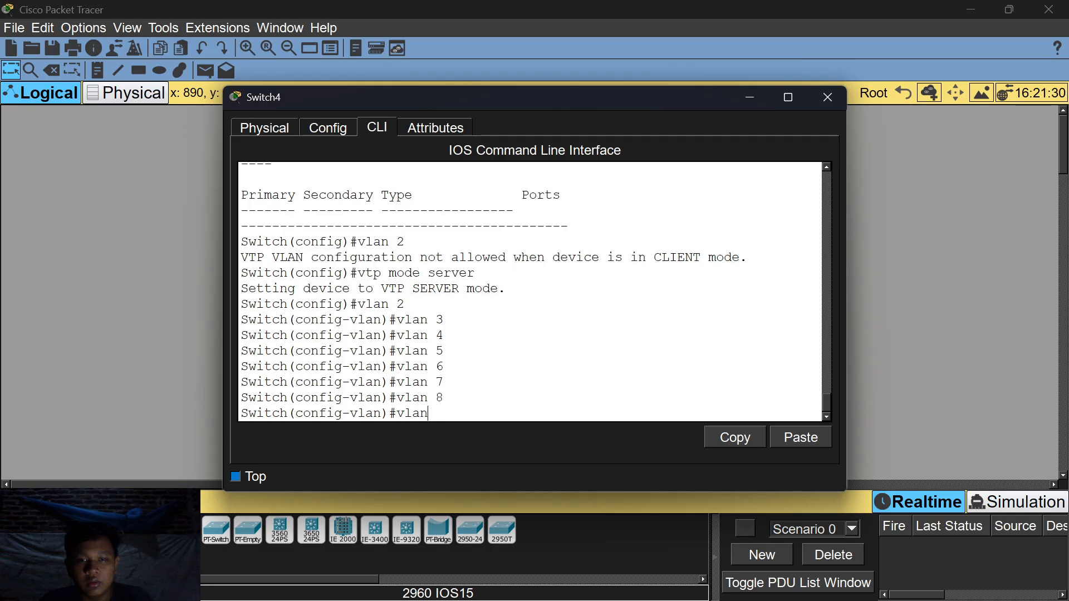
pyautogui.write(' 9')
pyautogui.press('Return')
# Create VLANs 10 through 14 on Switch4.
pyautogui.write('vlan)#vl')
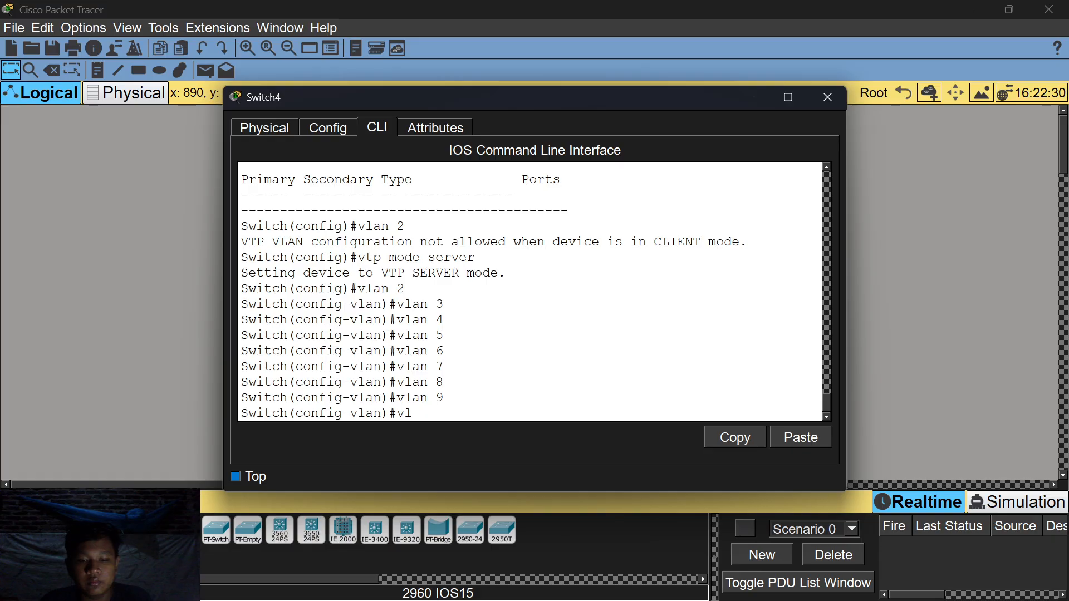
pyautogui.write(' 10')
pyautogui.press('Return')
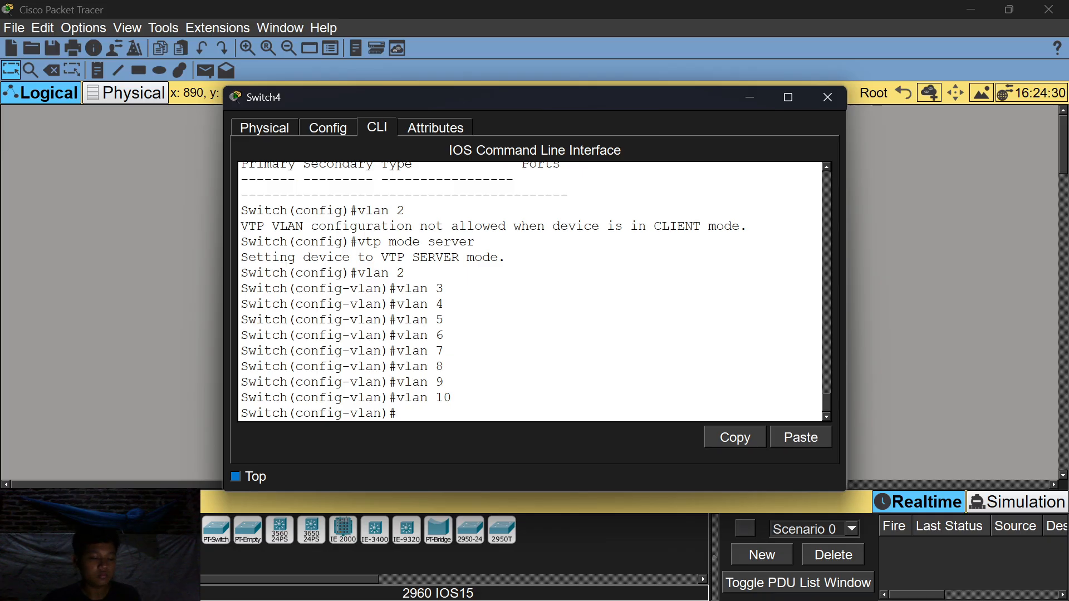
pyautogui.write('vlan')
pyautogui.press('Return')
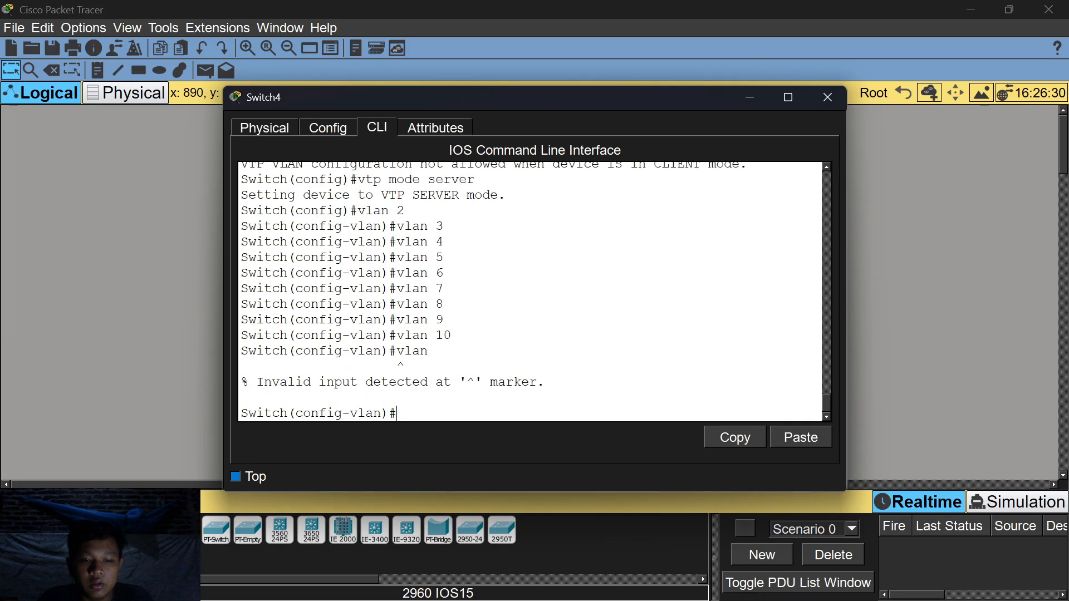
pyautogui.write('vlan ')
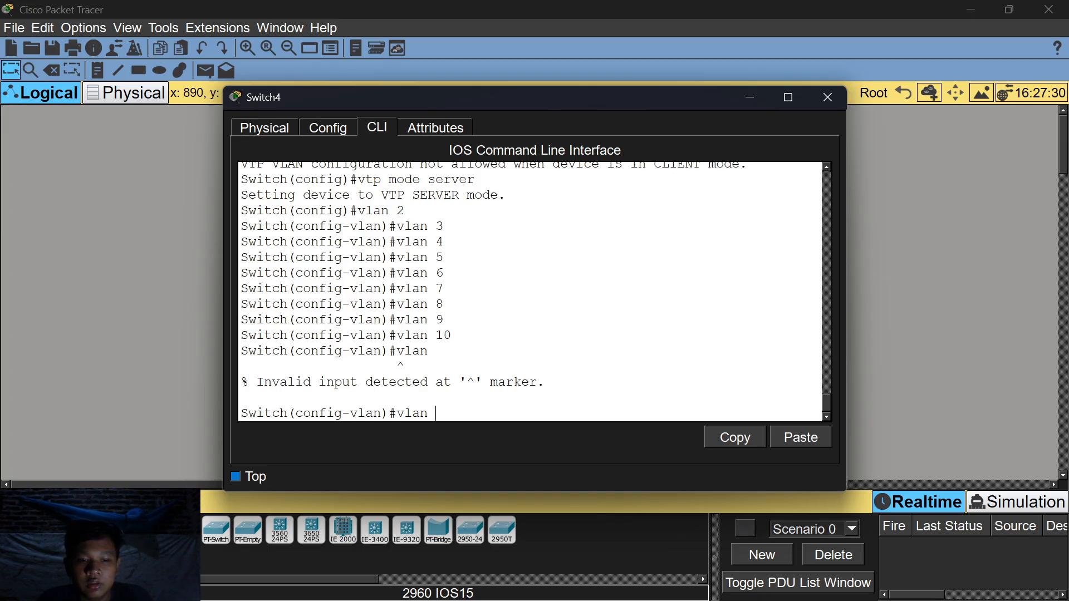
pyautogui.write('11')
pyautogui.press('Return')
pyautogui.write('vla')
pyautogui.press('BackSpace')
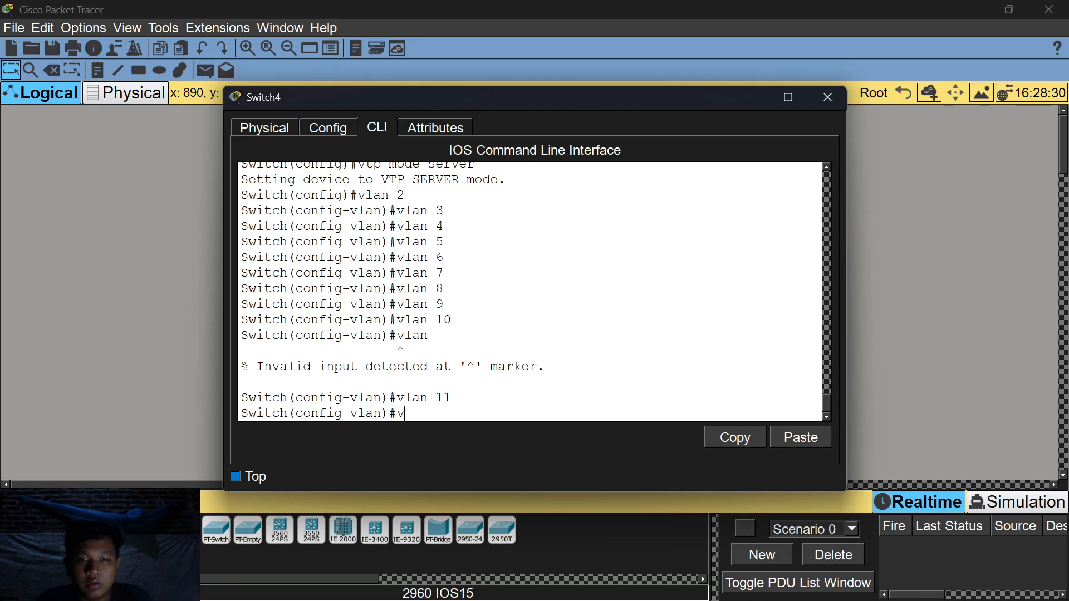
pyautogui.write('lan 12')
pyautogui.press('Return')
pyautogui.write('v;')
pyautogui.press('BackSpace')
pyautogui.write('la')
pyautogui.press('BackSpace')
pyautogui.press('BackSpace')
pyautogui.press('BackSpace')
pyautogui.write('vlan 13')
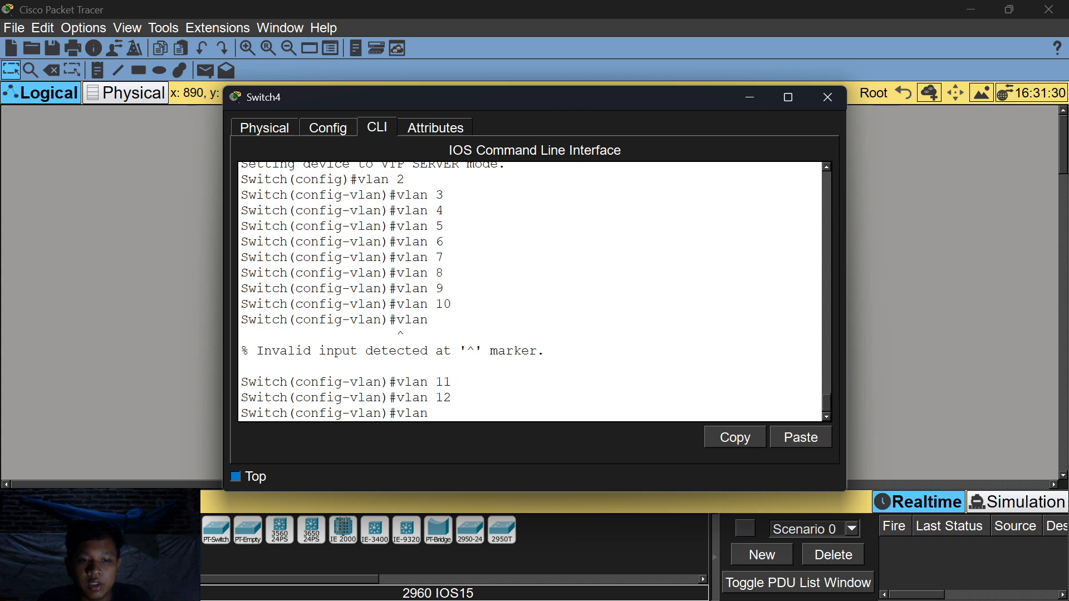
pyautogui.press('Return')
pyautogui.write('vlan)#vlan')
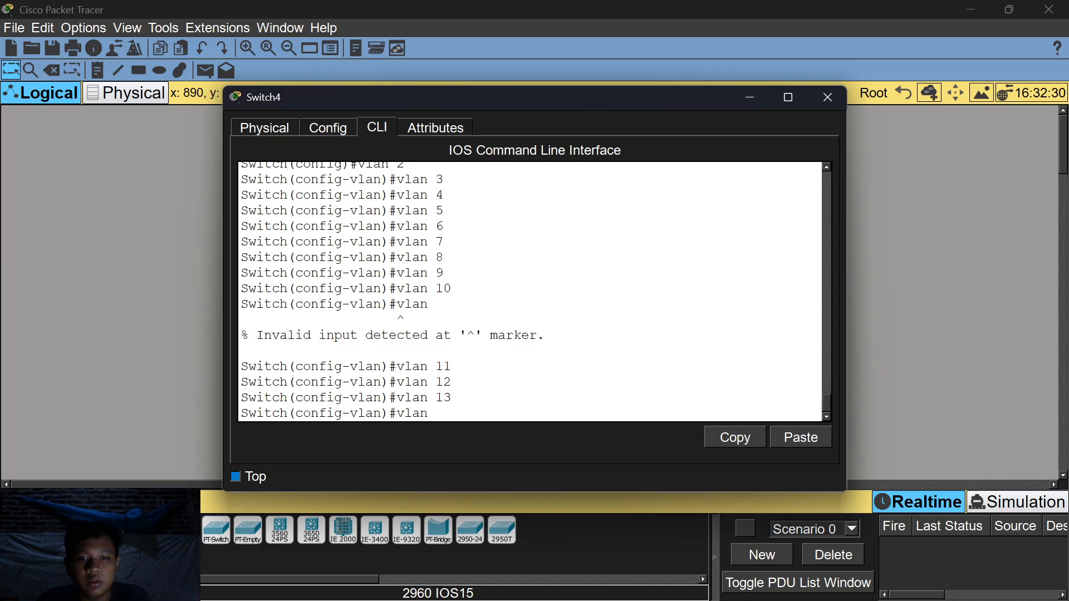
pyautogui.write(' 14')
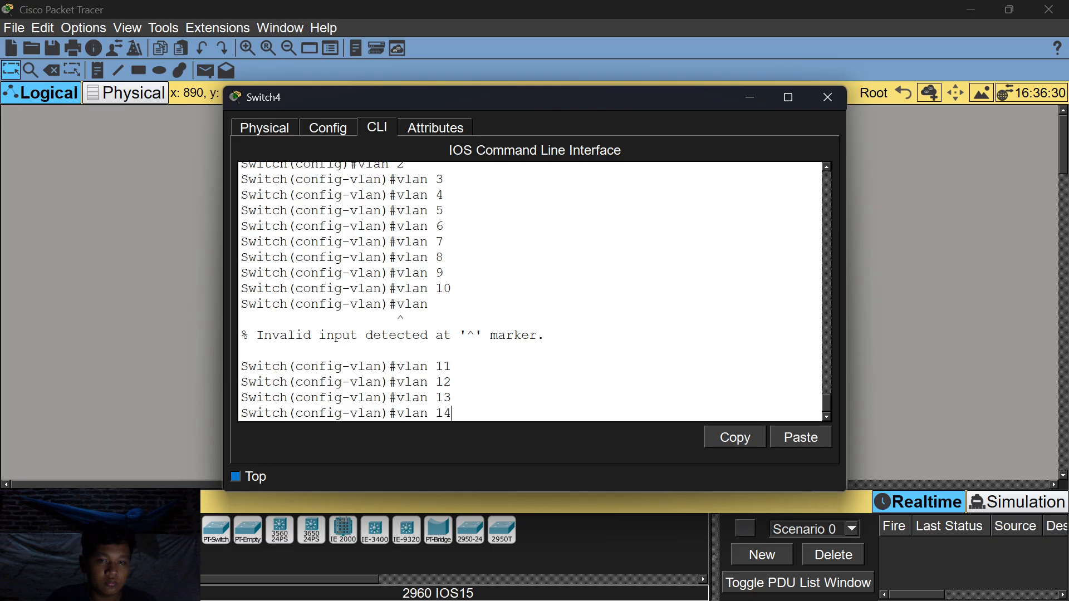
pyautogui.press('Return')
# List Switch4's VLANs and check its VTP status.
pyautogui.write('do')
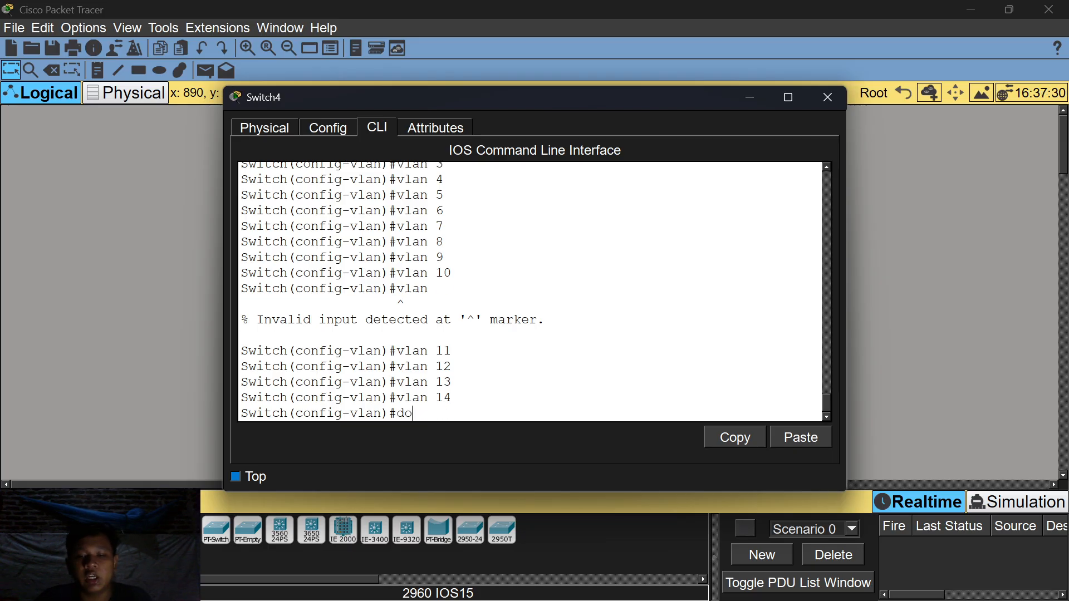
pyautogui.write(' show ')
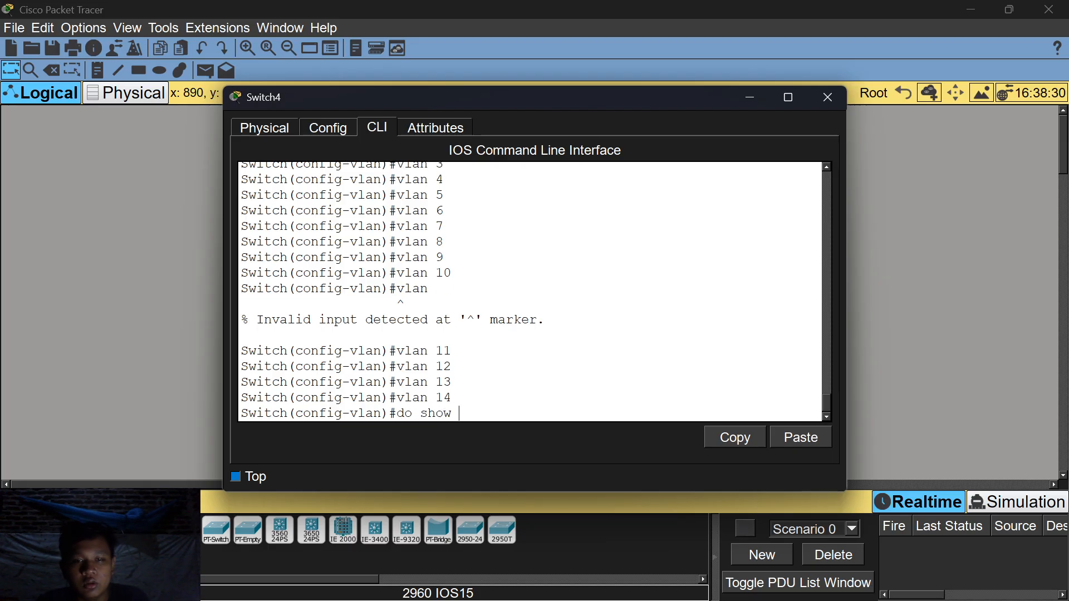
pyautogui.write('vlan')
pyautogui.press('Return')
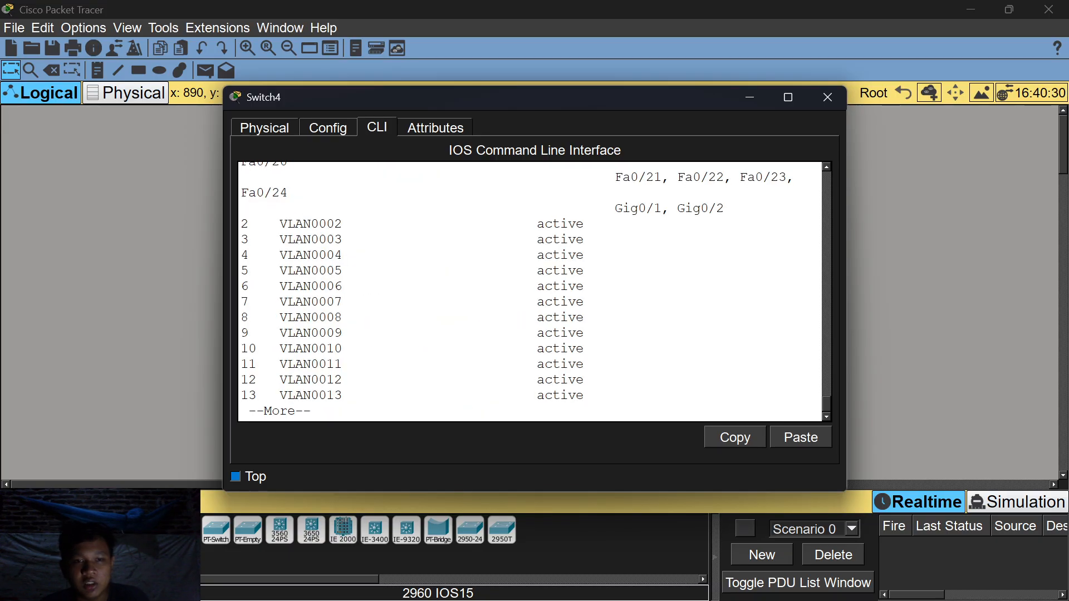
pyautogui.scroll(5, 534, 292)
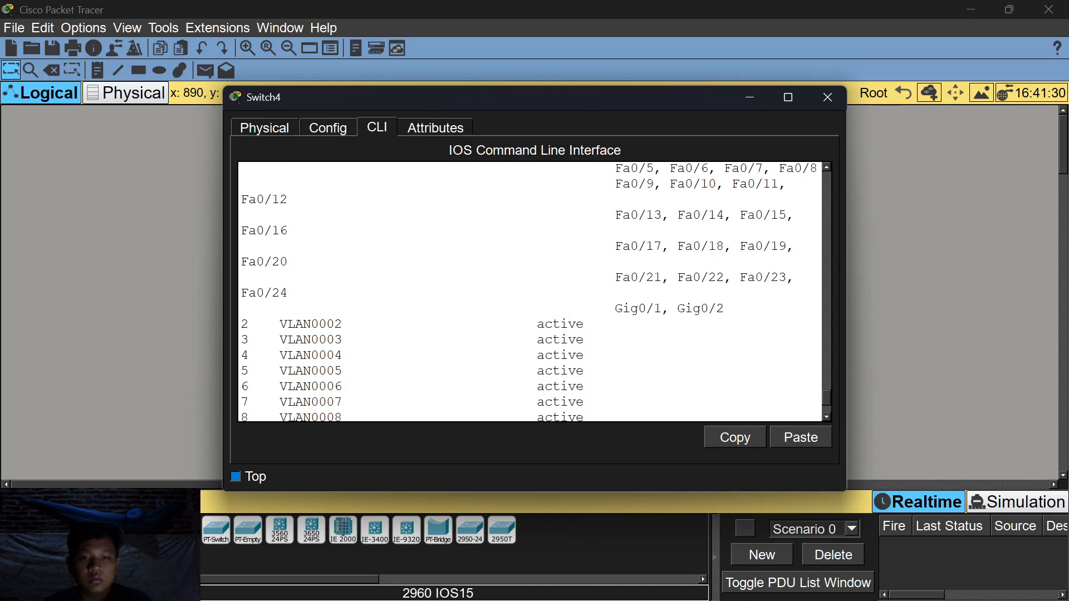
pyautogui.scroll(-3, 534, 293)
pyautogui.scroll(-2, 535, 292)
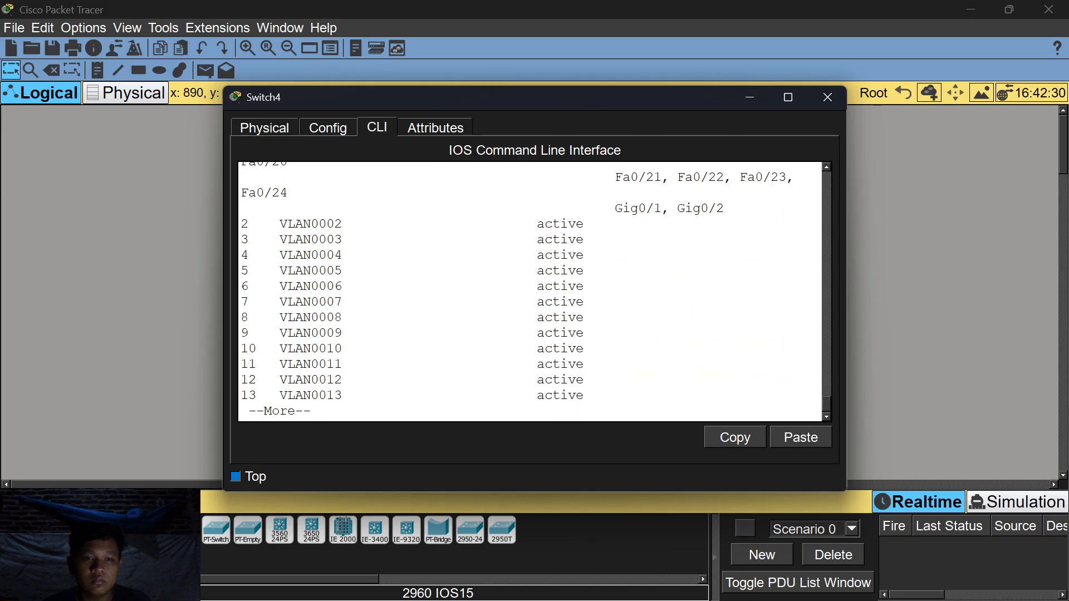
pyautogui.scroll(8, 534, 292)
pyautogui.scroll(-3, 535, 293)
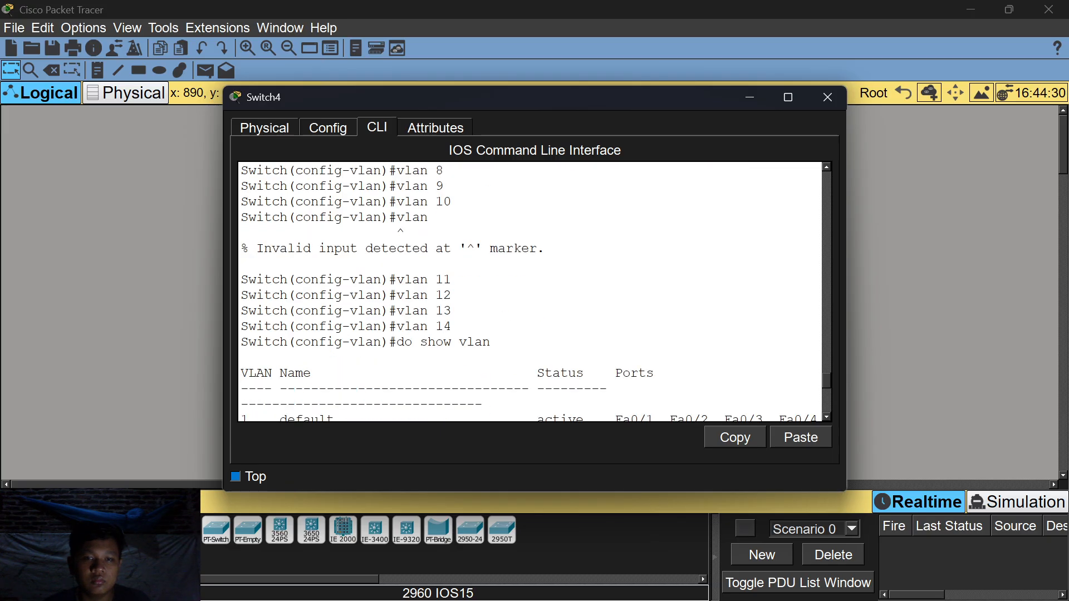
pyautogui.scroll(-8, 534, 292)
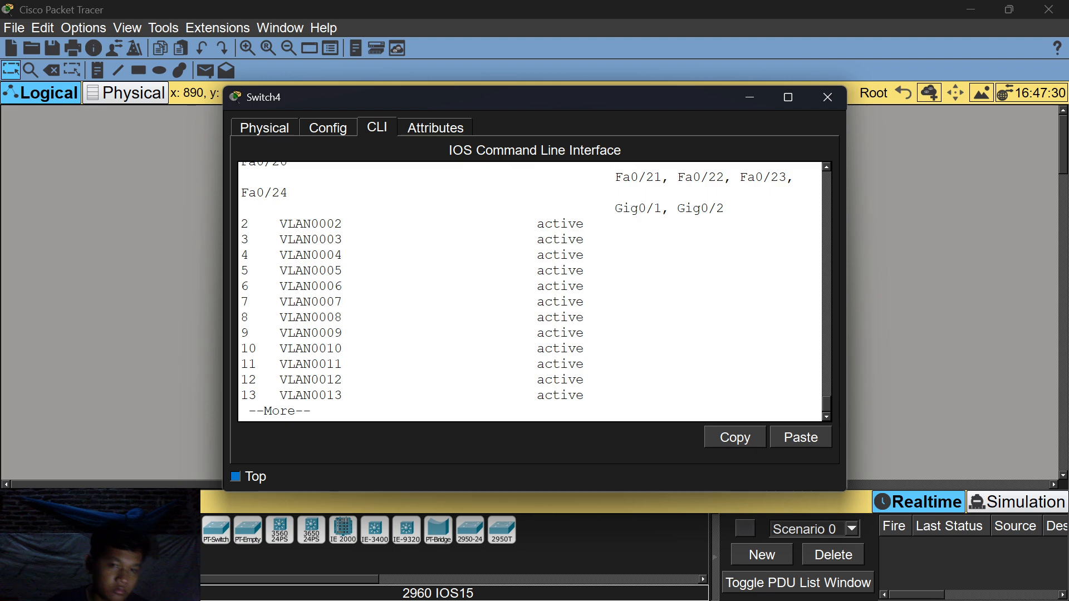
pyautogui.press('space')
pyautogui.press('space')
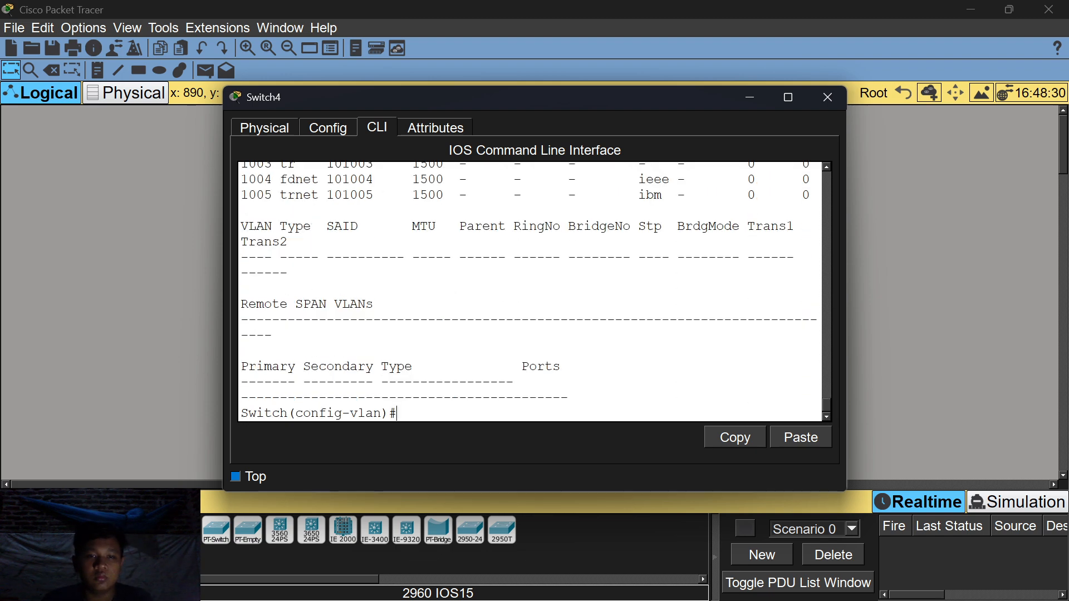
pyautogui.write('v')
pyautogui.write('do')
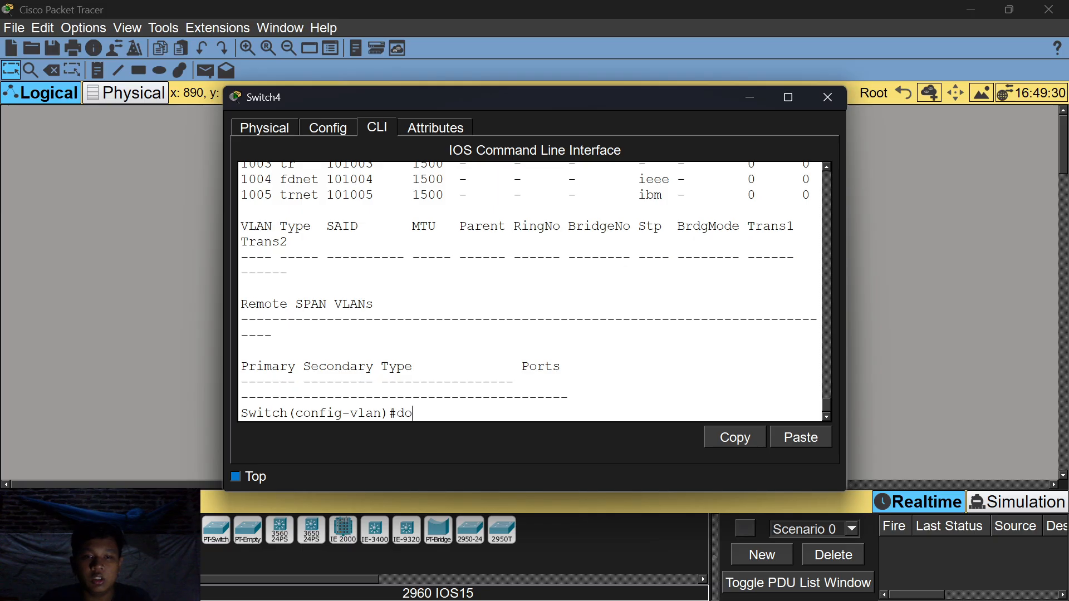
pyautogui.write(' show v')
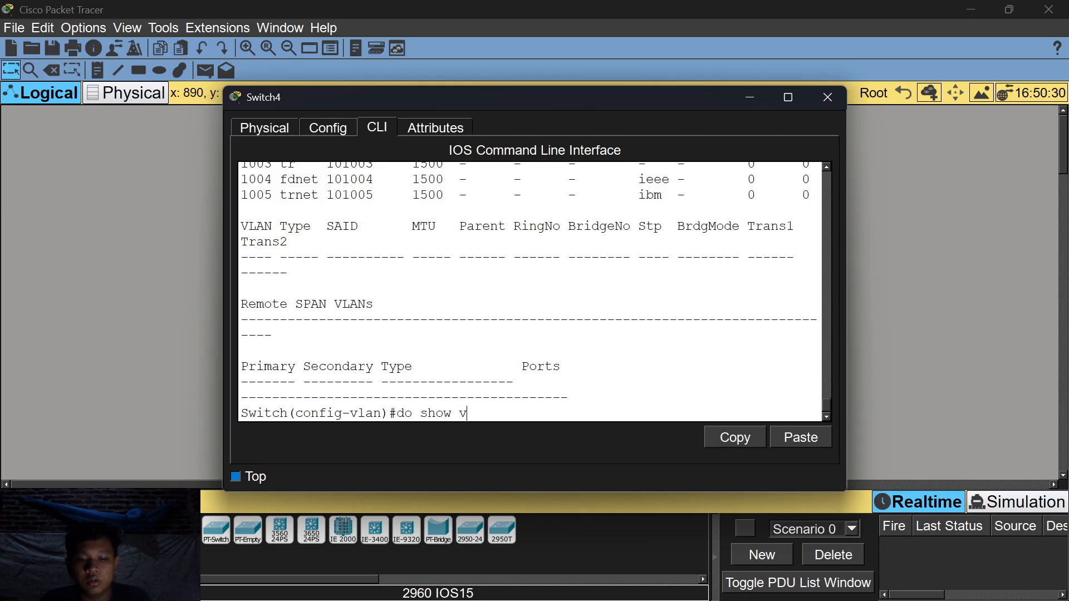
pyautogui.write('tp status')
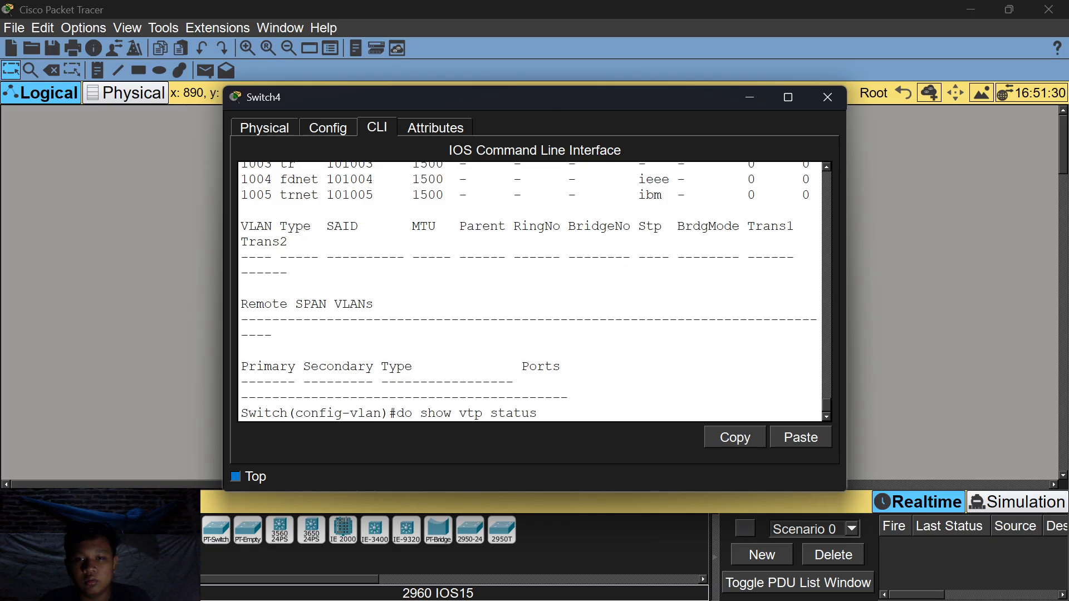
pyautogui.press('Return')
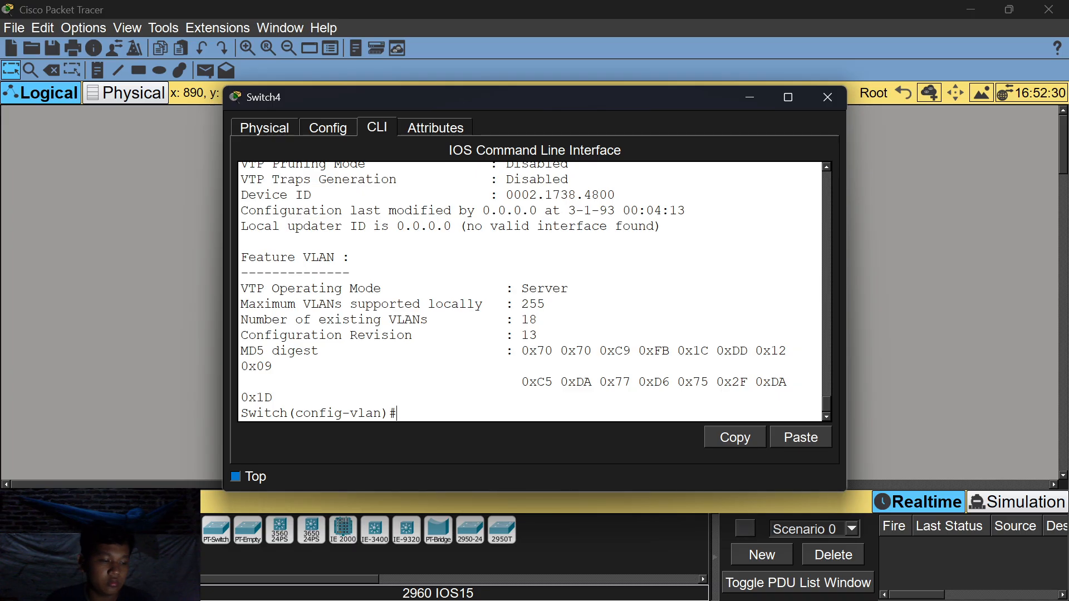
# Create VLAN 14 and confirm VLANs 2 through 14 show as active.
pyautogui.write('vla')
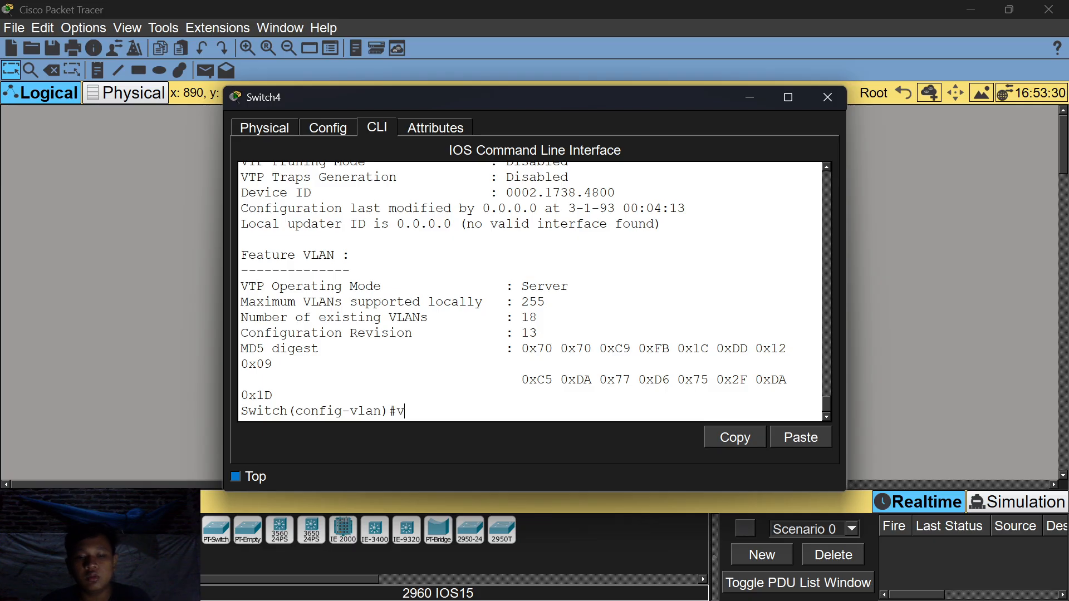
pyautogui.write('n 14')
pyautogui.press('Return')
pyautogui.write('do')
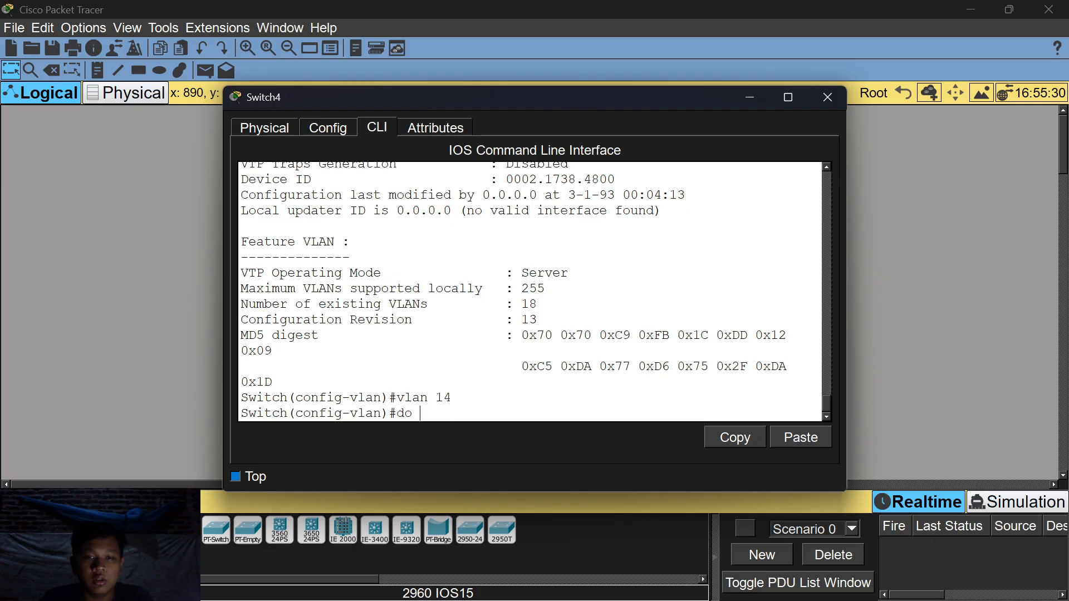
pyautogui.write(' show vlan')
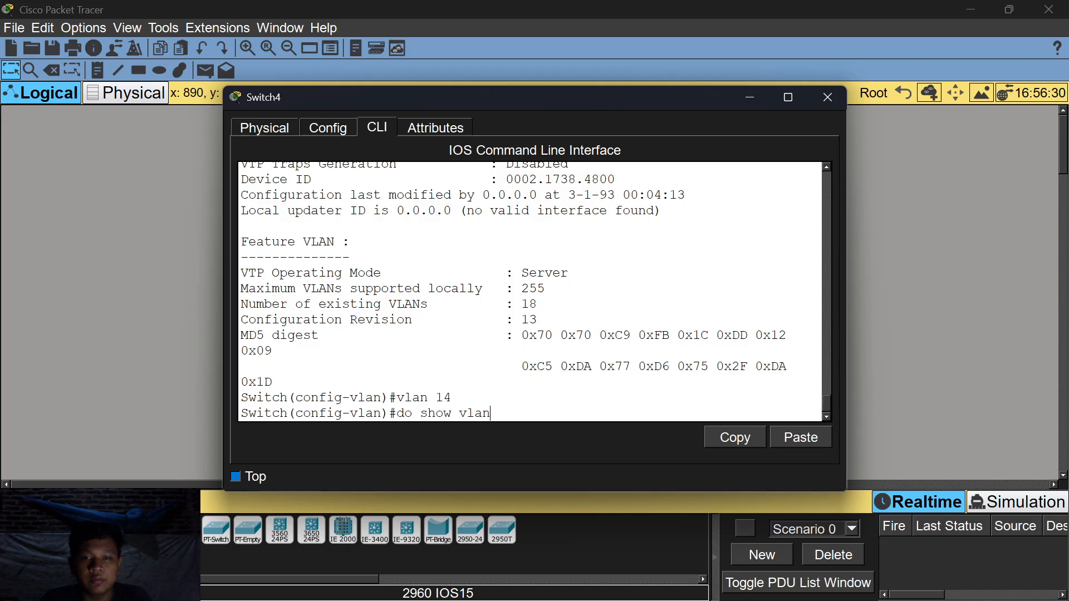
pyautogui.press('Return')
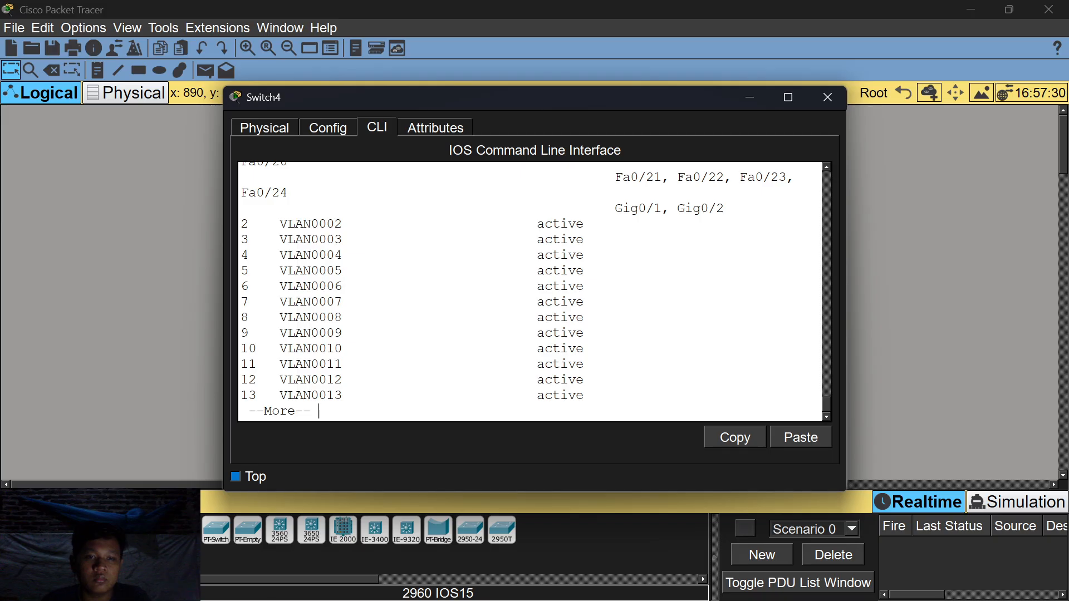
pyautogui.press('space')
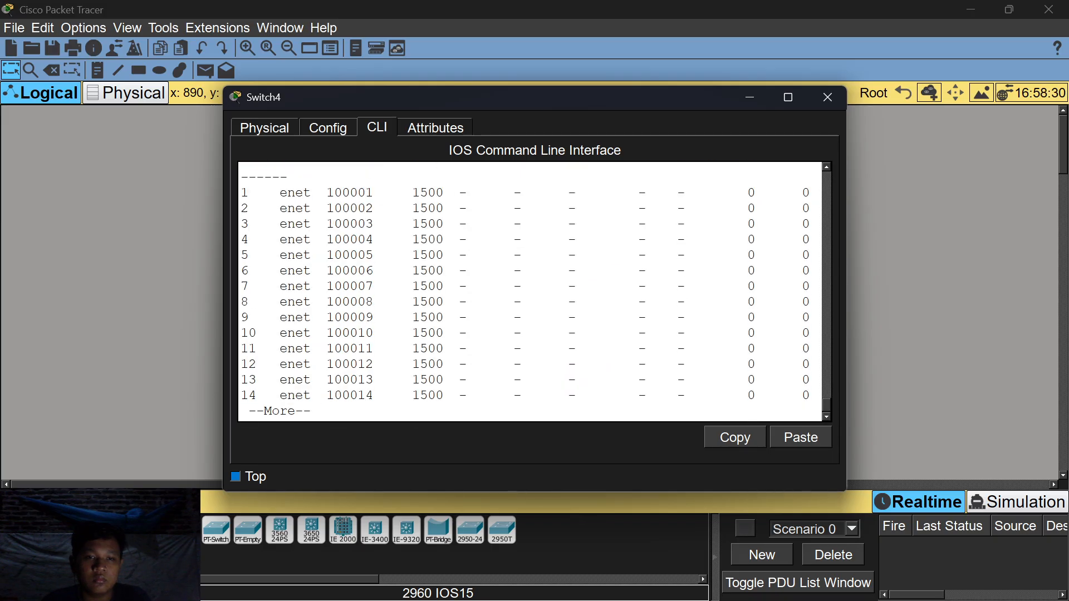
pyautogui.scroll(7, 535, 292)
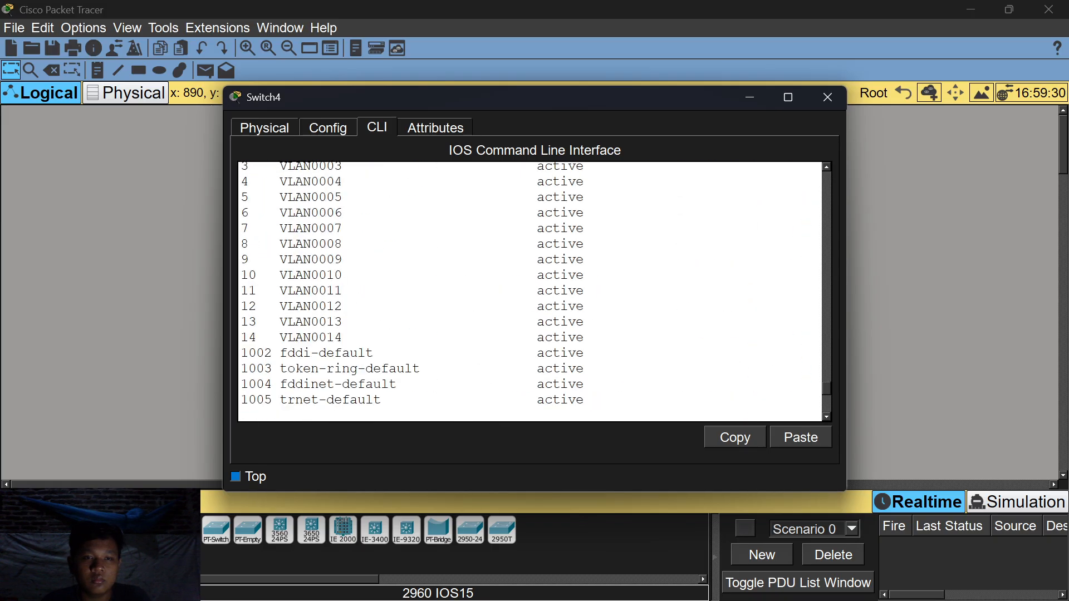
pyautogui.scroll(-7, 531, 291)
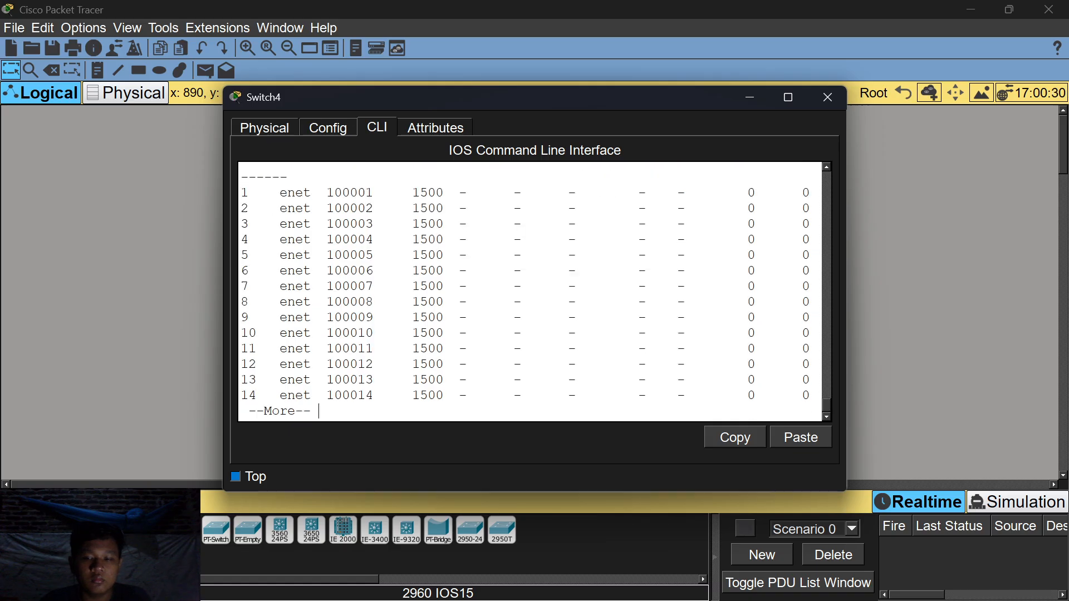
pyautogui.press('Return')
pyautogui.press('space')
# Recheck Switch4's VTP status with 'do show vtp status'.
pyautogui.write('do show')
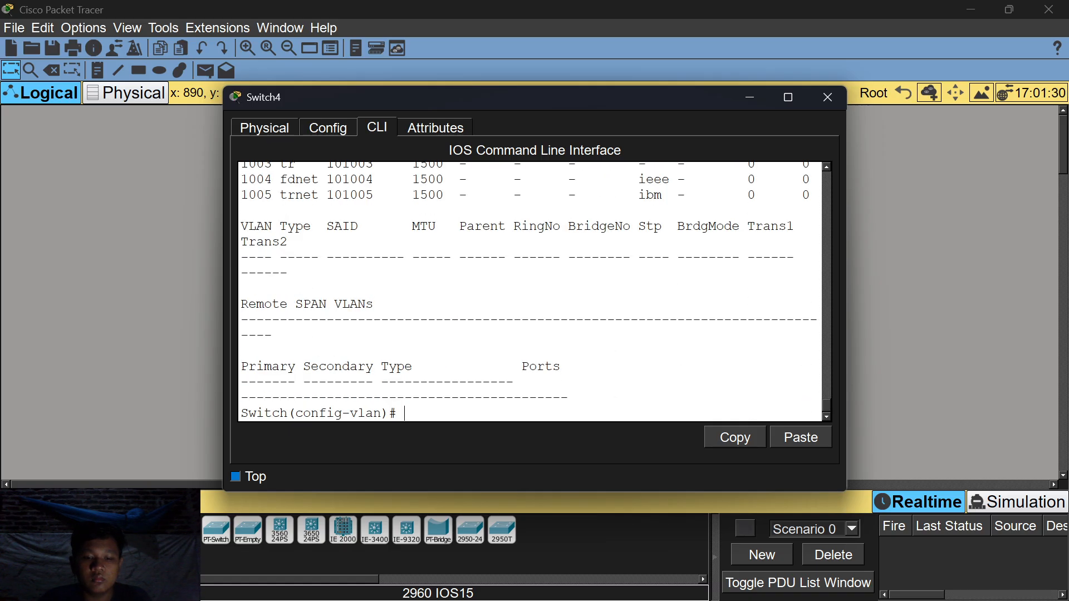
pyautogui.write(' vlan')
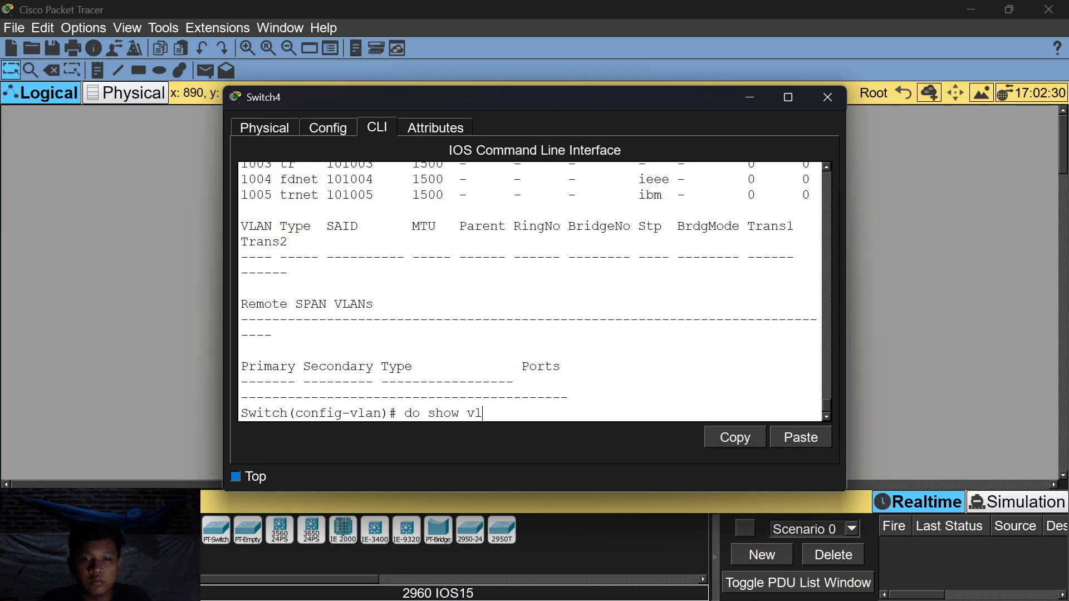
pyautogui.press('BackSpace')
pyautogui.press('BackSpace')
pyautogui.write('vtp statu')
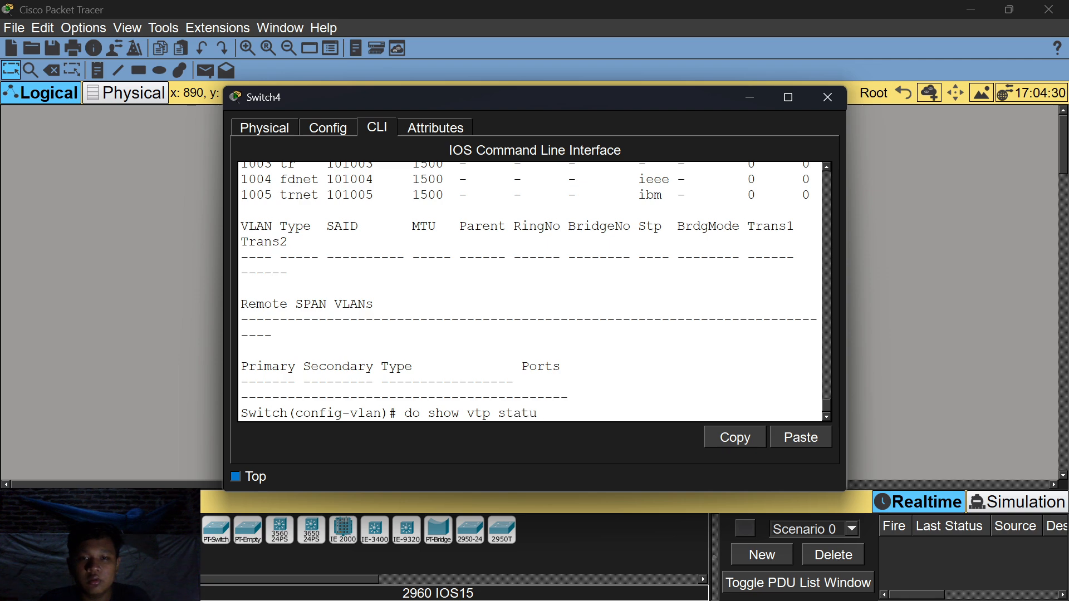
pyautogui.write('s')
pyautogui.press('Return')
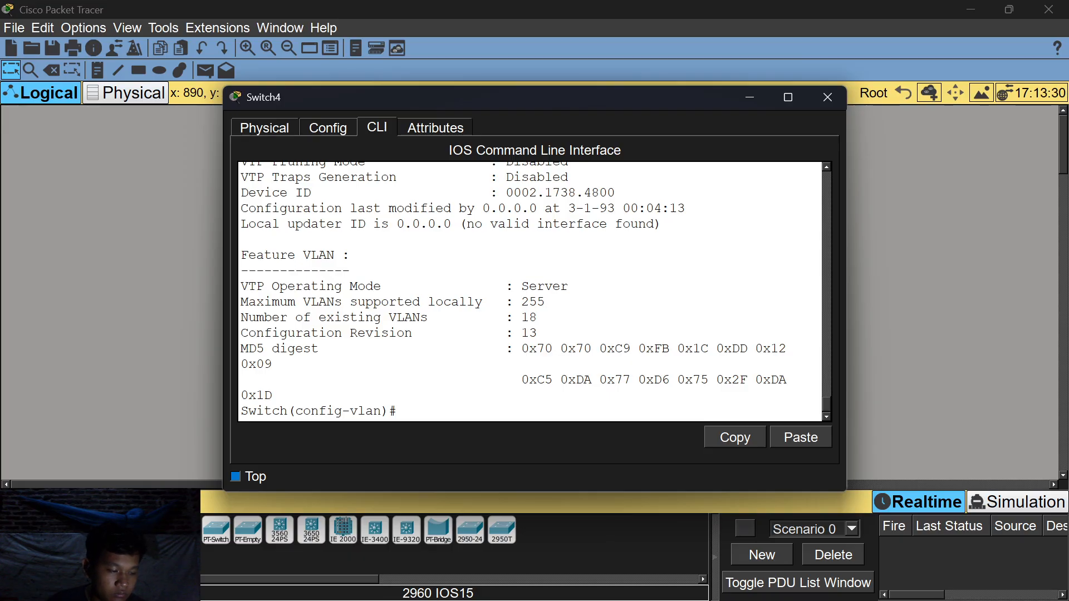
# Create VLAN 15 on Switch4 and verify the VTP status.
pyautogui.write('vlan')
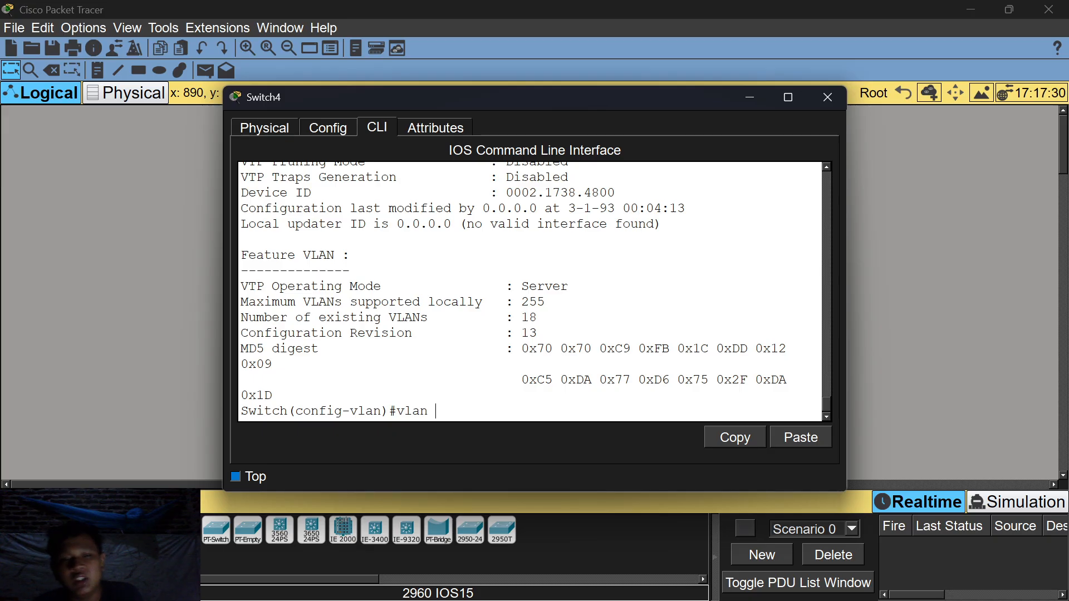
pyautogui.write(' 15')
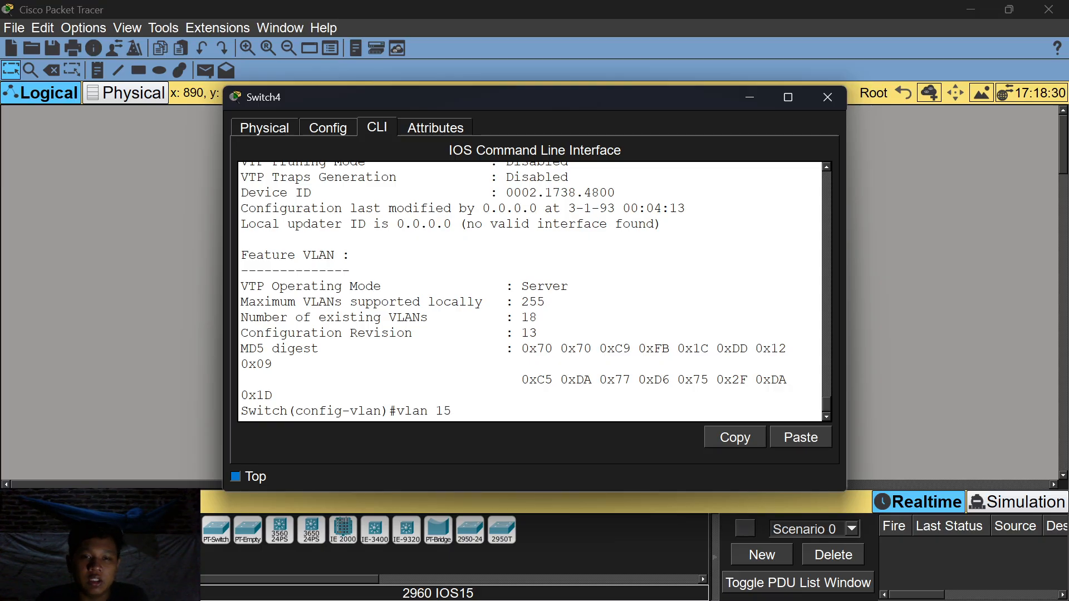
pyautogui.press('Return')
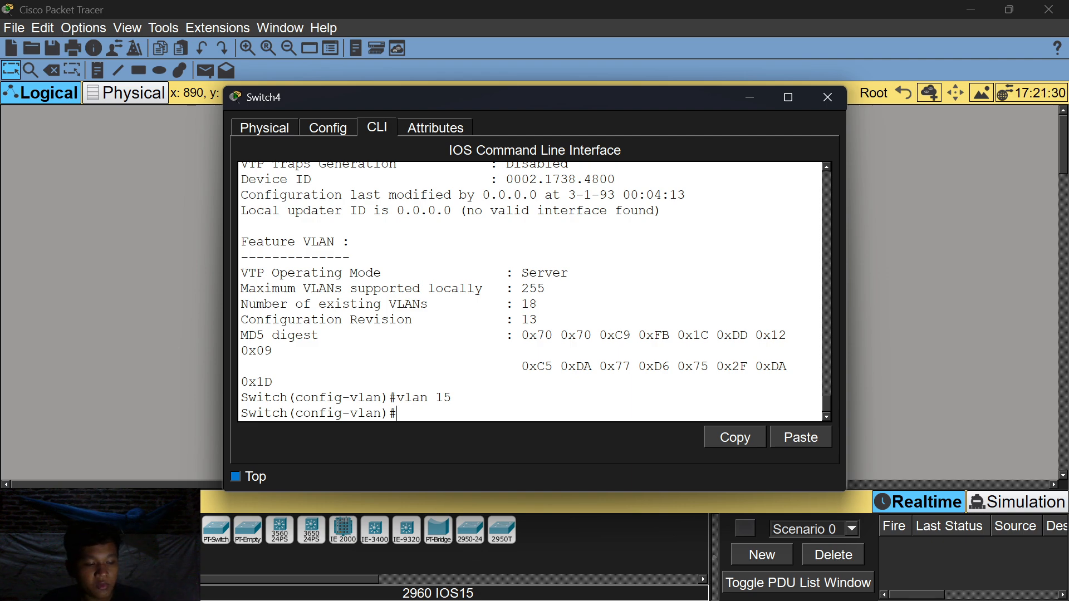
pyautogui.write('do ')
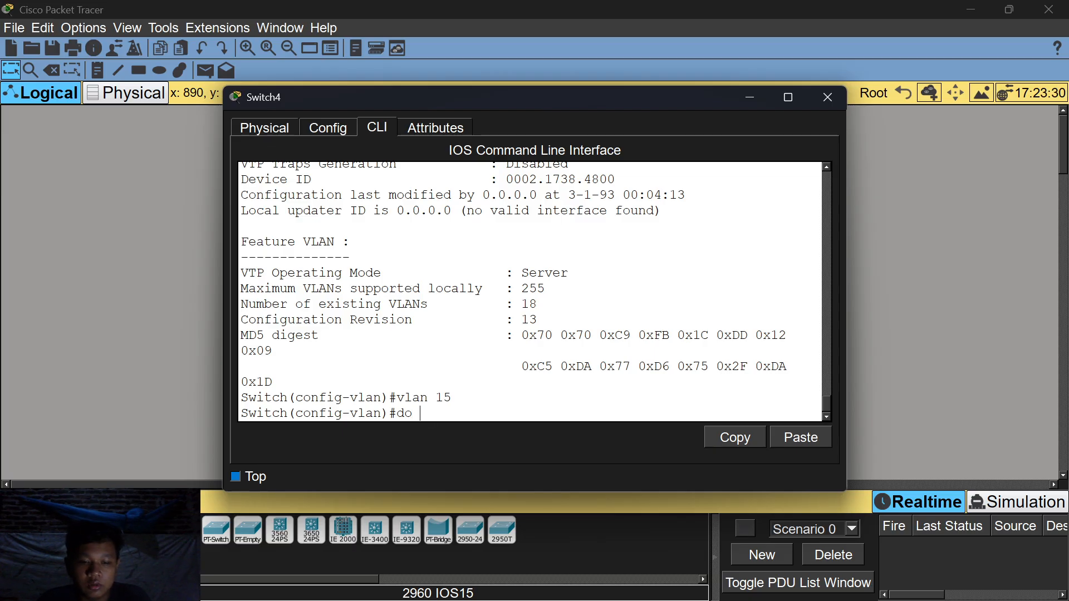
pyautogui.write('s show vtp status')
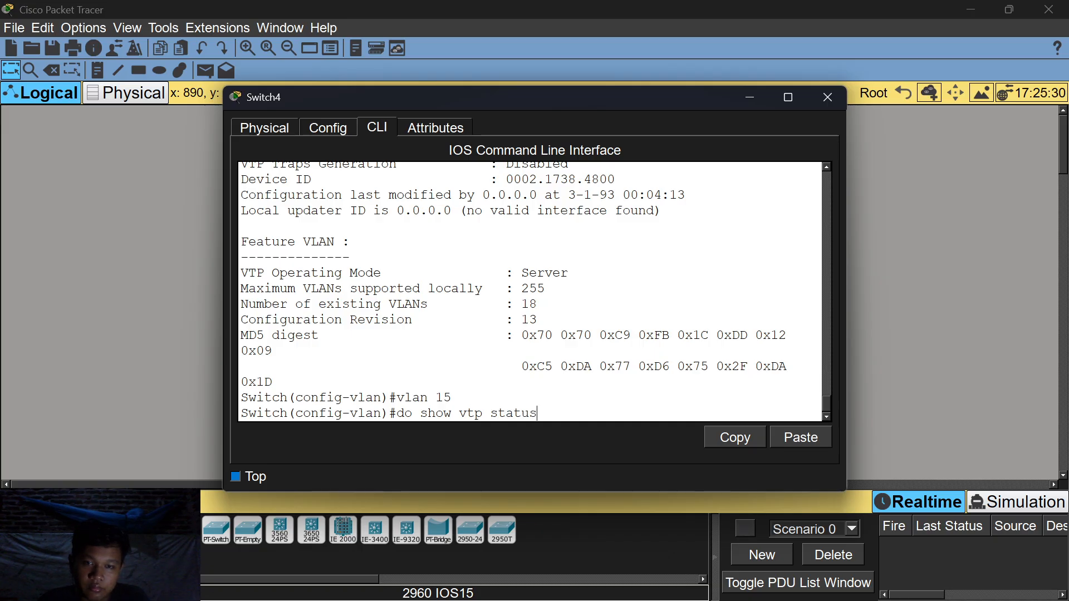
pyautogui.press('Return')
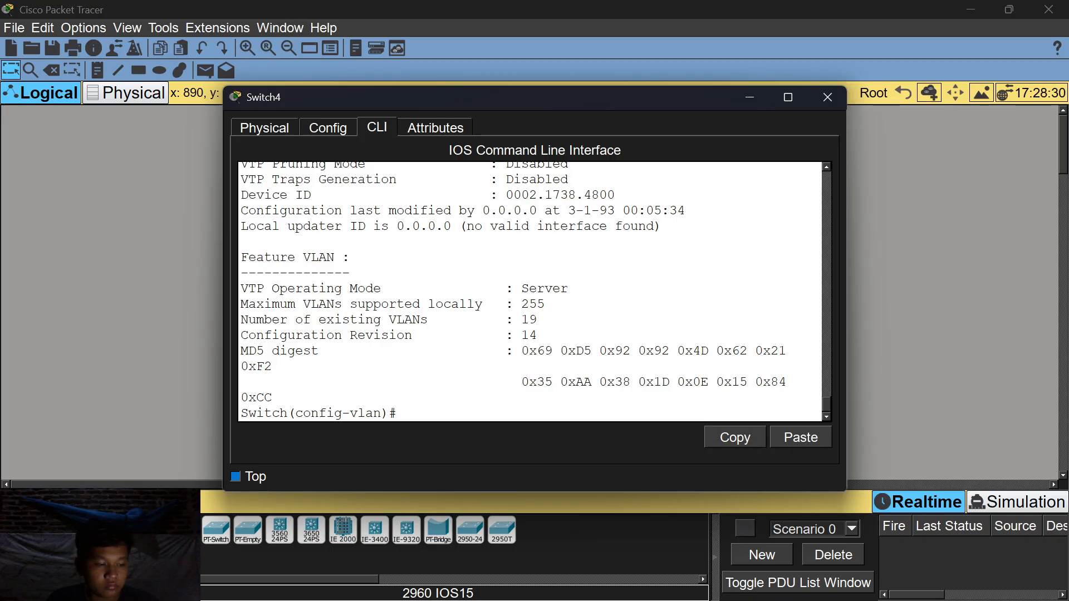
# Close Switch4, review Sw3's VTP status, and move Switch4 to the right of Sw4.
pyautogui.click(749, 96)
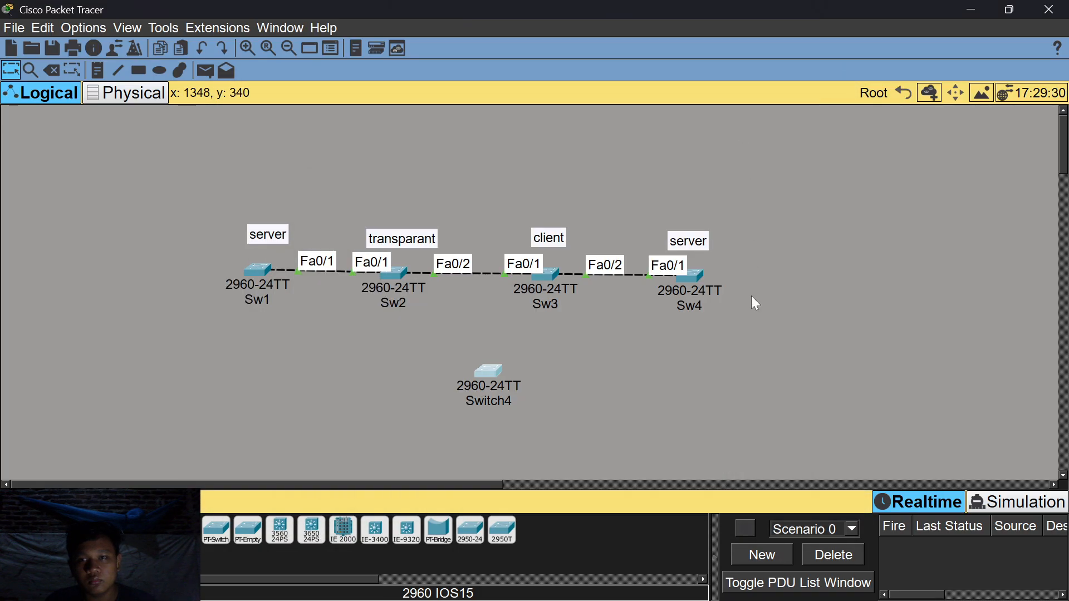
pyautogui.click(543, 275)
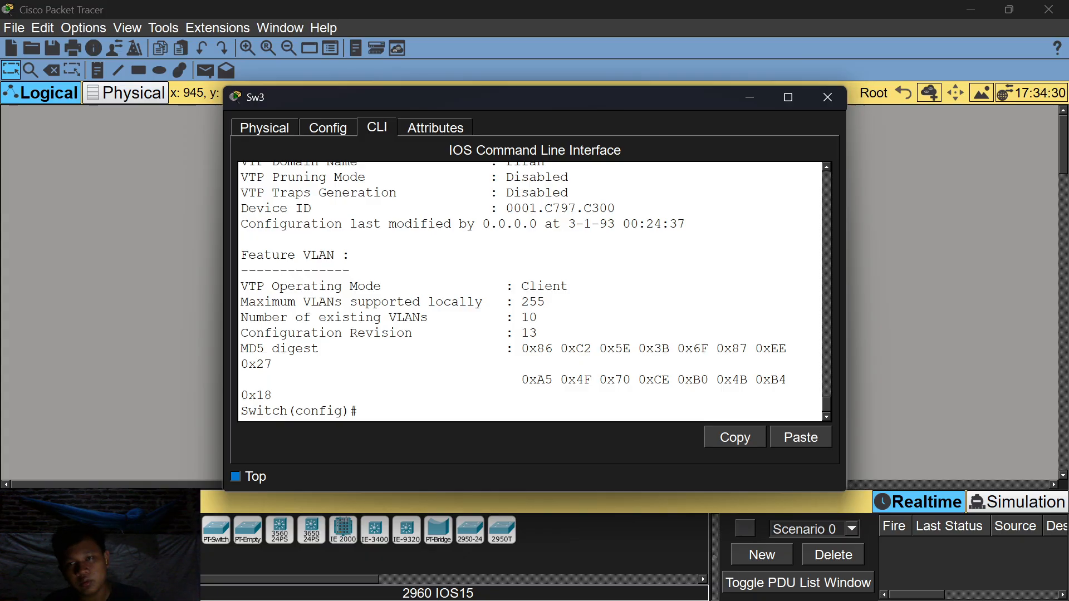
pyautogui.click(827, 96)
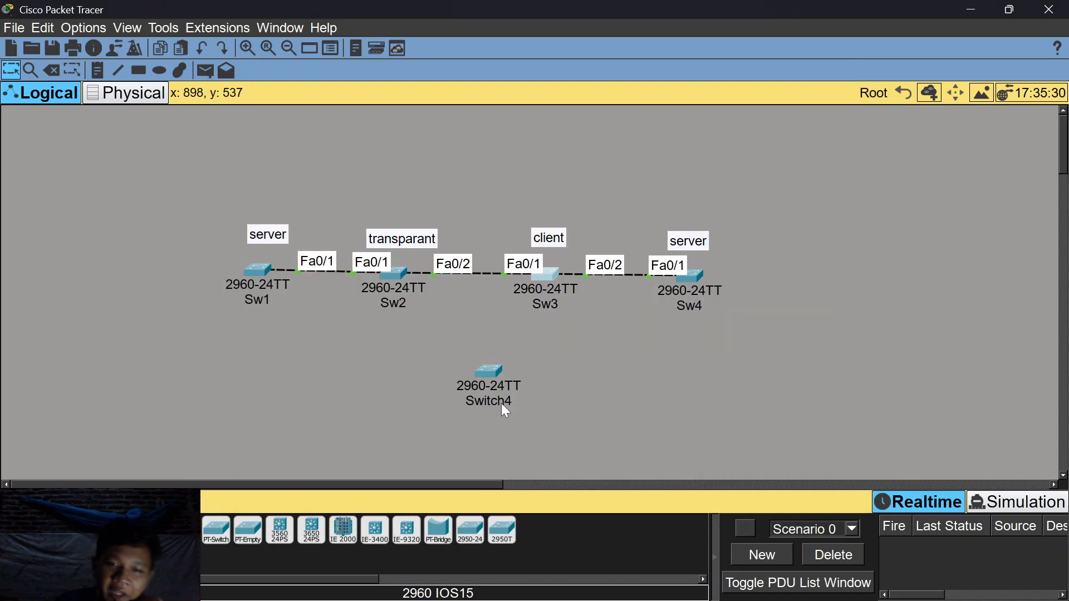
pyautogui.moveTo(503, 381); pyautogui.dragTo(854, 285)
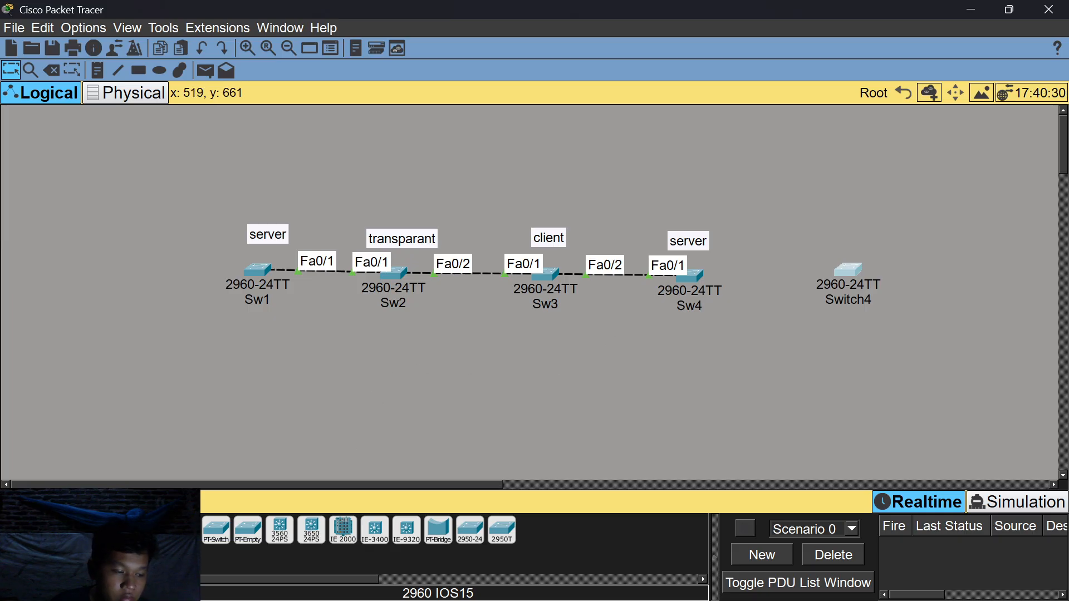
# Cable Sw4's Fa0/2 to Switch4's Fa0/1 with an auto-chosen connection, then open Switch4's CLI.
pyautogui.click(96, 527)
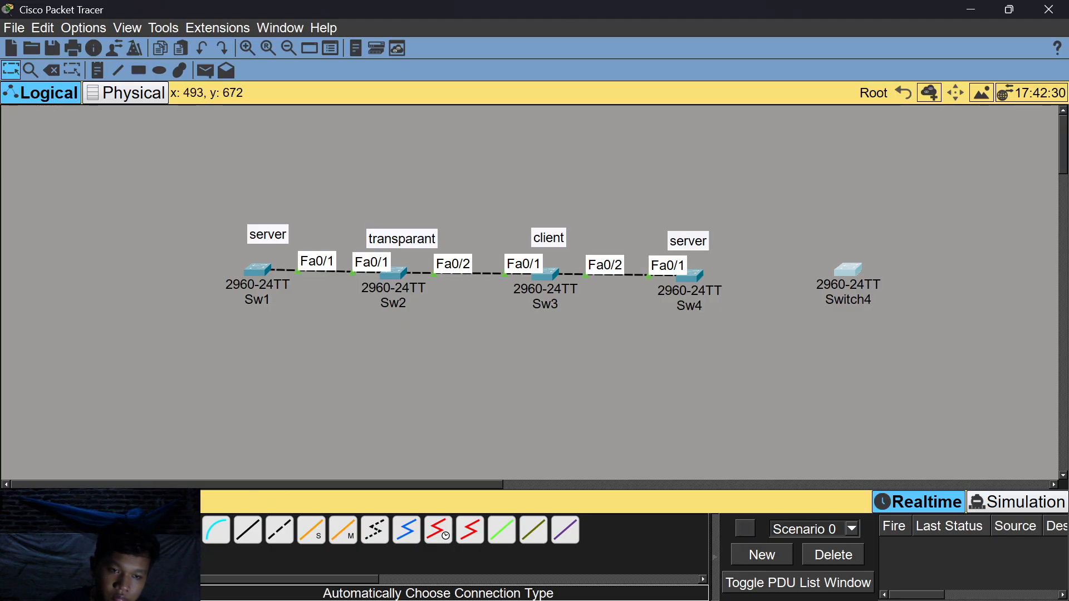
pyautogui.click(689, 270)
pyautogui.click(863, 269)
pyautogui.click(862, 269)
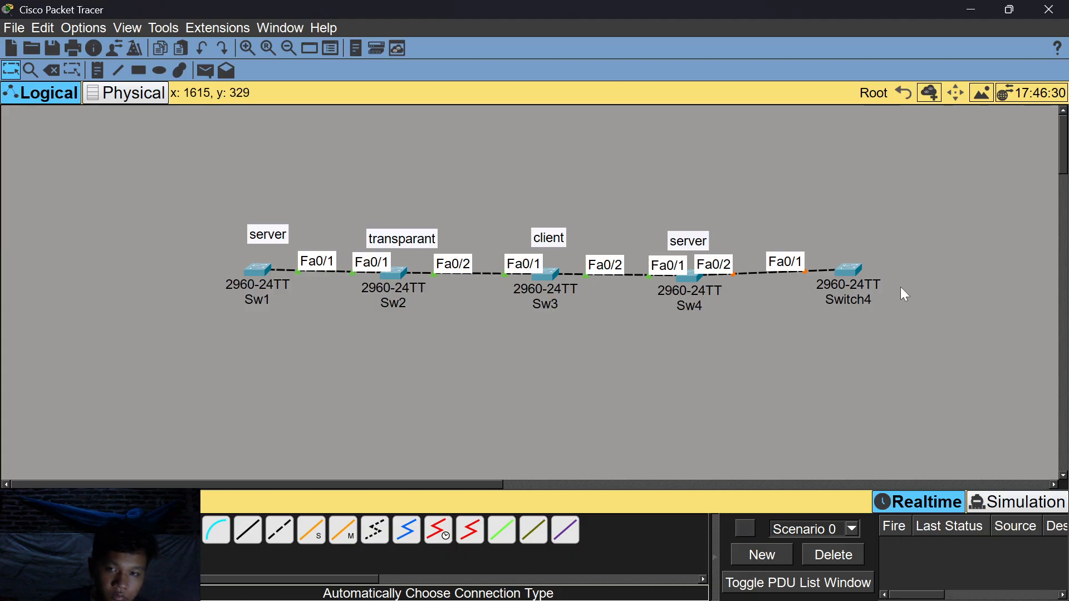
pyautogui.click(853, 272)
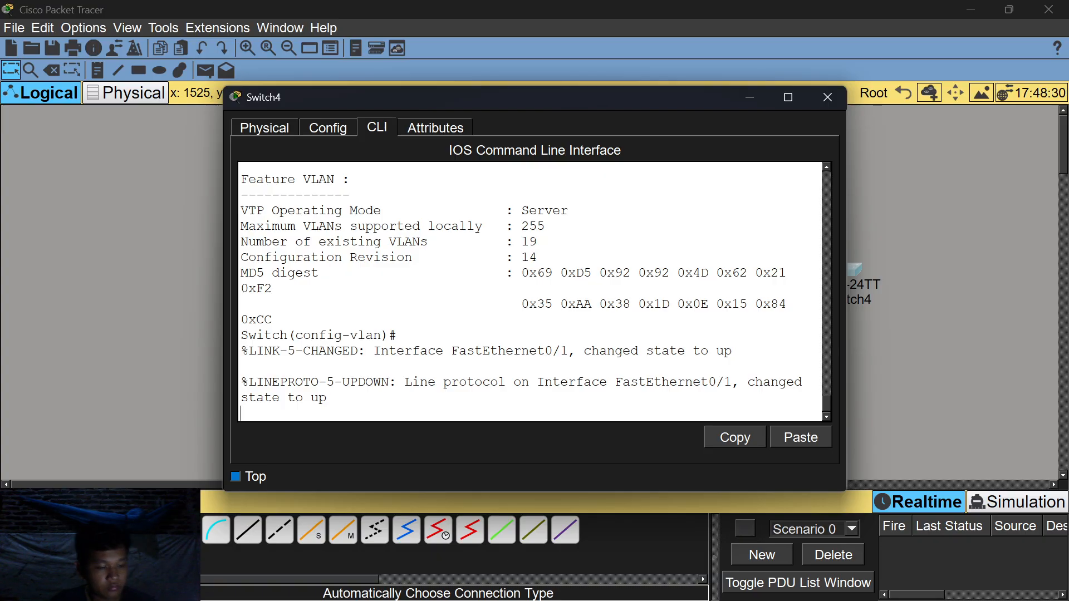
# On Switch4, leave VLAN configuration and enter interface Fa0/1.
pyautogui.press('Return')
pyautogui.write('ex')
pyautogui.press('Return')
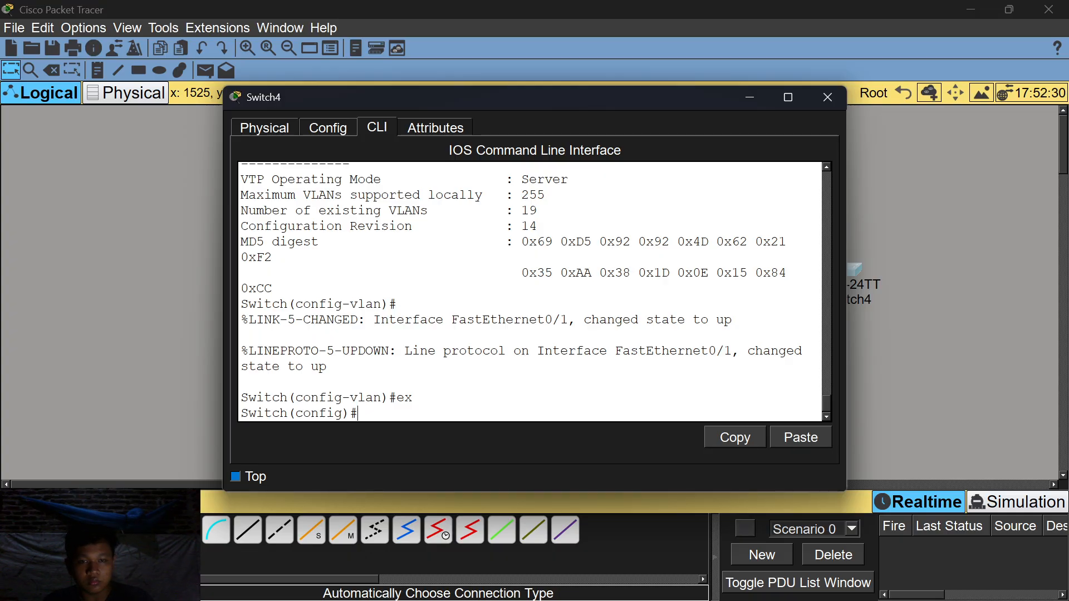
pyautogui.write('int fa')
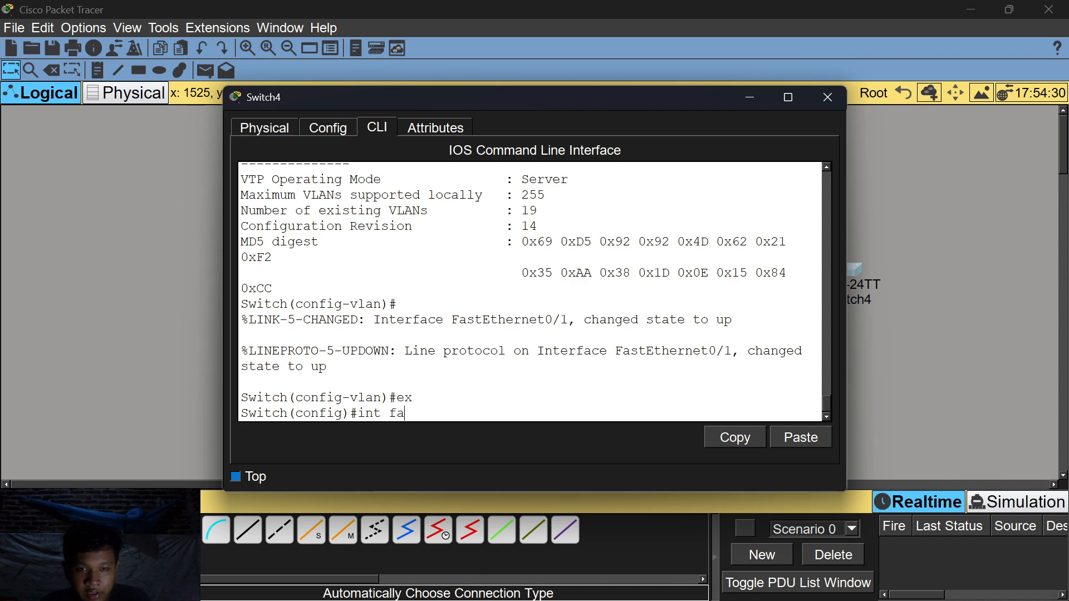
pyautogui.write('0/1')
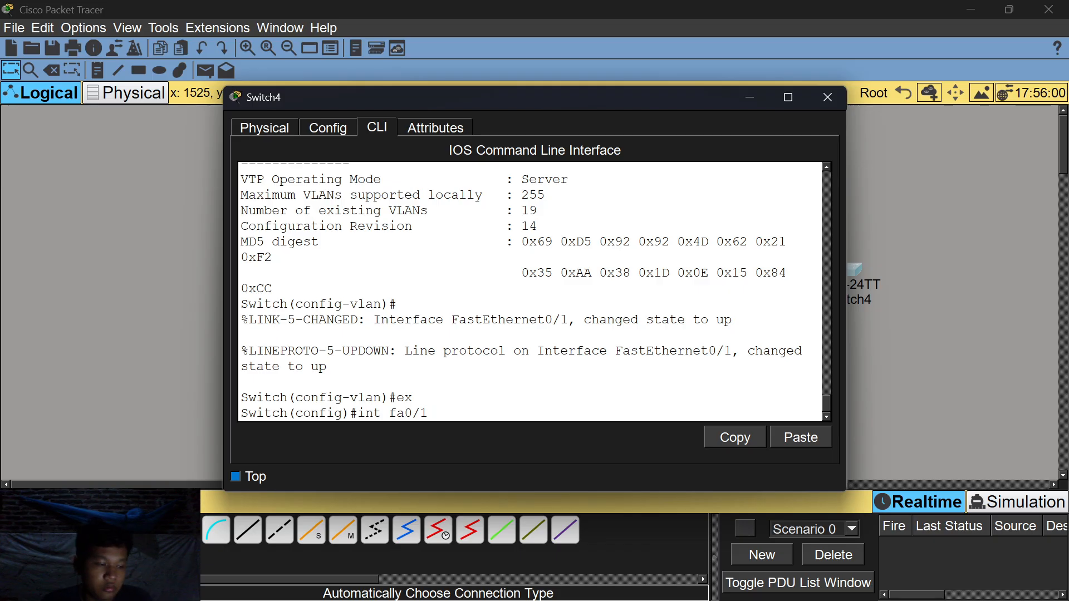
pyautogui.press('Return')
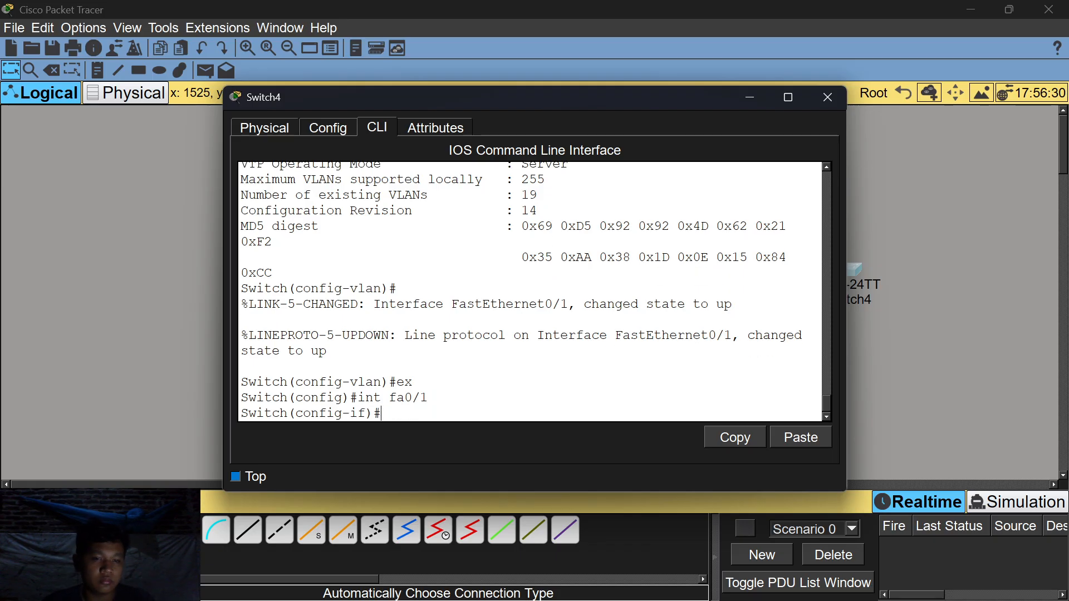
# Apply switchport mode trunk to Fa0/1 and close the Switch4 window.
pyautogui.write('swti')
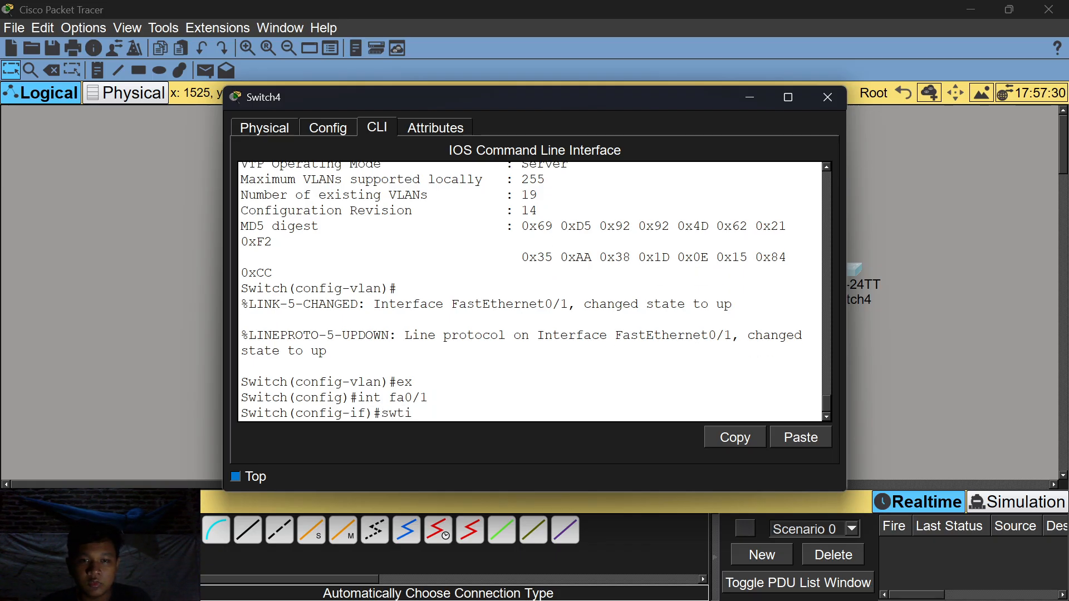
pyautogui.press('BackSpace')
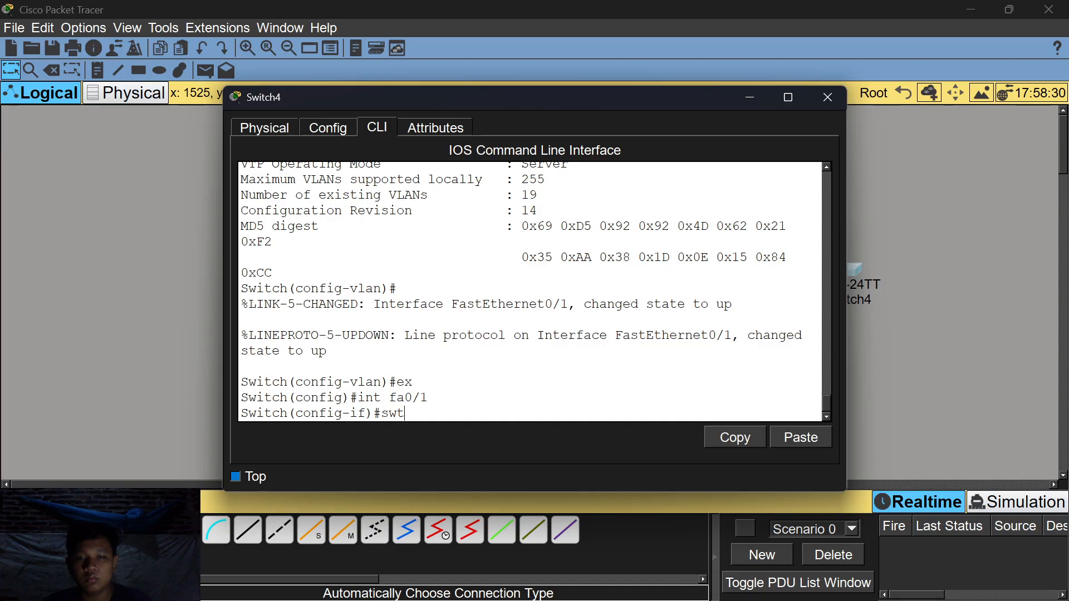
pyautogui.press('BackSpace')
pyautogui.write('itchport')
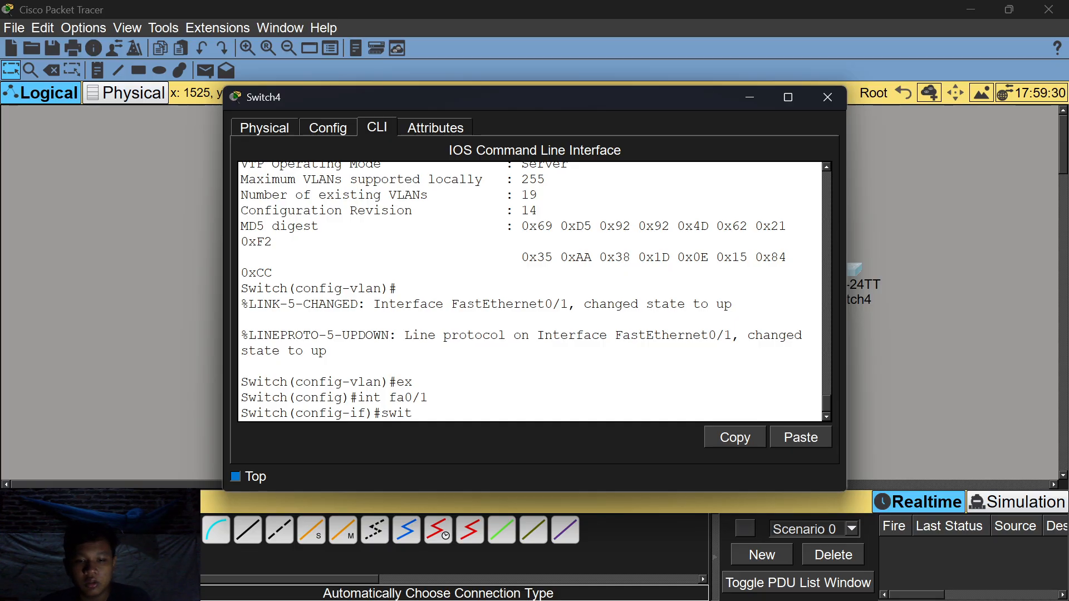
pyautogui.write(' mode trunk')
pyautogui.press('Return')
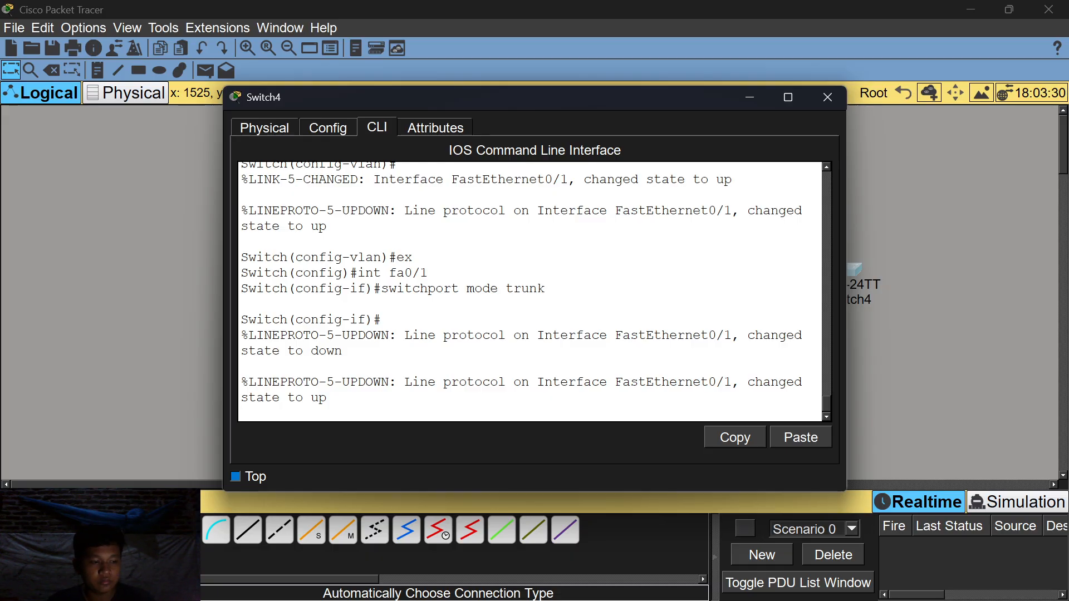
pyautogui.click(827, 98)
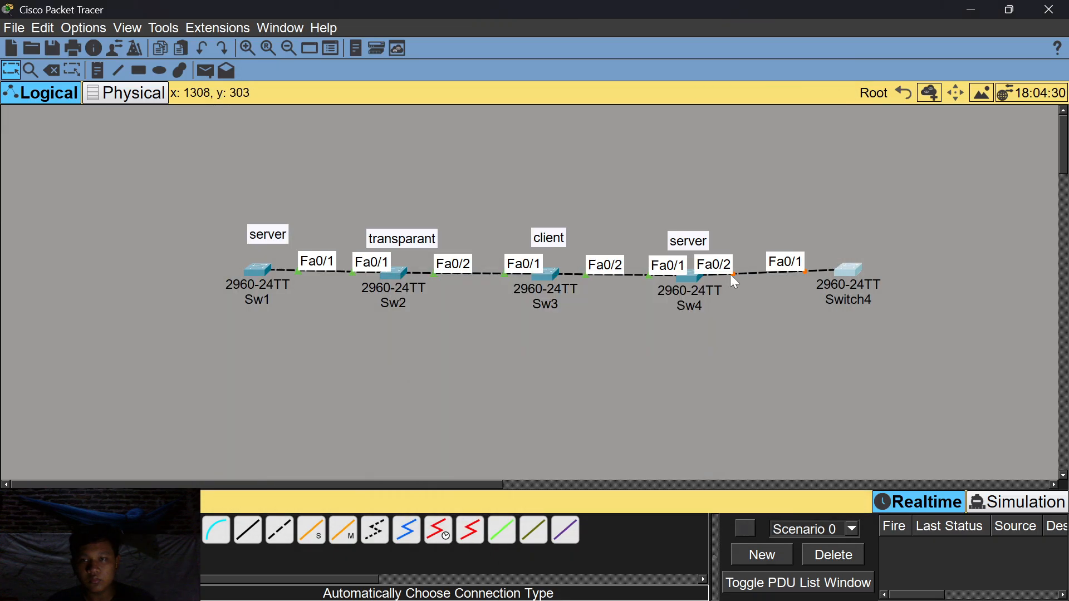
# Open Sw4's CLI and enter global configuration mode with en and conf t.
pyautogui.click(690, 287)
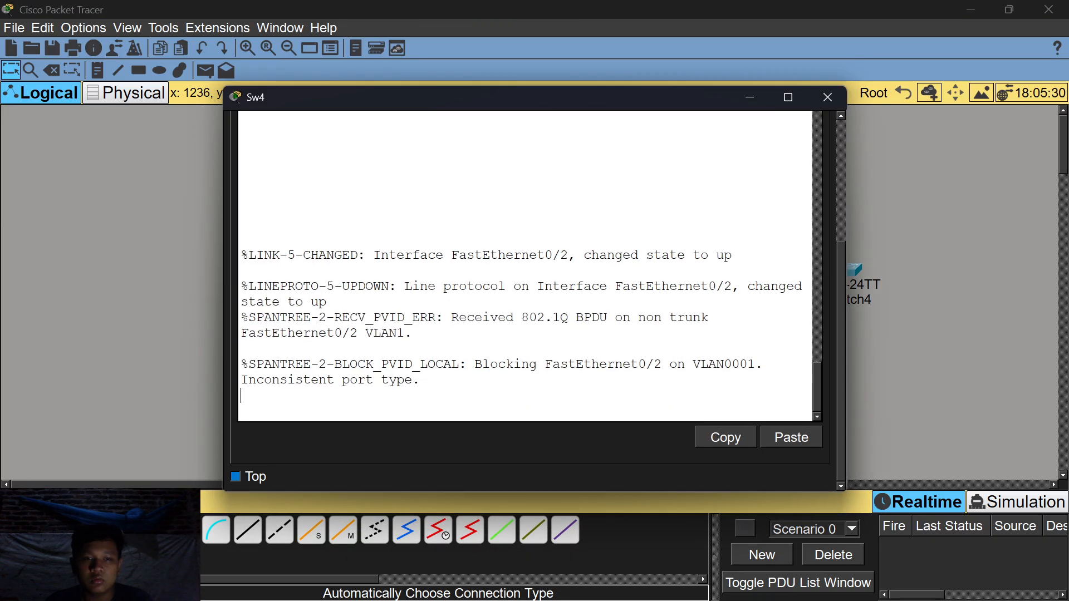
pyautogui.press('Return')
pyautogui.write('en')
pyautogui.press('Return')
pyautogui.write('conf t')
pyautogui.press('Return')
# Discard a mistyped switchport command and enter interface Fa0/2 on Sw4.
pyautogui.write('switvchp')
pyautogui.press('BackSpace')
pyautogui.press('BackSpace')
pyautogui.press('BackSpace')
pyautogui.press('BackSpace')
pyautogui.write('ch')
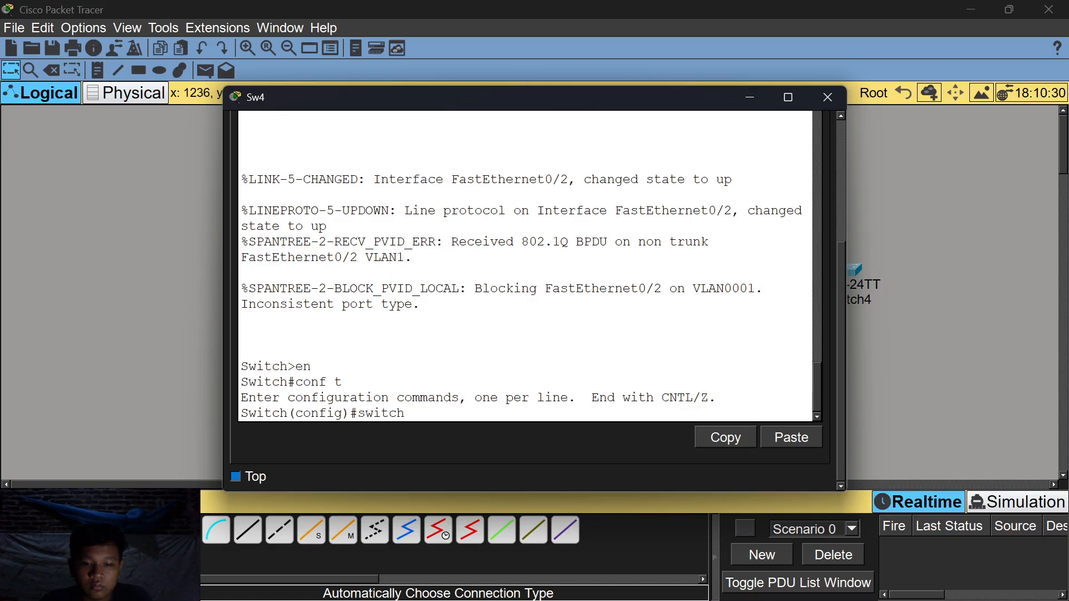
pyautogui.write('port mdoe')
pyautogui.press('BackSpace')
pyautogui.press('BackSpace')
pyautogui.press('BackSpace')
pyautogui.write('o')
pyautogui.press('BackSpace')
pyautogui.press('BackSpace')
pyautogui.press('BackSpace')
pyautogui.press('BackSpace')
pyautogui.press('BackSpace')
pyautogui.press('BackSpace')
pyautogui.press('BackSpace')
pyautogui.press('BackSpace')
pyautogui.press('BackSpace')
pyautogui.press('BackSpace')
pyautogui.press('BackSpace')
pyautogui.press('BackSpace')
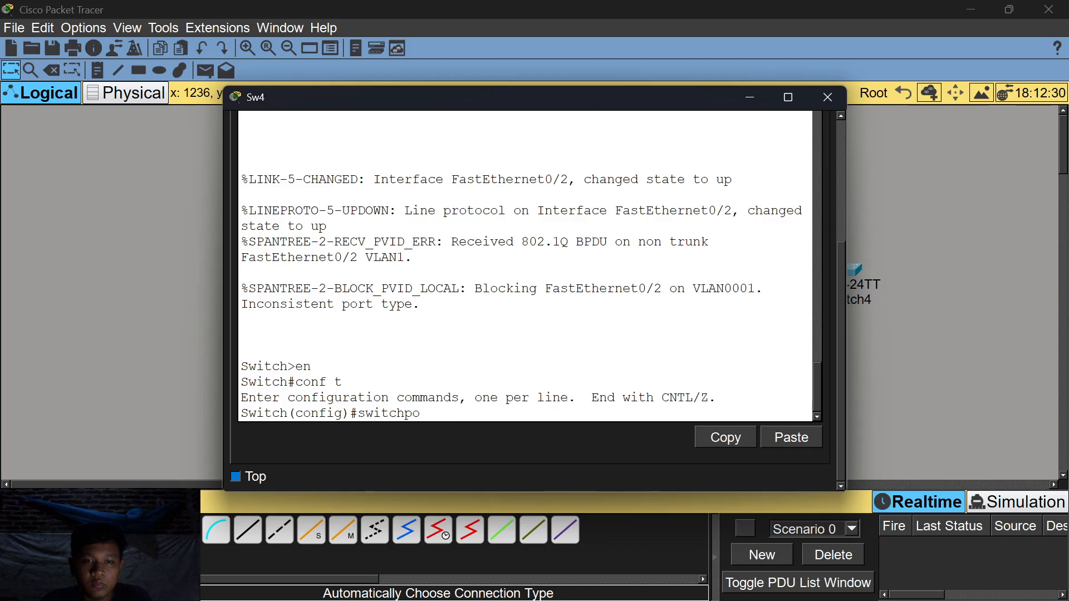
pyautogui.write('int fa0/2')
pyautogui.press('Return')
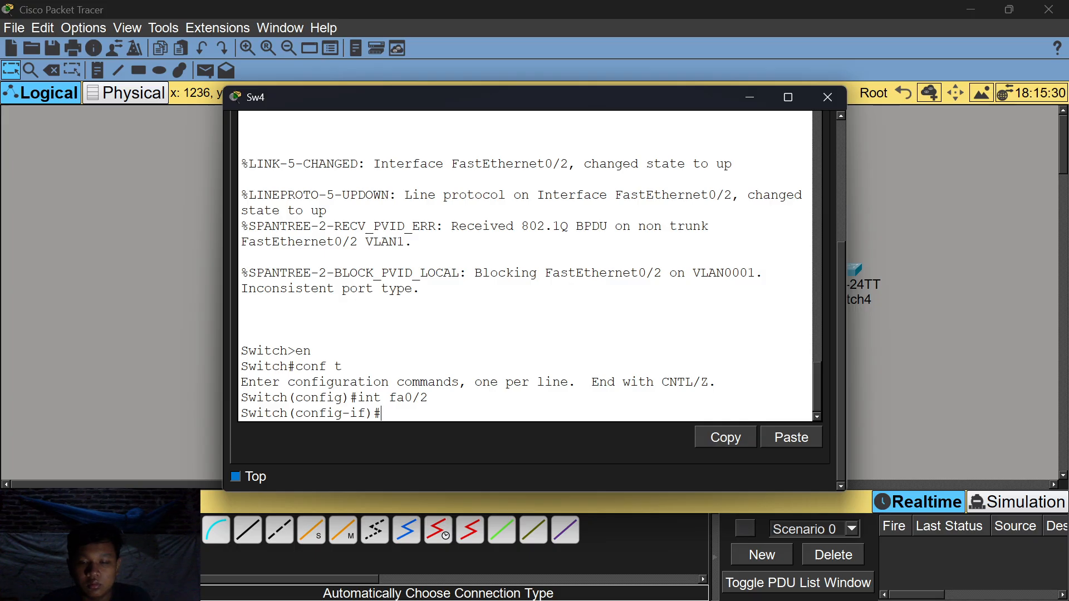
pyautogui.write('switch')
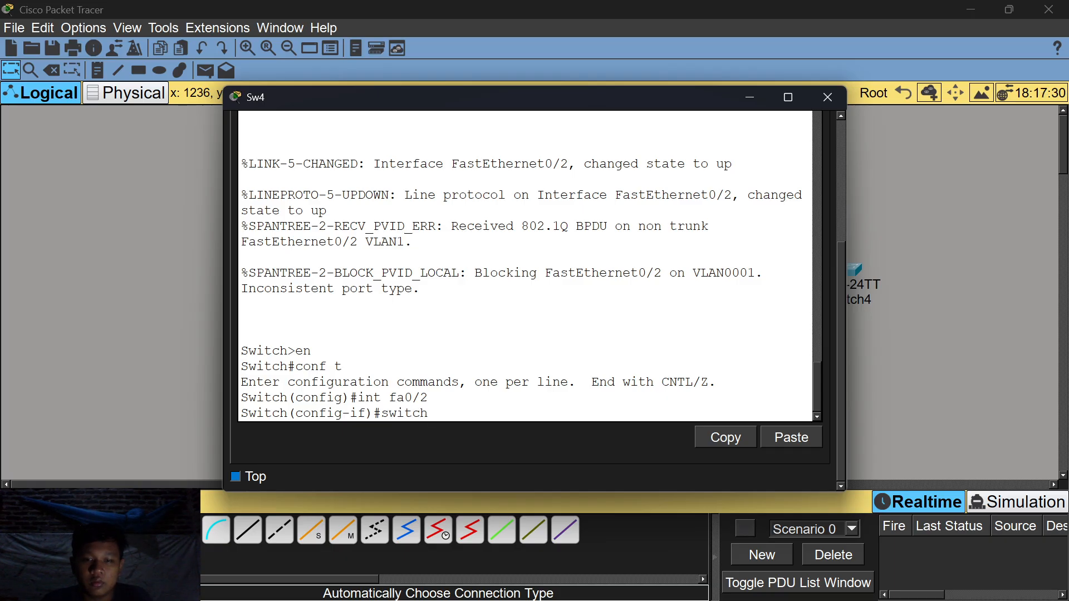
pyautogui.write('port')
pyautogui.press('BackSpace')
pyautogui.press('BackSpace')
pyautogui.press('BackSpace')
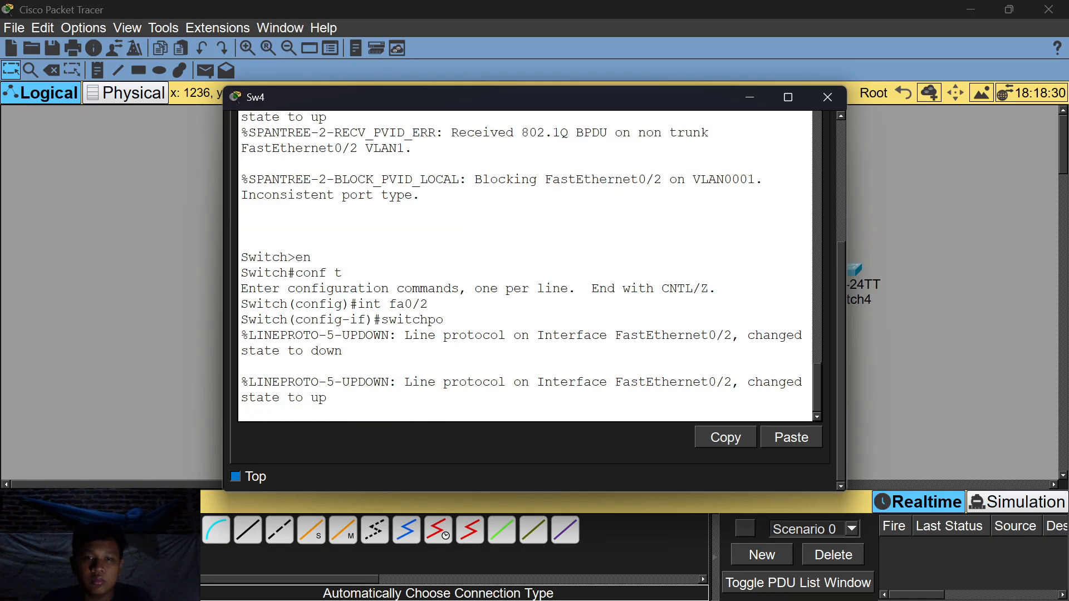
pyautogui.press('Return')
# Set Sw4's Fa0/2 to switchport mode trunk.
pyautogui.write('swi')
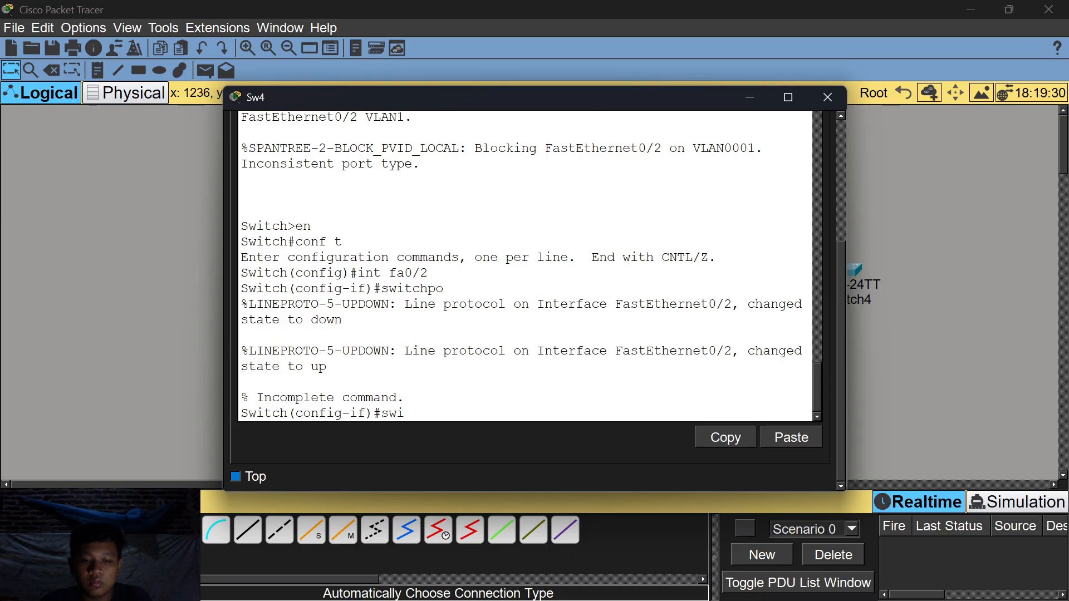
pyautogui.write('cthport')
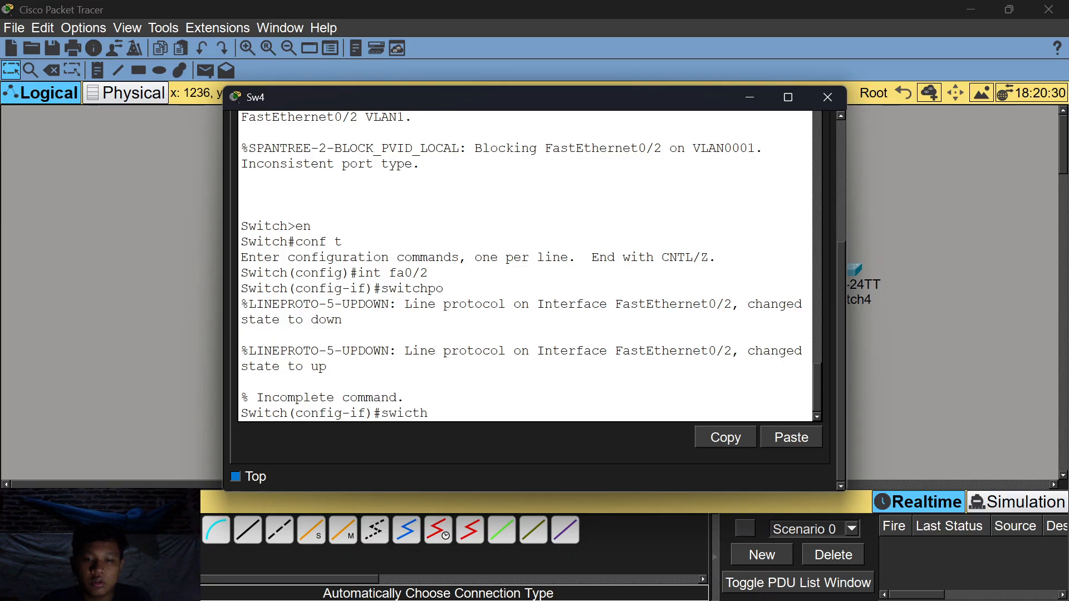
pyautogui.press('BackSpace')
pyautogui.write('t mdeo')
pyautogui.press('BackSpace')
pyautogui.press('BackSpace')
pyautogui.press('BackSpace')
pyautogui.write('ode trunk')
pyautogui.press('Return')
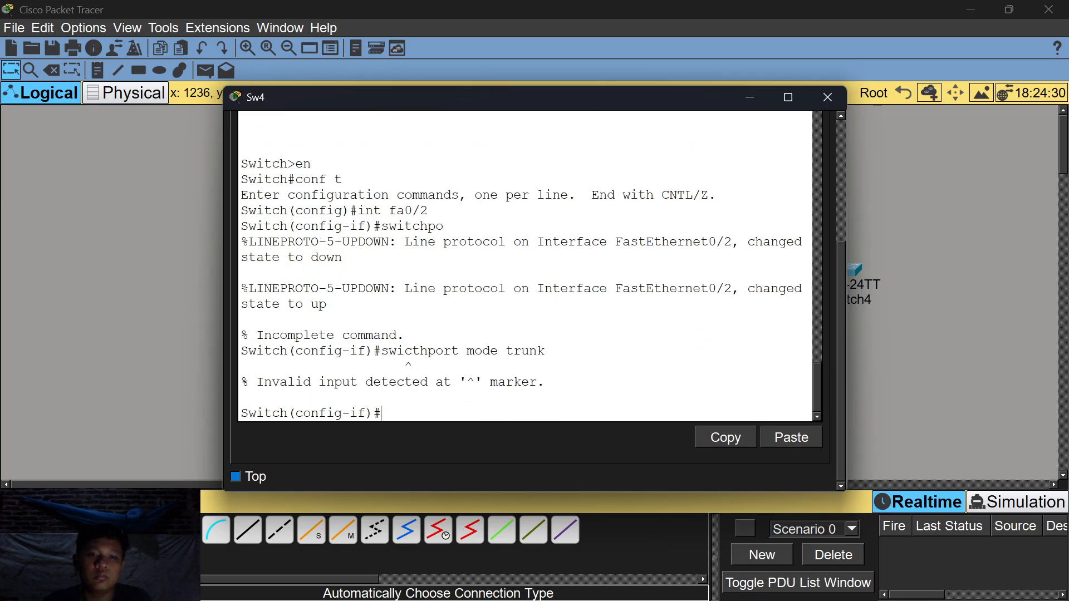
pyautogui.write('switch')
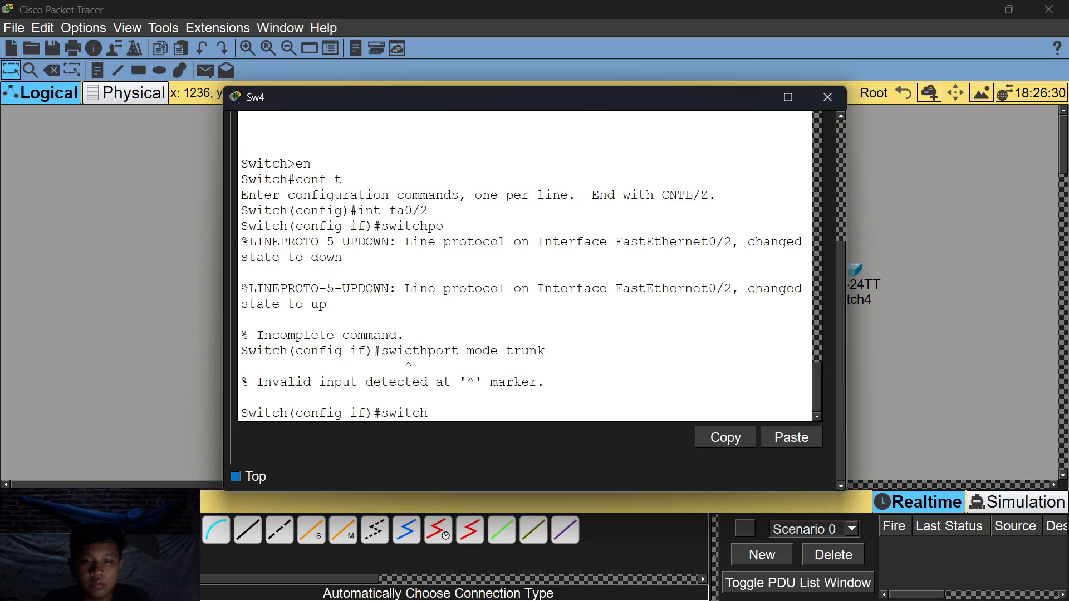
pyautogui.write('port mode trunk')
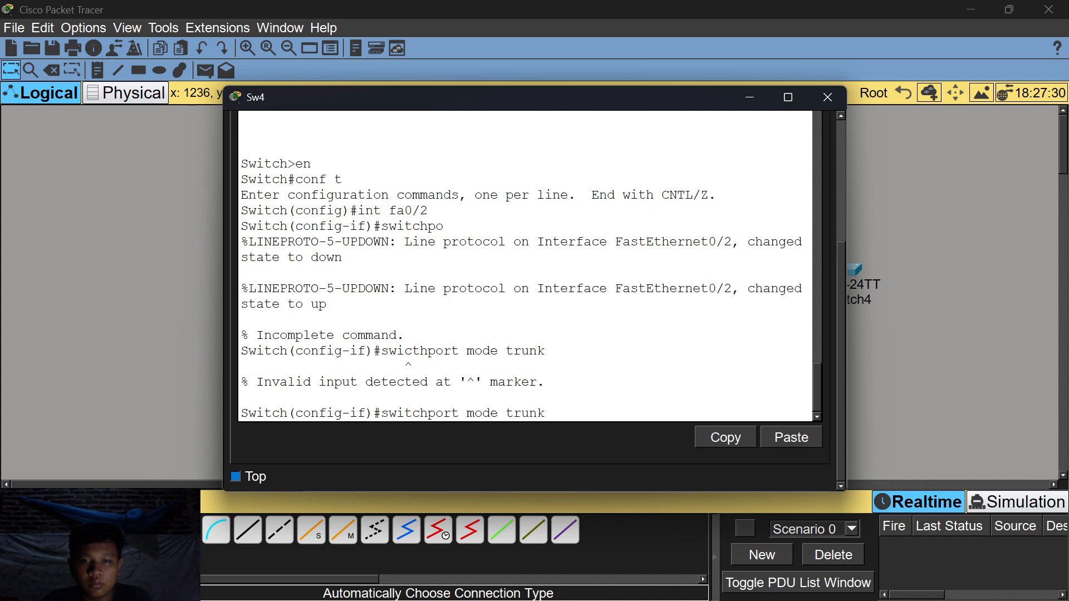
pyautogui.press('Return')
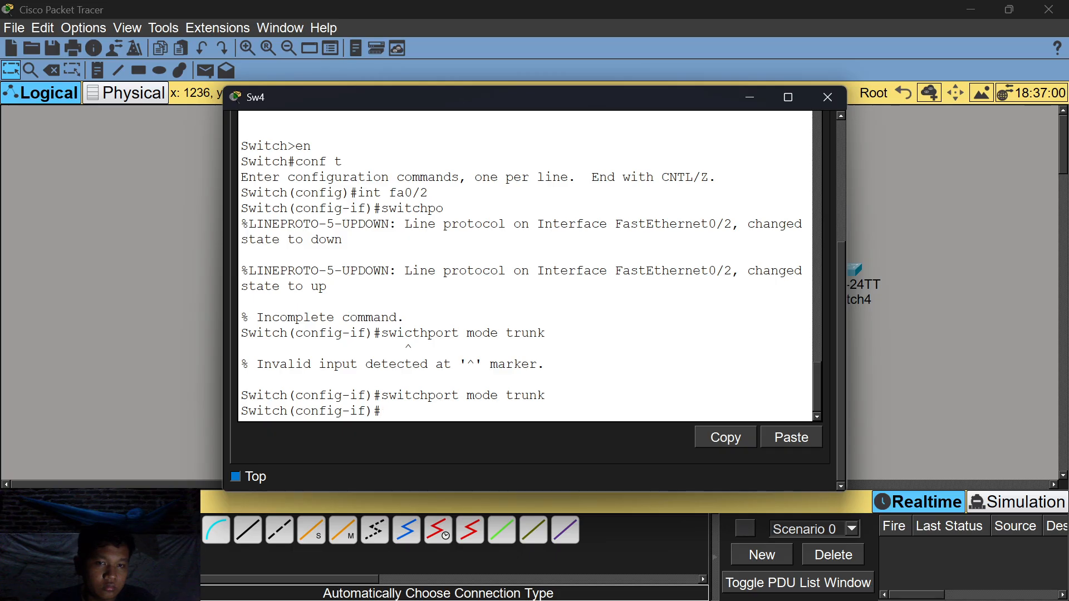
# Start typing a 'do show' command to check the VLANs.
pyautogui.write('e')
pyautogui.press('BackSpace')
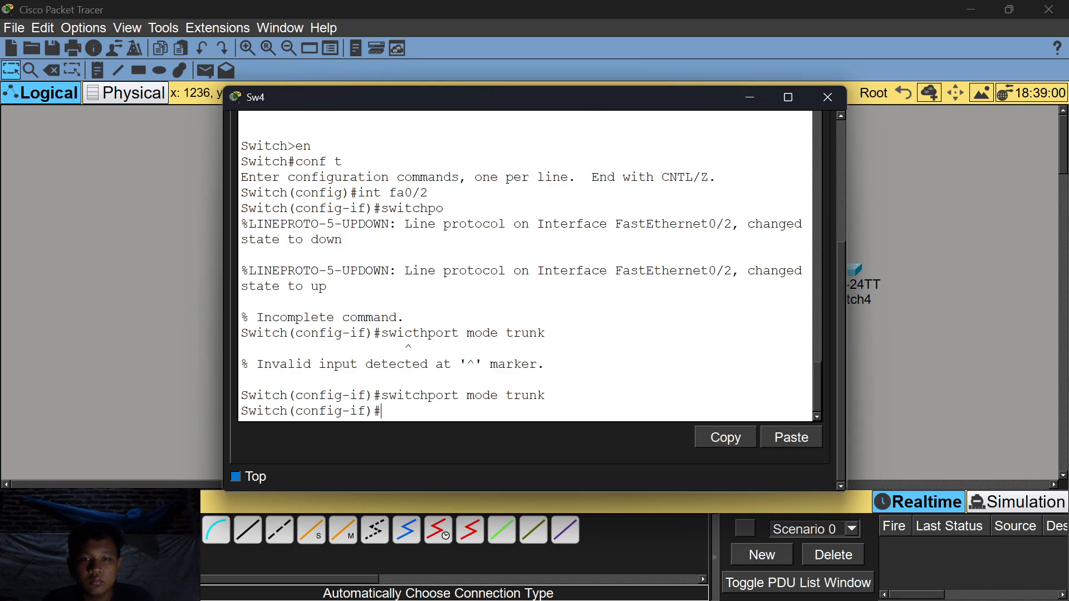
pyautogui.write('do show')
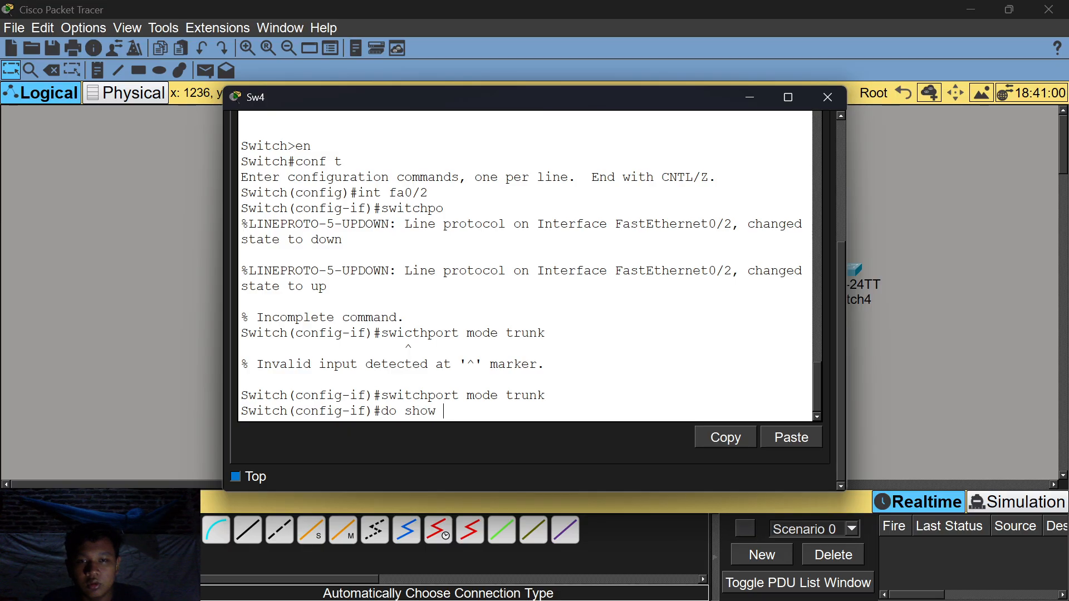
pyautogui.write('mode trunk')
# Try checking Sw4's trunking with show commands, which are rejected.
pyautogui.press('Return')
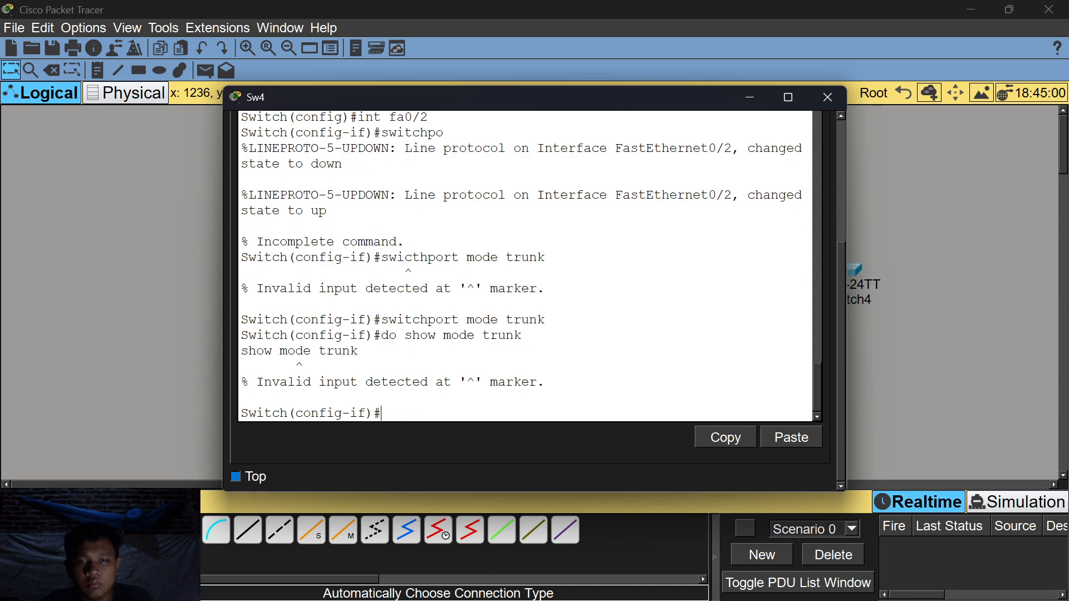
pyautogui.scroll(12, 526, 266)
pyautogui.scroll(3, 503, 429)
pyautogui.scroll(-20, 503, 430)
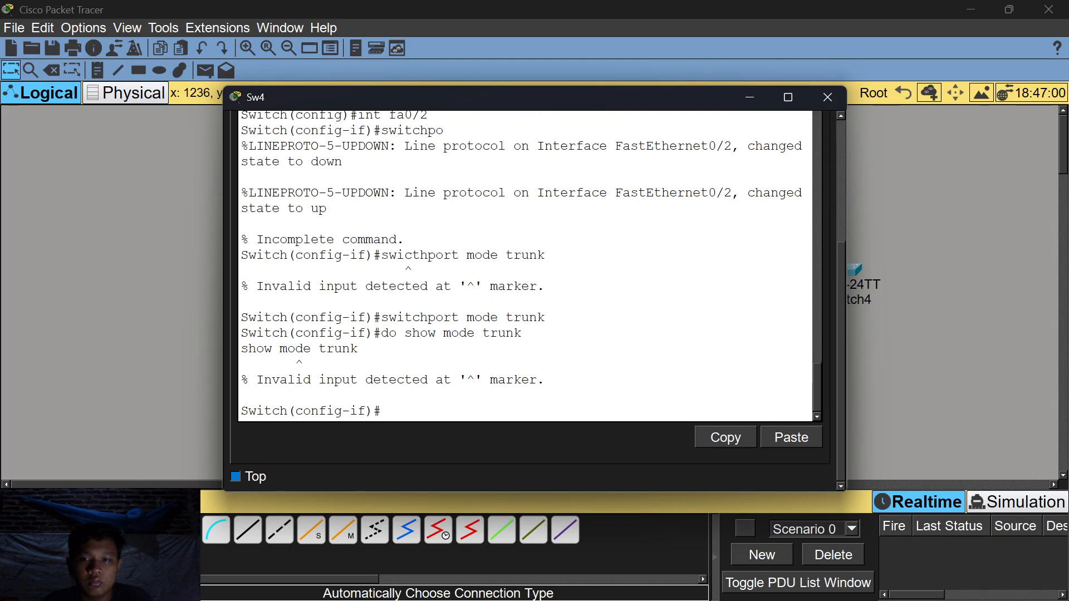
pyautogui.write('show ')
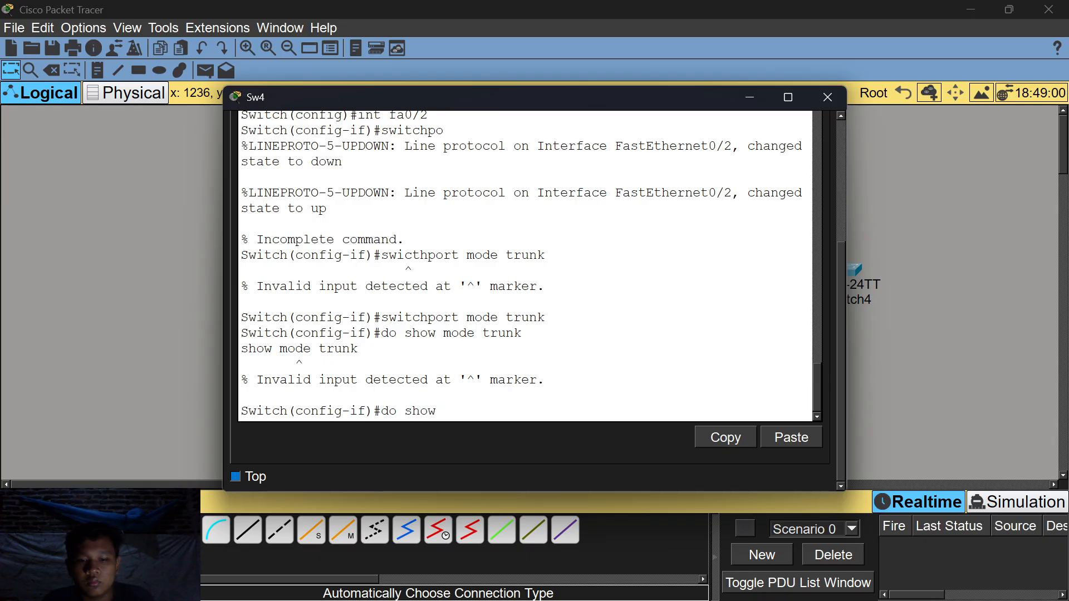
pyautogui.write('trunk')
pyautogui.press('Return')
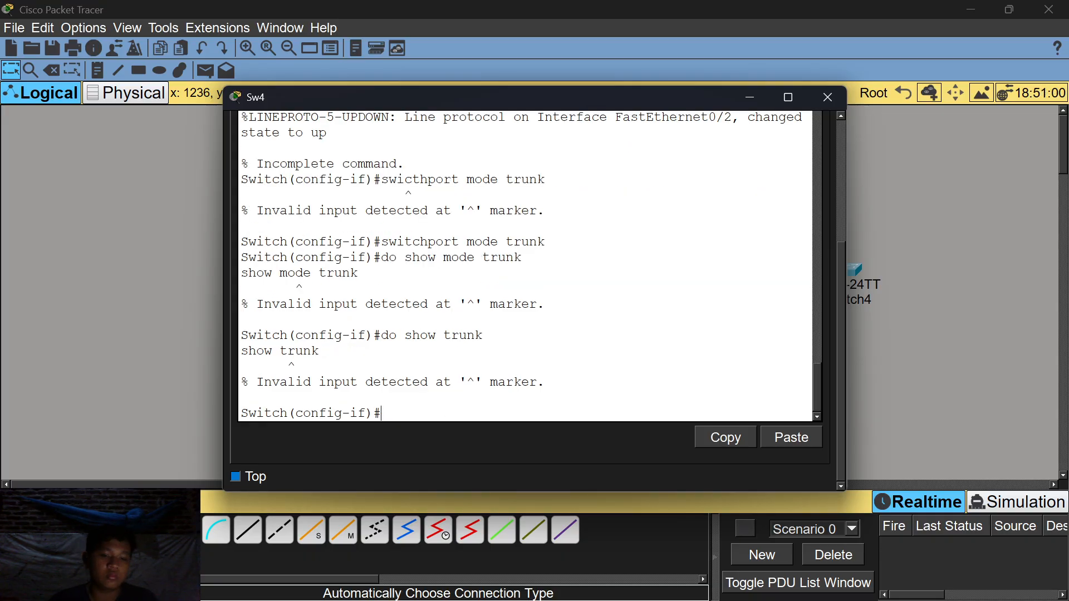
# Reapply switchport mode trunk and exit interface configuration on Sw4.
pyautogui.write('swi')
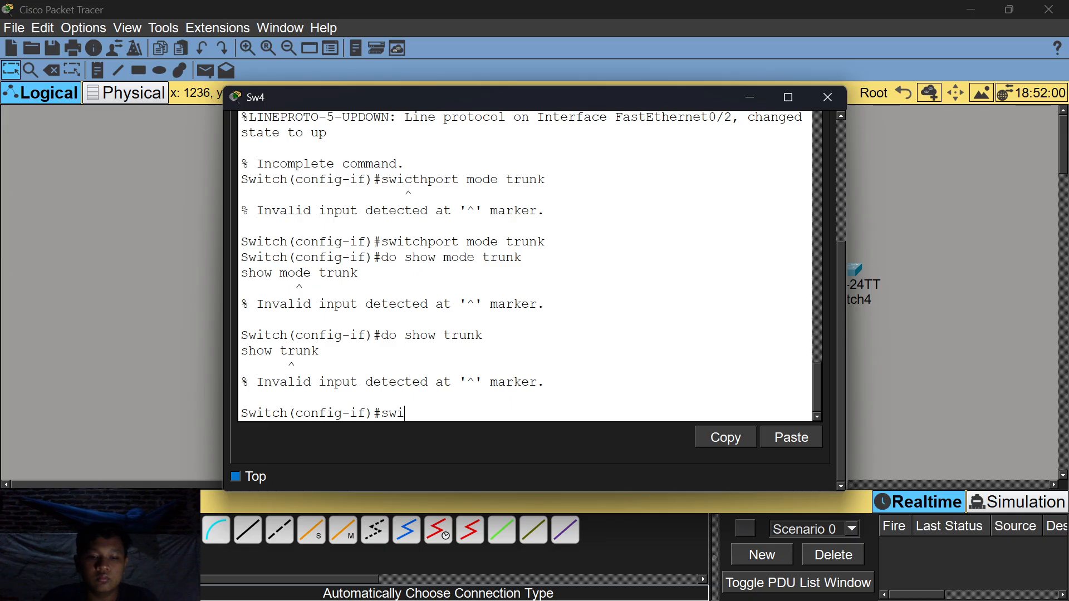
pyautogui.write('tchport')
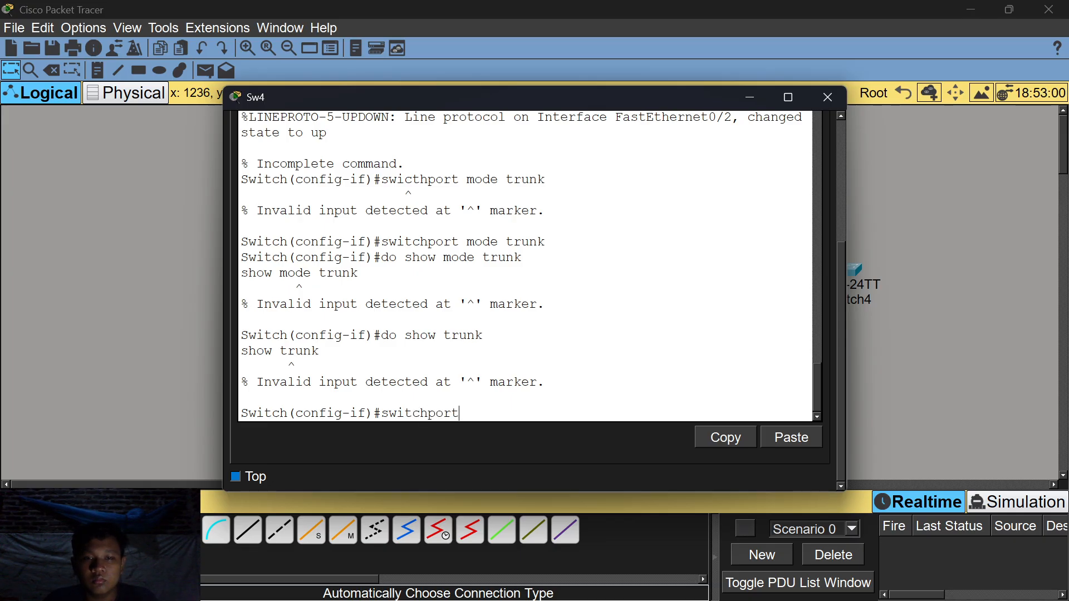
pyautogui.write(' mode trunk')
pyautogui.press('Return')
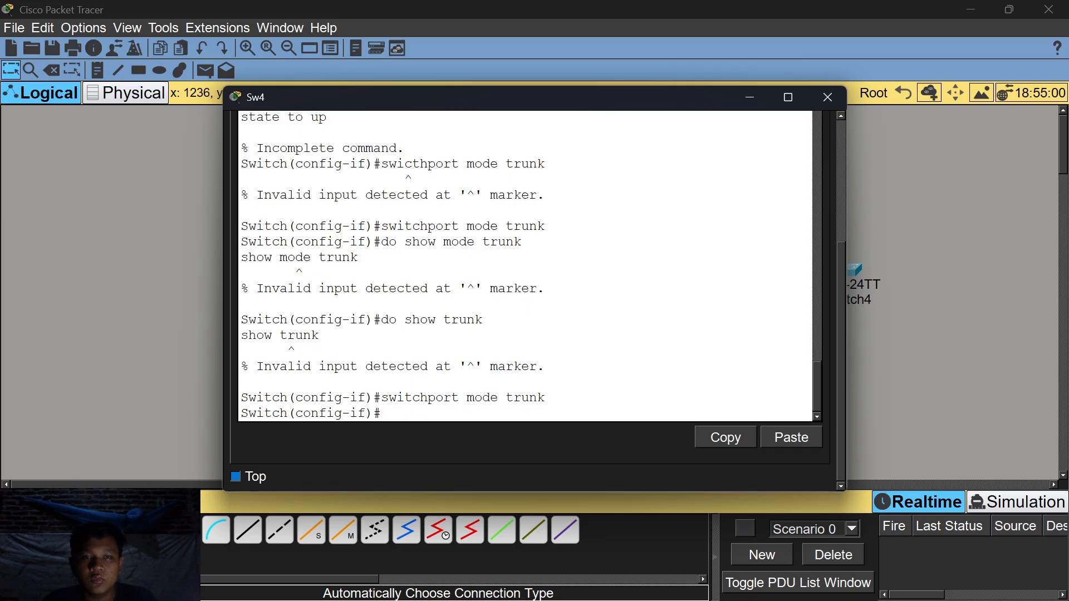
pyautogui.scroll(4, 526, 266)
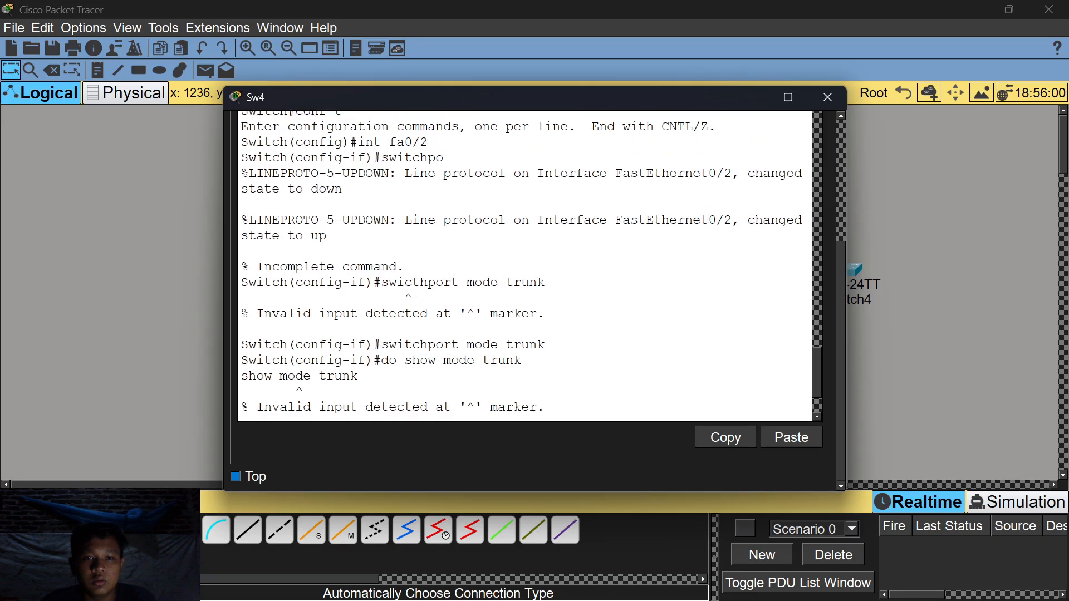
pyautogui.scroll(-4, 526, 265)
pyautogui.write('ex')
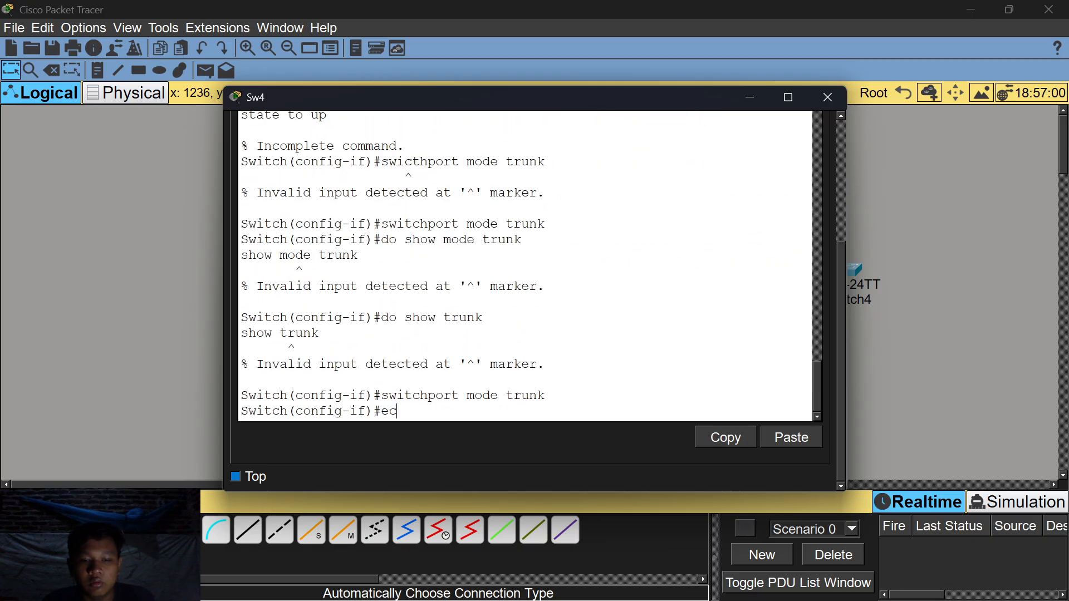
pyautogui.press('Return')
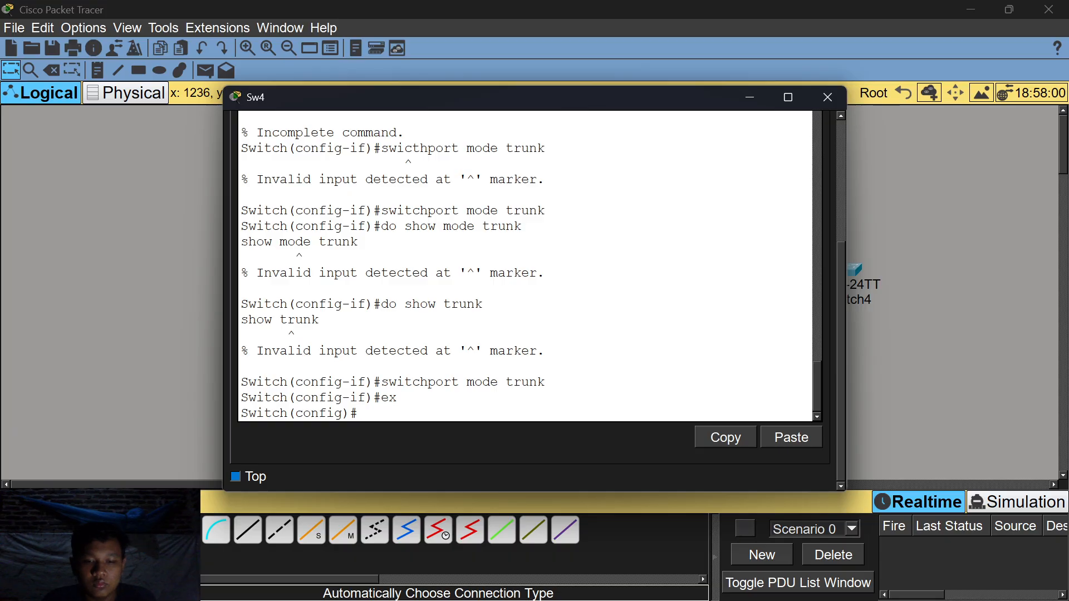
# Re-enter interface Fa0/2 and apply switchport mode trunk again, with the terminal moved aside.
pyautogui.write('int fa')
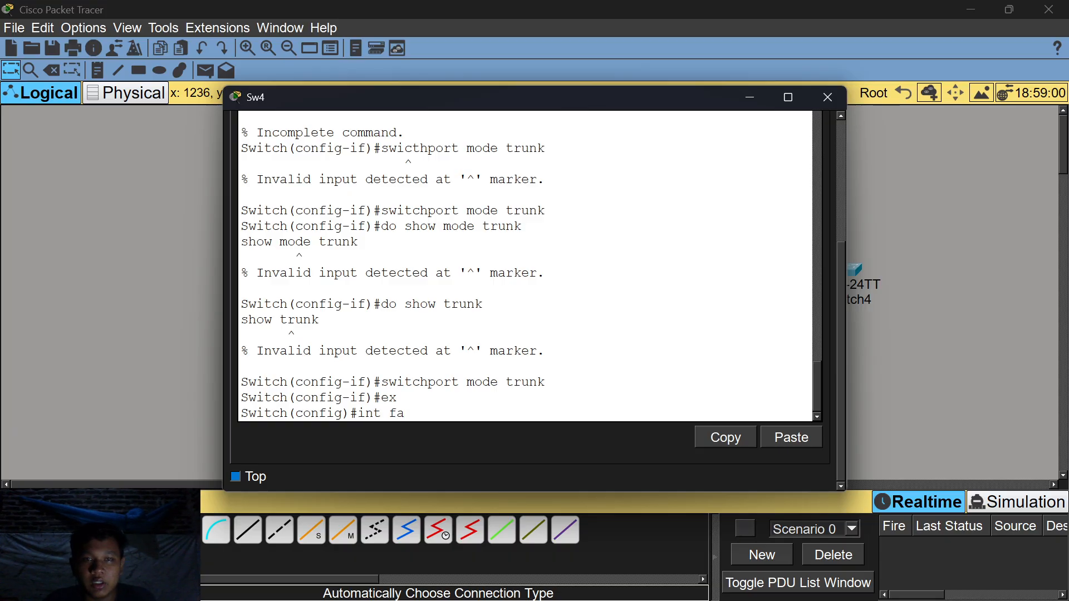
pyautogui.moveTo(623, 82); pyautogui.dragTo(468, 90)
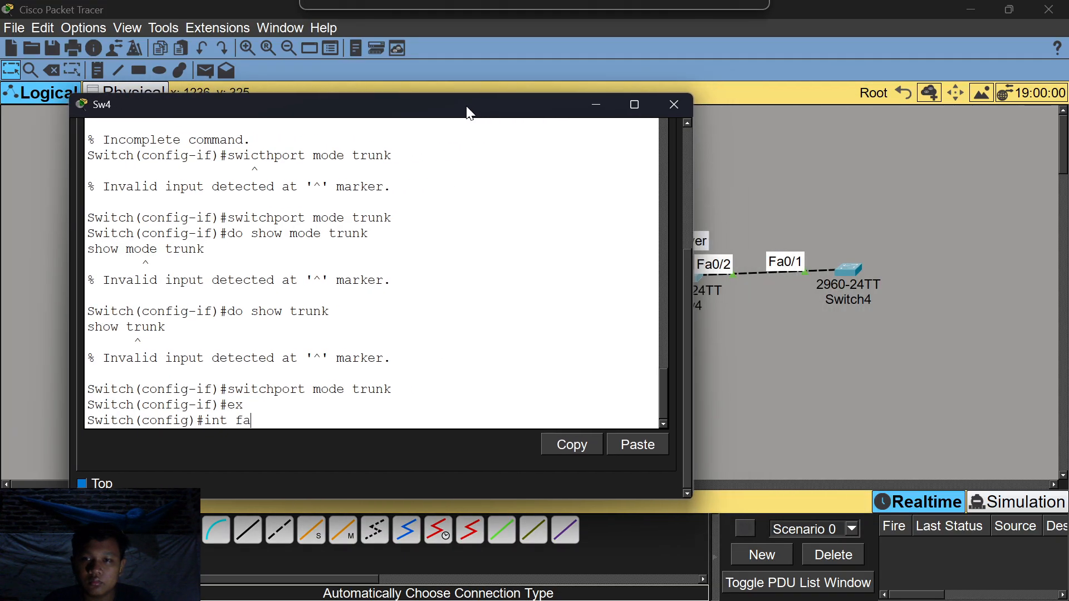
pyautogui.write('0/2')
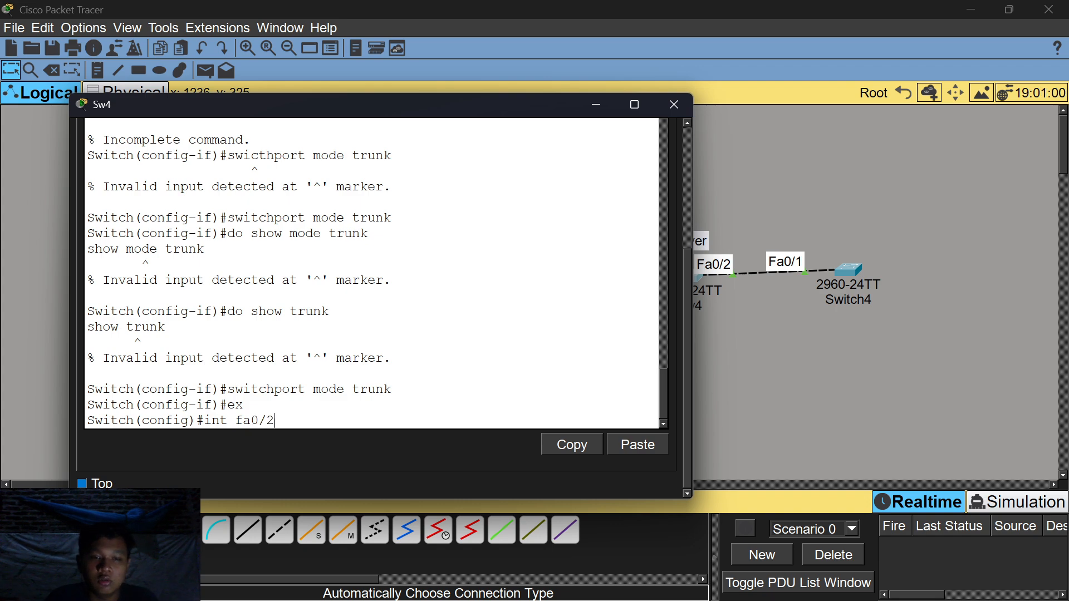
pyautogui.press('Return')
pyautogui.write('switchport')
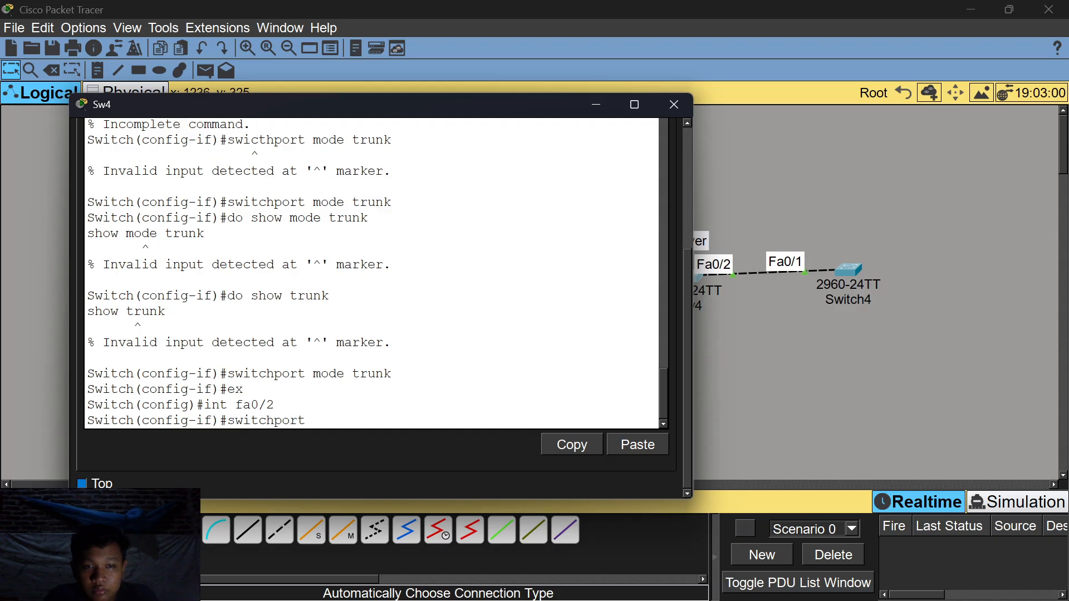
pyautogui.write(' mode trunk')
pyautogui.press('Return')
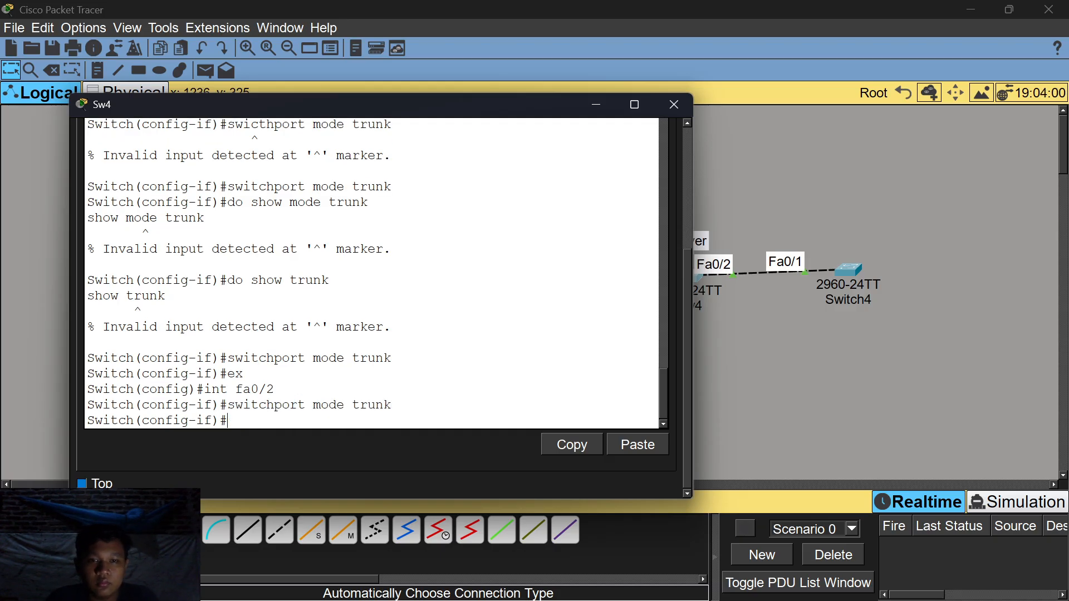
pyautogui.scroll(2, 372, 273)
pyautogui.scroll(-3, 371, 273)
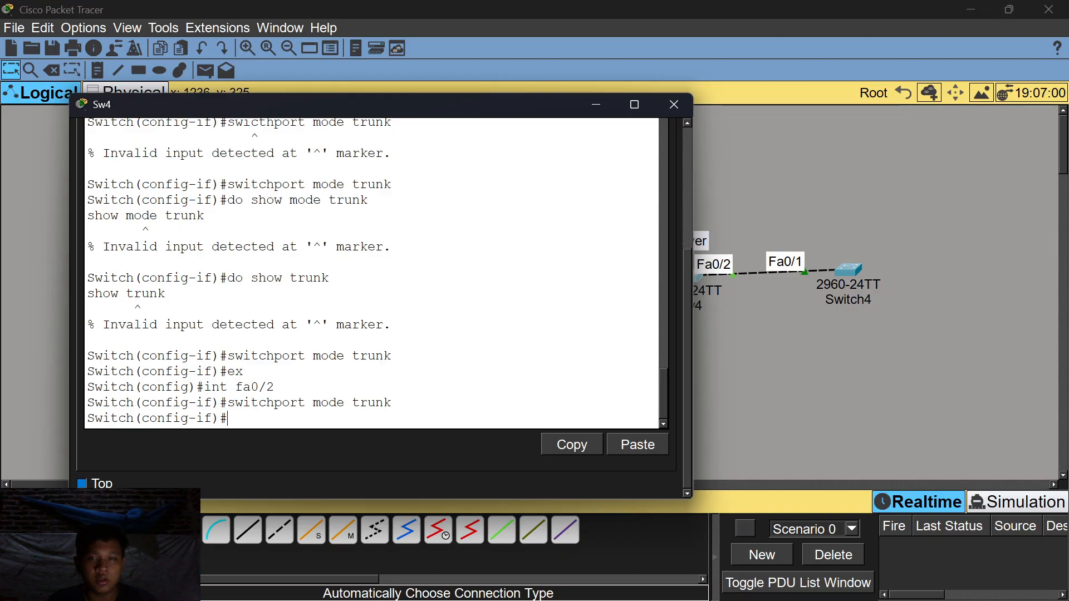
# Hide Sw4's terminal, briefly open and close Sw1, and bring up Switch4's CLI.
pyautogui.click(592, 109)
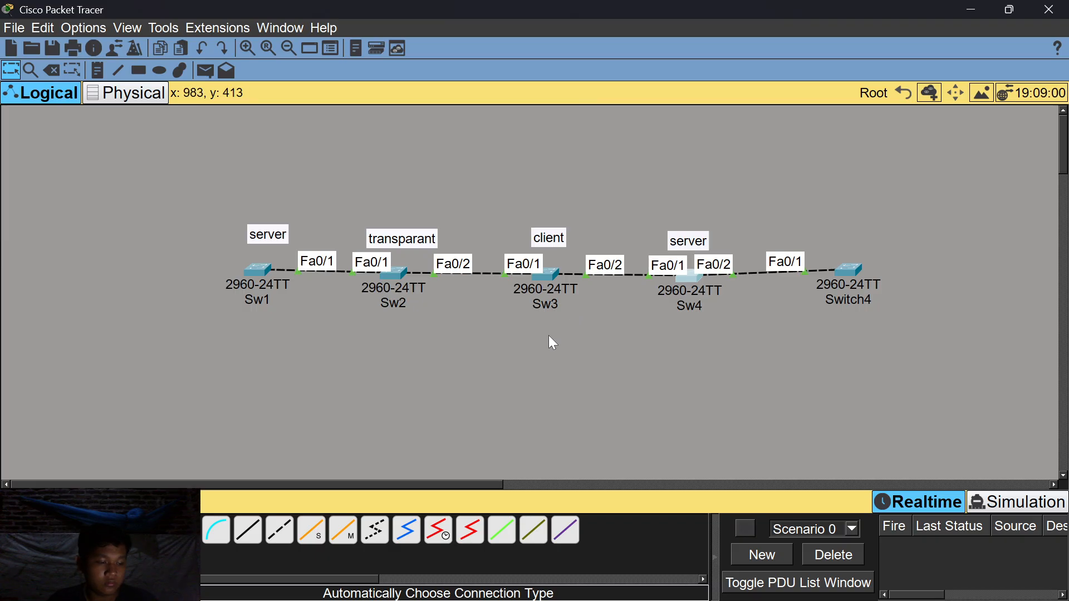
pyautogui.click(256, 275)
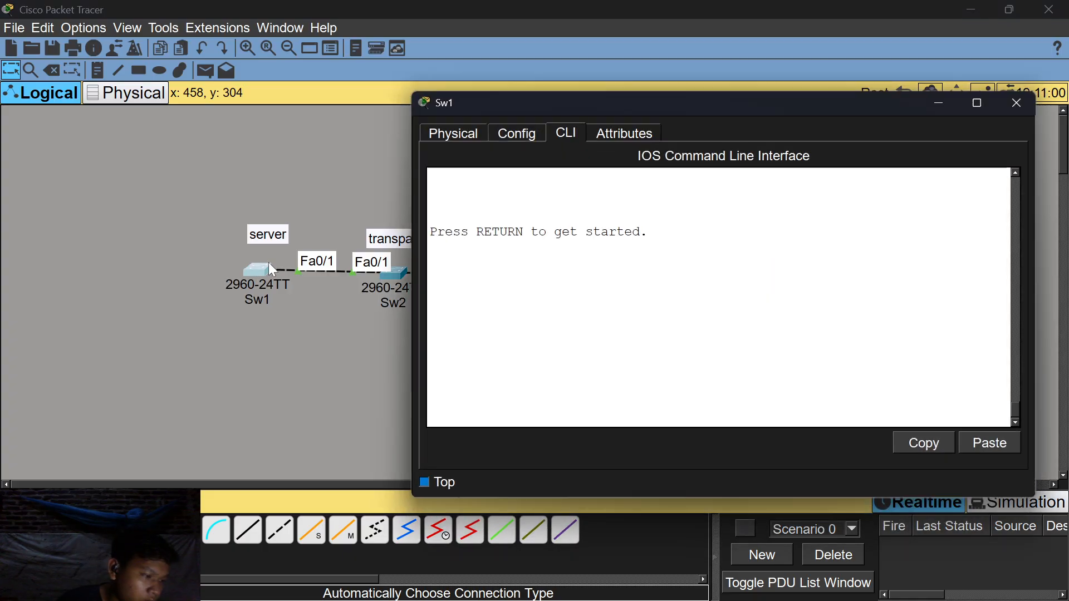
pyautogui.click(947, 101)
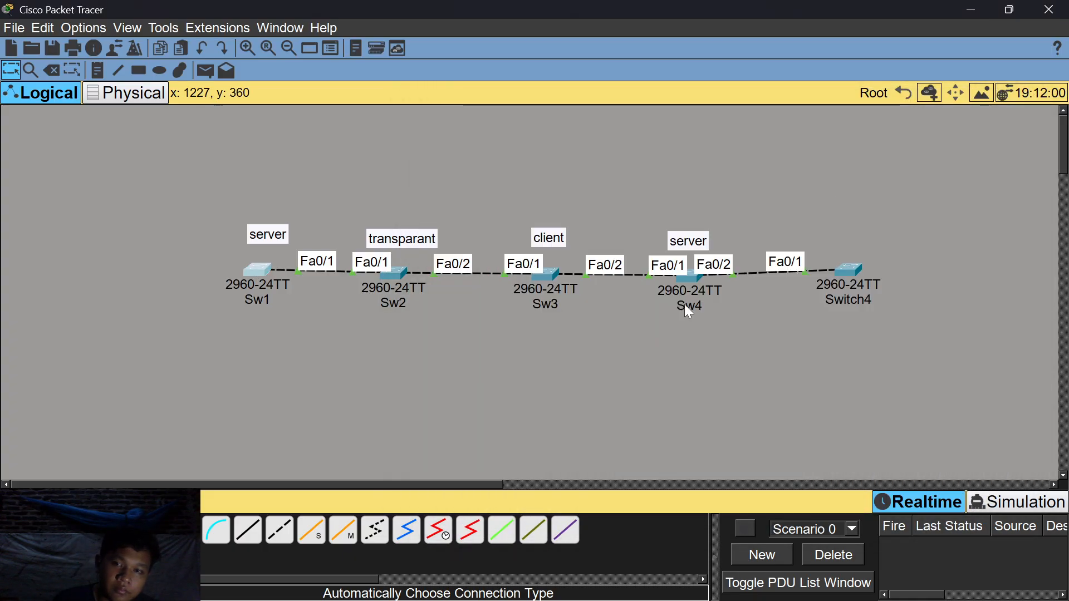
pyautogui.click(834, 276)
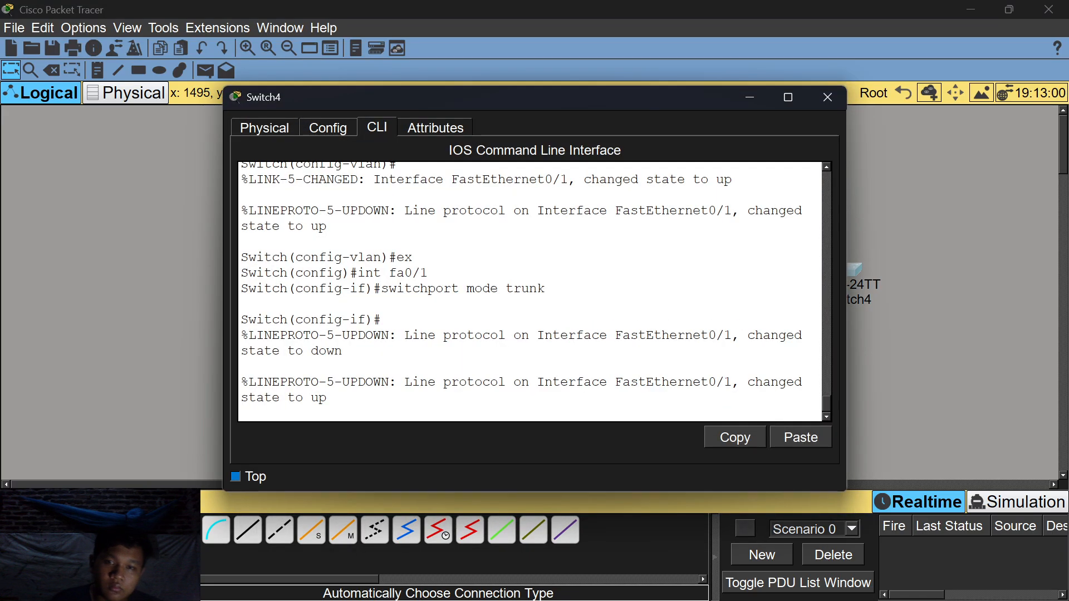
# Set Switch4's Fa0/2 to switchport mode trunk.
pyautogui.press('Return')
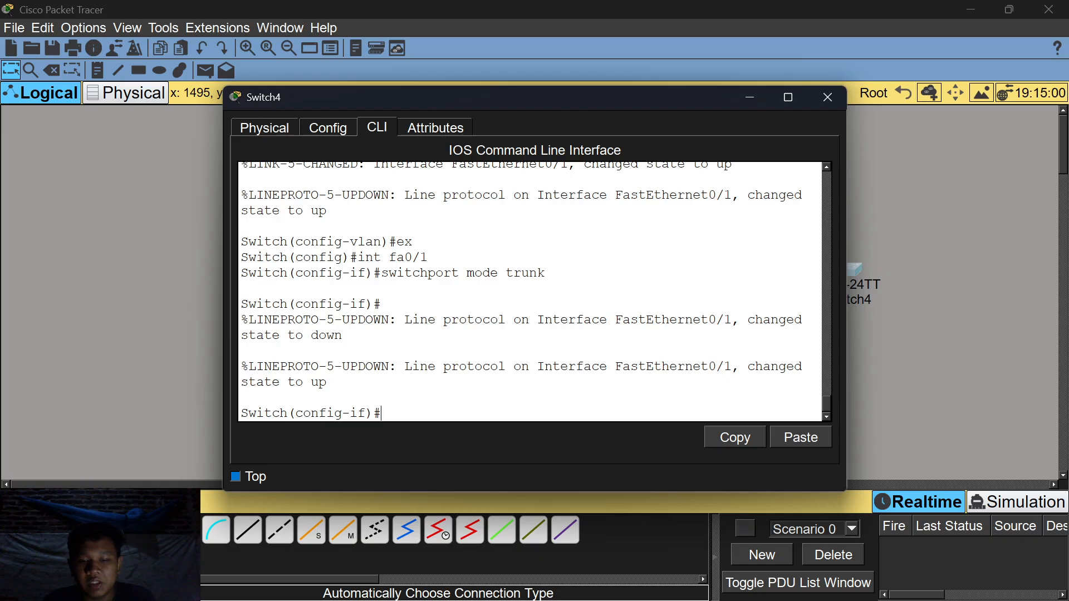
pyautogui.write('c')
pyautogui.press('BackSpace')
pyautogui.write('int fa0/2')
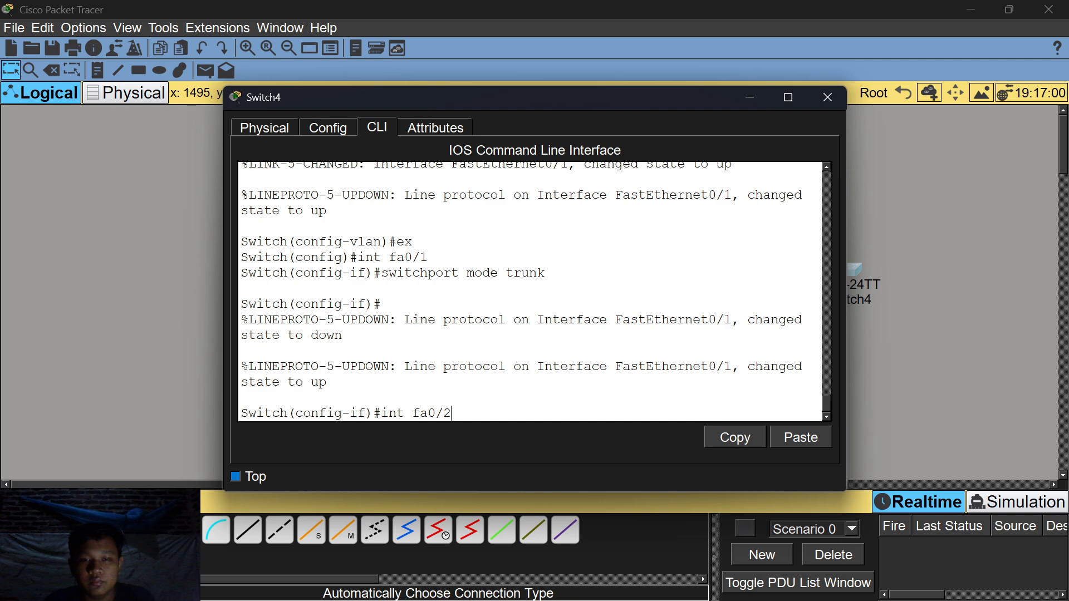
pyautogui.press('Return')
pyautogui.write('sw')
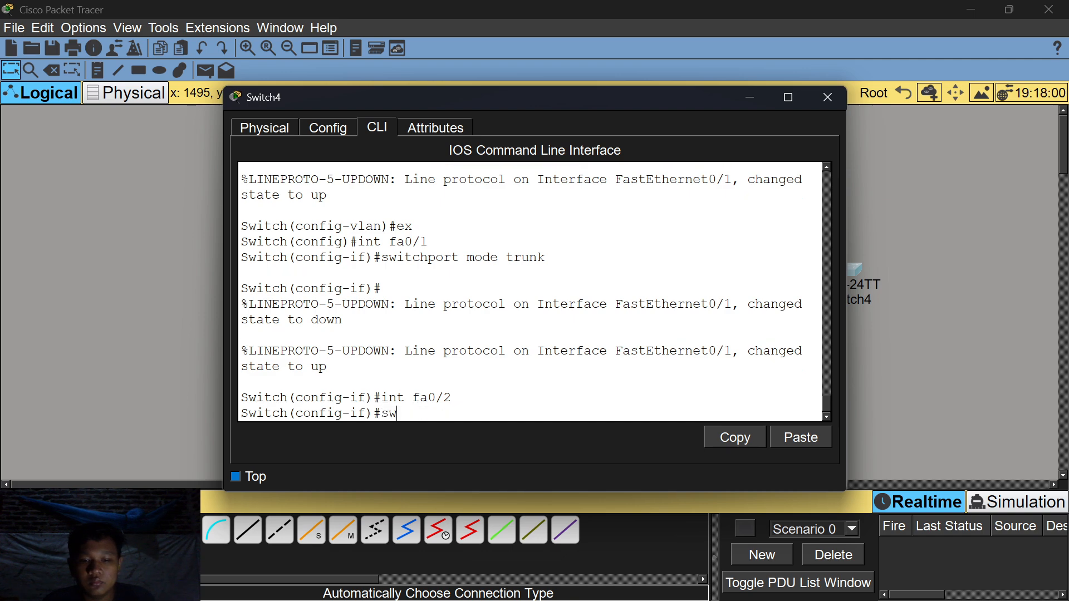
pyautogui.write('titchport mode trunk')
pyautogui.press('Return')
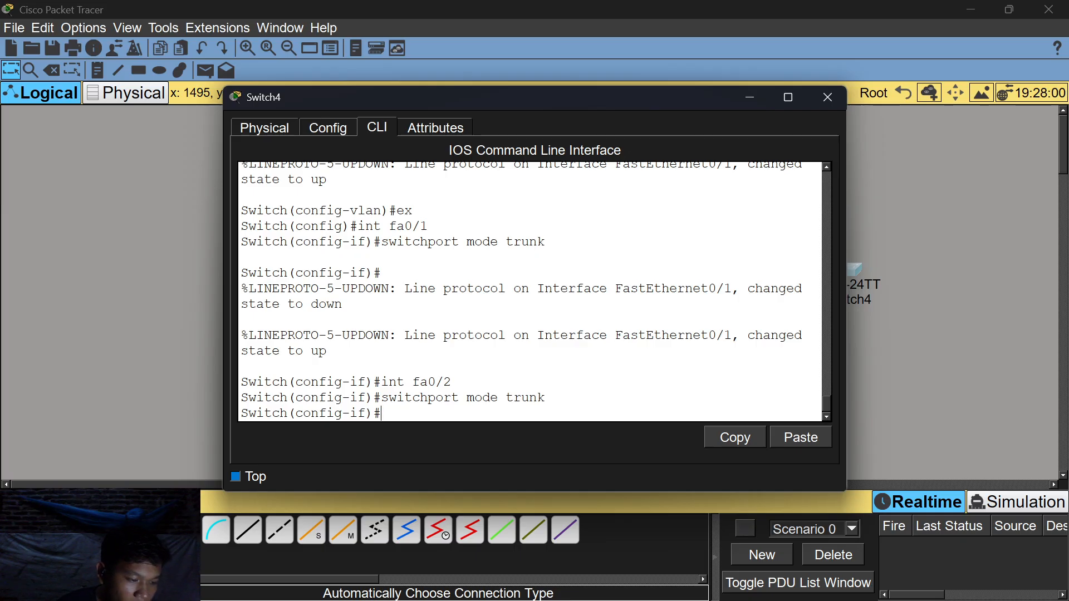
# Close Switch4 and return Sw4's CLI to global configuration mode.
pyautogui.click(750, 97)
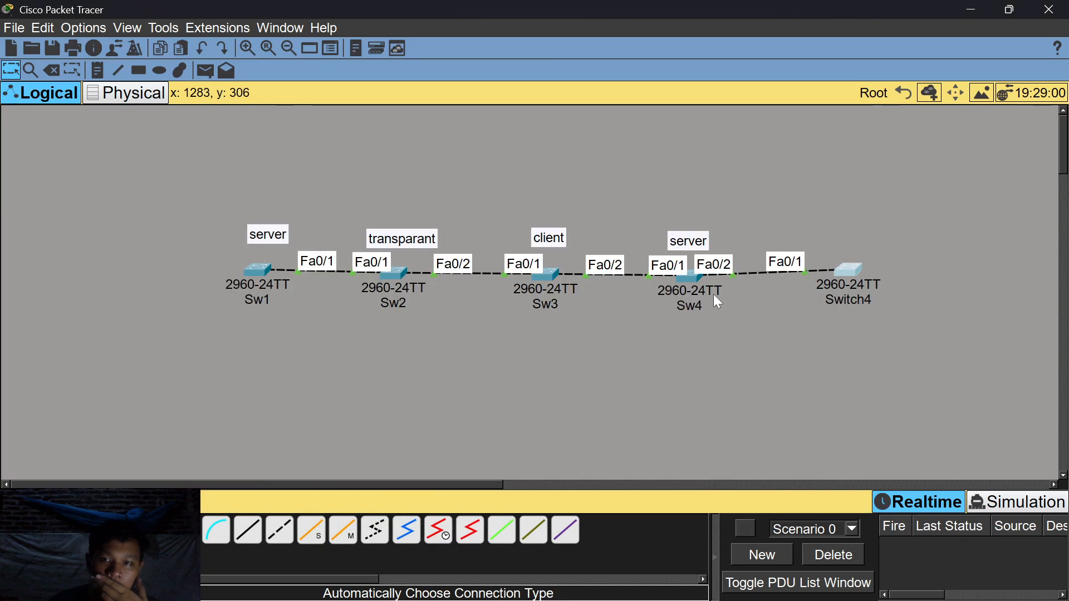
pyautogui.click(693, 287)
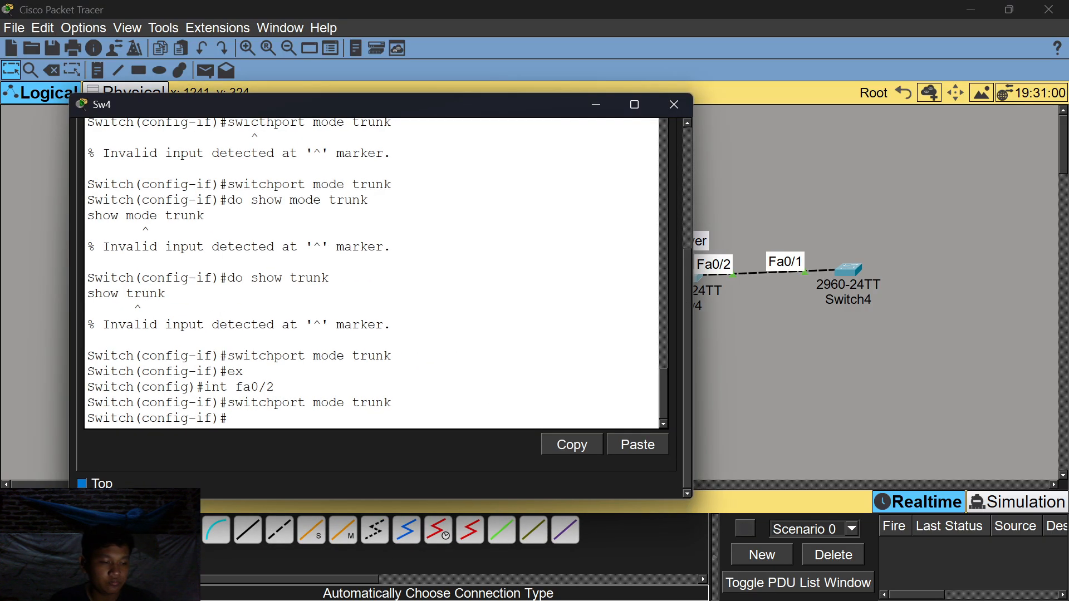
pyautogui.write('e')
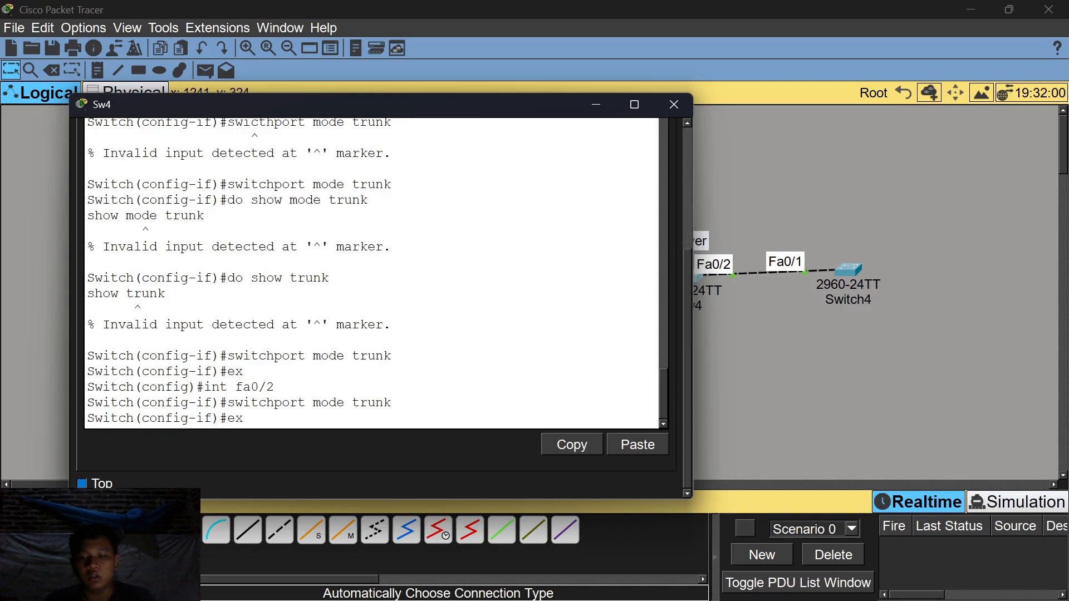
pyautogui.write('x')
pyautogui.press('Return')
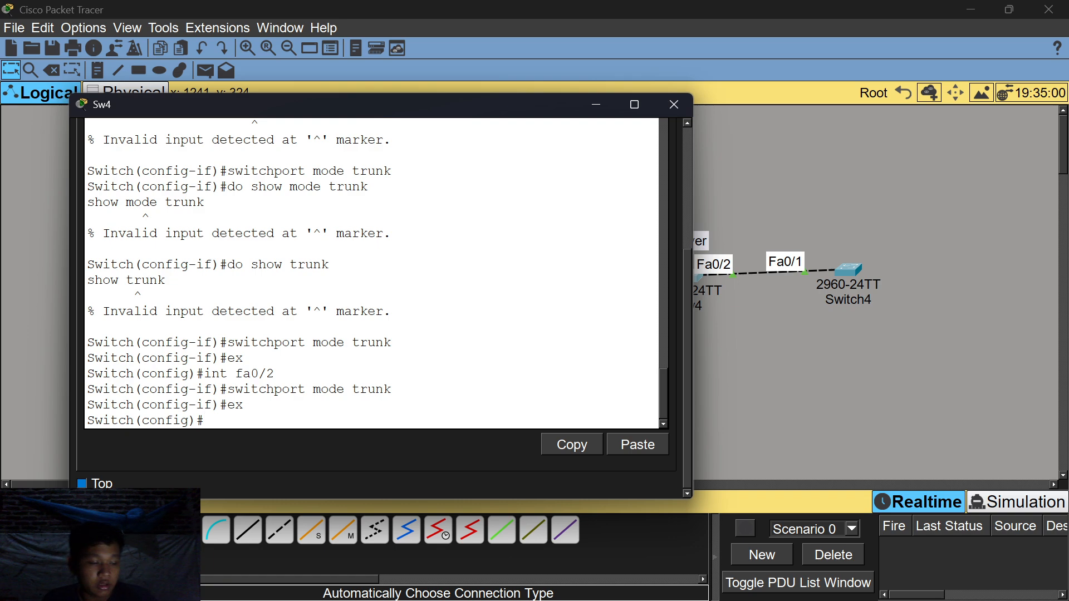
# Run 'do show vtp status' on Sw4 and highlight Configuration Revision 14.
pyautogui.write('dp')
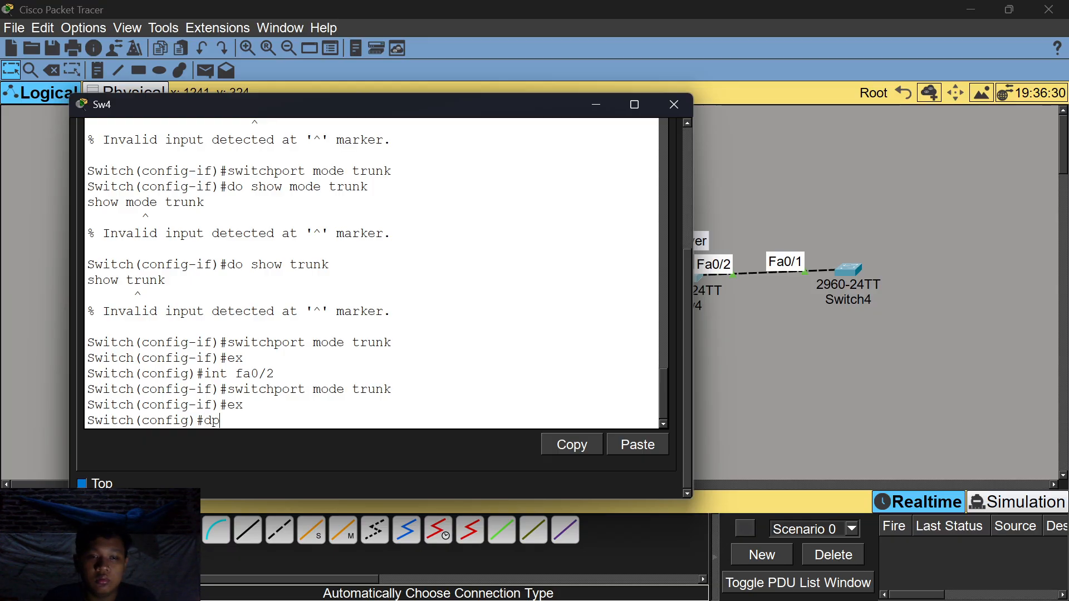
pyautogui.press('BackSpace')
pyautogui.write('o s')
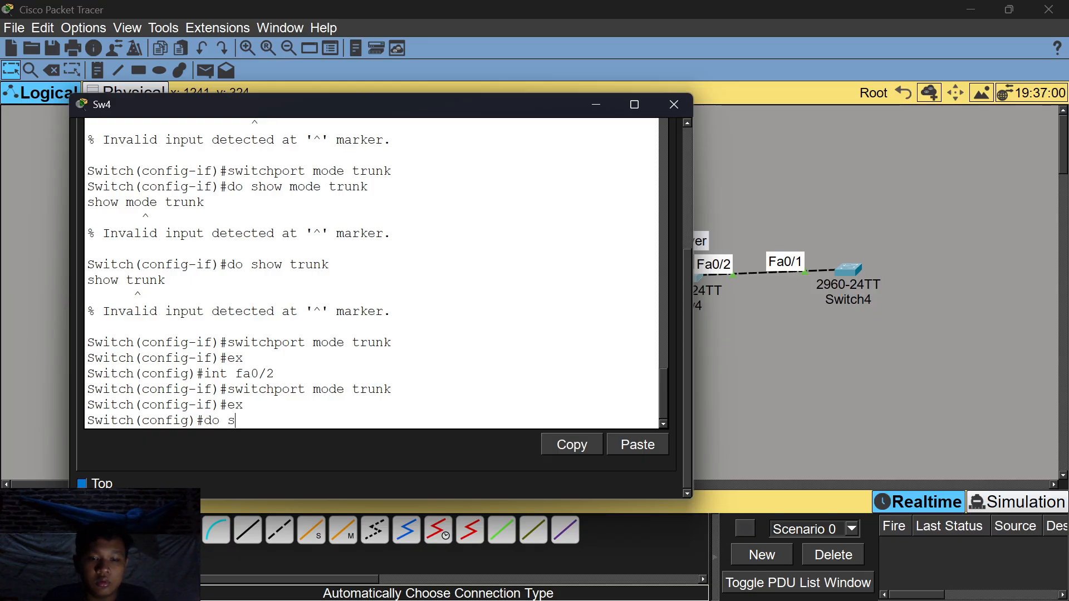
pyautogui.write('how vtp status')
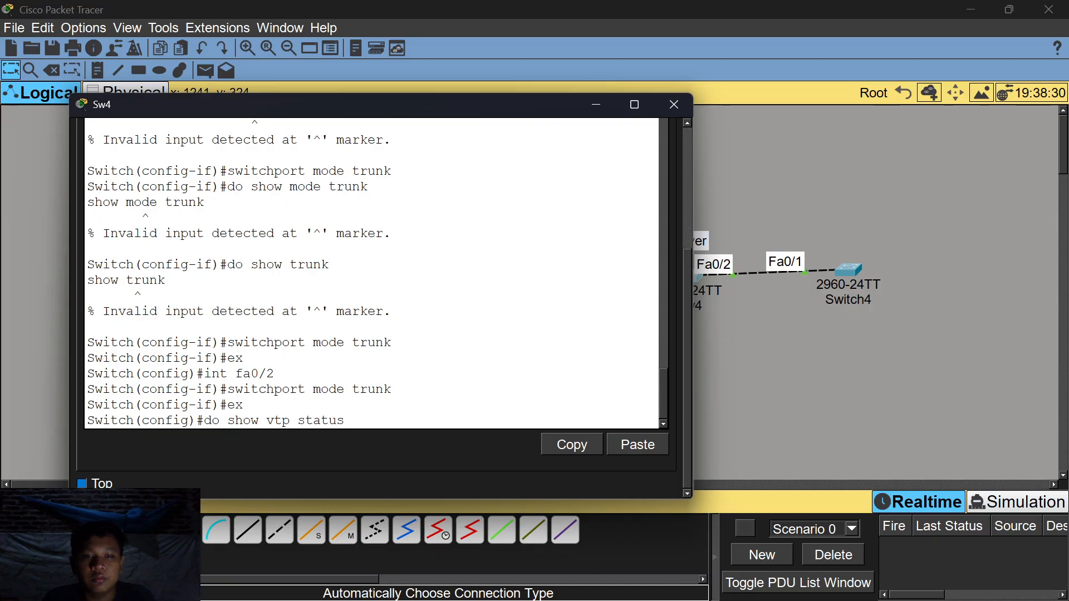
pyautogui.press('Return')
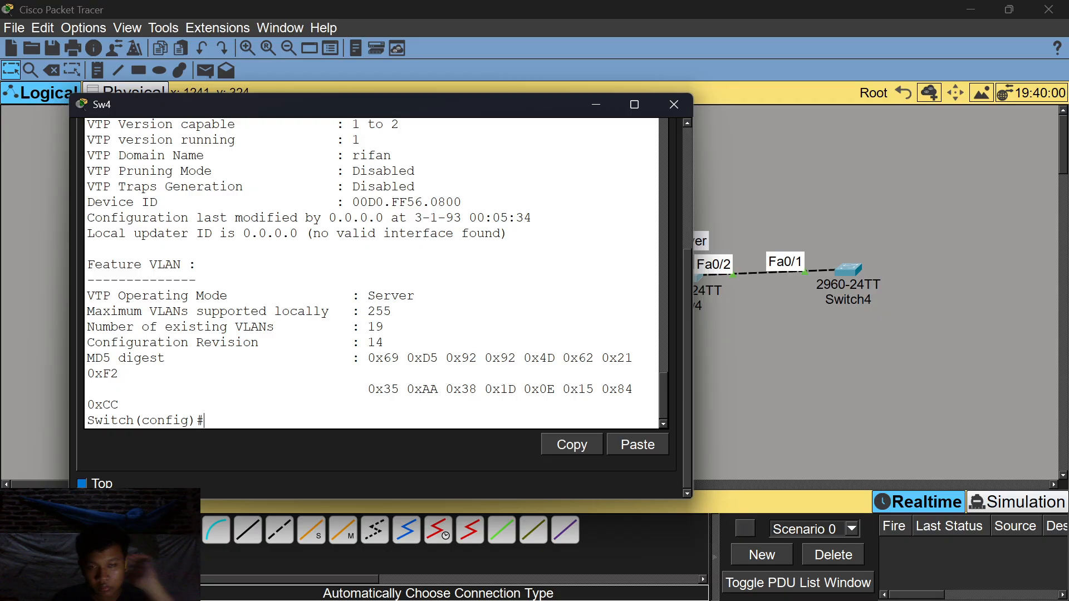
pyautogui.moveTo(383, 343); pyautogui.dragTo(87, 342)
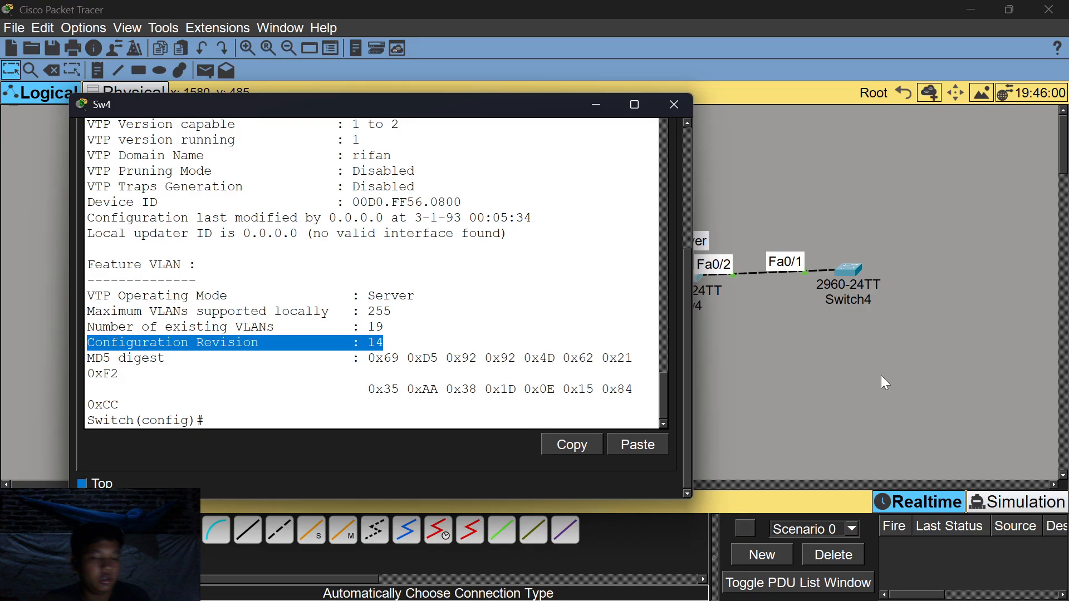
pyautogui.click(314, 413)
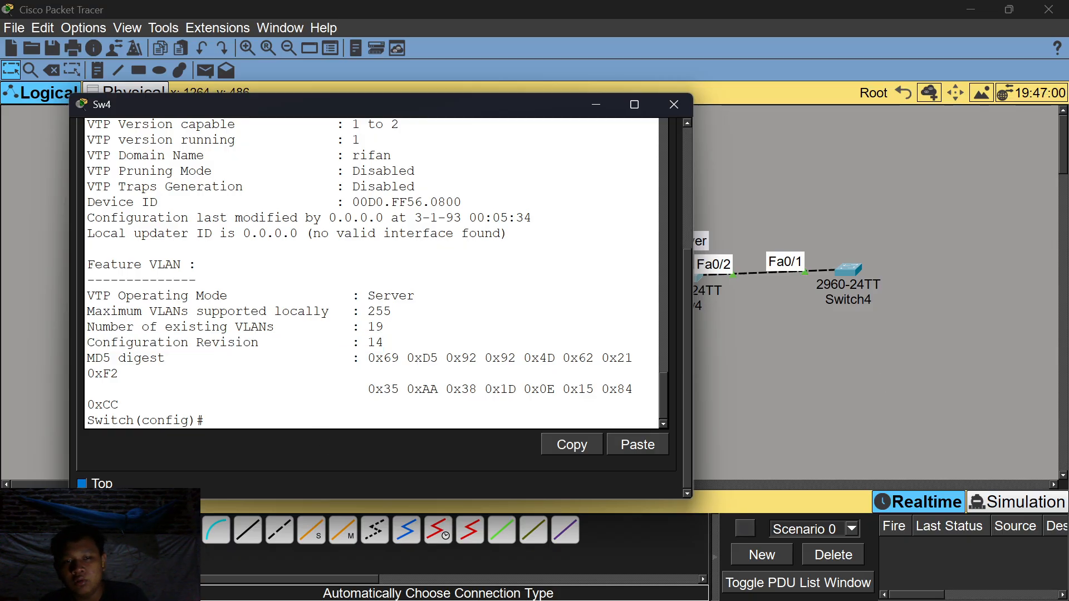
pyautogui.write('do d')
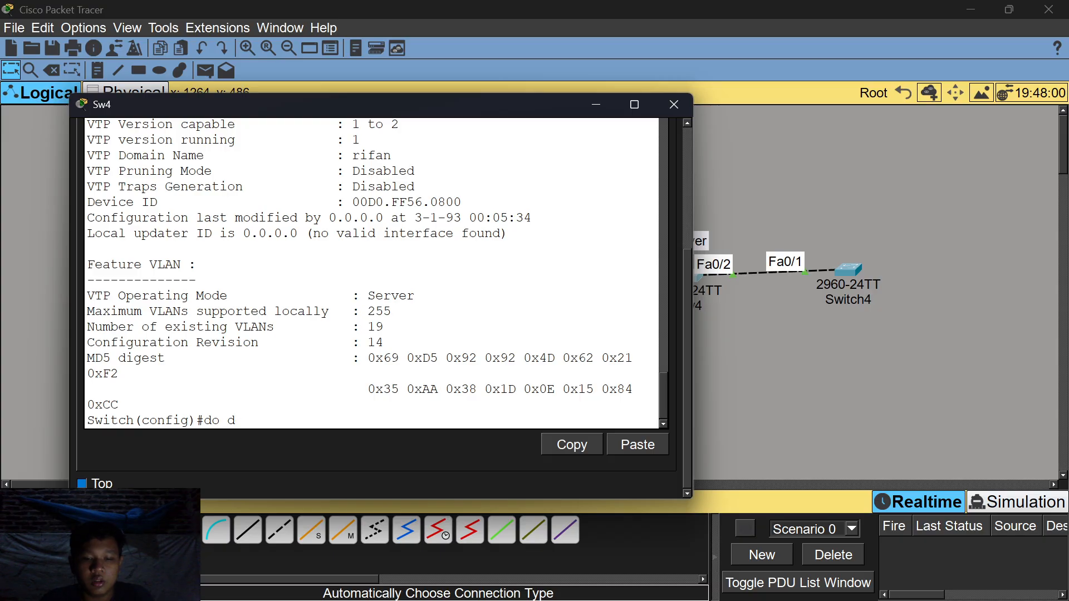
pyautogui.write('how vlan')
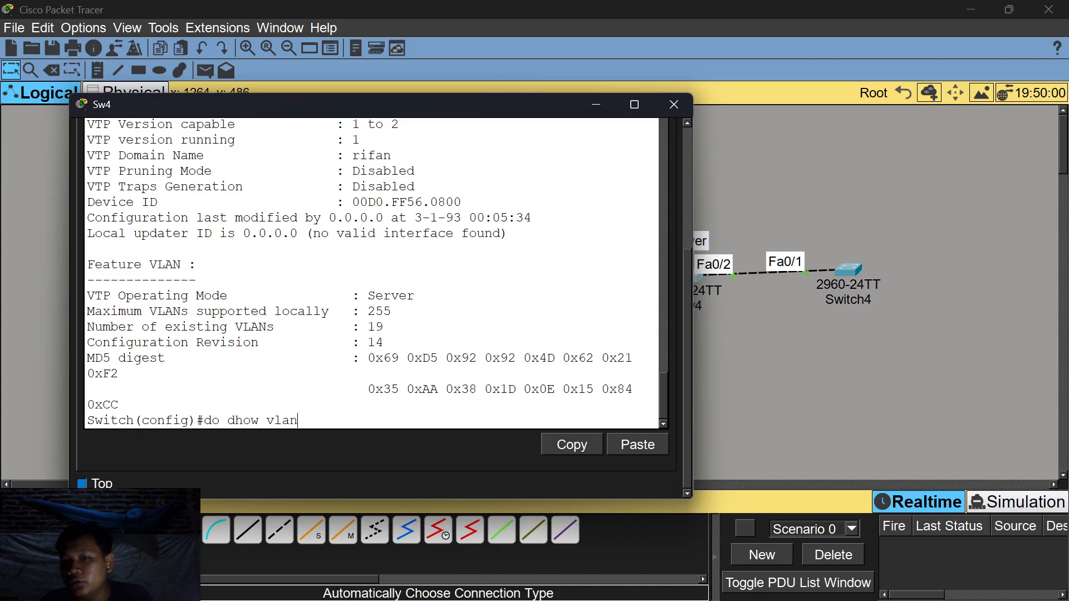
pyautogui.press('Return')
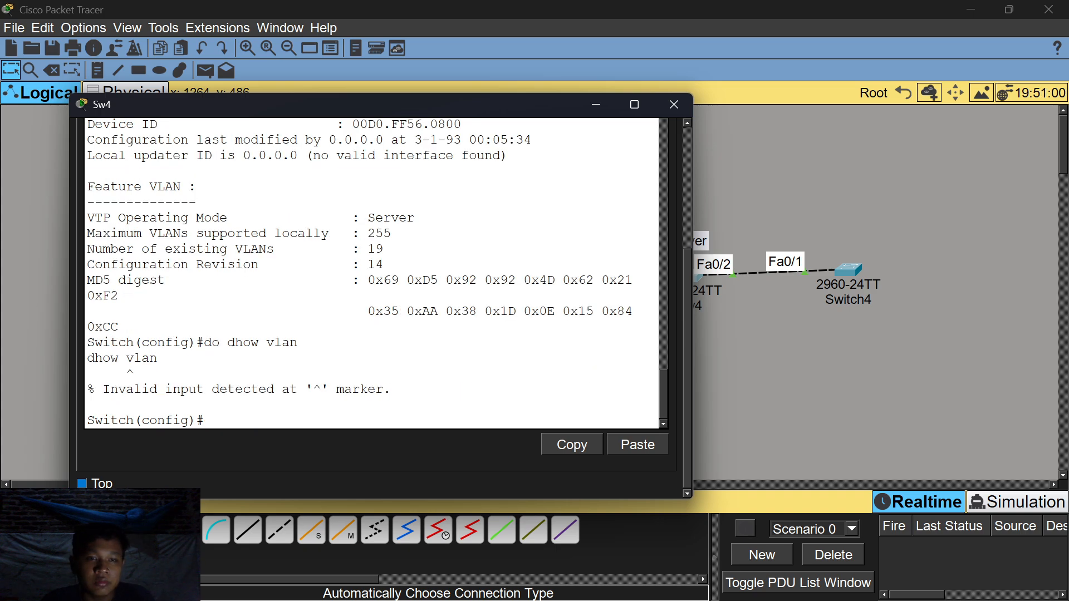
pyautogui.write('do so')
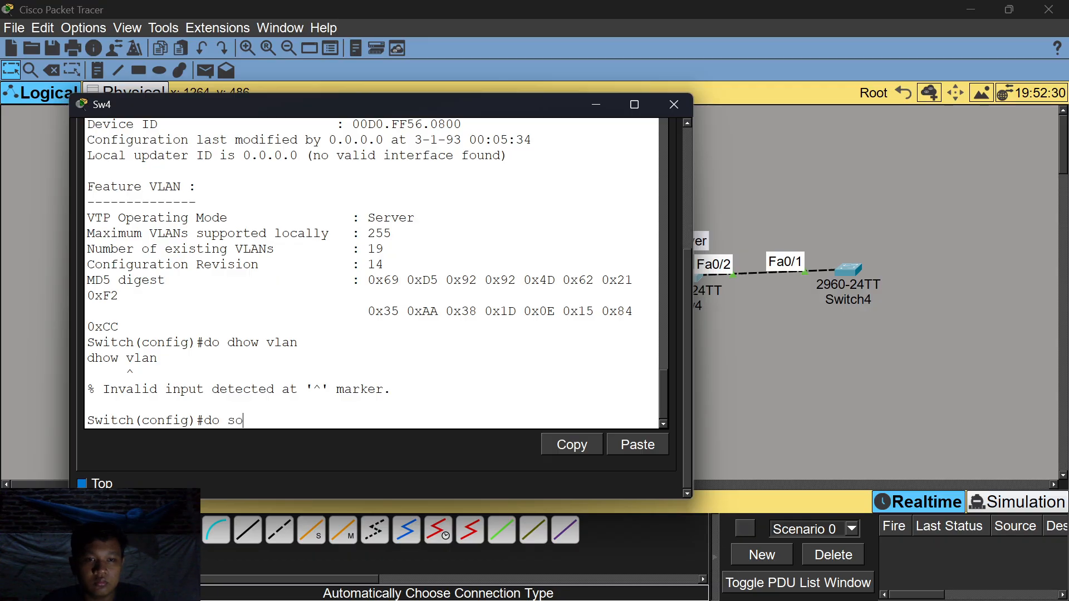
pyautogui.press('BackSpace')
pyautogui.write('how vla')
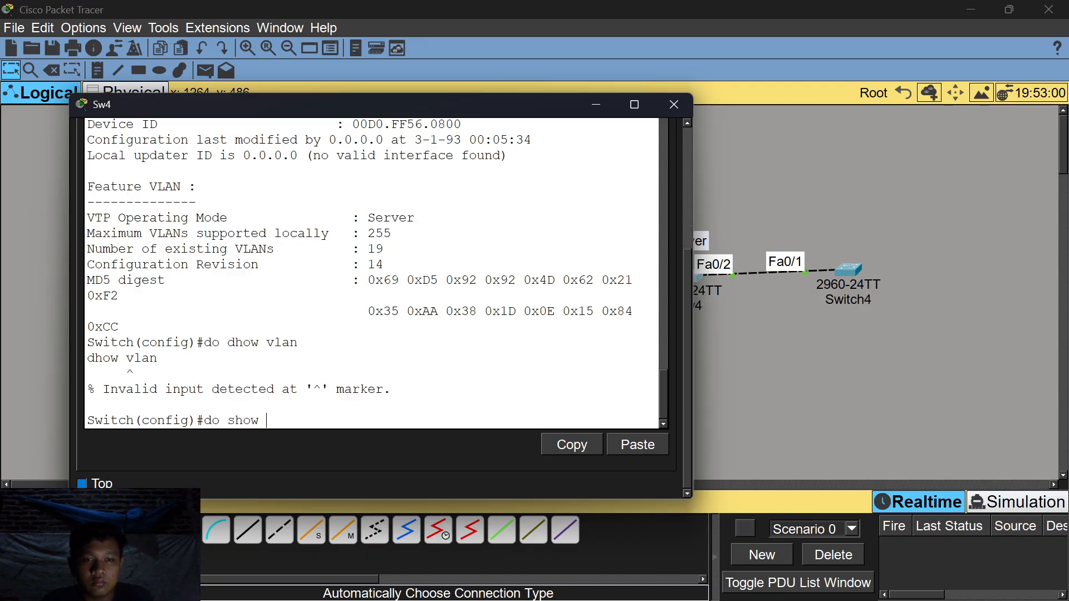
pyautogui.write('n')
pyautogui.press('Return')
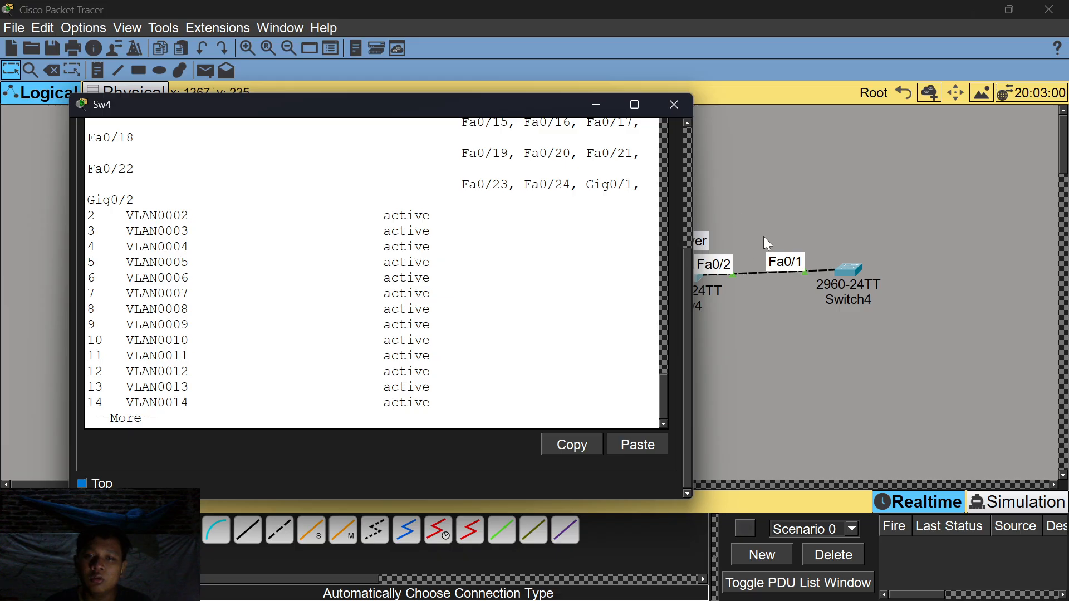
pyautogui.scroll(3, 373, 273)
pyautogui.scroll(4, 373, 273)
pyautogui.scroll(-10, 373, 273)
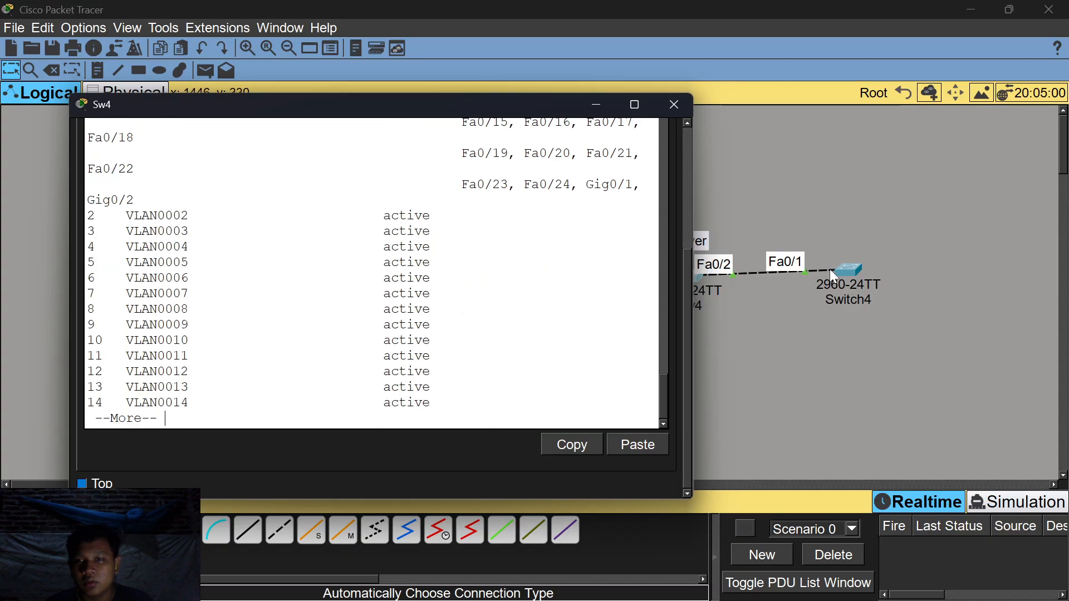
pyautogui.scroll(15, 373, 273)
pyautogui.scroll(-1, 373, 273)
pyautogui.scroll(2, 373, 273)
pyautogui.scroll(-12, 373, 272)
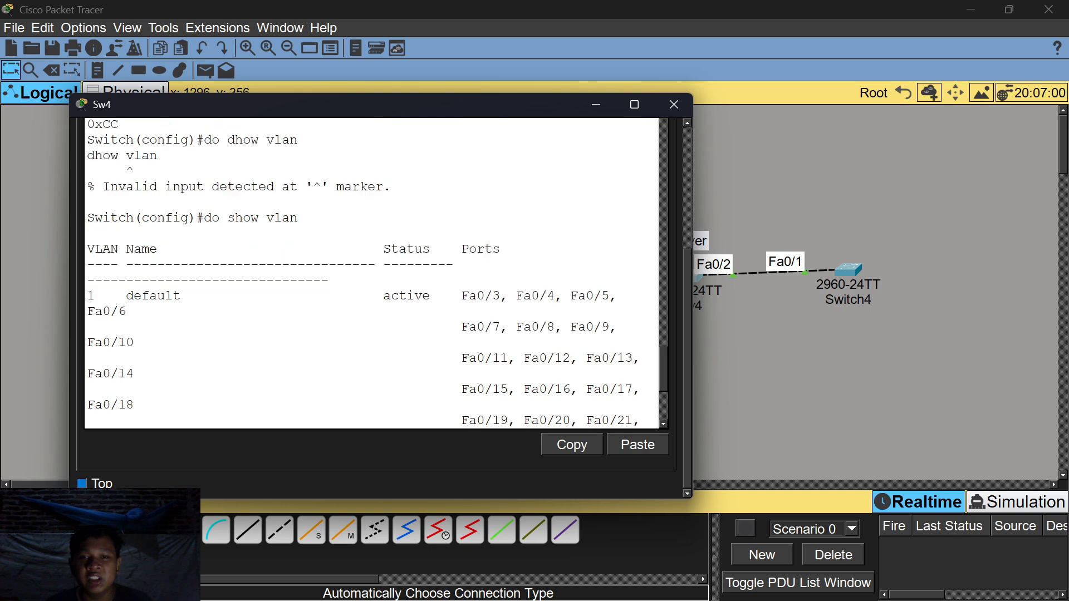
pyautogui.scroll(-5, 373, 273)
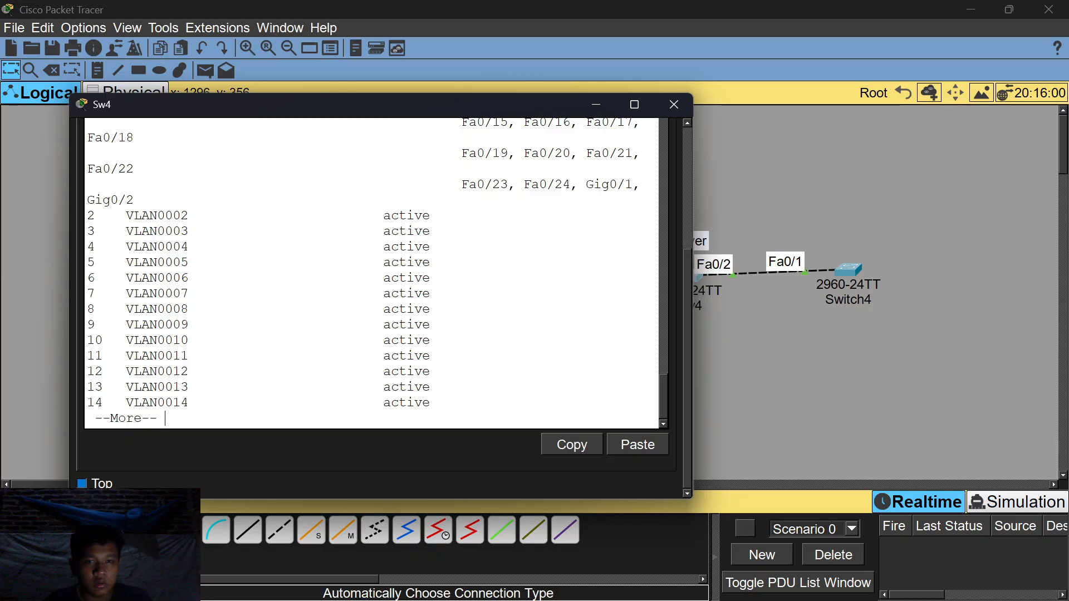
pyautogui.scroll(10, 370, 273)
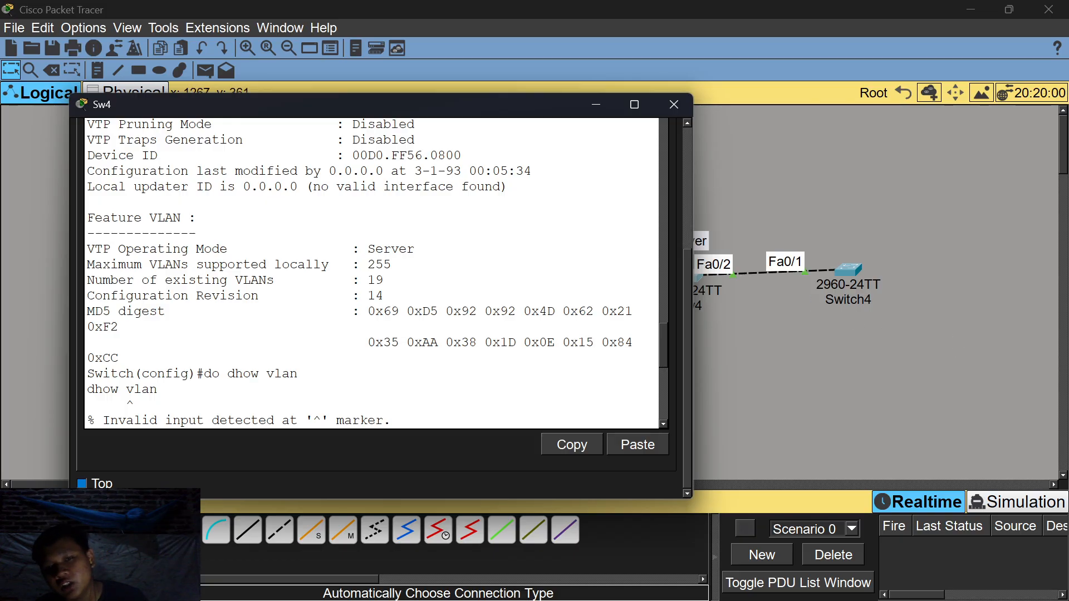
# Drag Sw4's terminal right and then down to reveal the switch chain.
pyautogui.moveTo(493, 109); pyautogui.dragTo(688, 89)
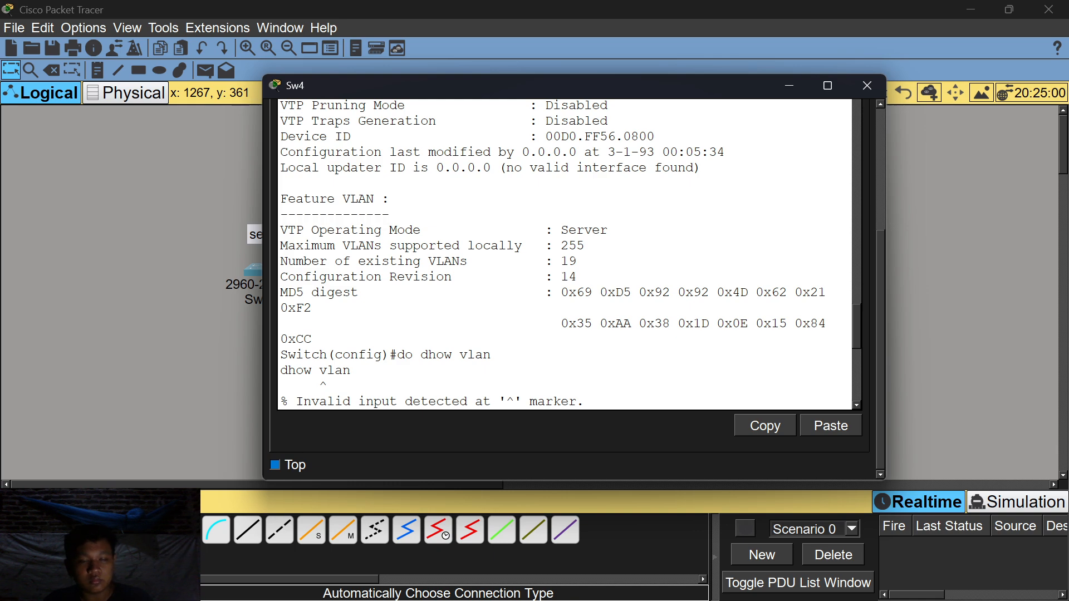
pyautogui.moveTo(684, 89); pyautogui.dragTo(718, 344)
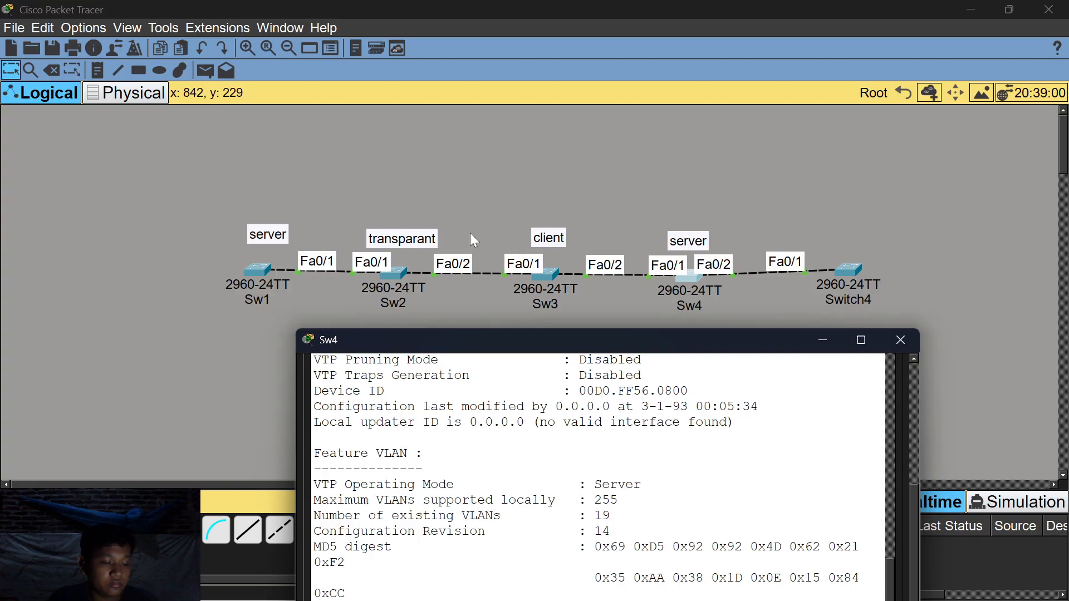
# Hide Sw4's terminal, place a 2960 switch (Switch5) below the chain, and open its CLI.
pyautogui.click(807, 341)
pyautogui.click(823, 340)
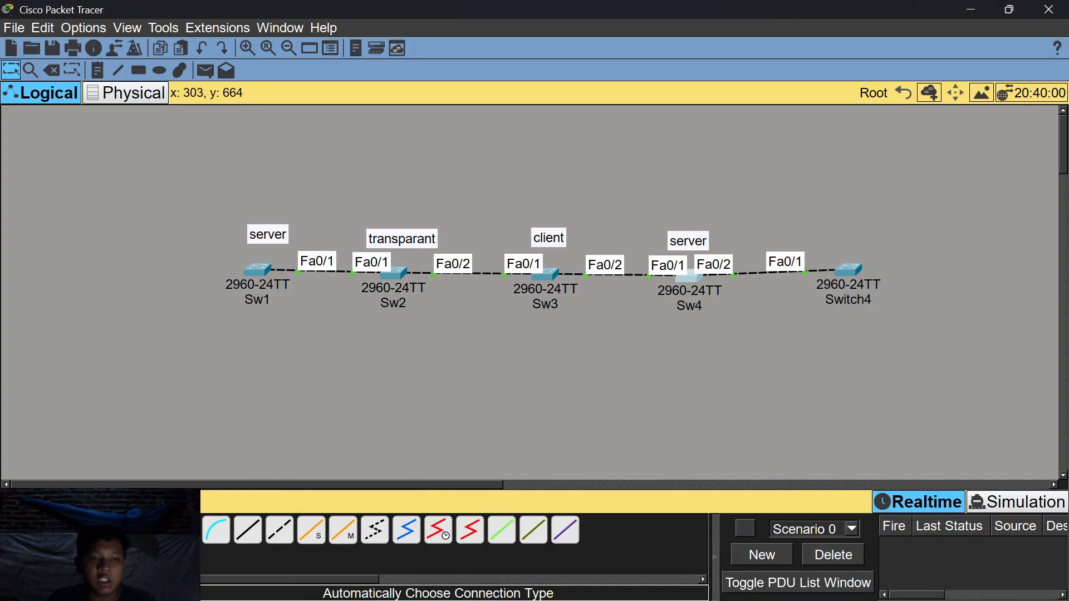
pyautogui.click(16, 529)
pyautogui.click(49, 563)
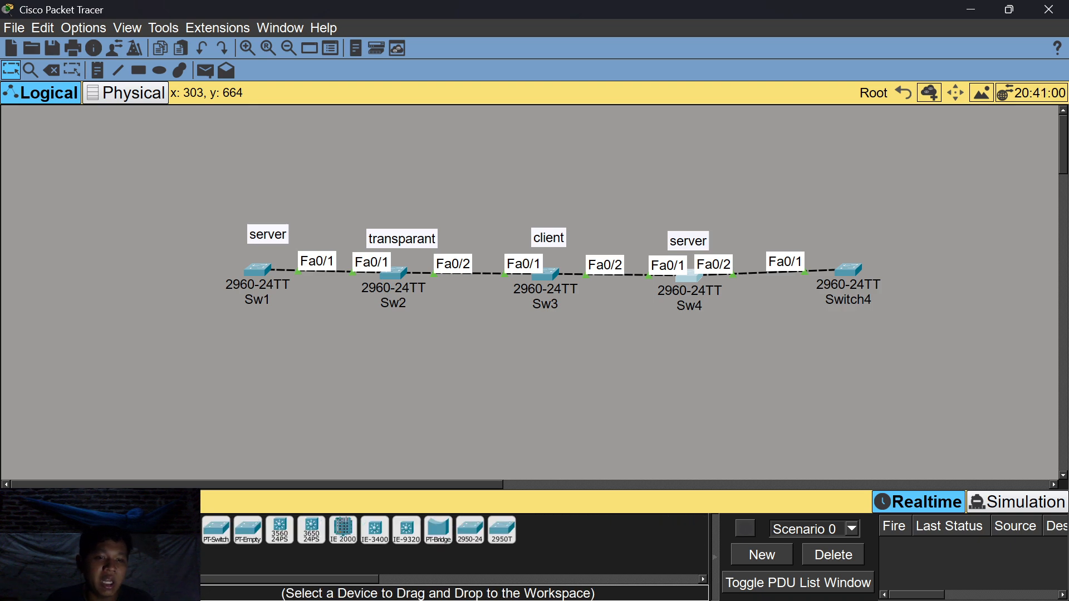
pyautogui.click(185, 530)
pyautogui.click(518, 377)
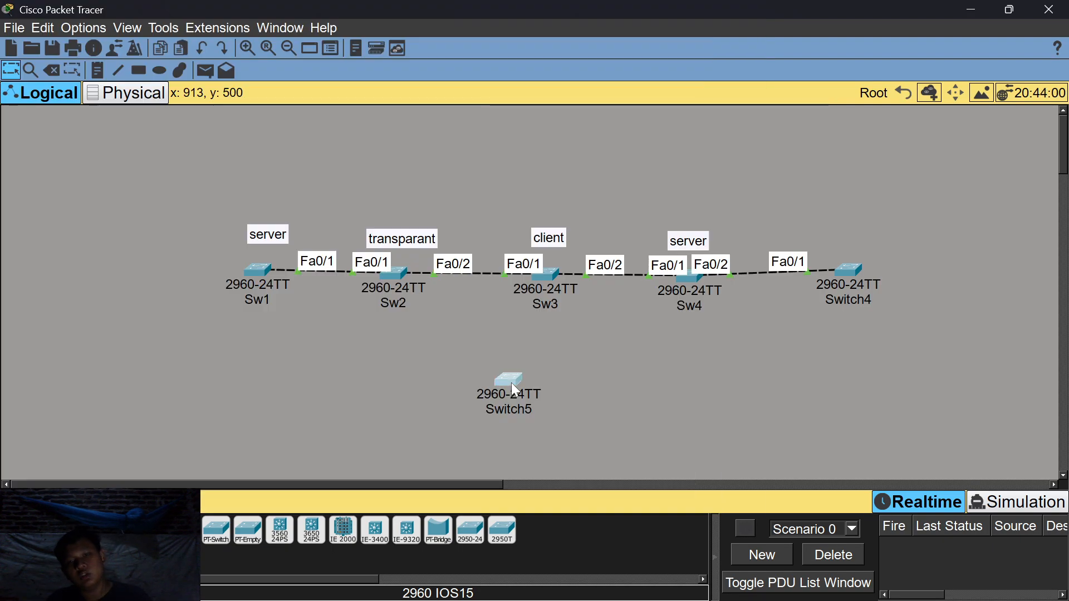
pyautogui.click(511, 382)
pyautogui.click(376, 123)
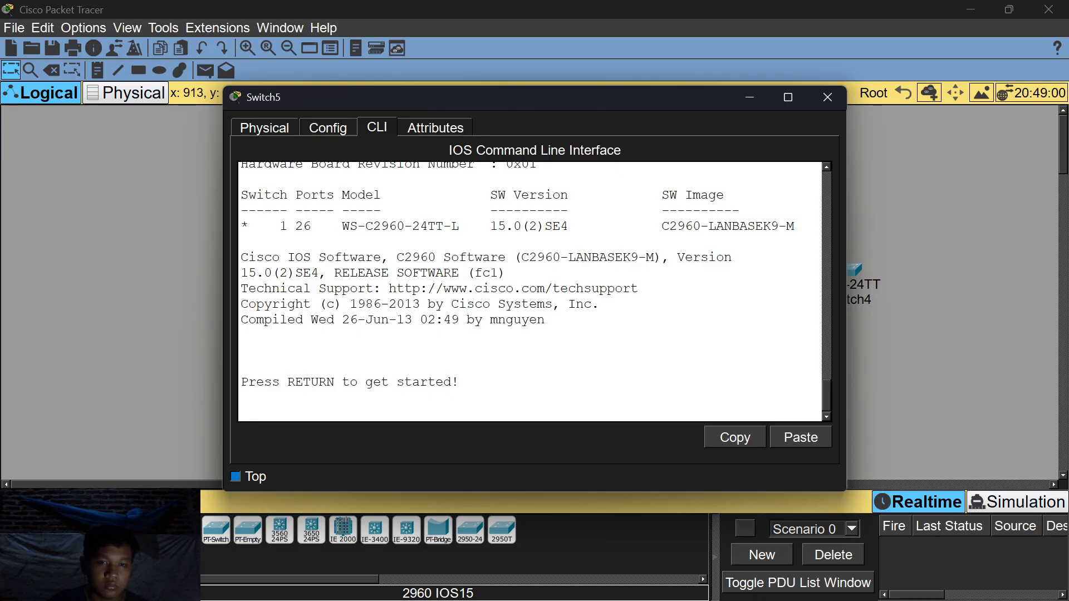
# Enter global configuration on Switch5 and set vtp mode server.
pyautogui.press('Return')
pyautogui.write('en')
pyautogui.press('Return')
pyautogui.write('conf t')
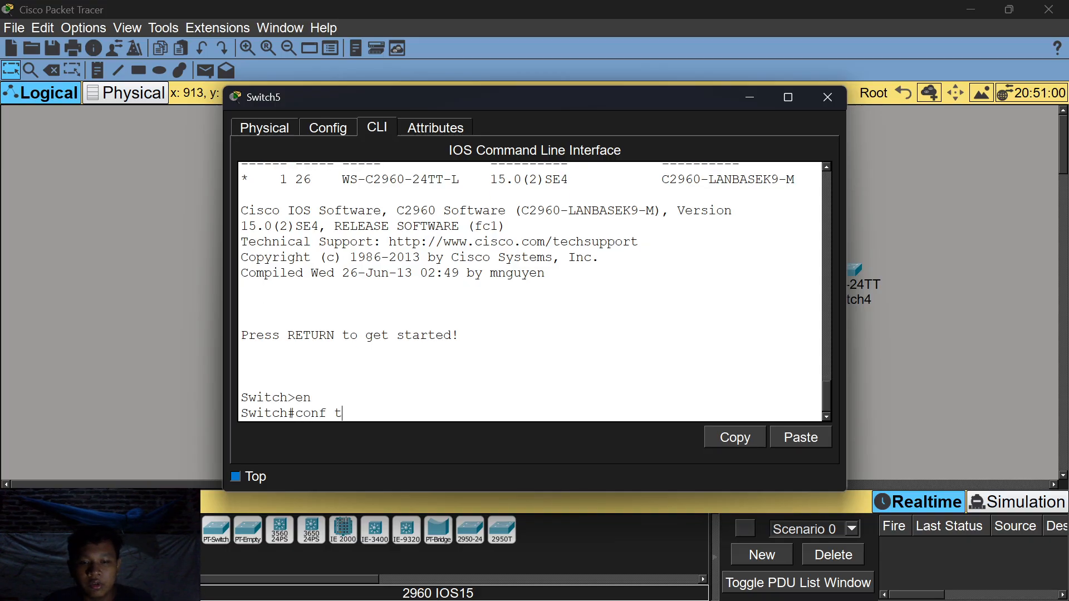
pyautogui.press('Return')
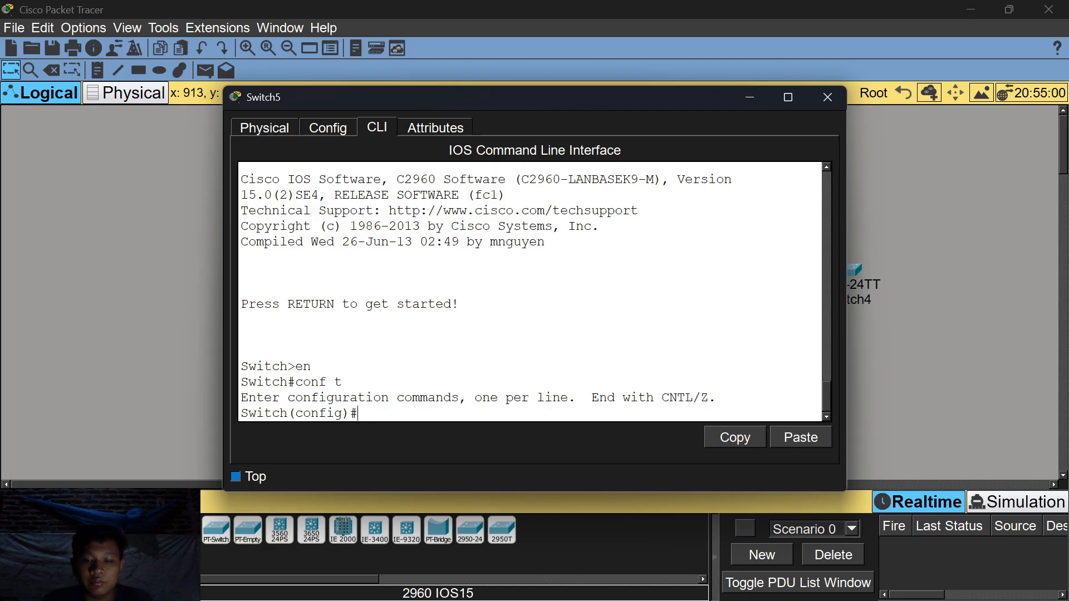
pyautogui.write('vtp mode server')
pyautogui.press('Return')
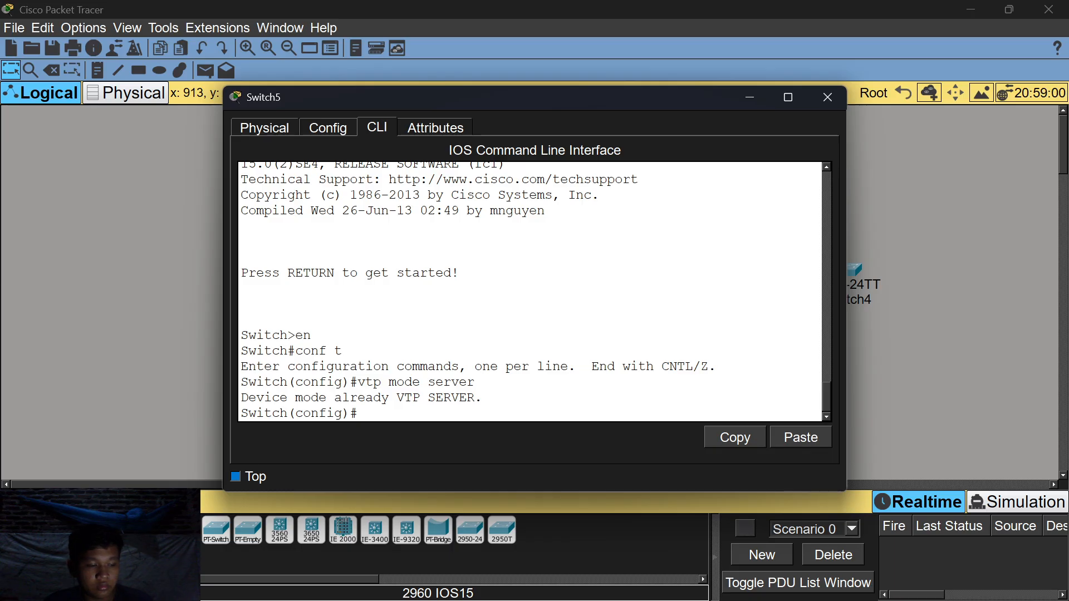
# Set Switch5's VTP domain name and VTP password.
pyautogui.write('vtr domain')
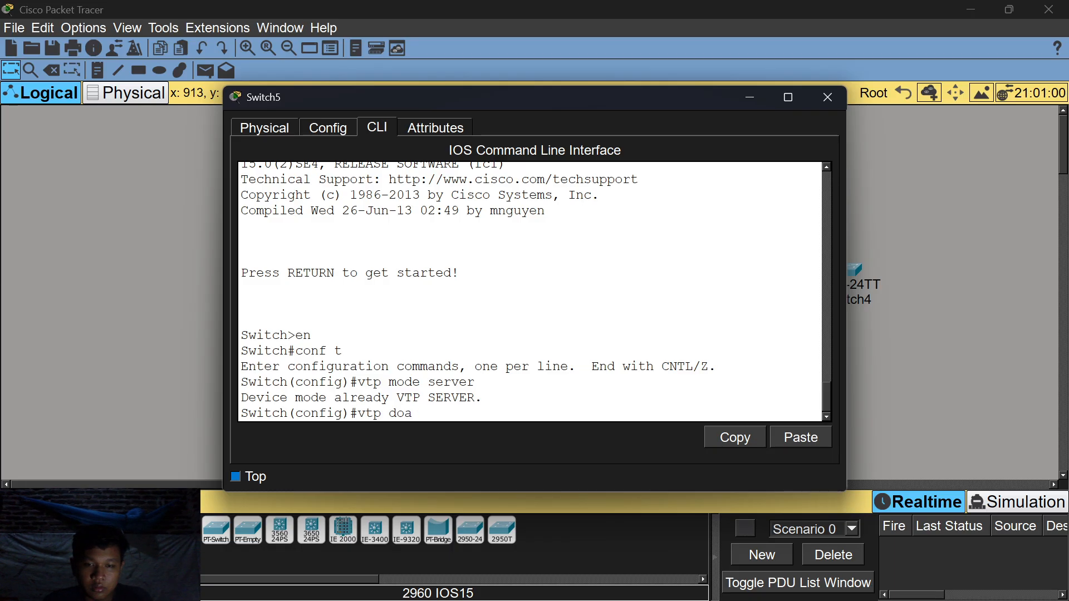
pyautogui.press('BackSpace')
pyautogui.press('BackSpace')
pyautogui.press('BackSpace')
pyautogui.press('BackSpace')
pyautogui.write('ma')
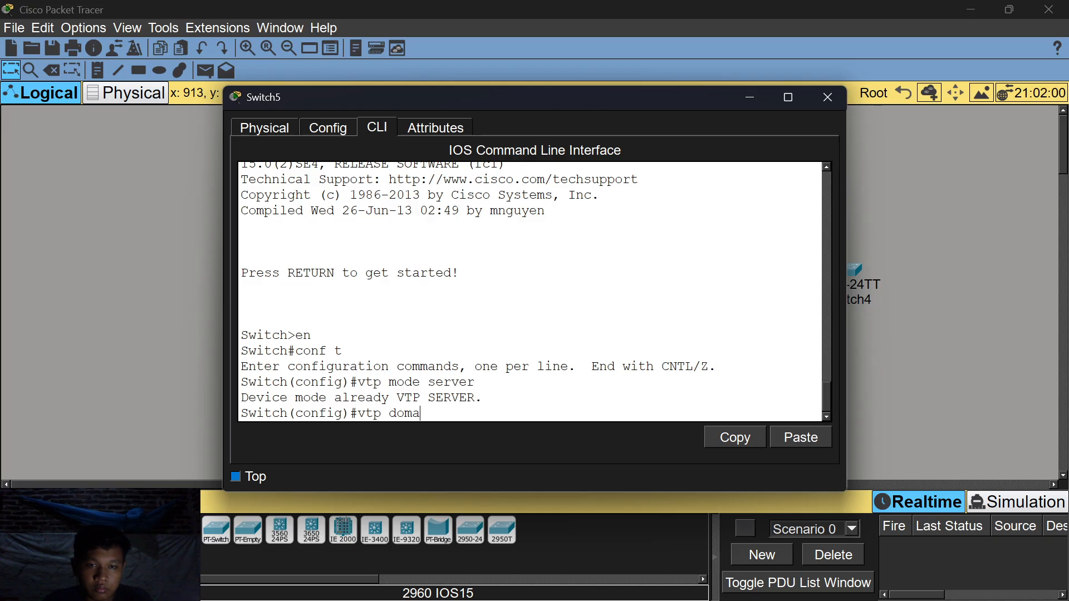
pyautogui.write('in rifan')
pyautogui.press('BackSpace')
pyautogui.press('BackSpace')
pyautogui.press('BackSpace')
pyautogui.press('BackSpace')
pyautogui.write('rifan')
pyautogui.press('Return')
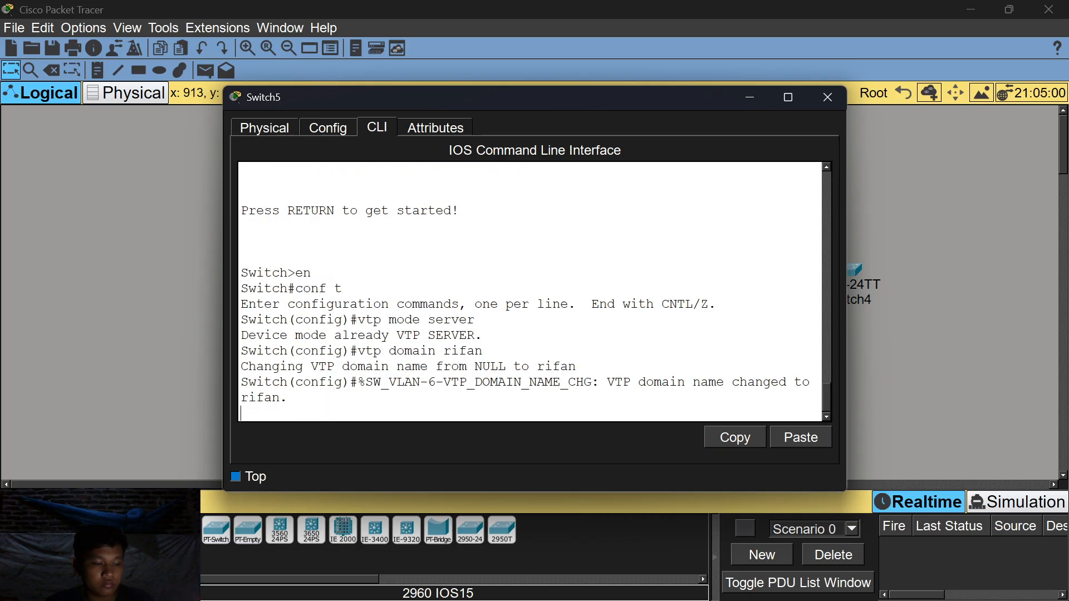
pyautogui.press('Return')
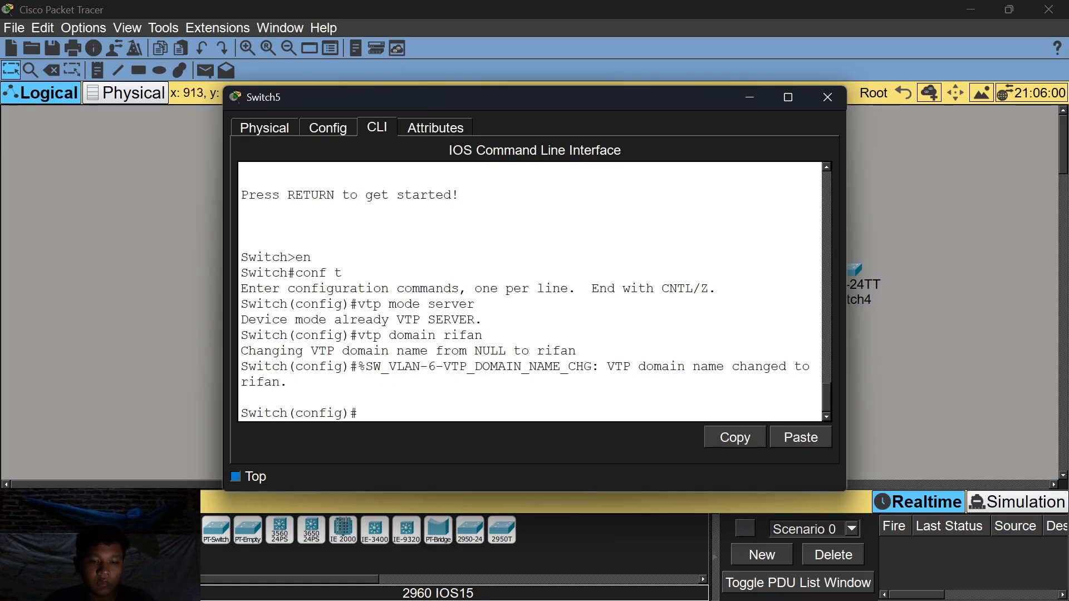
pyautogui.write('vtp')
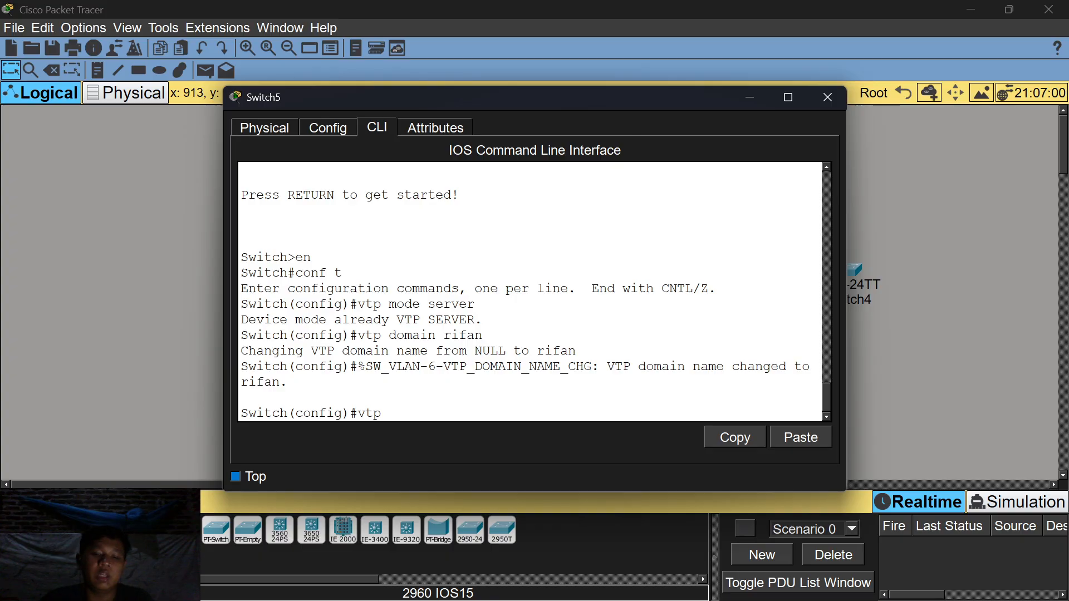
pyautogui.write(' passw')
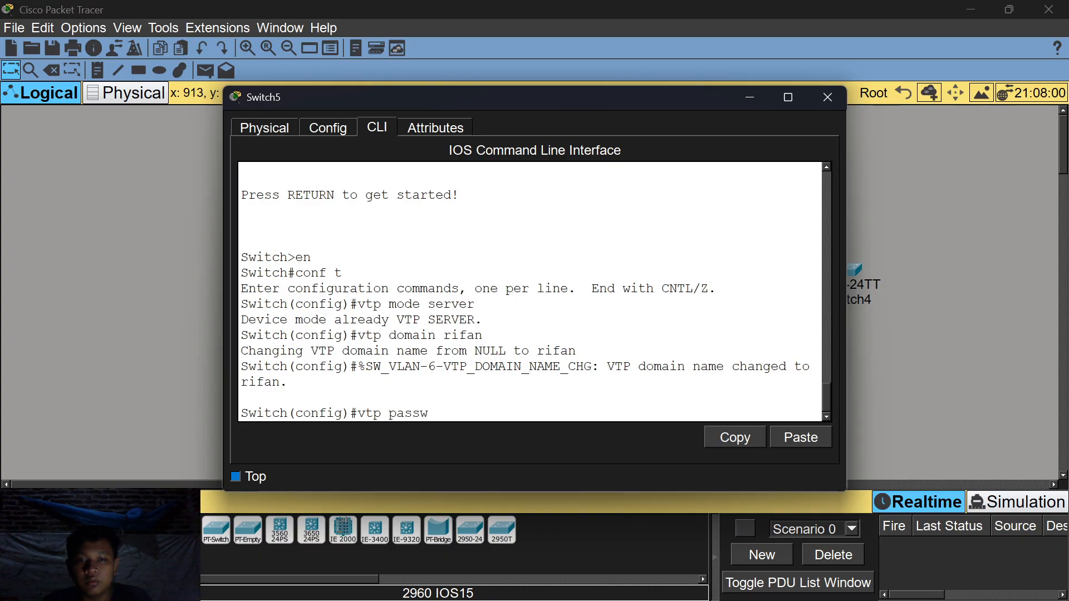
pyautogui.write('ord 123')
pyautogui.press('Return')
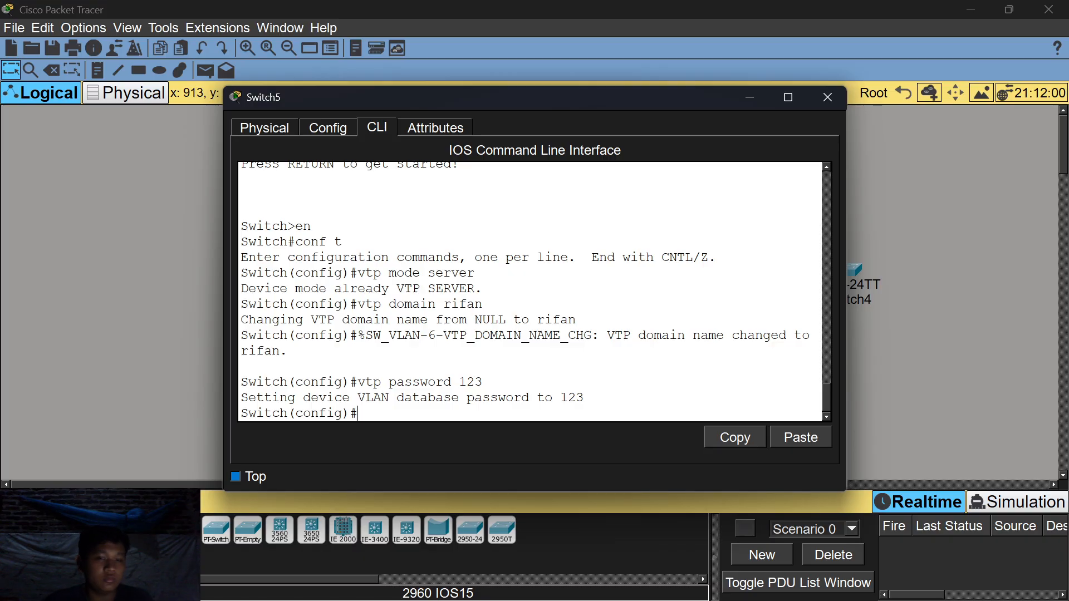
# Create VLANs 2 through 6 on Switch5, fixing a stray character after vlan 5.
pyautogui.write('lan 2')
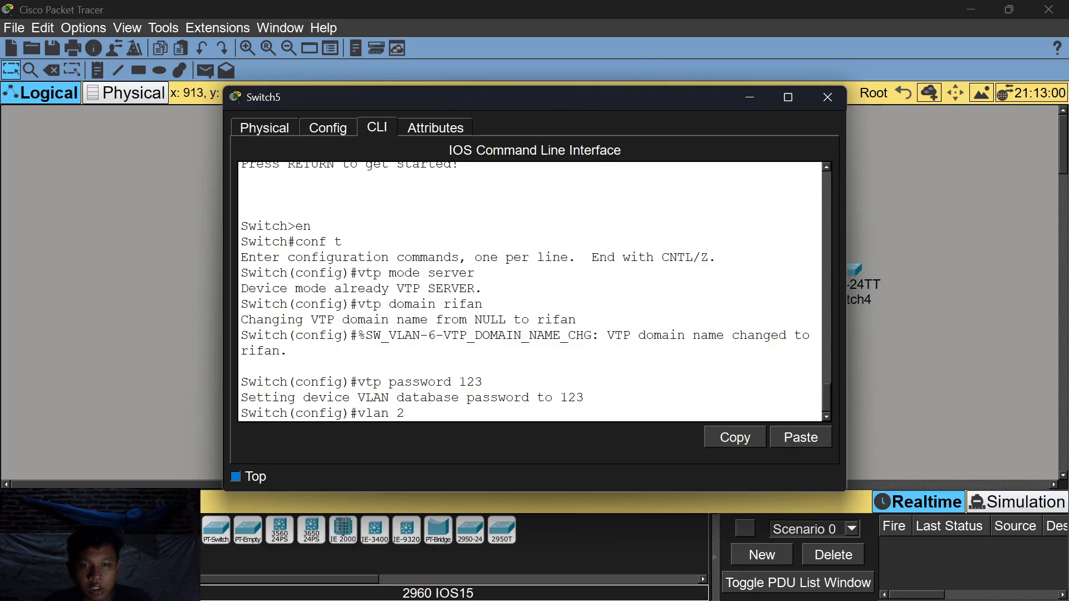
pyautogui.press('Return')
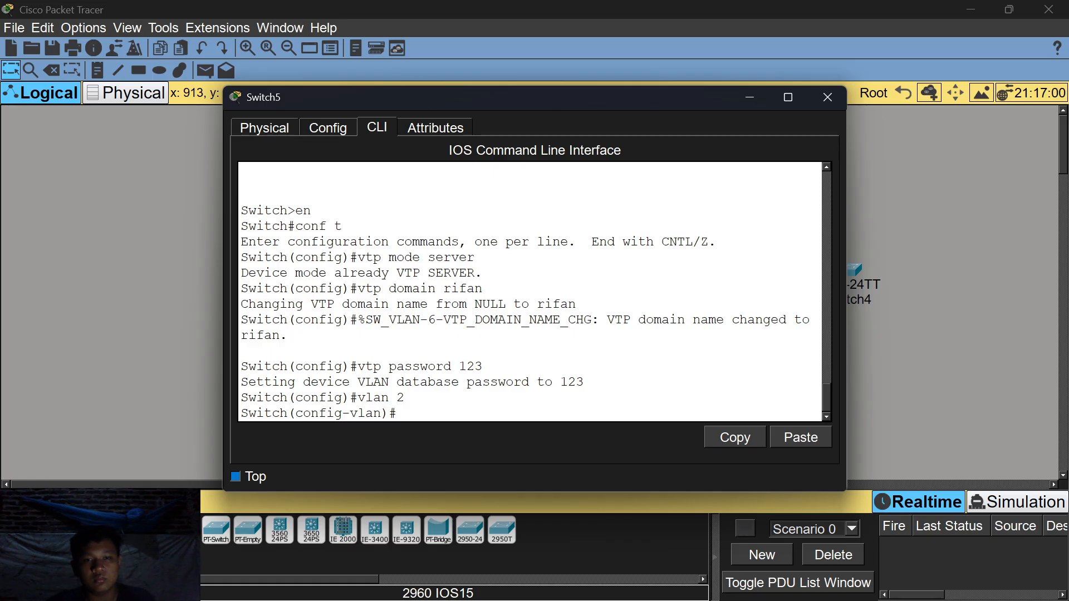
pyautogui.write('vlan')
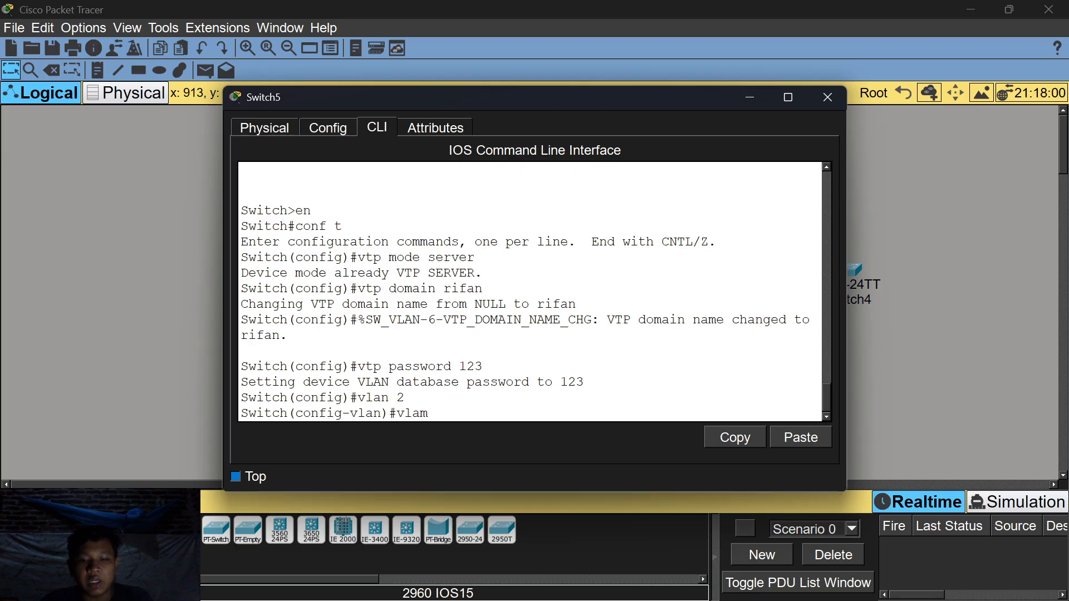
pyautogui.write(' 3')
pyautogui.press('Return')
pyautogui.write('vlan)#vlan')
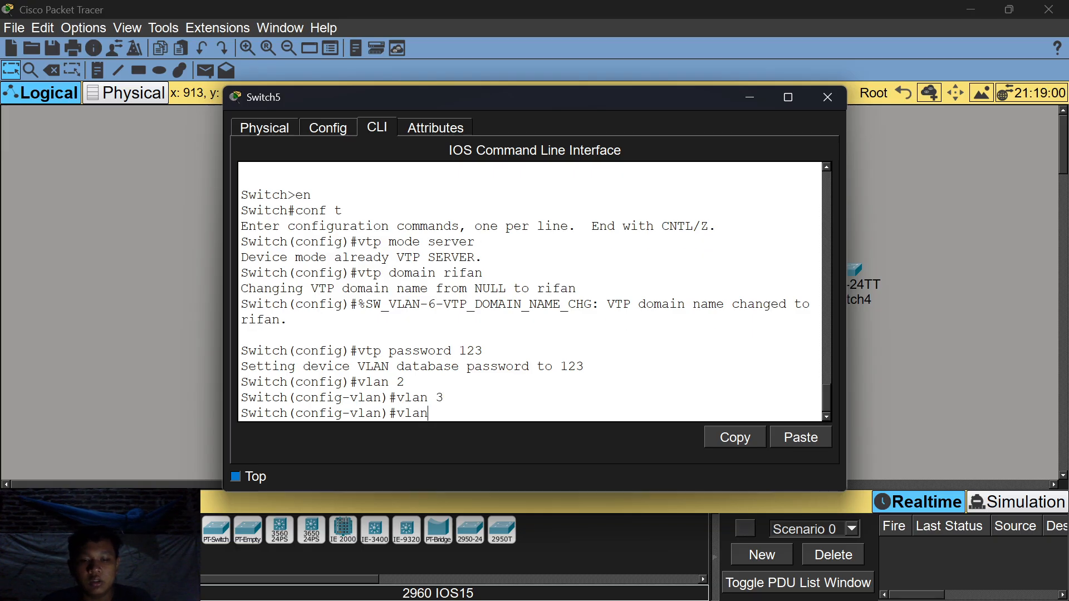
pyautogui.write(' 4')
pyautogui.press('Return')
pyautogui.write('vlan')
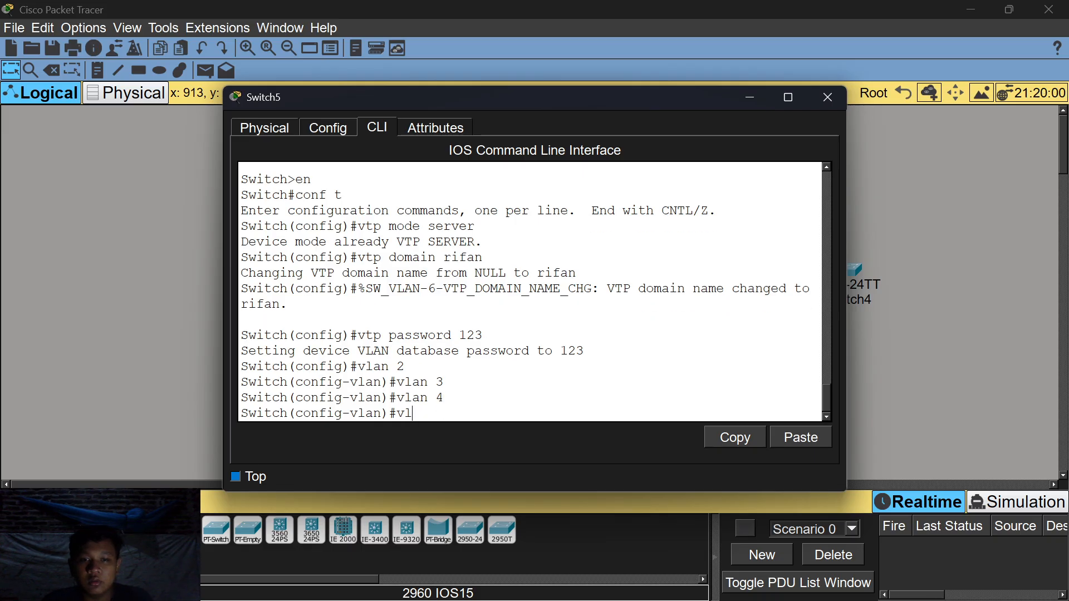
pyautogui.write(' 5\\')
pyautogui.press('BackSpace')
pyautogui.press('Return')
pyautogui.write('vlan)#vlan')
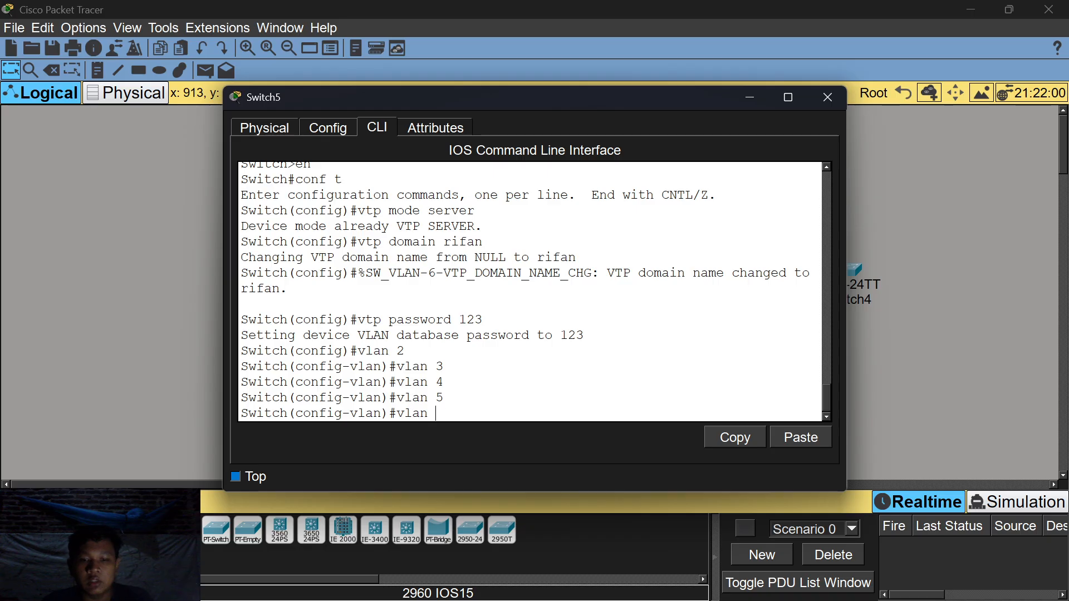
pyautogui.write(' 6')
pyautogui.press('Return')
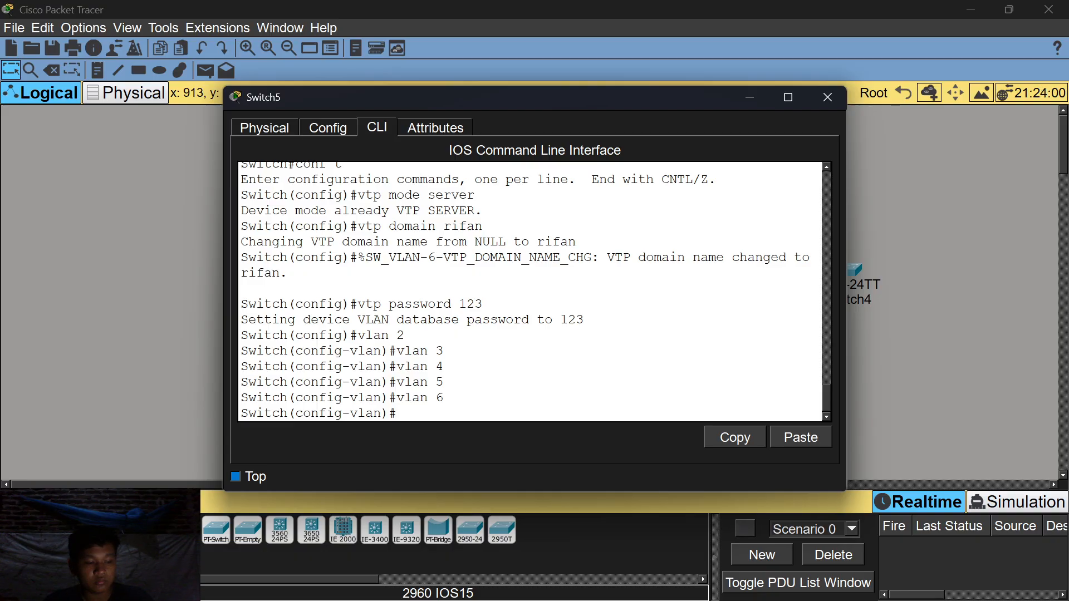
# Create VLANs 7 through 11 on Switch5.
pyautogui.write('vlan')
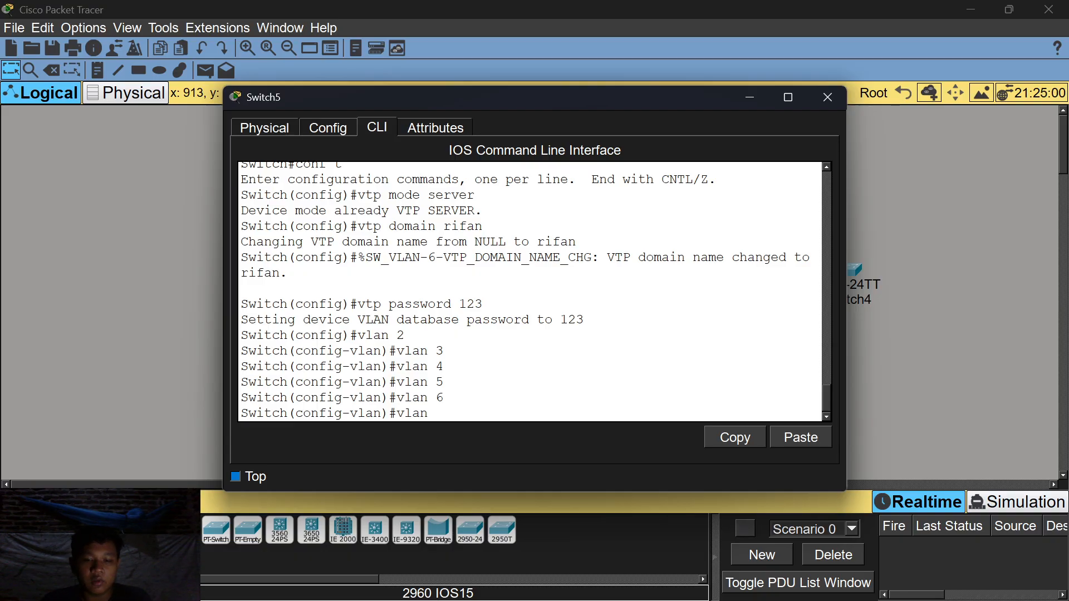
pyautogui.write(' 7')
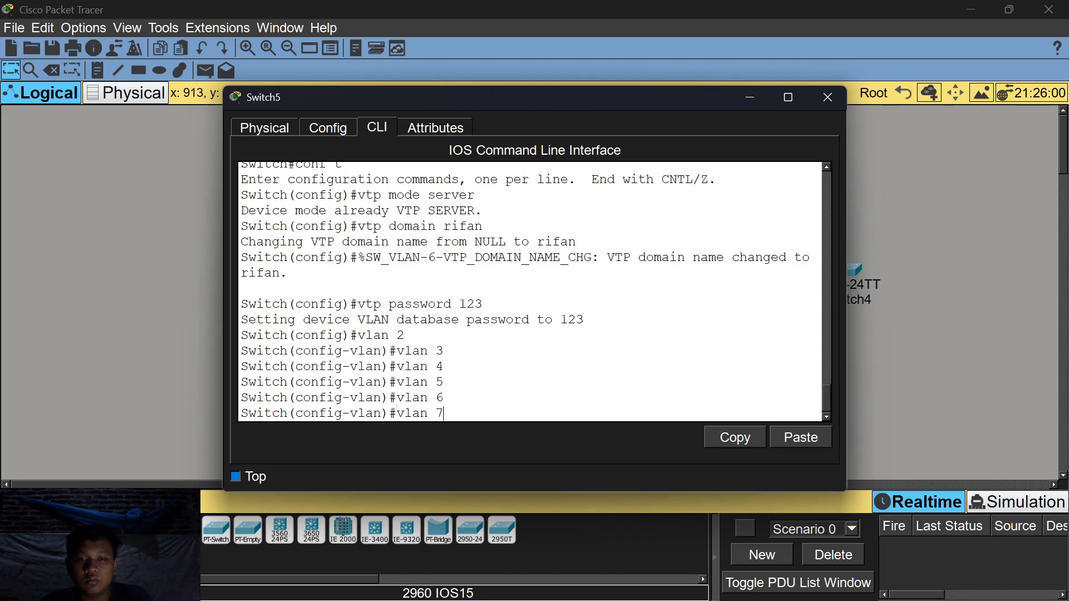
pyautogui.press('Return')
pyautogui.write('vlan 8')
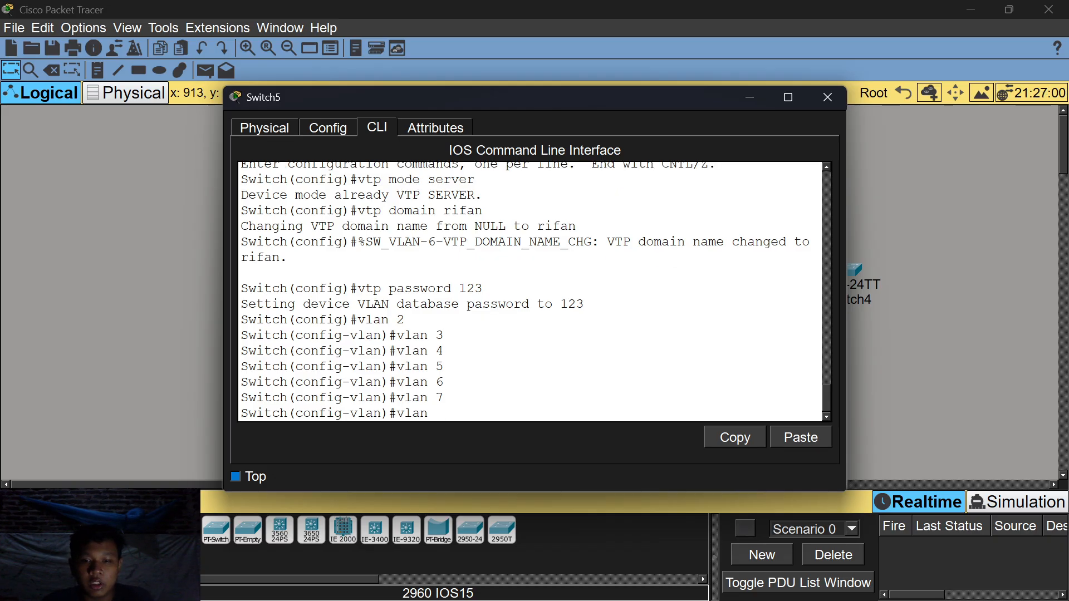
pyautogui.press('Return')
pyautogui.write('vlan 9')
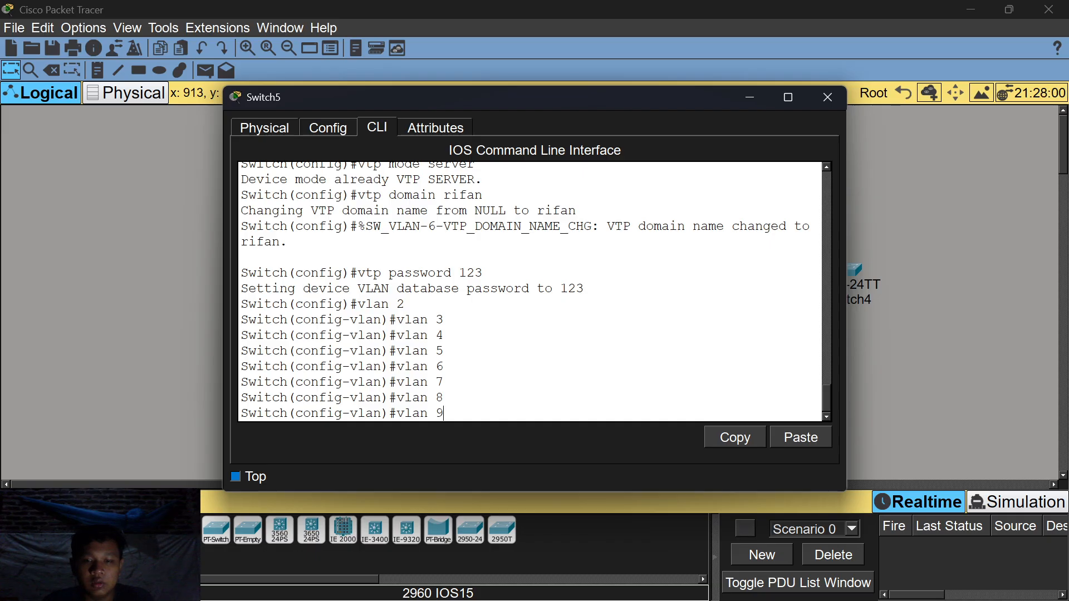
pyautogui.press('Return')
pyautogui.write('vlan 10')
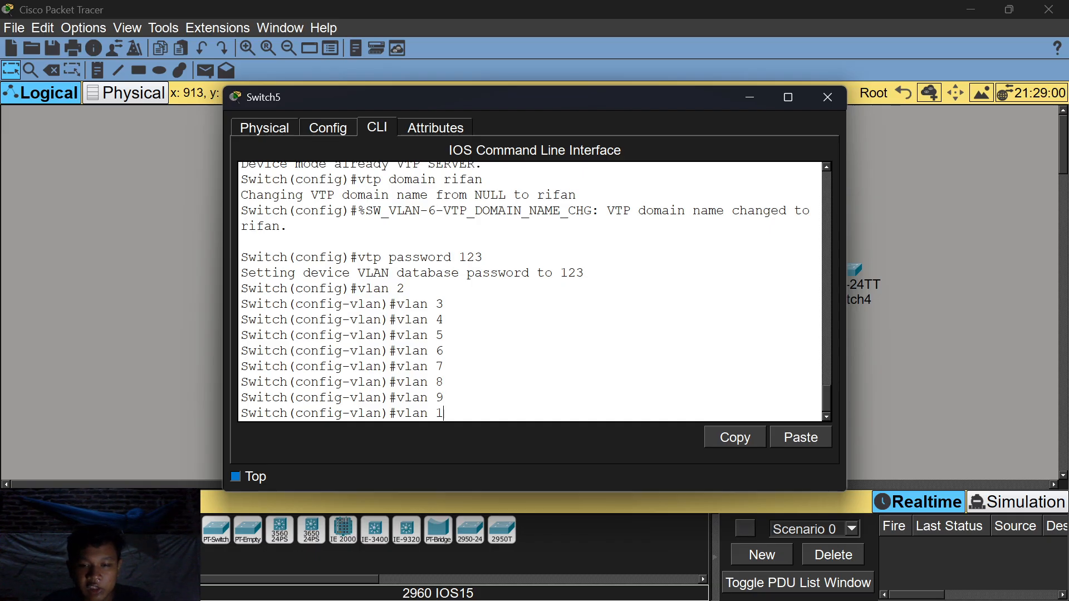
pyautogui.press('Return')
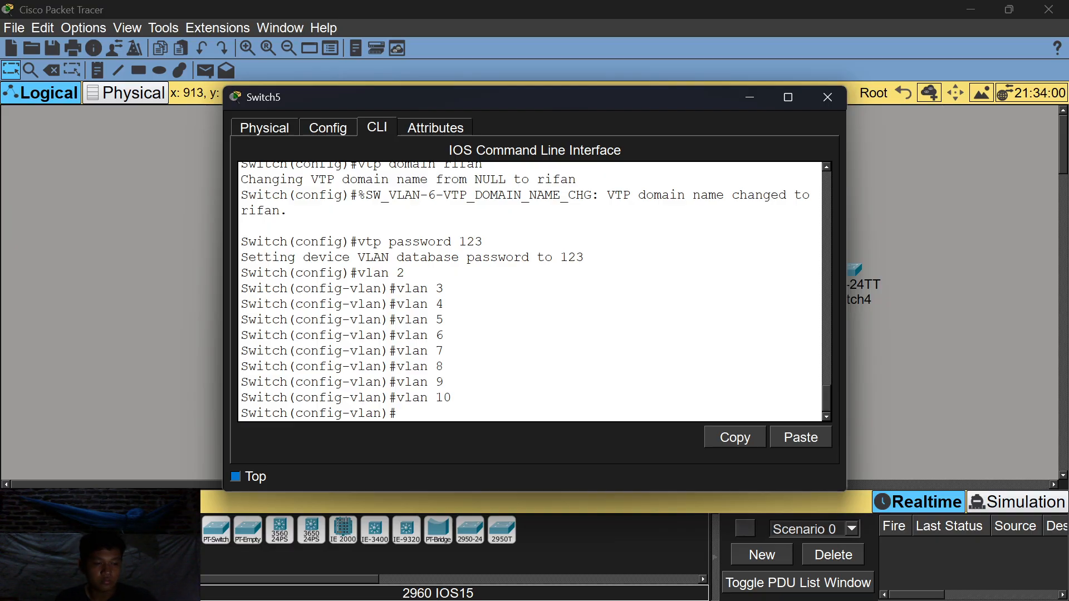
pyautogui.write('vlan')
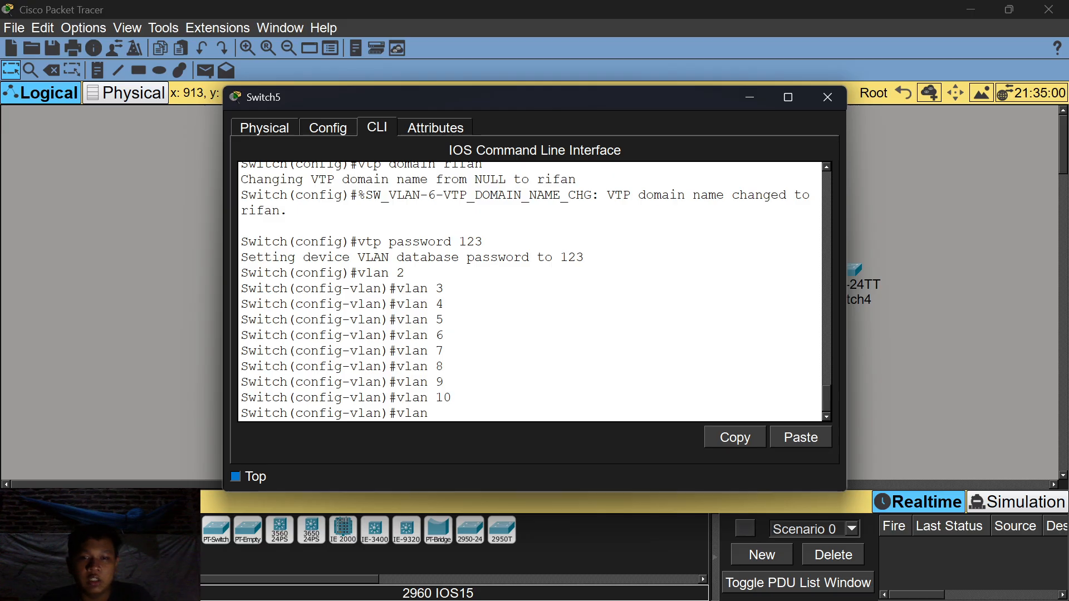
pyautogui.write(' 11')
pyautogui.press('Return')
# Create VLANs 12 through 15, retyping vlan14 as vlan 14.
pyautogui.write('vlan)#vlan')
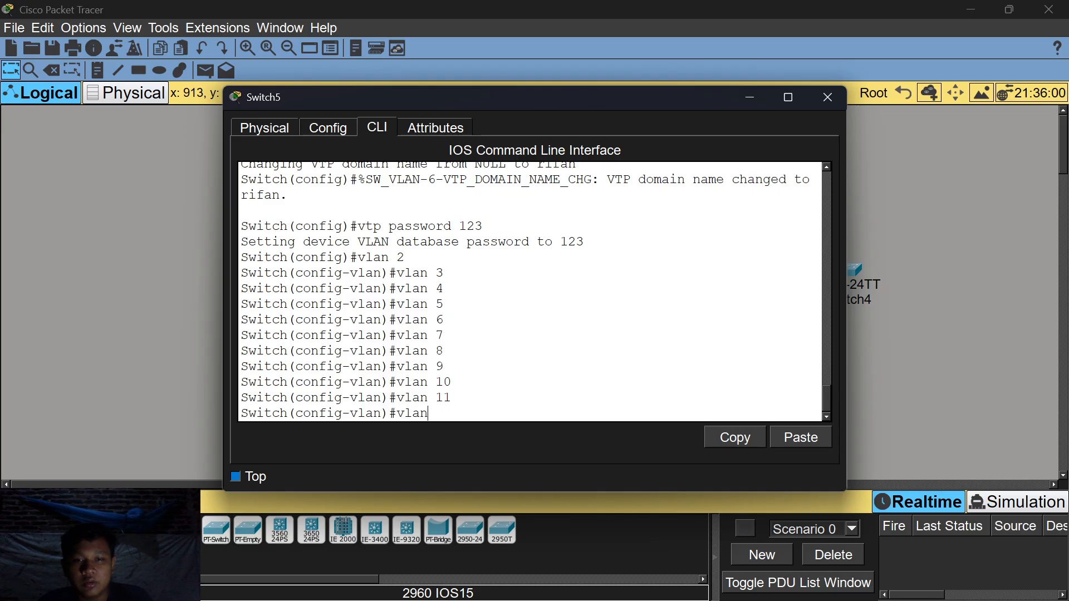
pyautogui.write(' 12')
pyautogui.press('Return')
pyautogui.write('vlan')
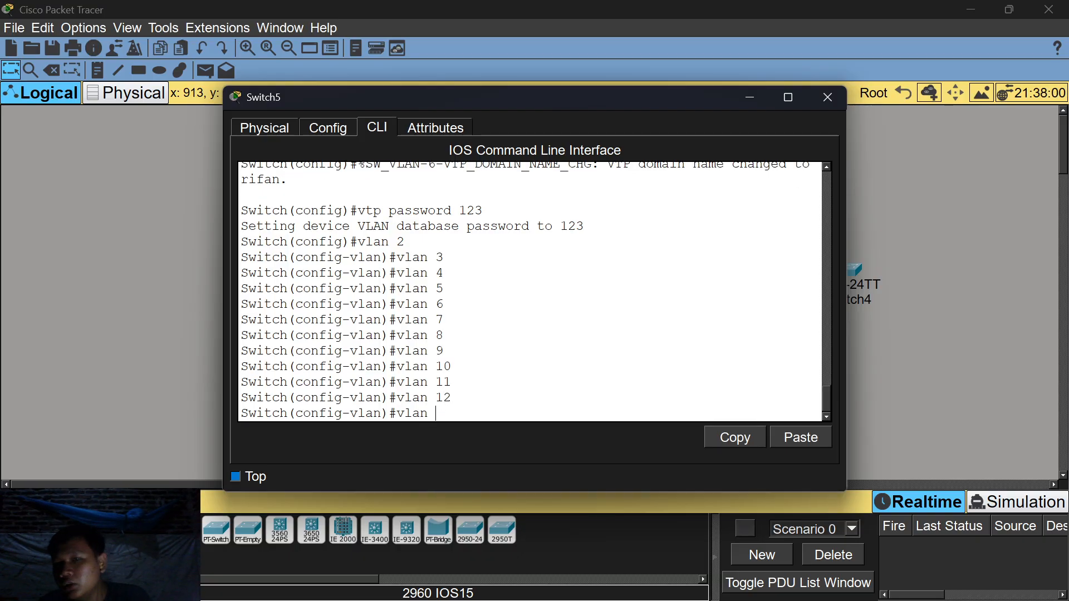
pyautogui.write(' 13')
pyautogui.press('Return')
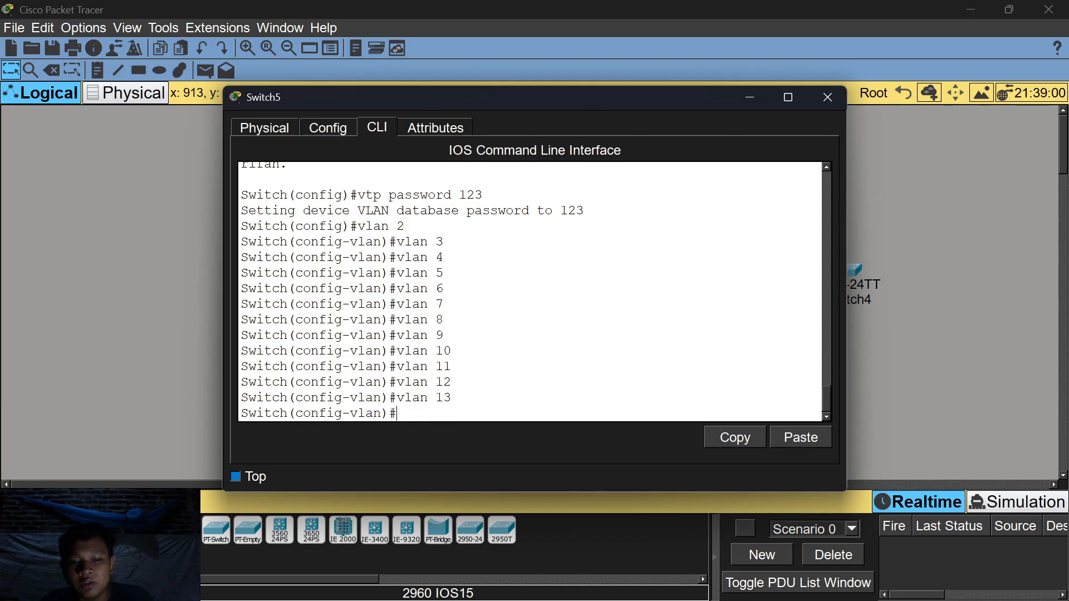
pyautogui.write('vlan14')
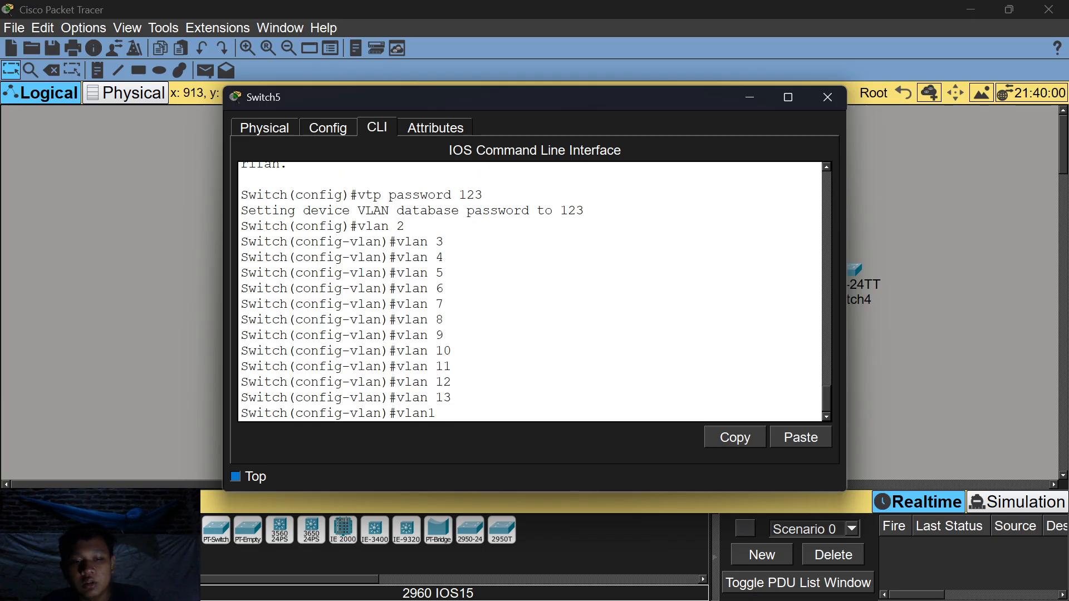
pyautogui.press('Return')
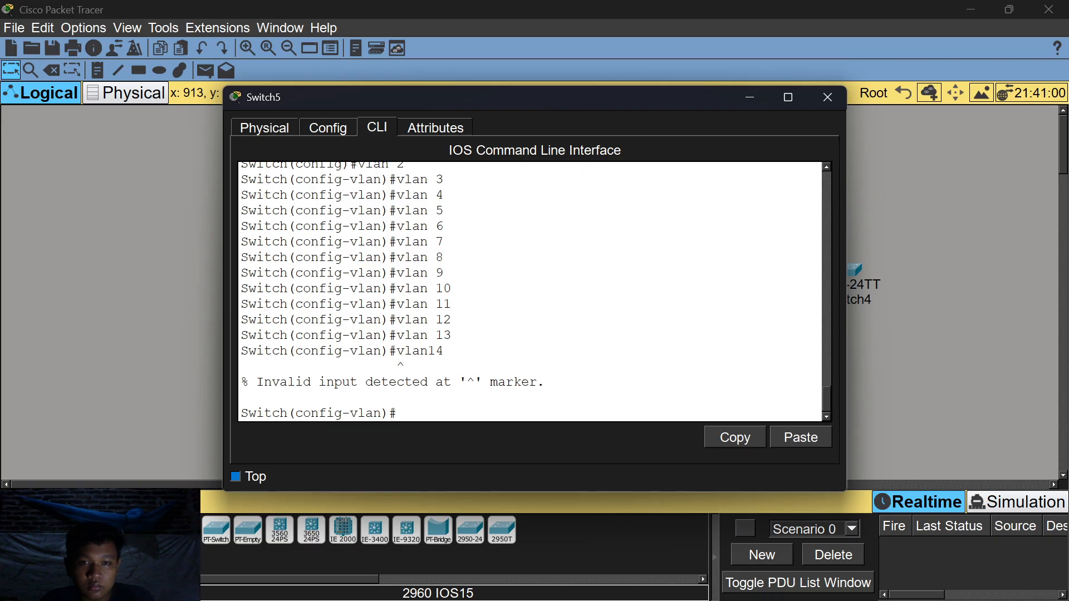
pyautogui.write('vlan 14')
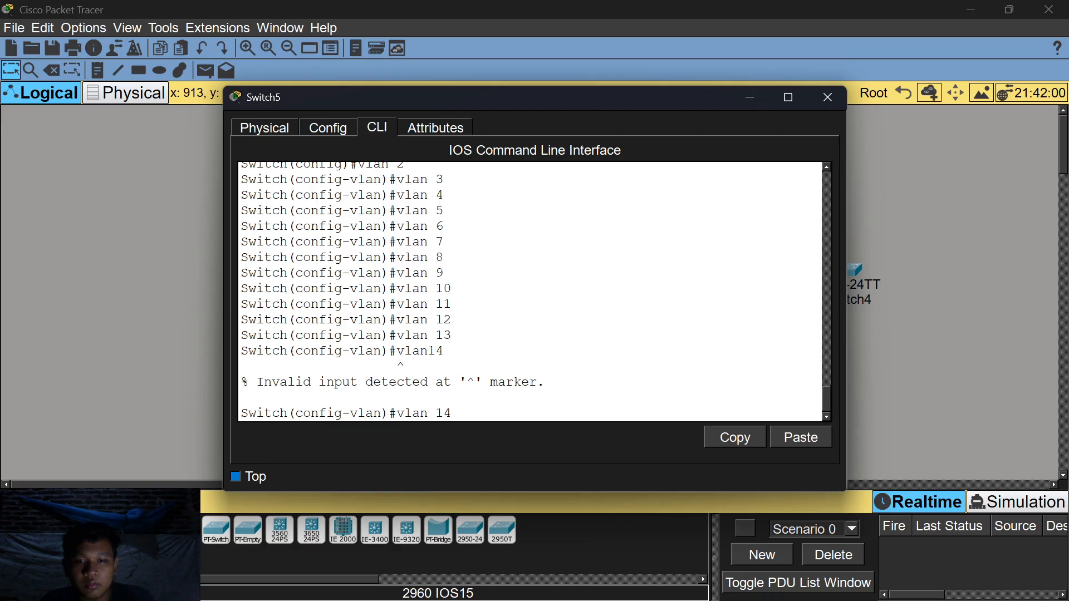
pyautogui.press('Return')
pyautogui.write('vlan 15')
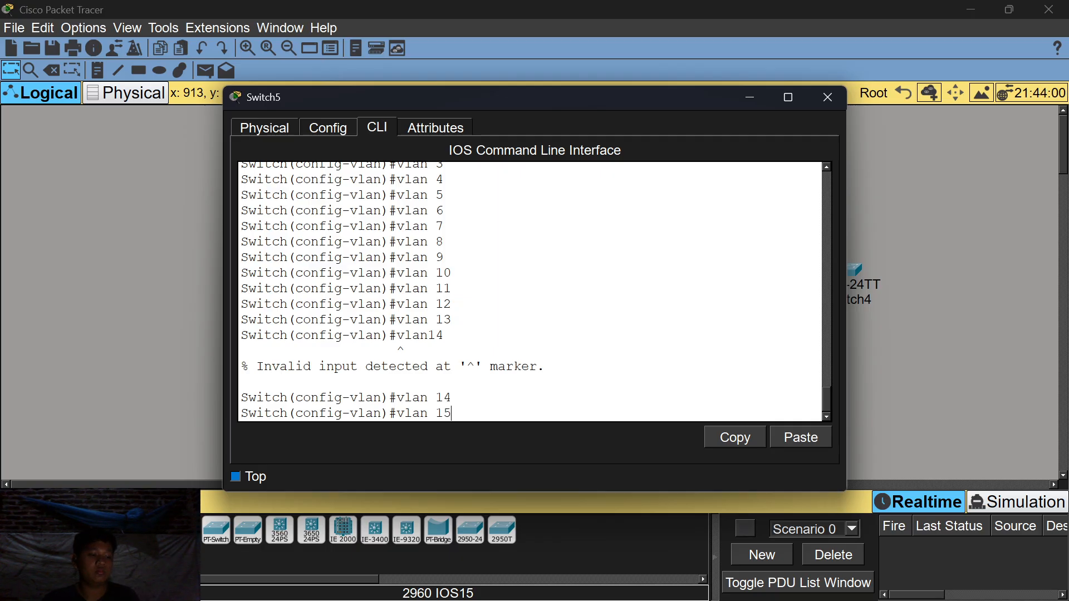
pyautogui.press('Return')
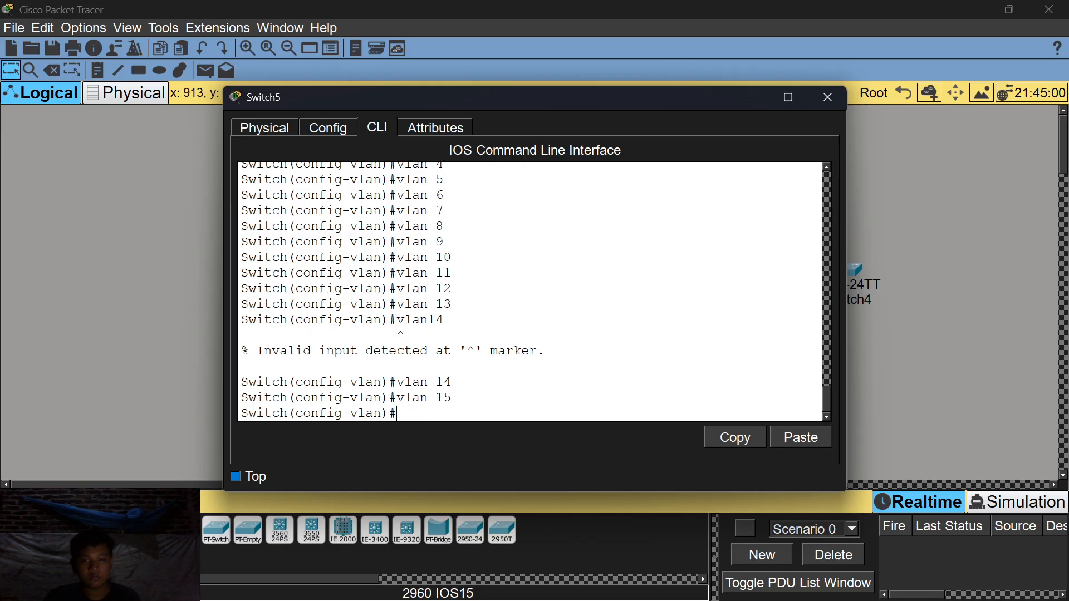
pyautogui.write('do sho')
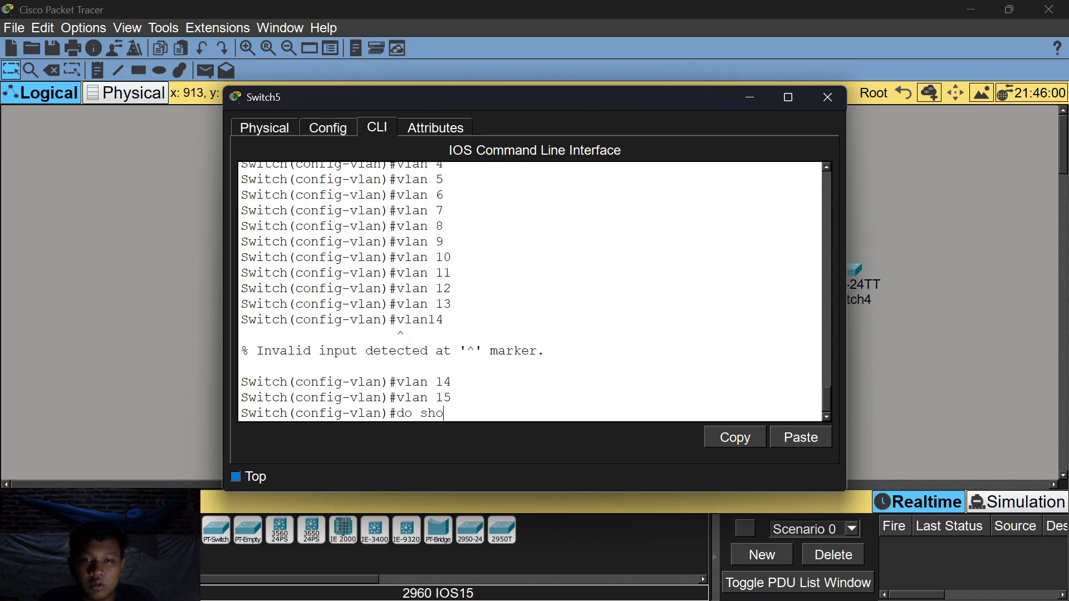
pyautogui.write('w vtp ')
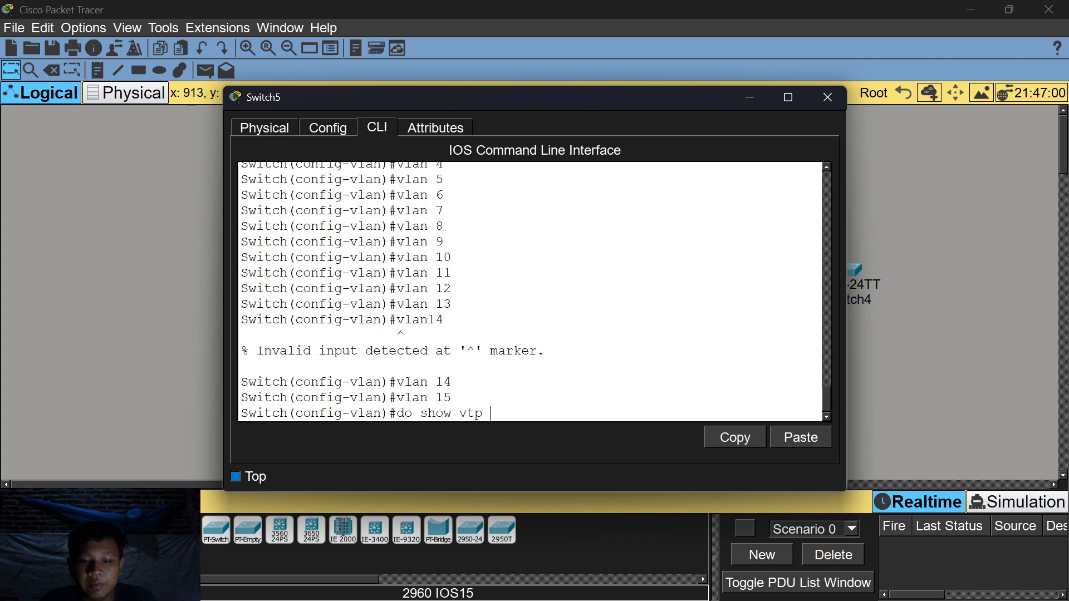
pyautogui.write('d')
pyautogui.write('t')
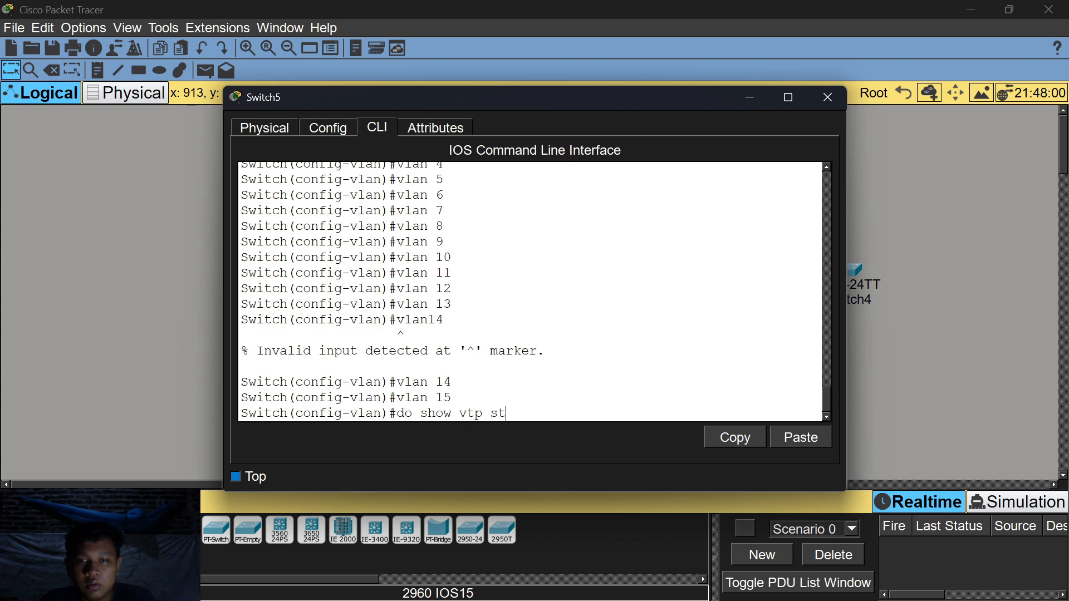
pyautogui.write('atus')
# Check VTP status, create VLAN 16, then recheck status: Server mode, 20 VLANs, revision 15.
pyautogui.press('Return')
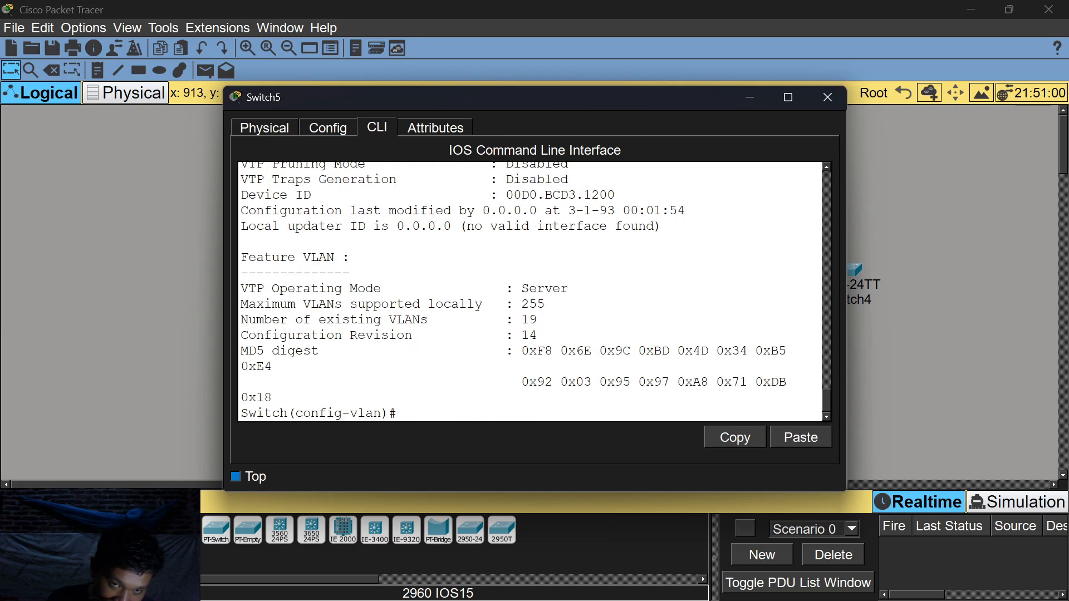
pyautogui.press('Return')
pyautogui.write('vlan)#vlan')
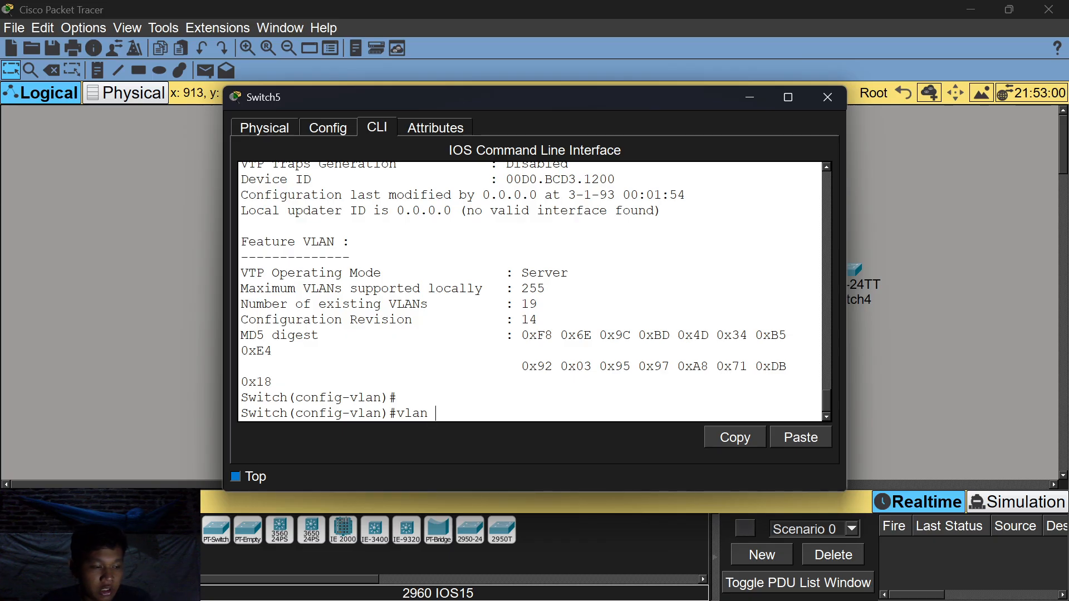
pyautogui.write(' 1')
pyautogui.press('BackSpace')
pyautogui.write('16')
pyautogui.press('Return')
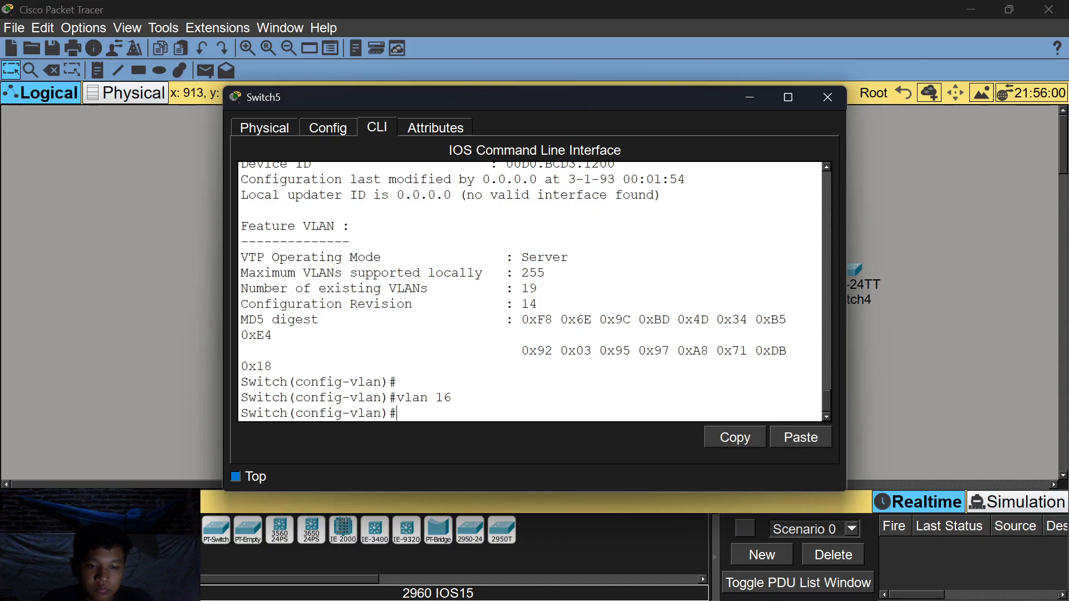
pyautogui.write('do s')
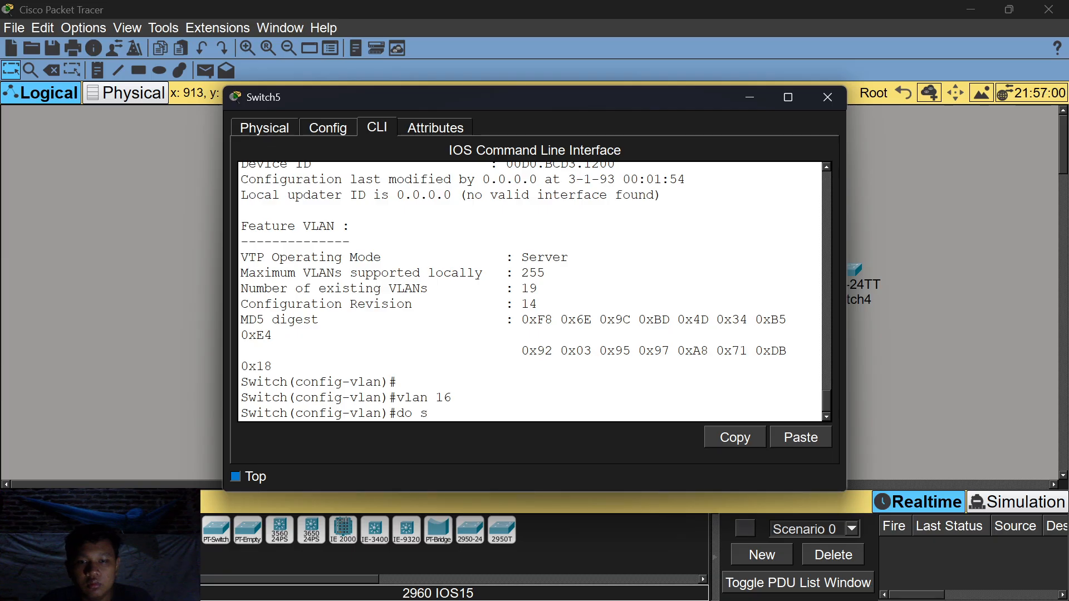
pyautogui.write('how vtp status')
pyautogui.press('Return')
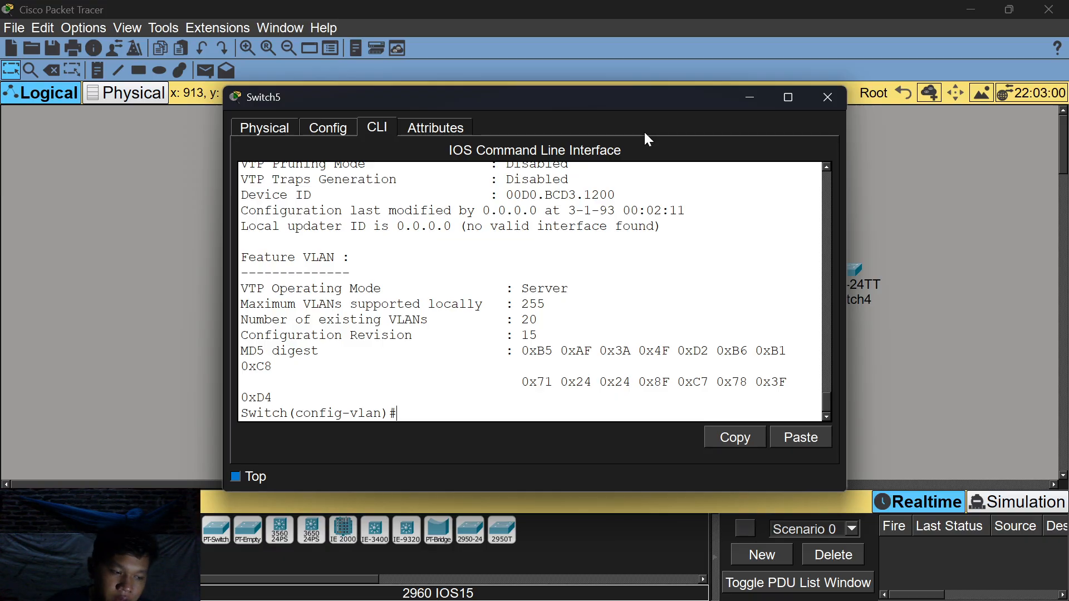
# Close the Switch5 window, move Switch5 beneath Sw2 and Sw3, and reopen its CLI.
pyautogui.moveTo(690, 102); pyautogui.dragTo(492, 130)
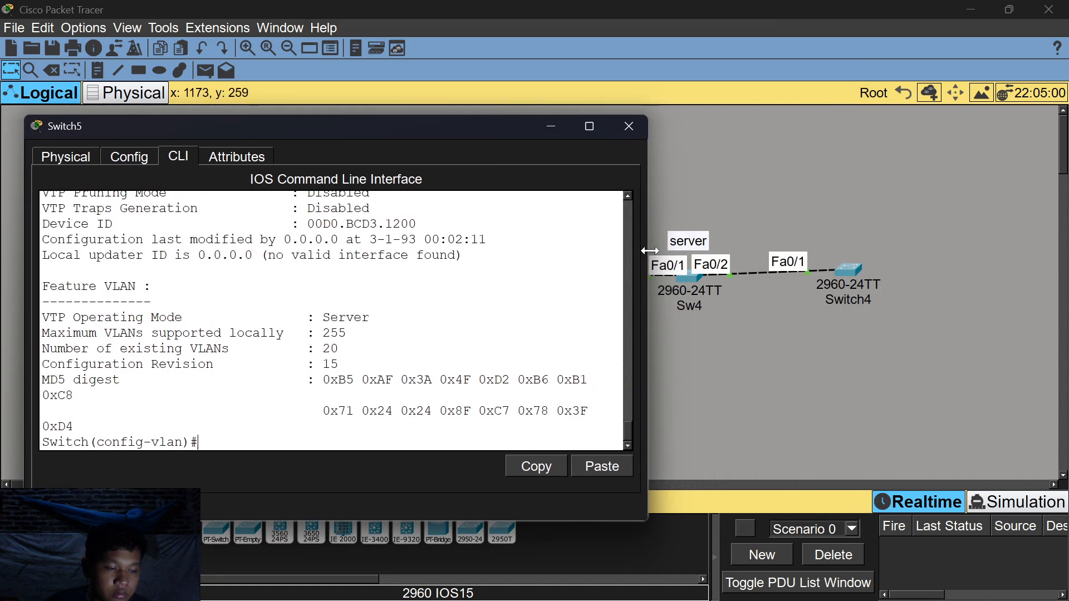
pyautogui.moveTo(480, 120); pyautogui.dragTo(703, 54)
pyautogui.click(772, 46)
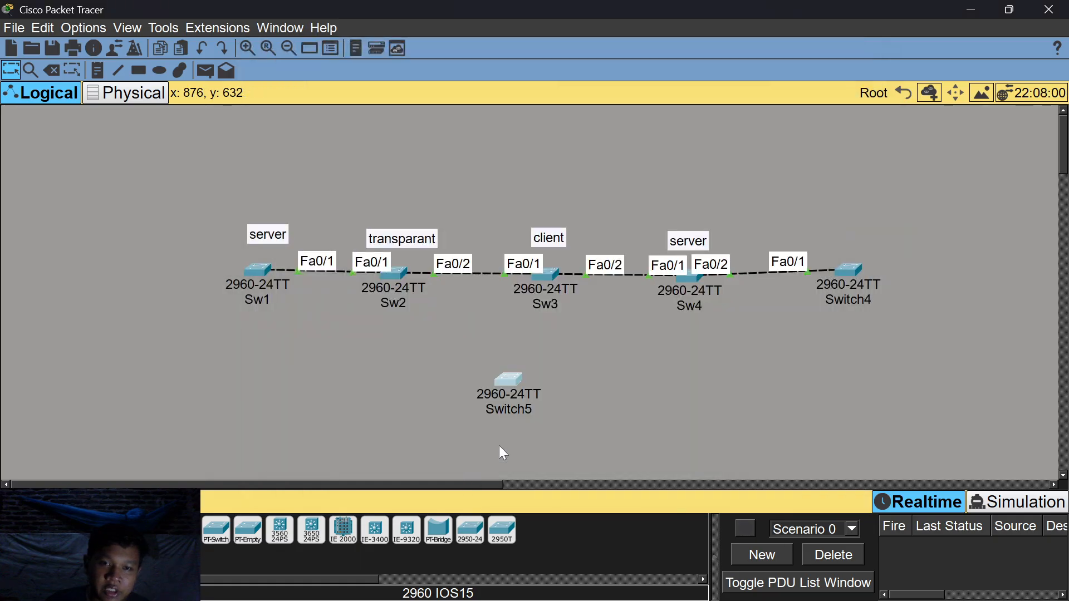
pyautogui.moveTo(855, 388); pyautogui.dragTo(392, 490)
pyautogui.moveTo(215, 189); pyautogui.dragTo(927, 386)
pyautogui.moveTo(850, 354); pyautogui.dragTo(852, 356)
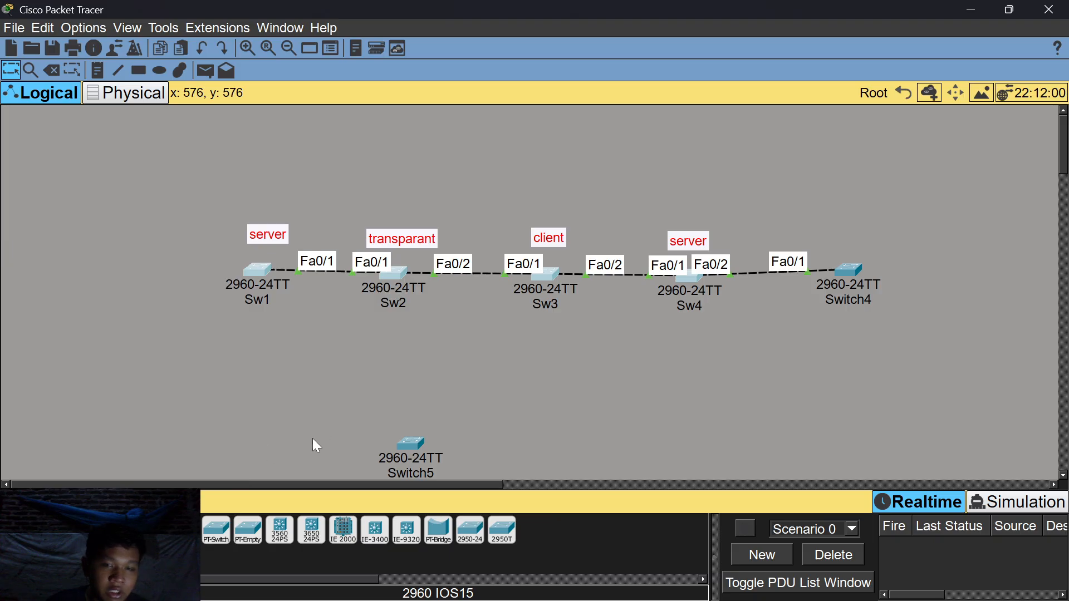
pyautogui.moveTo(409, 440); pyautogui.dragTo(428, 424)
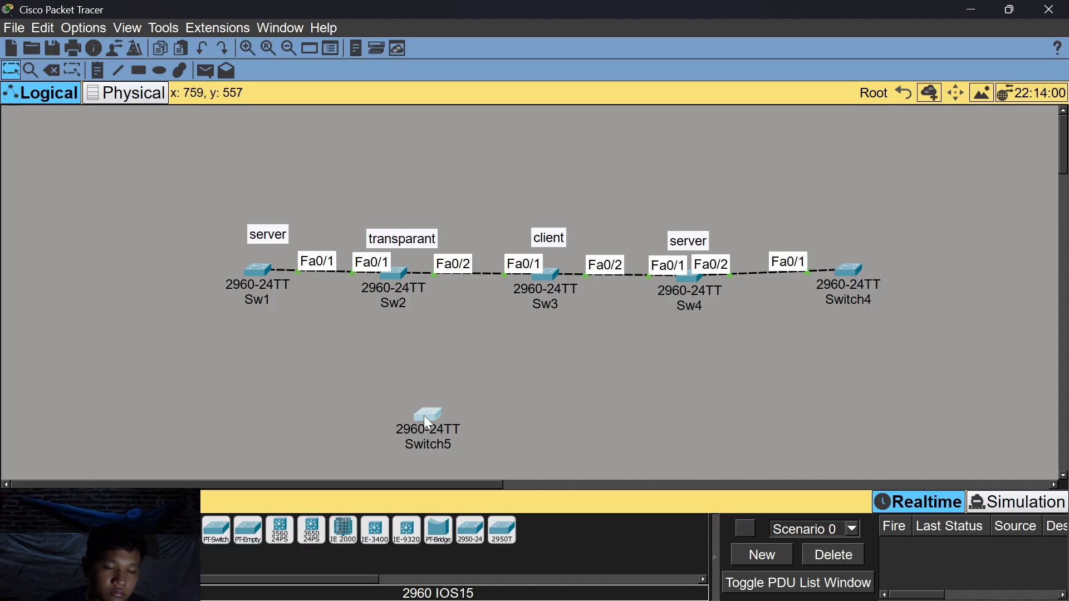
pyautogui.click(424, 417)
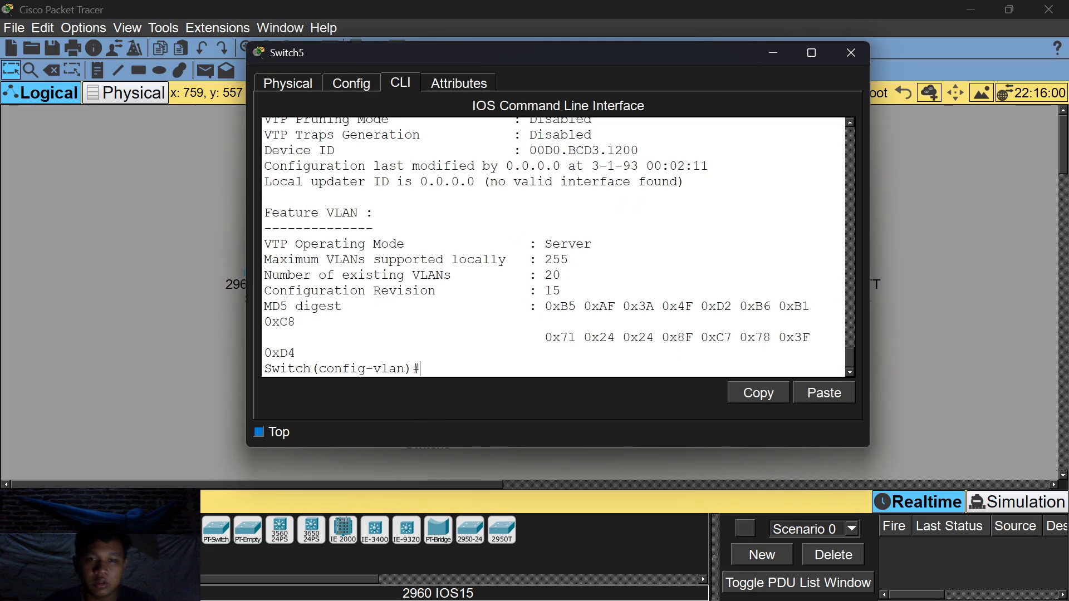
# Run do show vlan on Switch5 and page through to the 1002–1005 defaults and Remote SPAN section.
pyautogui.write('do shohow vlan')
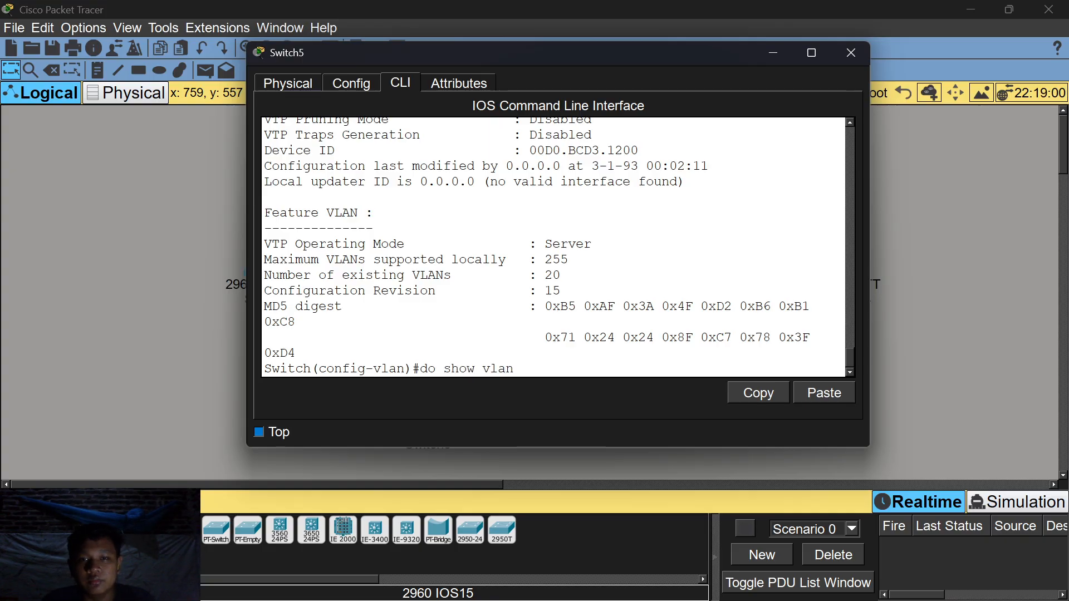
pyautogui.press('Return')
pyautogui.press('space')
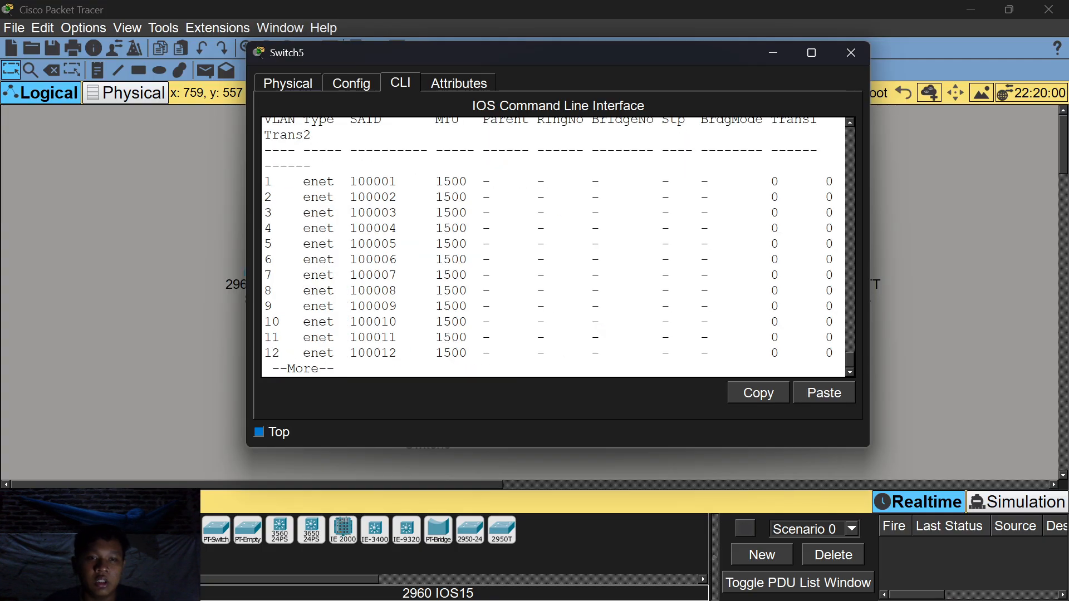
pyautogui.scroll(8, 556, 247)
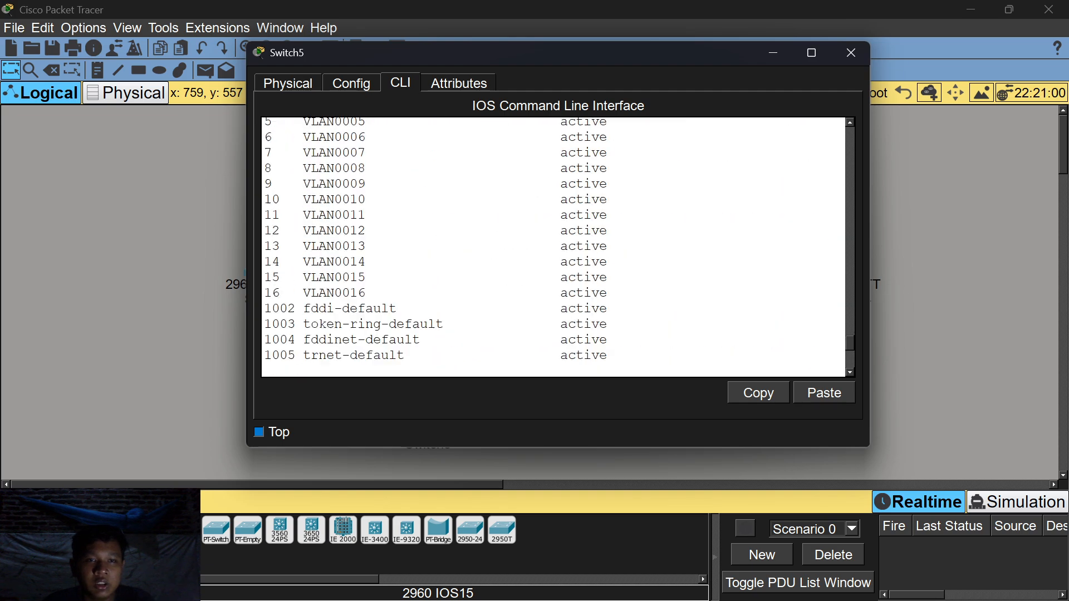
pyautogui.scroll(4, 557, 247)
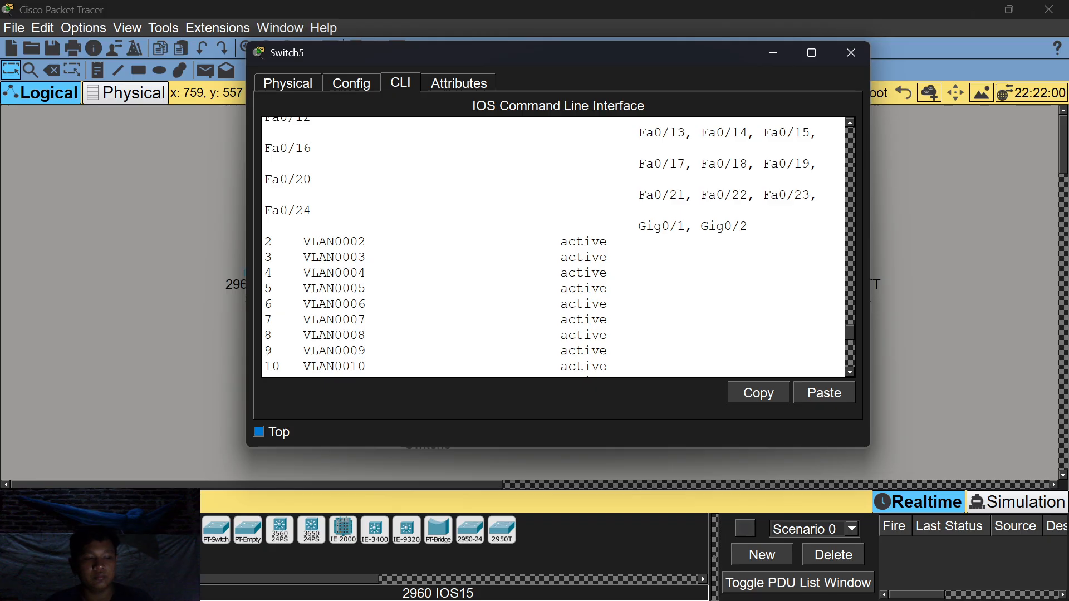
pyautogui.scroll(3, 557, 247)
pyautogui.scroll(-10, 556, 248)
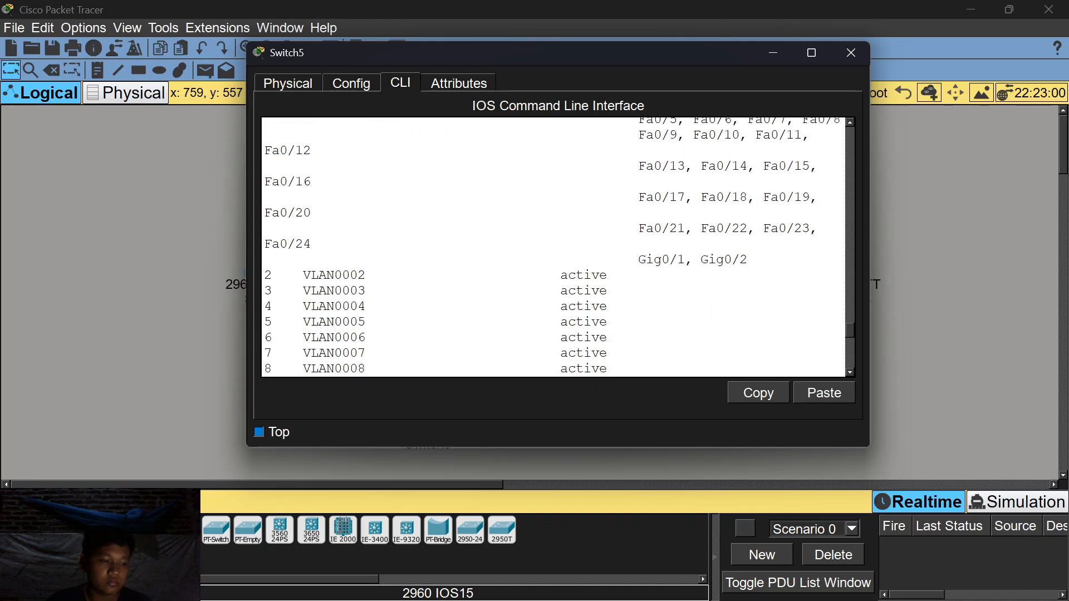
pyautogui.scroll(-1, 554, 248)
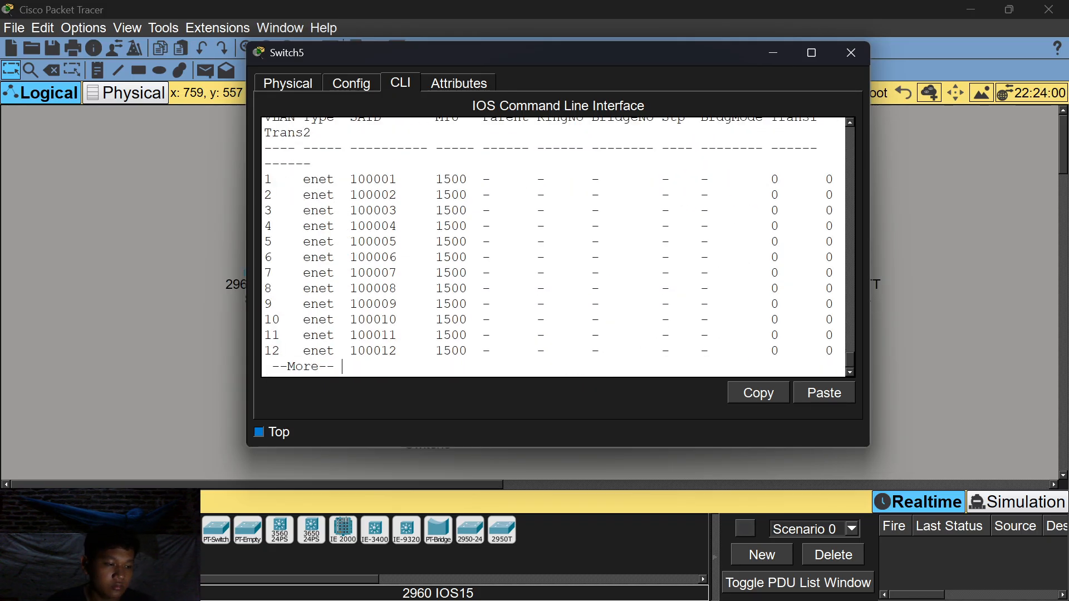
pyautogui.press('space')
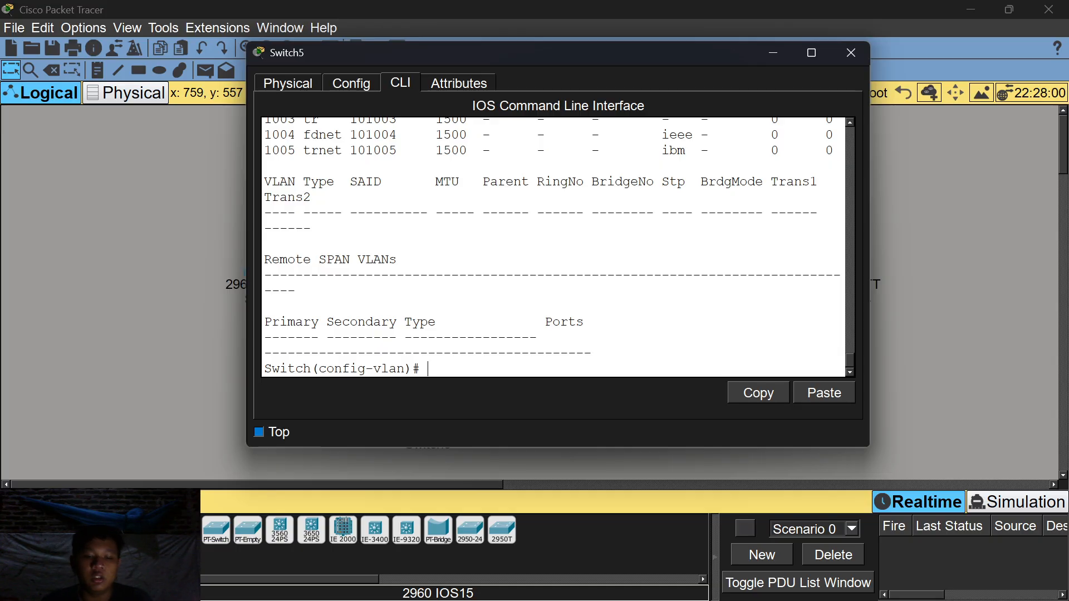
# Set Switch5 to vtp mode transparent and verify status shows Transparent, 20 VLANs, revision 0.
pyautogui.write('v')
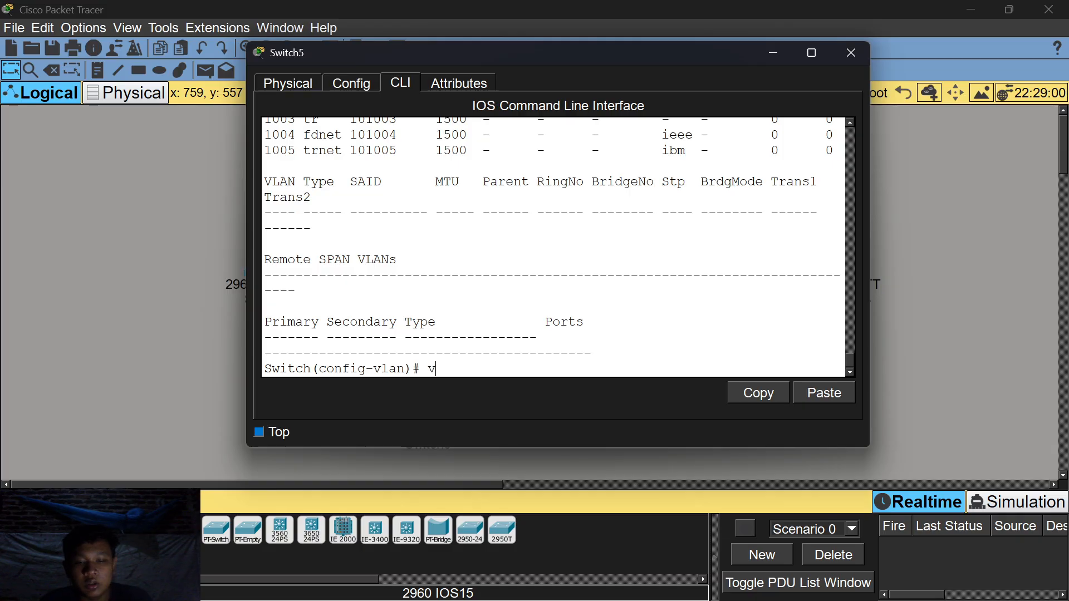
pyautogui.write('tp mode t')
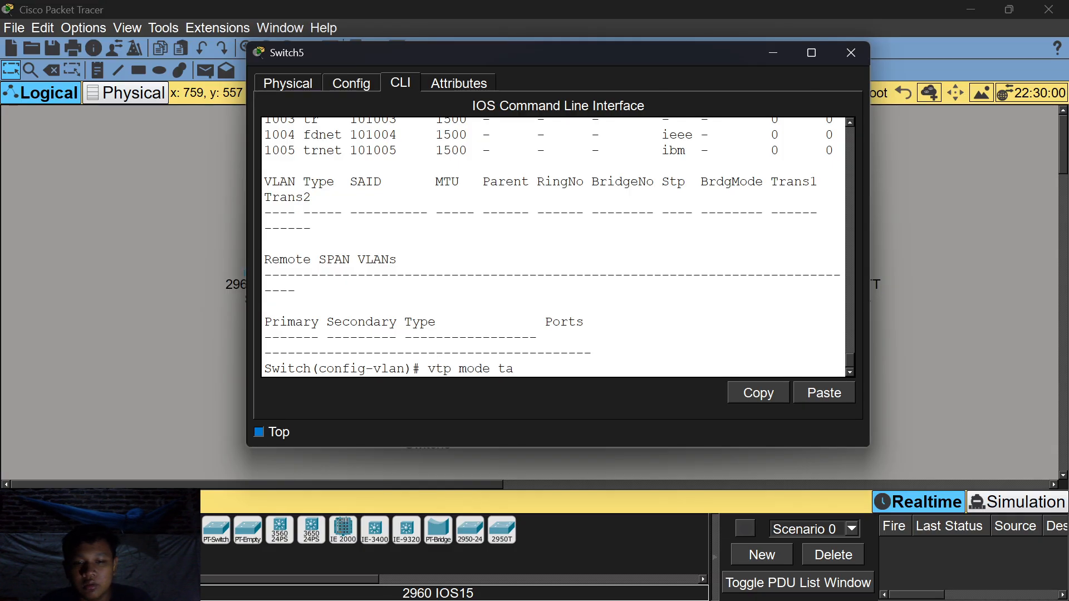
pyautogui.write('rasnparent')
pyautogui.press('Return')
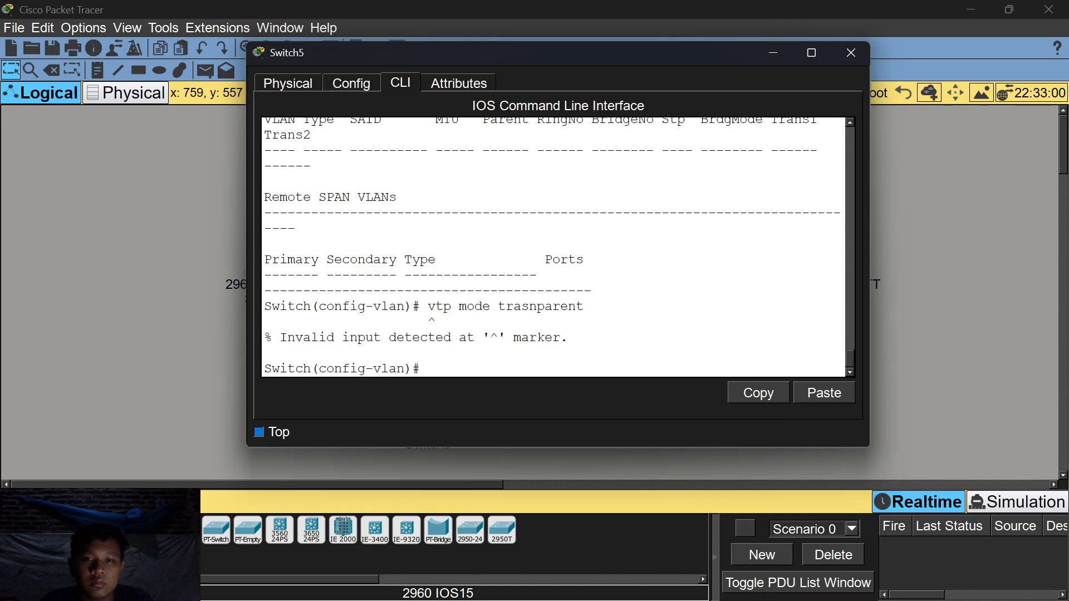
pyautogui.write('s')
pyautogui.press('BackSpace')
pyautogui.write('vpt mo')
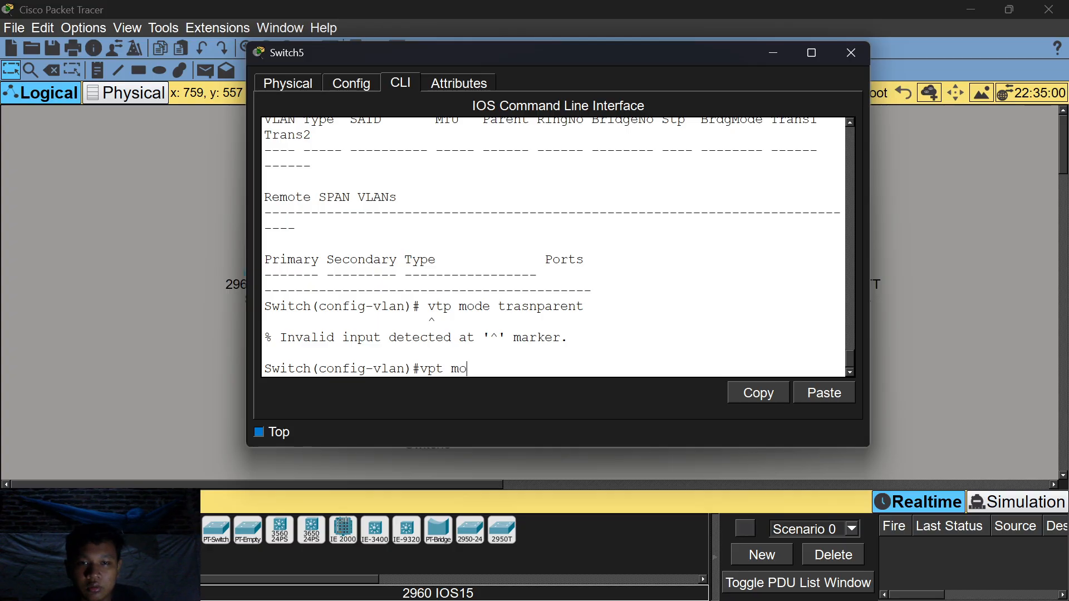
pyautogui.write('de tran')
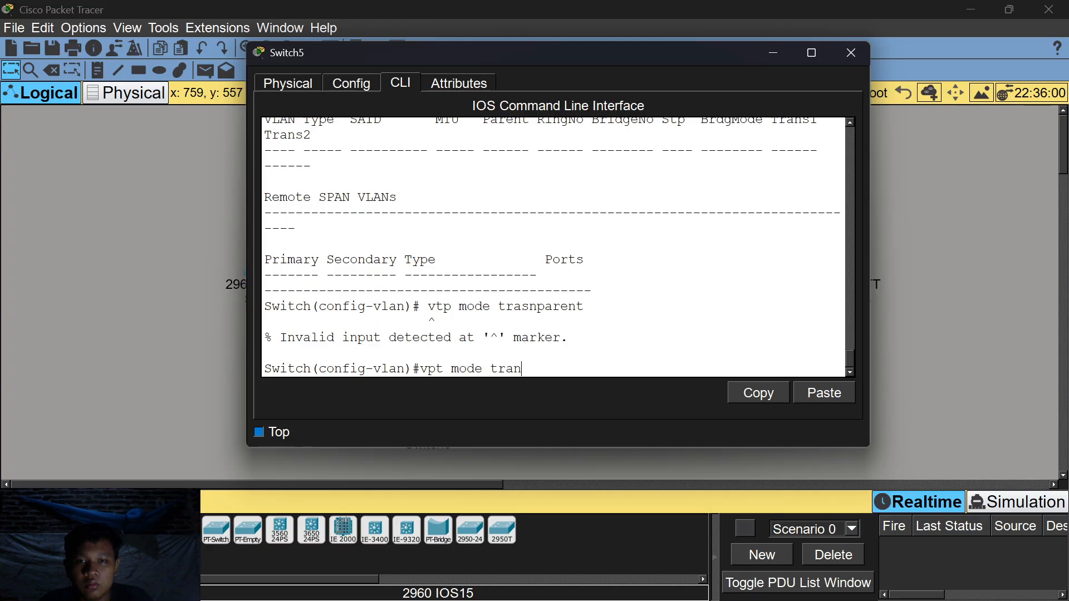
pyautogui.write('parent')
pyautogui.press('BackSpace')
pyautogui.press('BackSpace')
pyautogui.write('nt')
pyautogui.press('Return')
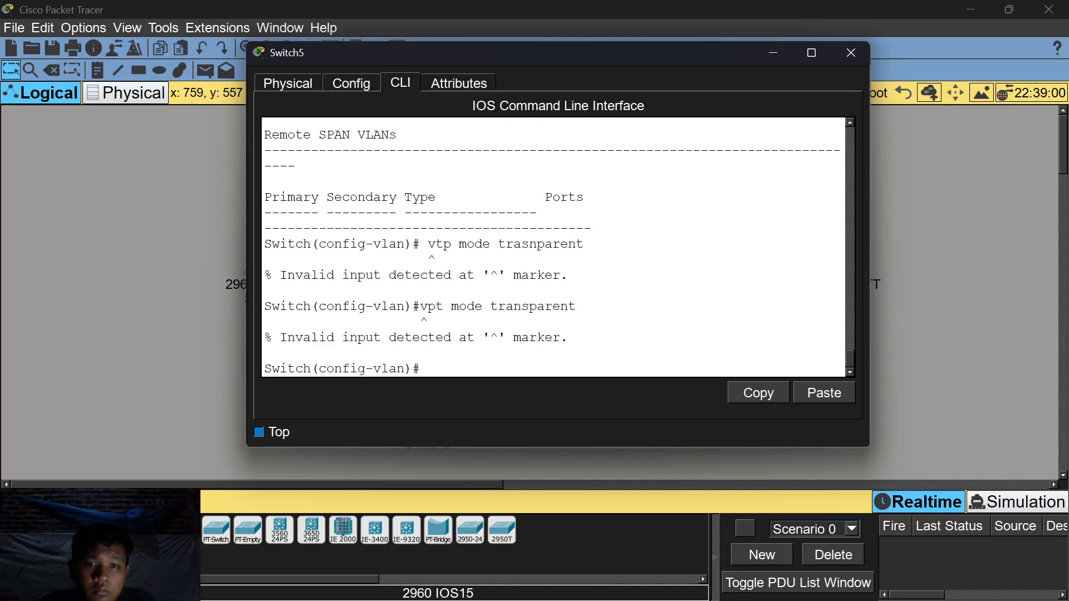
pyautogui.write('vt')
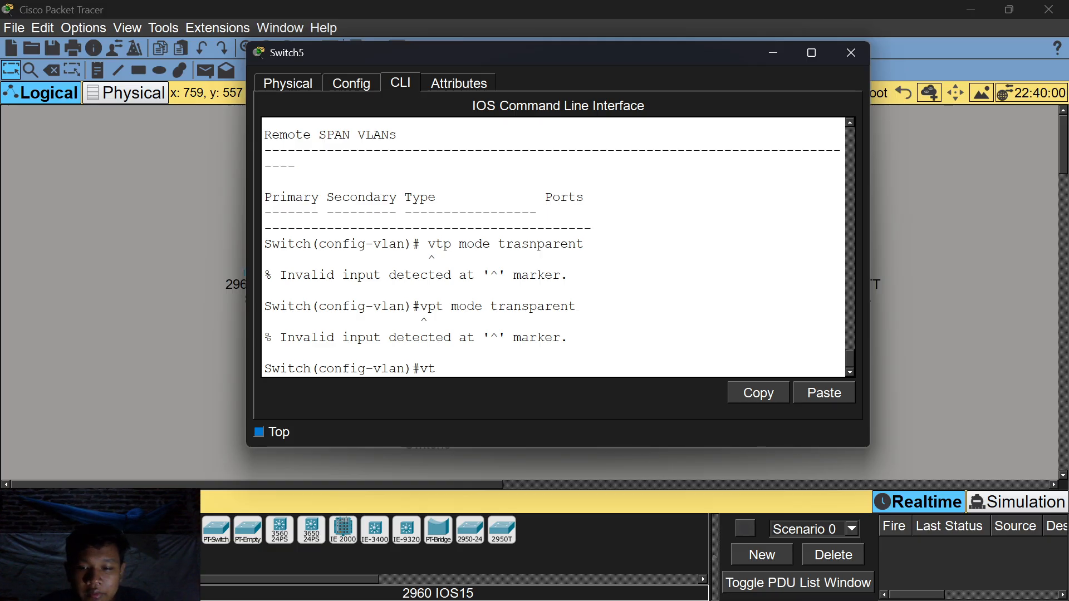
pyautogui.write('p mode ')
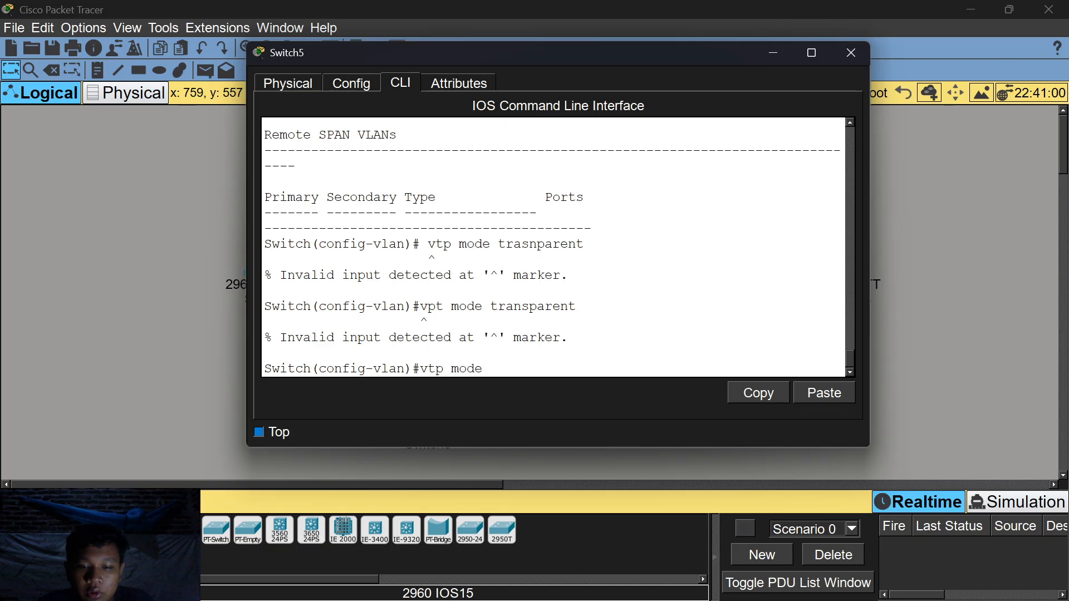
pyautogui.write('transparent')
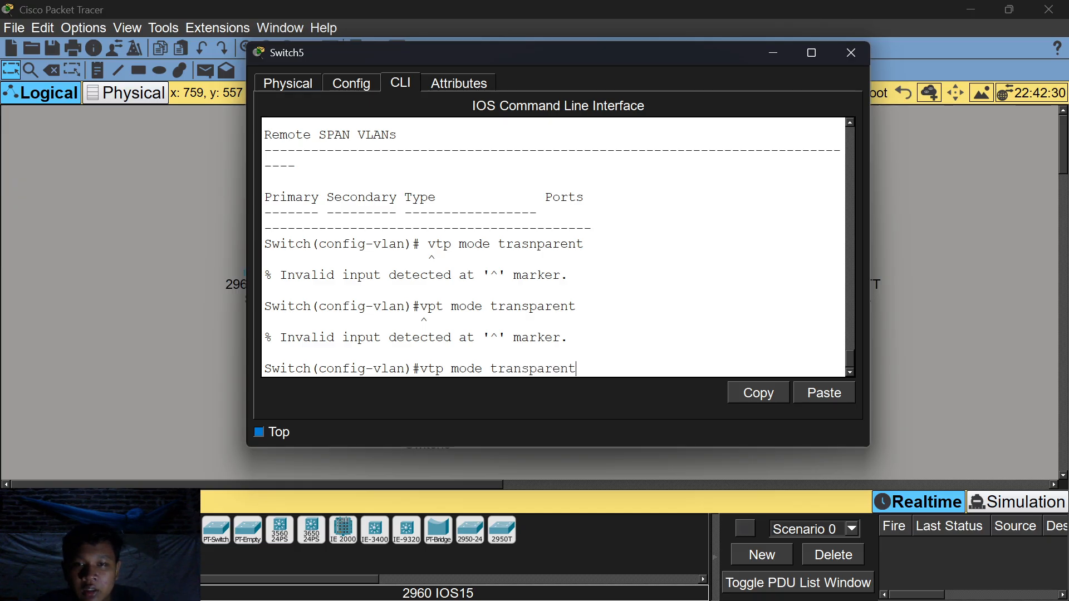
pyautogui.press('Return')
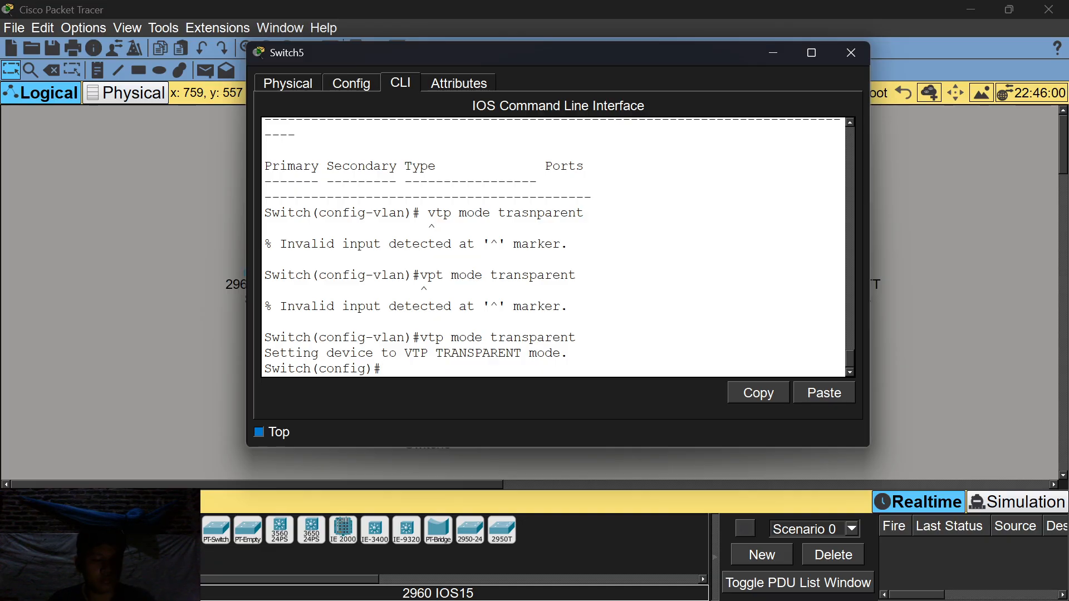
pyautogui.write('do show')
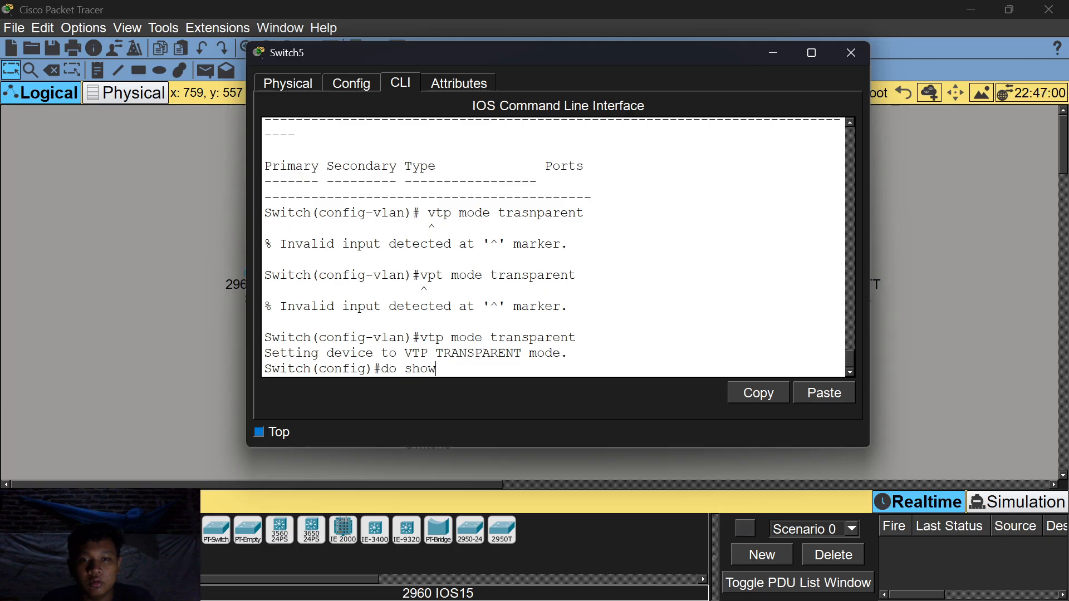
pyautogui.write(' vtp status')
pyautogui.press('Return')
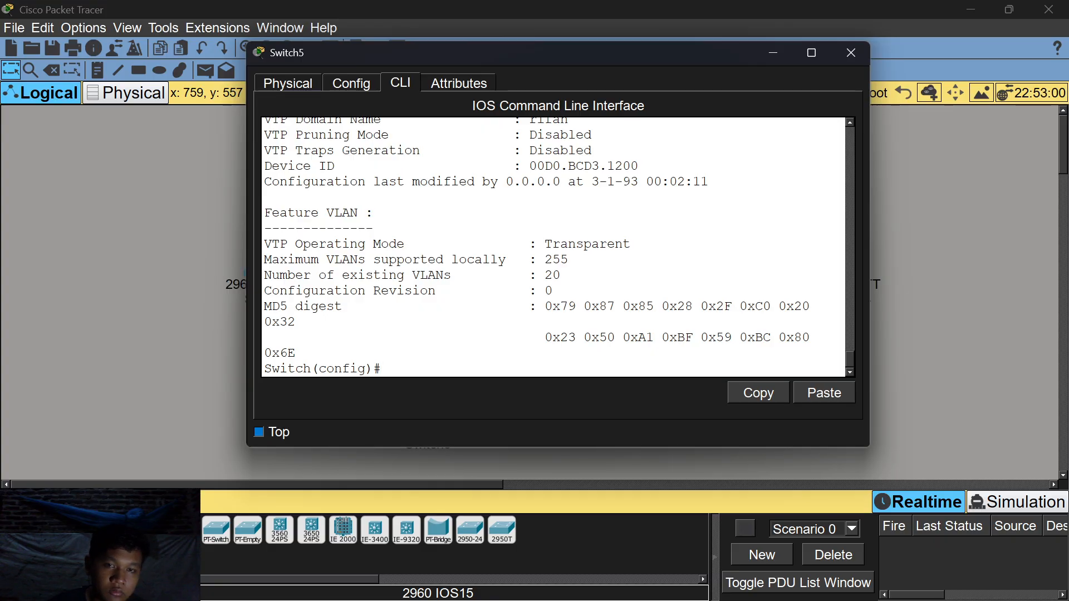
# Move Switch5 right of Switch4 and connect Switch5 Fa0/1 to Switch4 Fa0/2 with an automatic cable.
pyautogui.moveTo(651, 60); pyautogui.dragTo(638, 118)
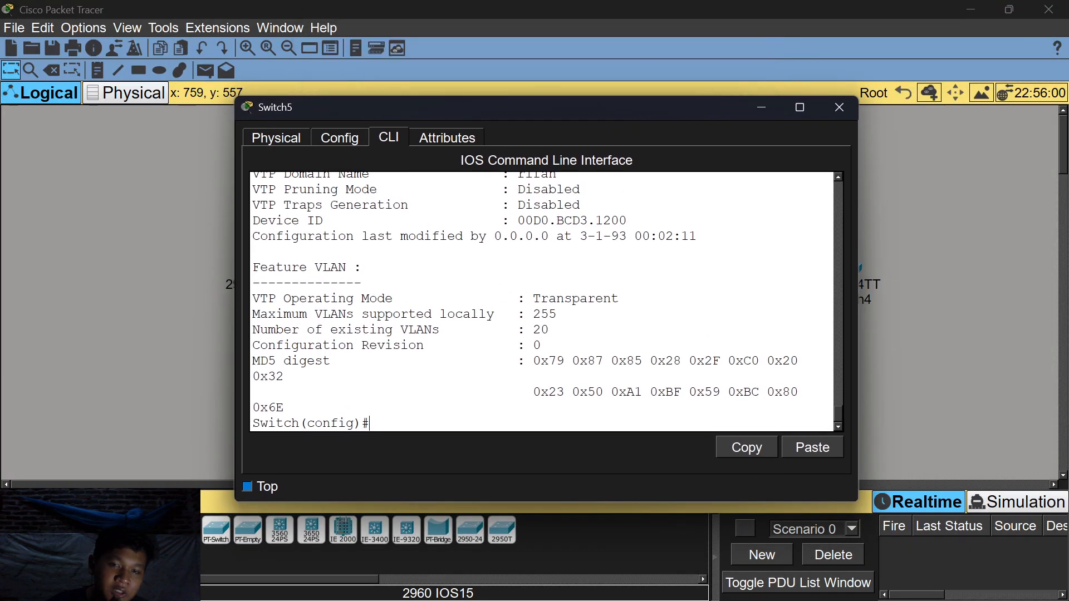
pyautogui.moveTo(535, 118); pyautogui.dragTo(531, 68)
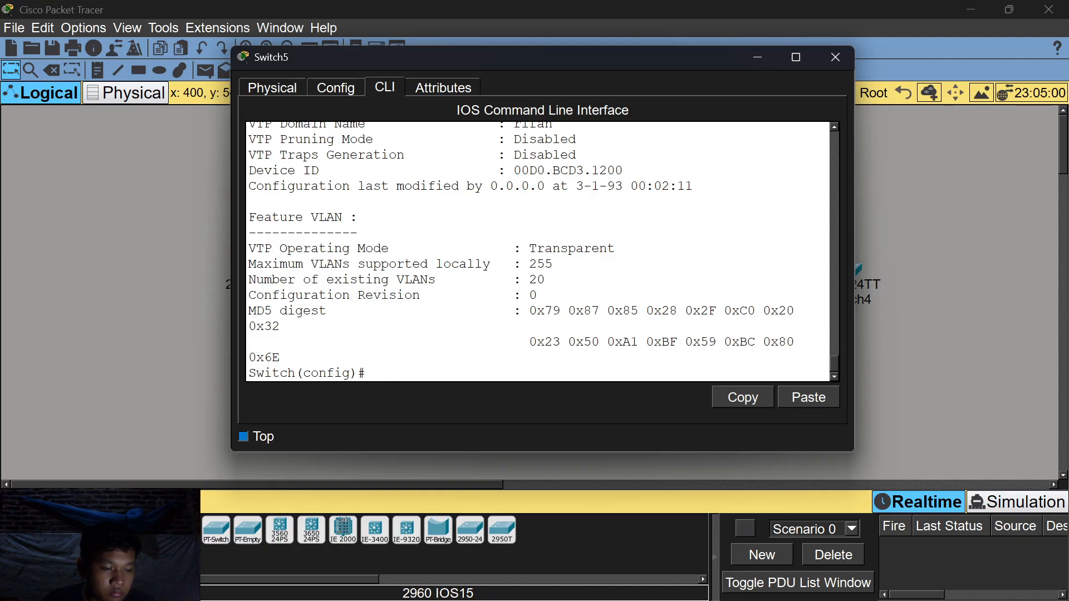
pyautogui.click(755, 55)
pyautogui.moveTo(435, 440); pyautogui.dragTo(928, 286)
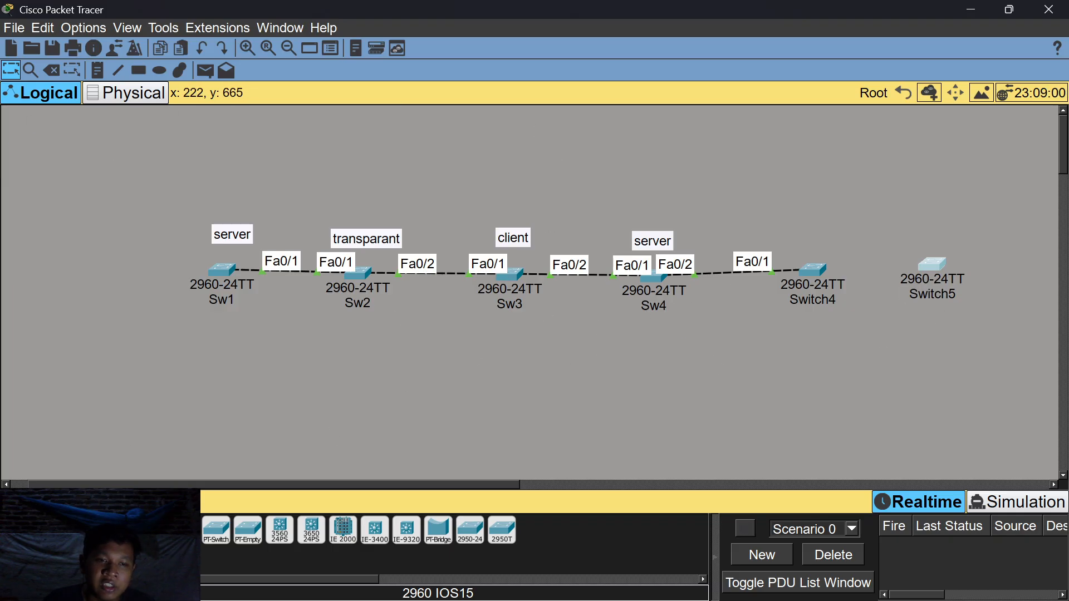
pyautogui.click(96, 529)
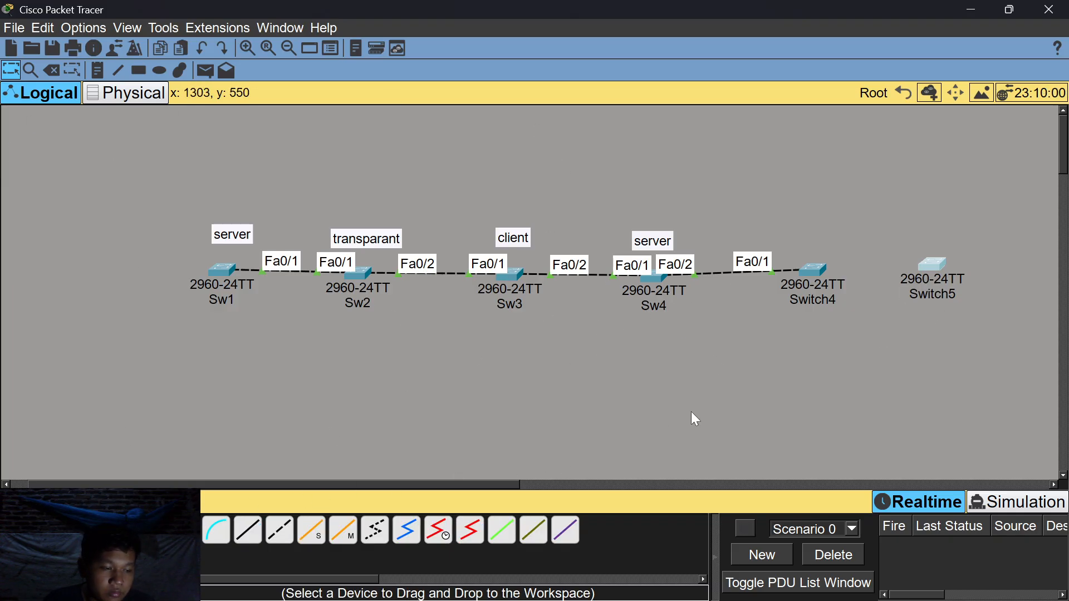
pyautogui.click(941, 263)
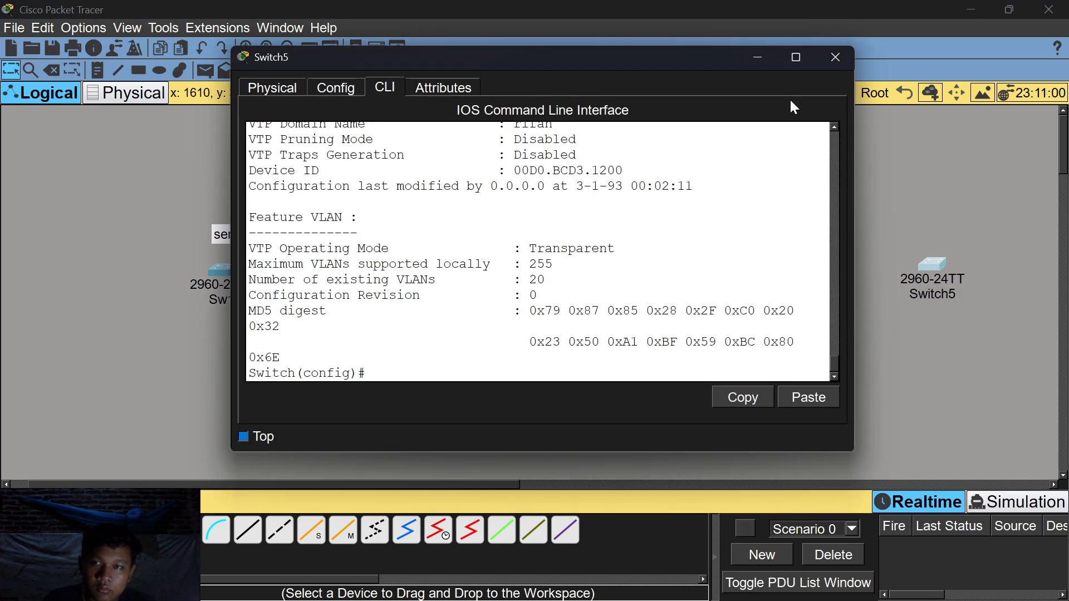
pyautogui.click(755, 65)
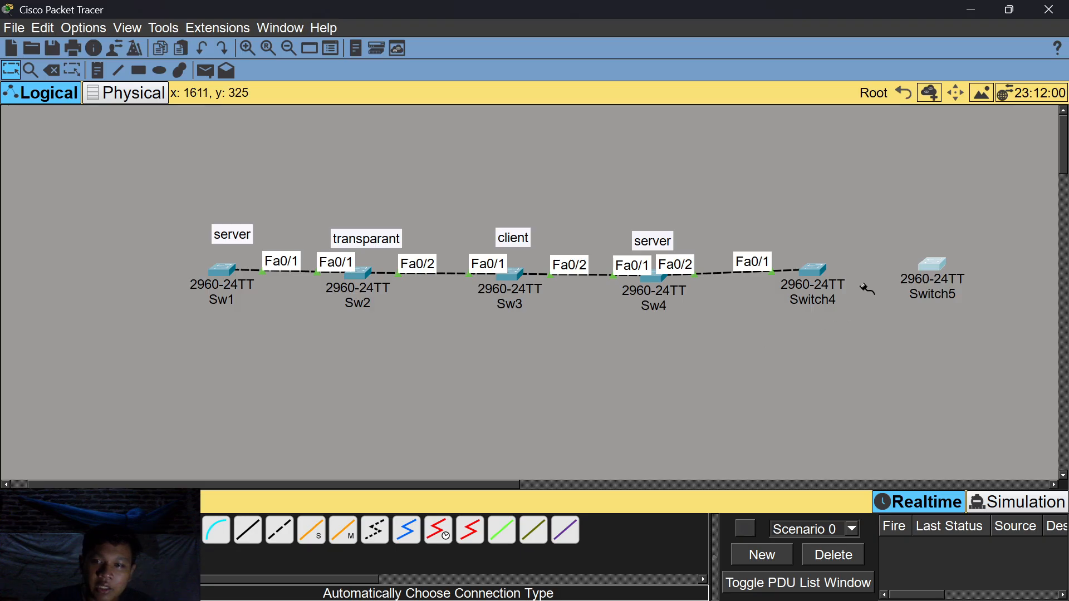
pyautogui.click(940, 269)
pyautogui.click(810, 269)
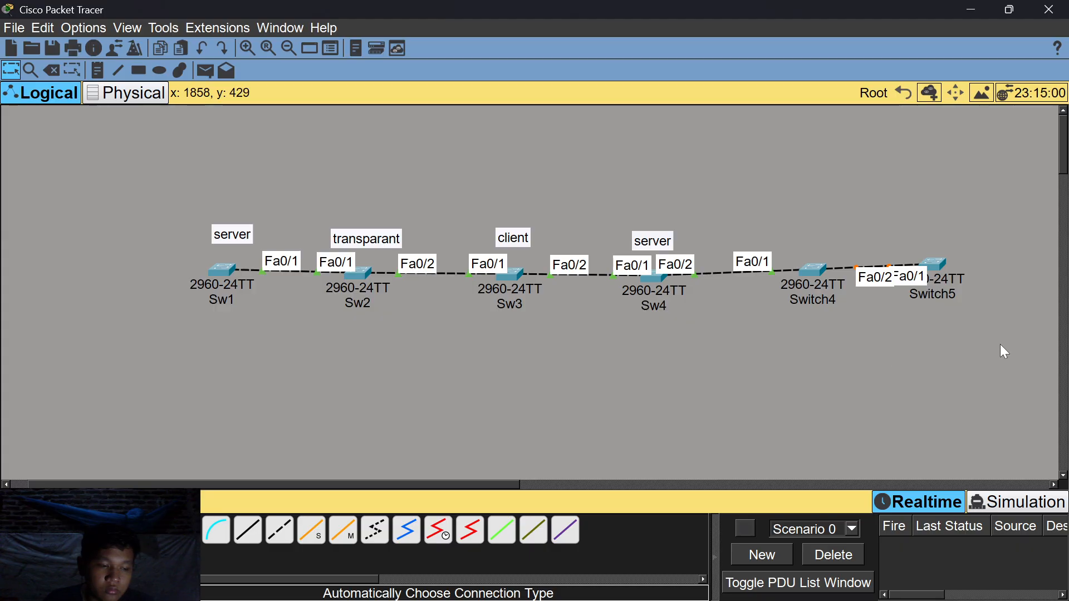
# On Switch5, enter interface fa0/1 and apply switchport mode trunk.
pyautogui.click(934, 266)
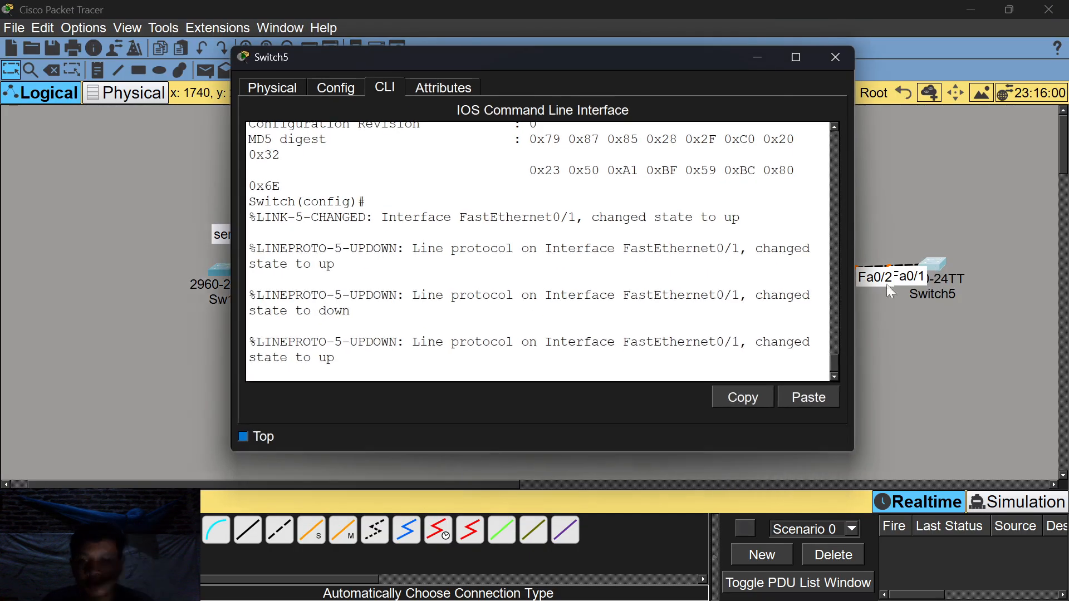
pyautogui.press('Return')
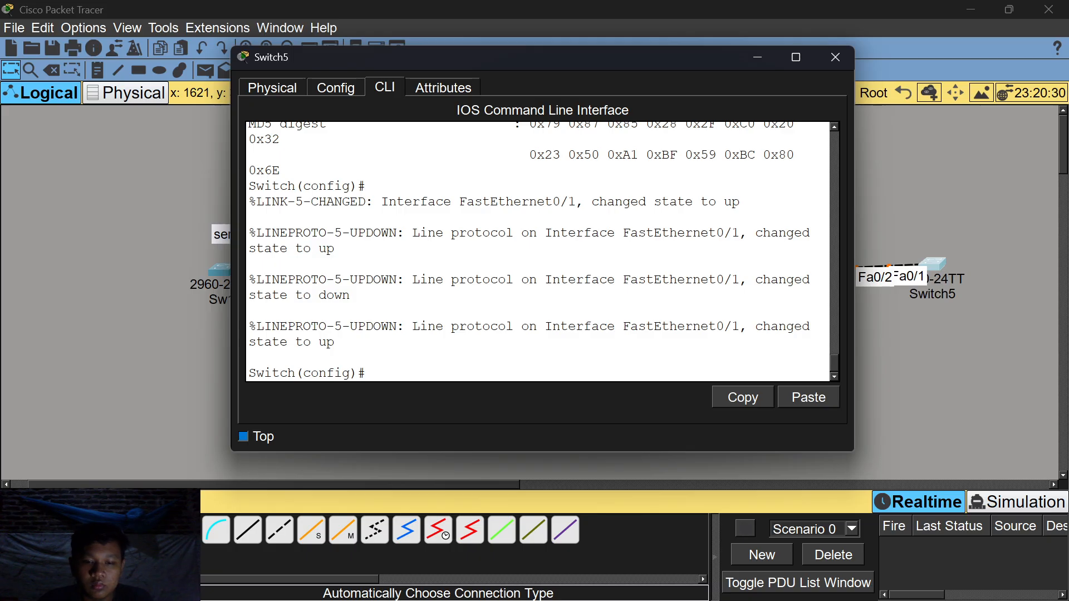
pyautogui.write('int fa0/1')
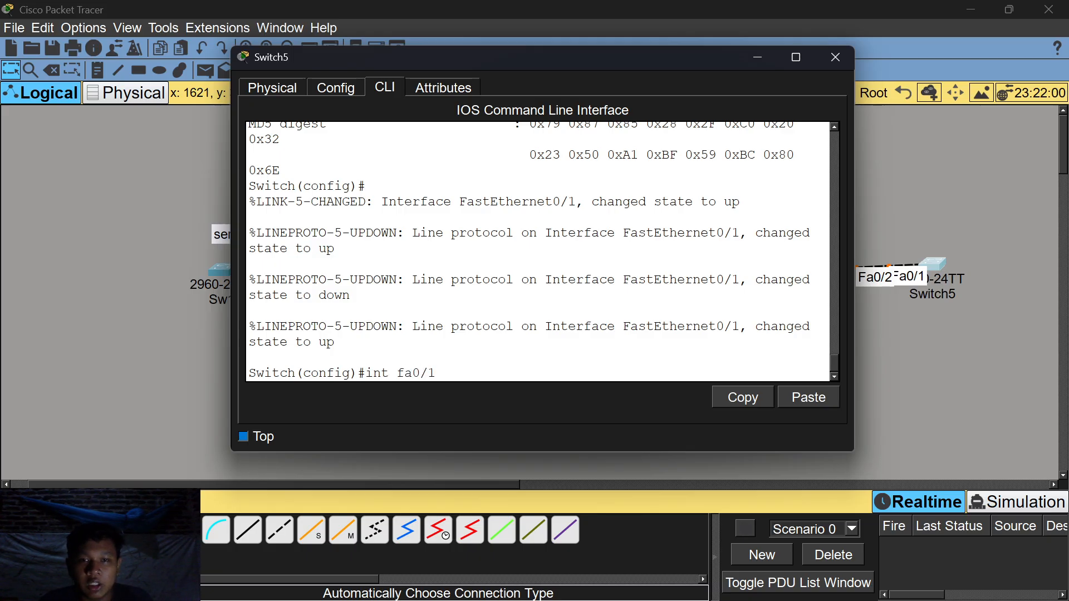
pyautogui.press('Return')
pyautogui.write('swt')
pyautogui.write('itch(config-if)#swit')
pyautogui.write('chport mode trunk')
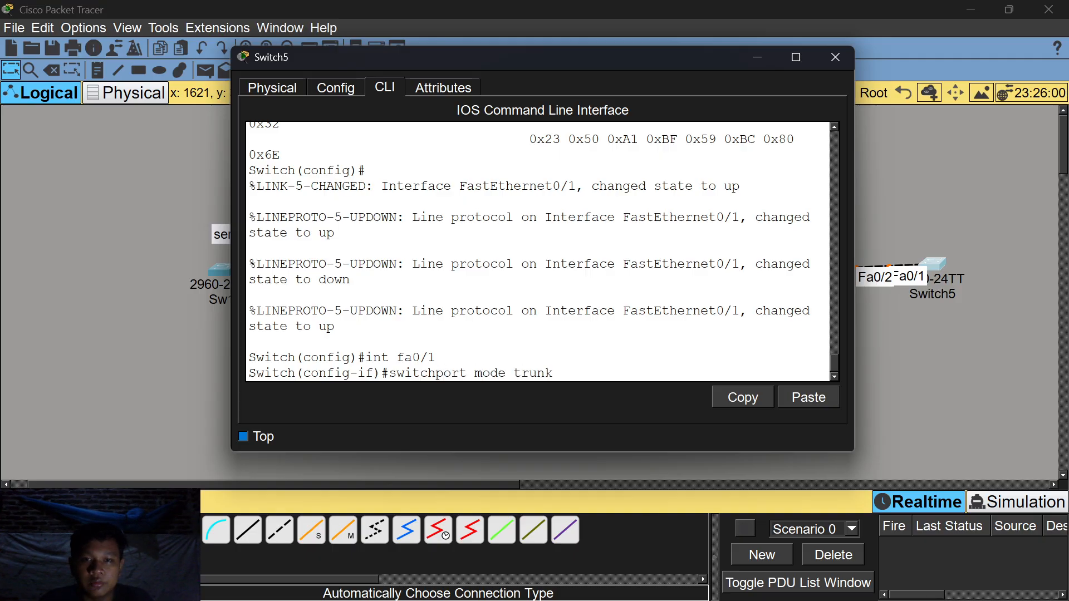
pyautogui.press('Return')
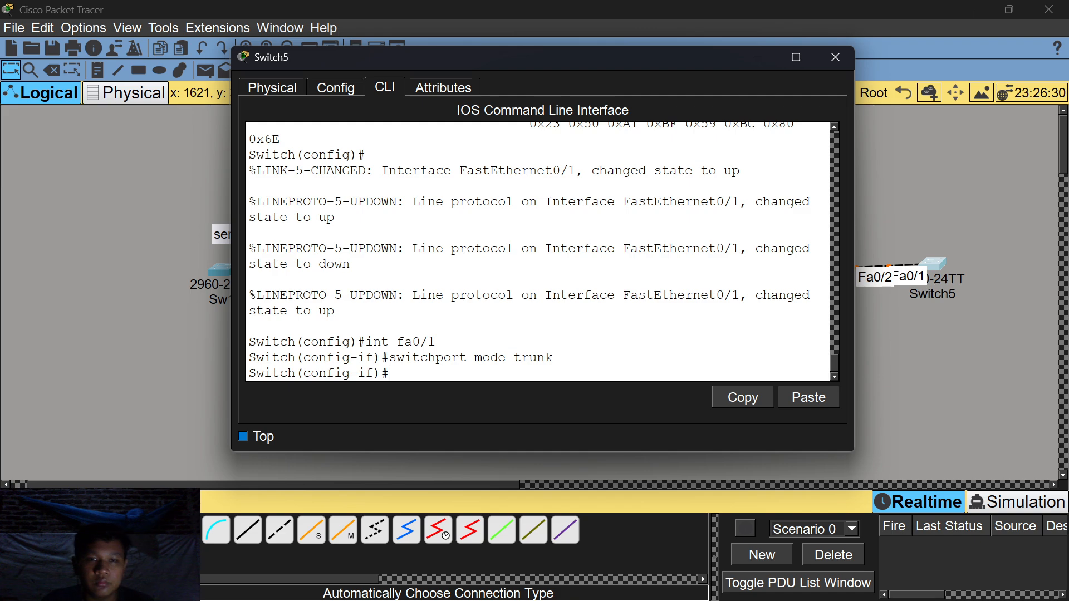
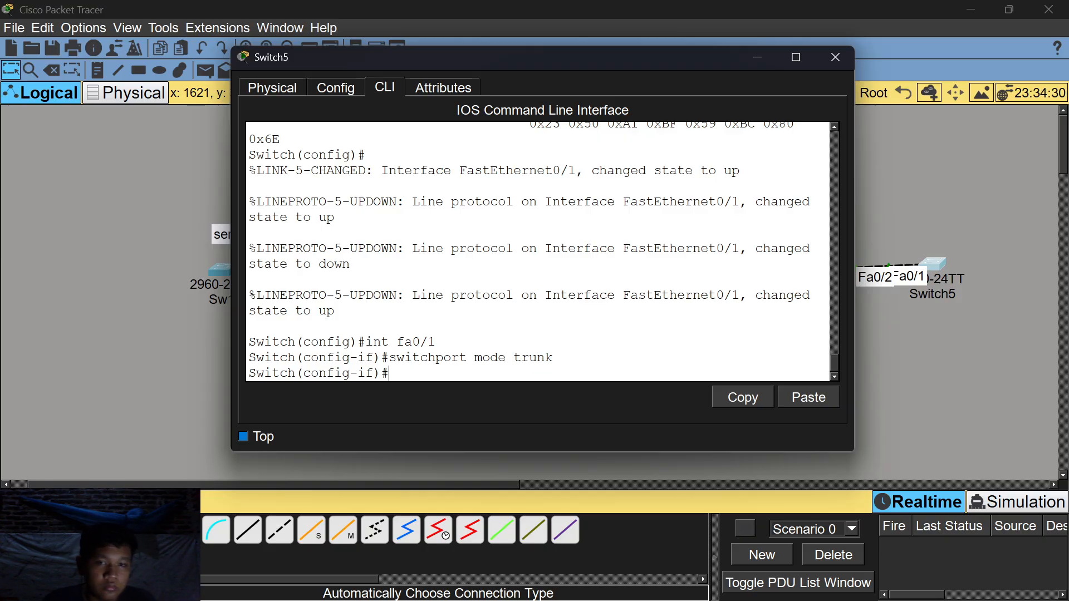
# On Switch5, enter interface Fa0/1 and reapply switchport mode trunk.
pyautogui.write('int fa 0/1')
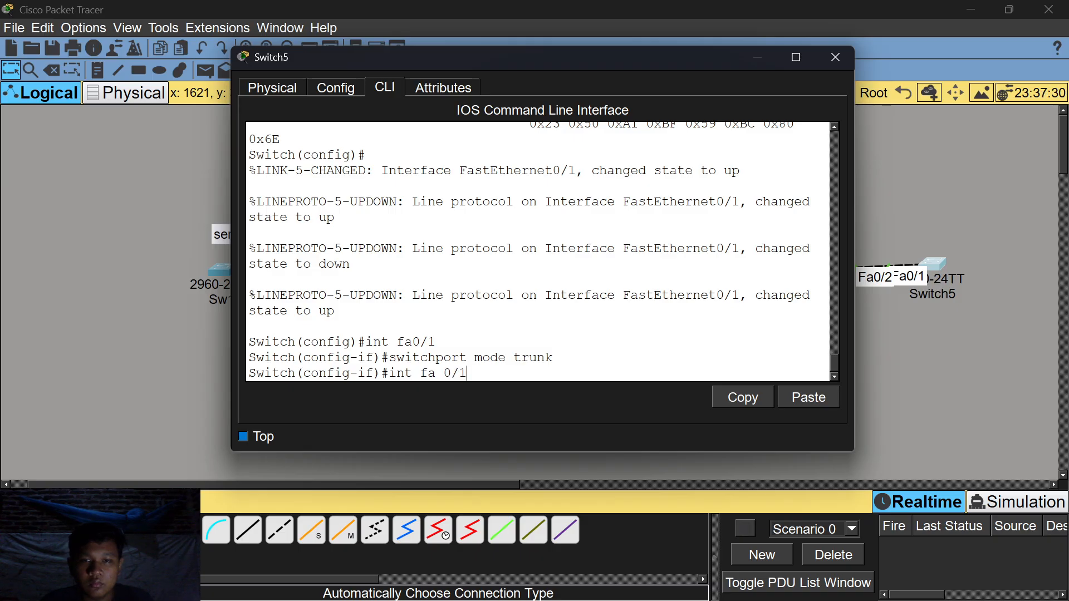
pyautogui.press('Return')
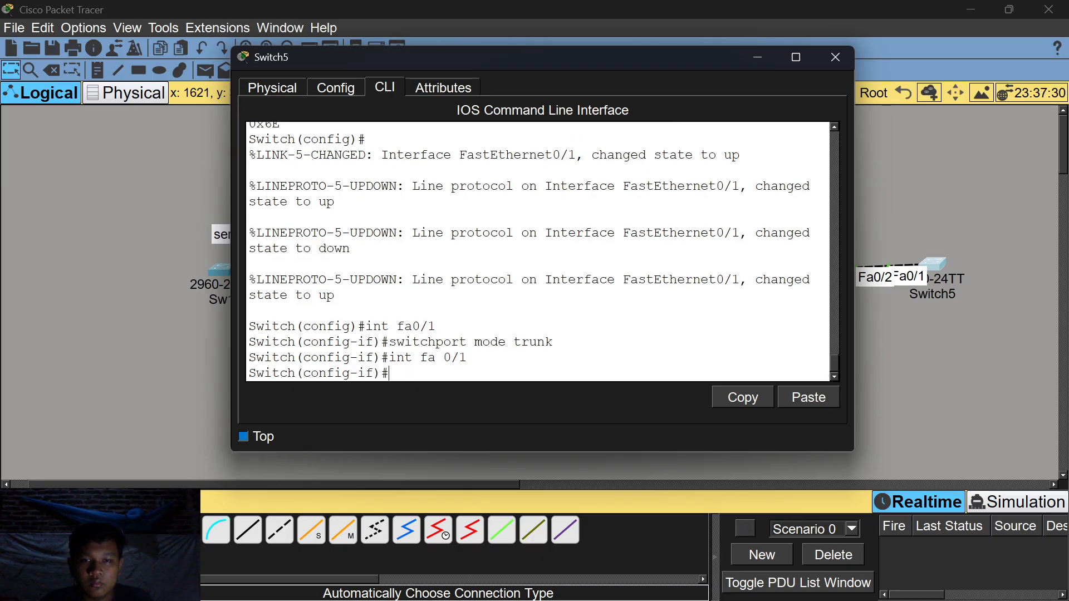
pyautogui.write('swir')
pyautogui.write('chport mod')
pyautogui.write('e trunk')
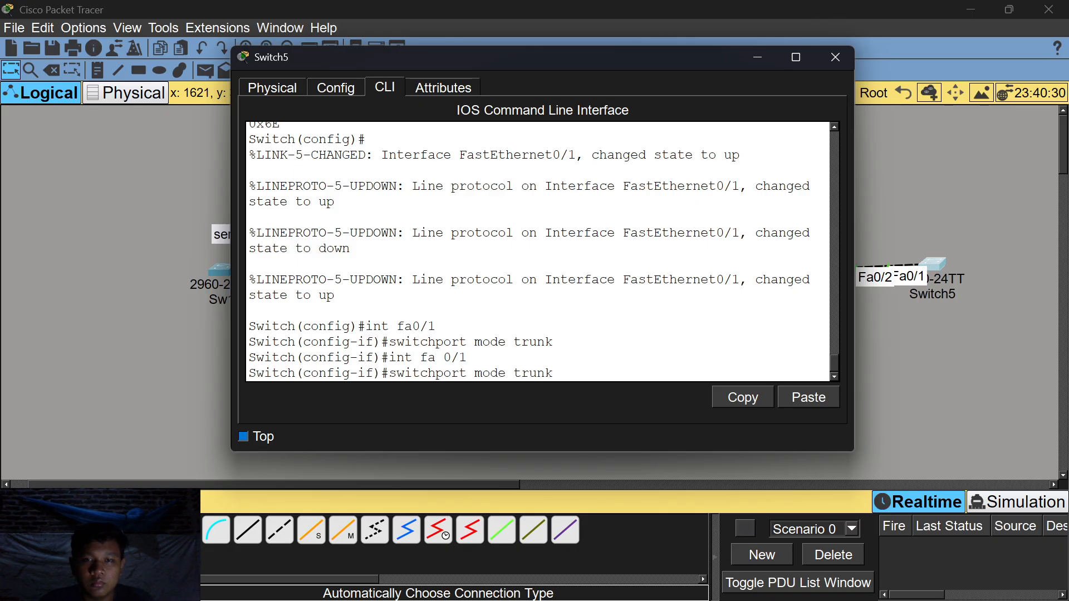
pyautogui.press('Return')
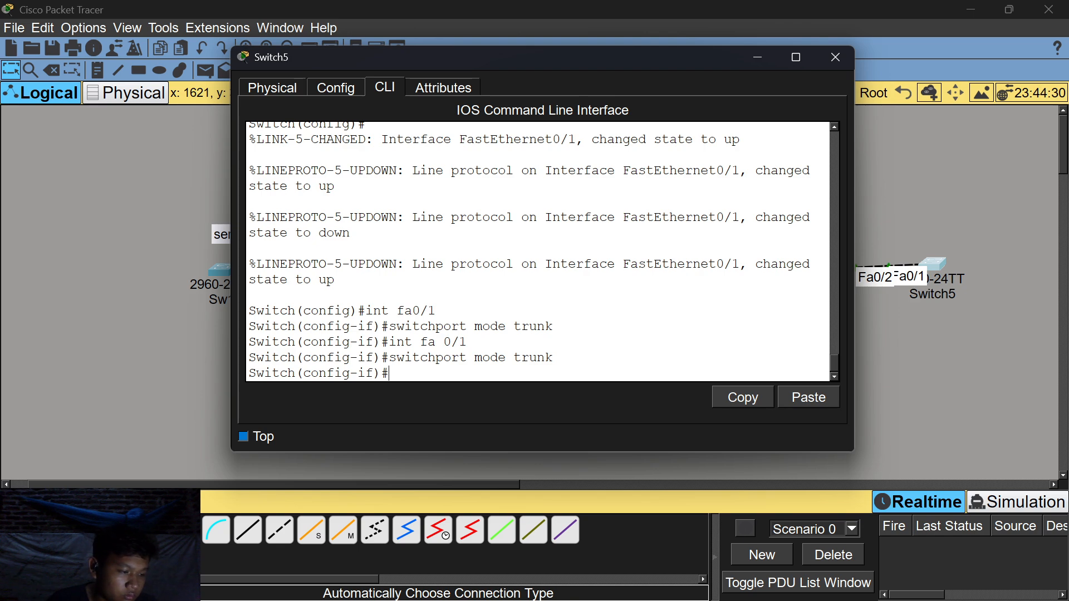
# On Switch4, exit to global config and set Fa0/2, the link to Switch5, to switchport mode trunk.
pyautogui.click(757, 57)
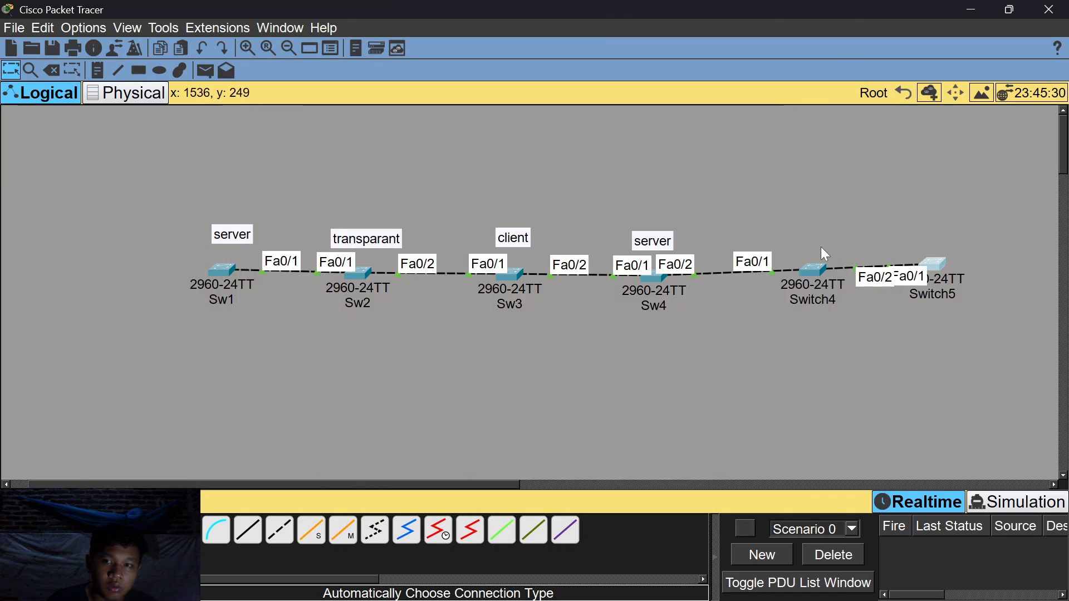
pyautogui.click(815, 270)
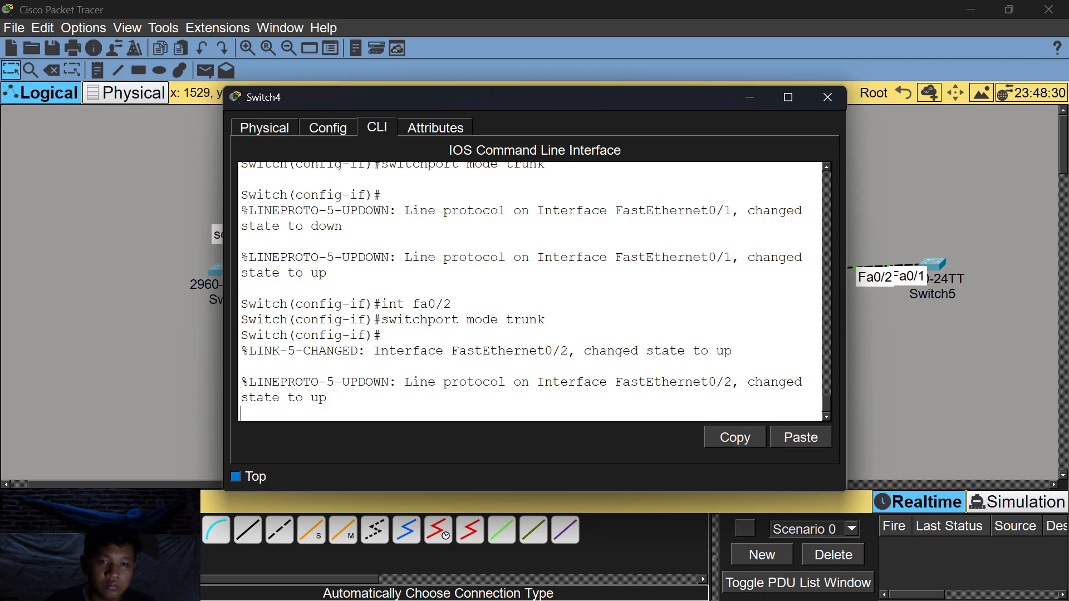
pyautogui.press('Return')
pyautogui.write('ex')
pyautogui.press('Return')
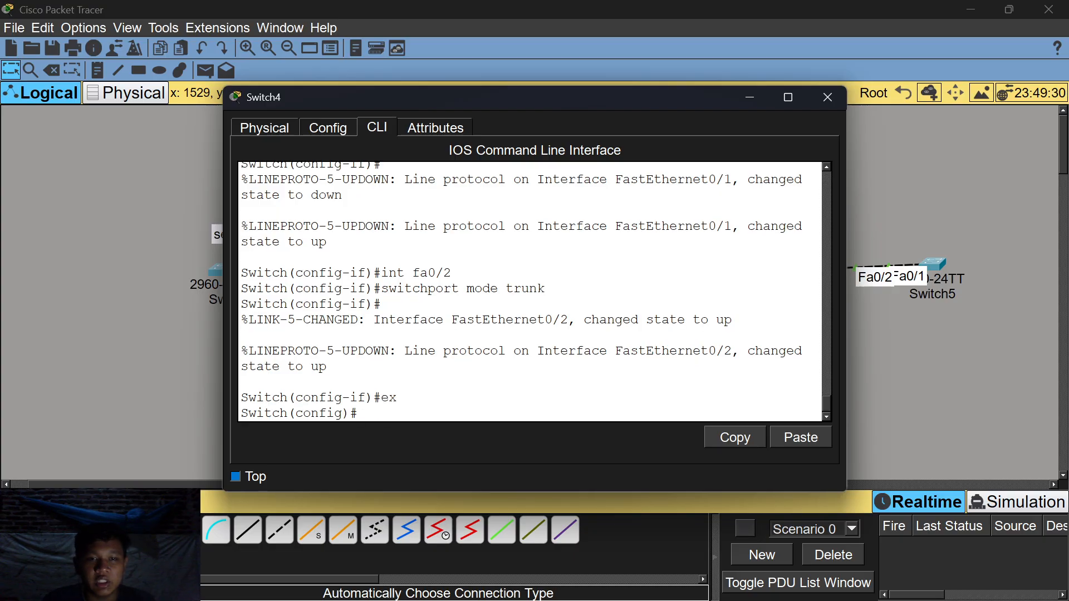
pyautogui.write('int fa 0/2')
pyautogui.press('Return')
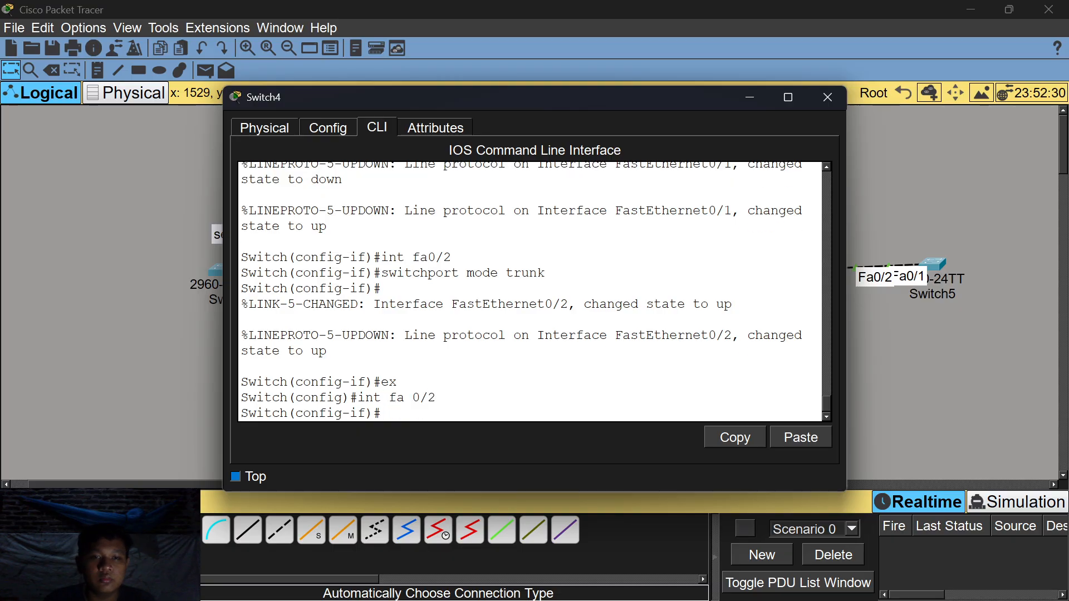
pyautogui.write('swi')
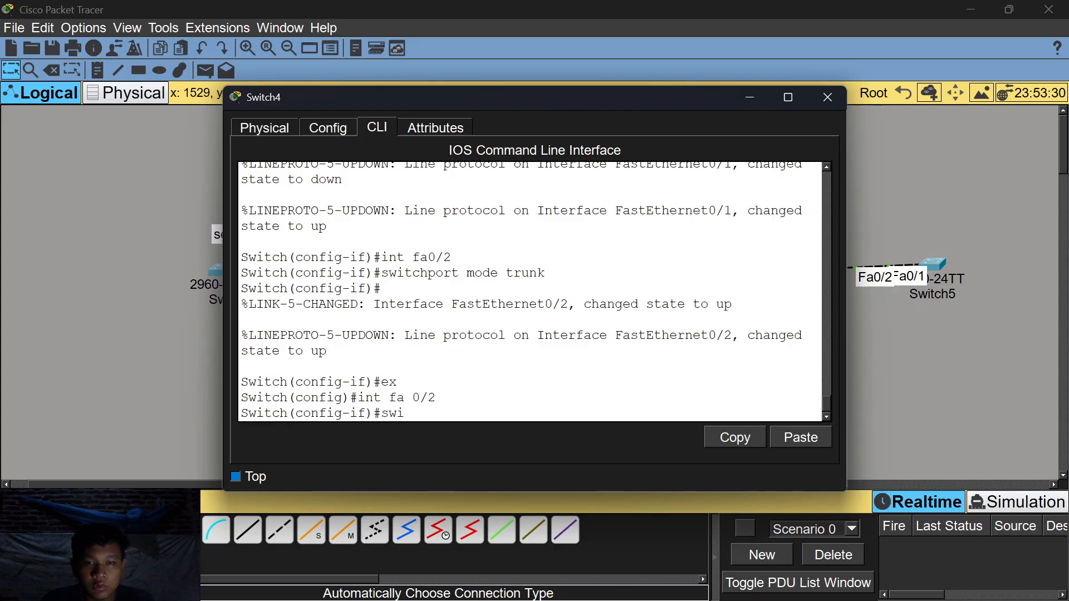
pyautogui.write('tchport')
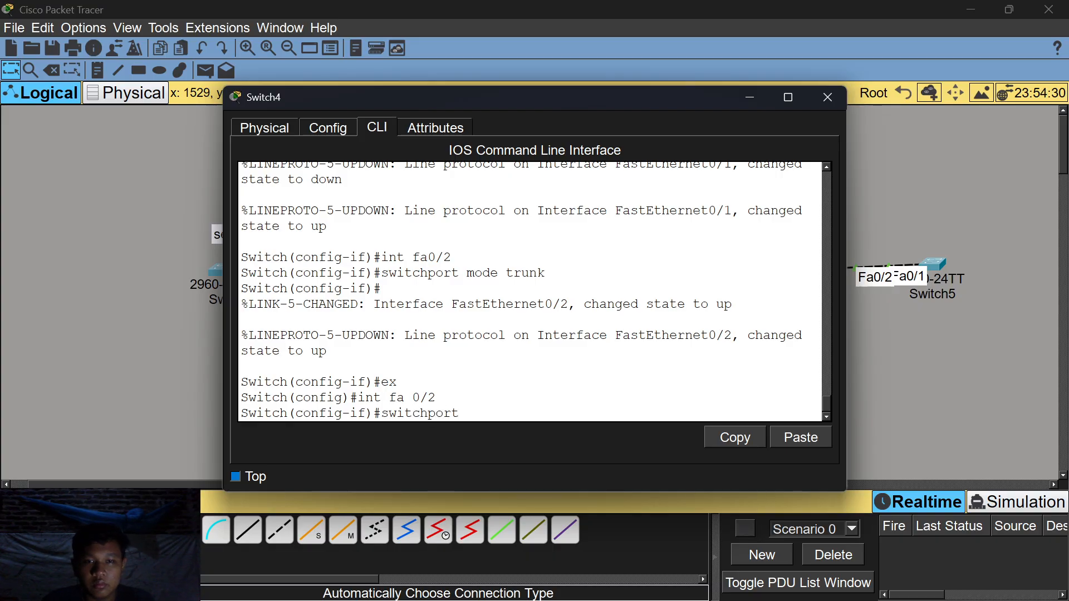
pyautogui.write(' mode trunk')
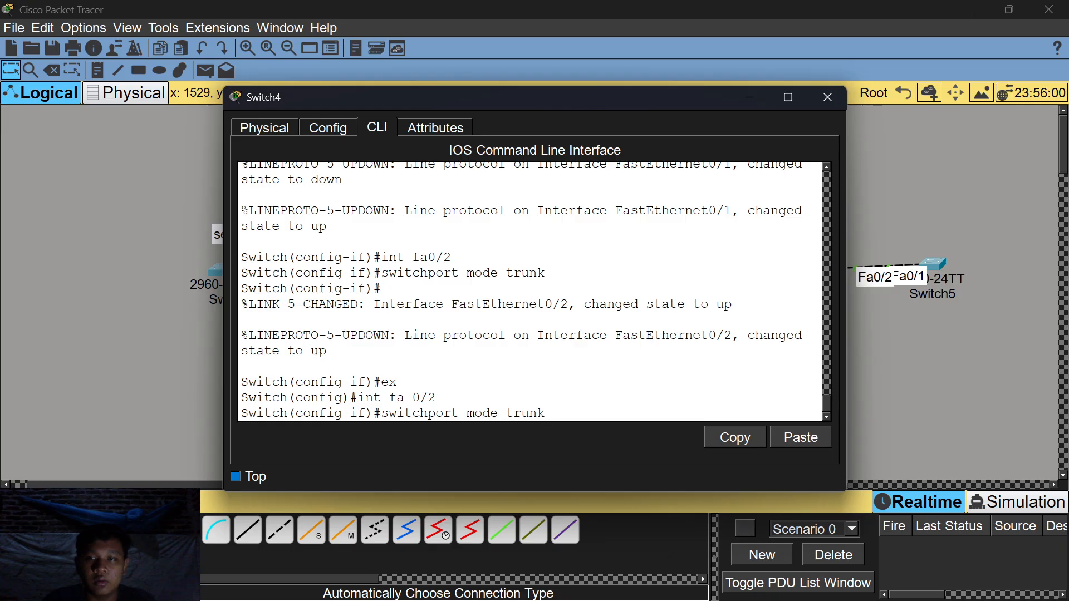
pyautogui.press('Return')
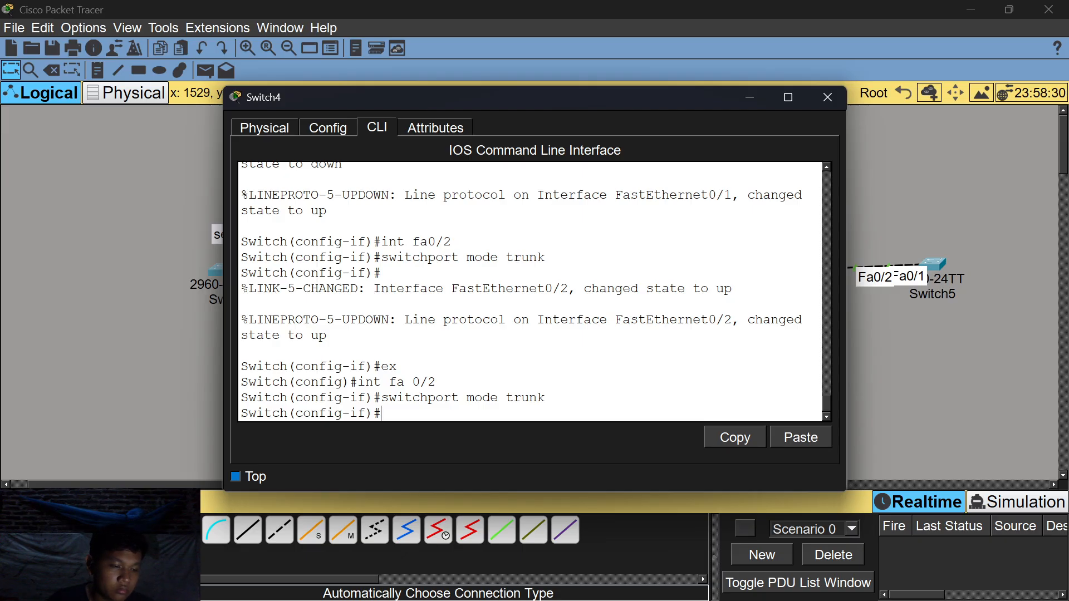
pyautogui.click(827, 97)
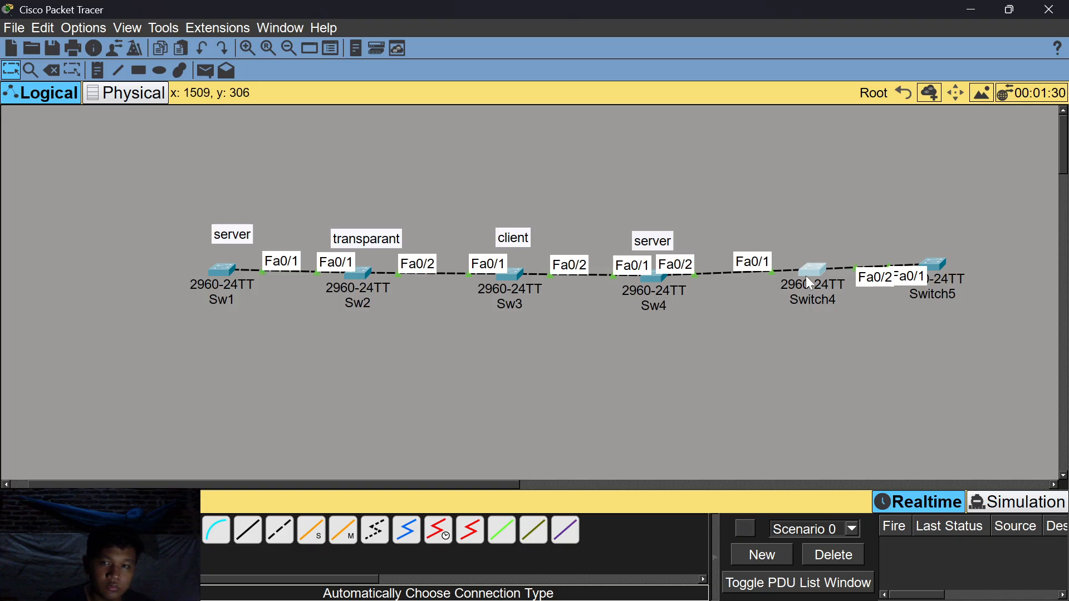
# On Switch4, run do show vtp status, showing Server mode, 19 VLANs and revision 14.
pyautogui.moveTo(806, 278)
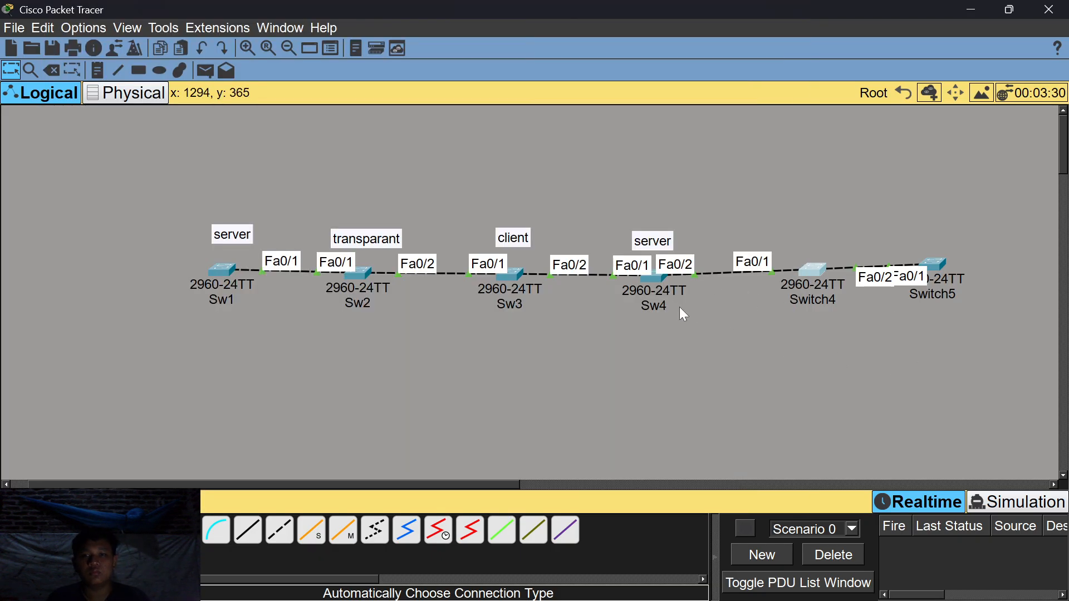
pyautogui.click(658, 276)
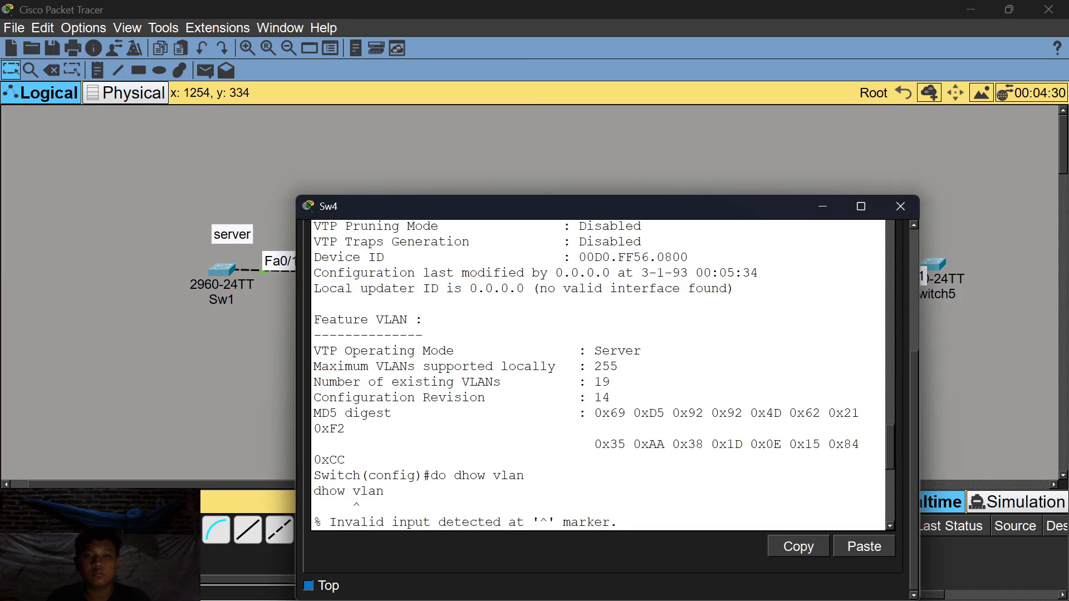
pyautogui.click(822, 206)
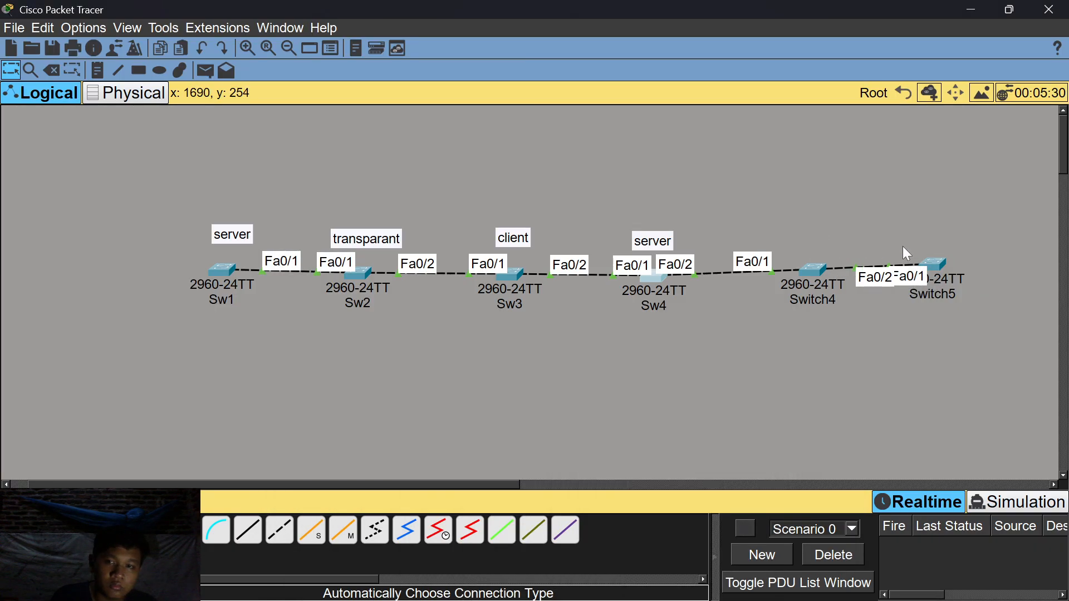
pyautogui.click(814, 271)
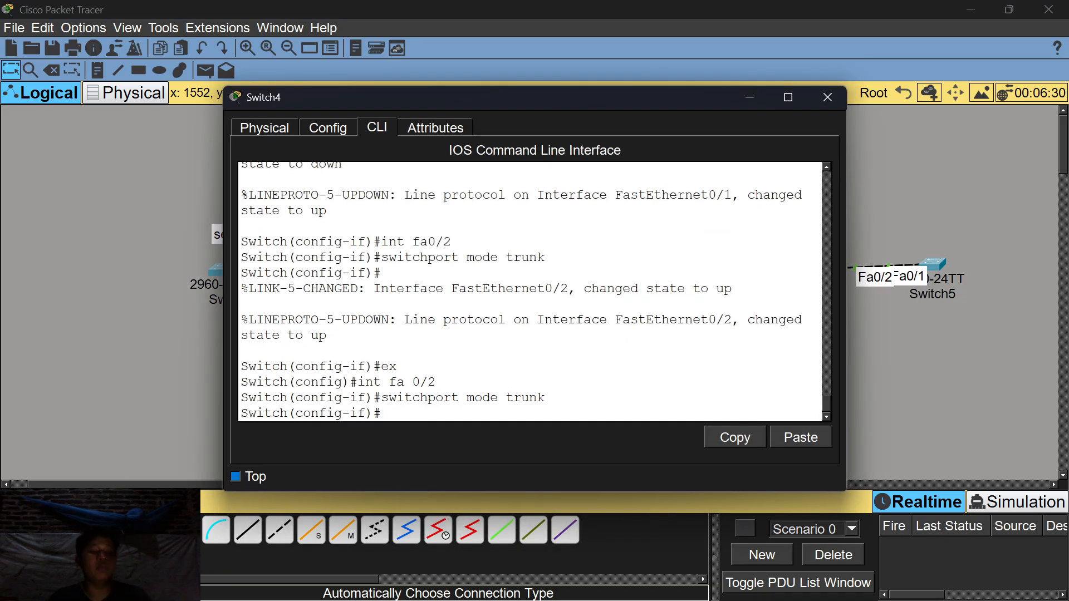
pyautogui.write('ex')
pyautogui.press('Return')
pyautogui.write('d')
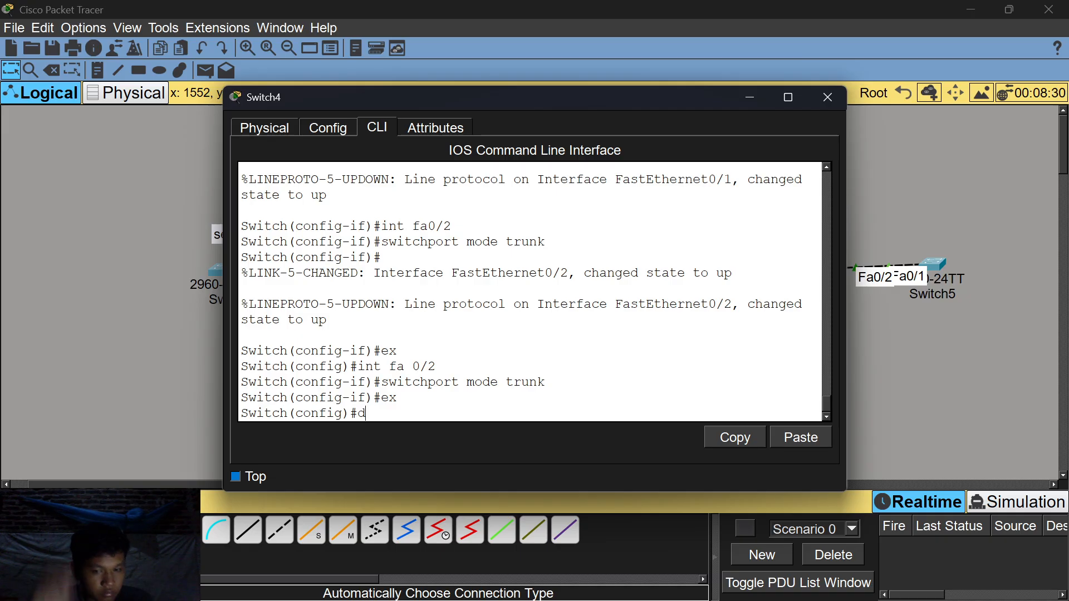
pyautogui.write('o show vtp strus')
pyautogui.press('BackSpace')
pyautogui.press('BackSpace')
pyautogui.press('BackSpace')
pyautogui.write('atus')
pyautogui.press('Return')
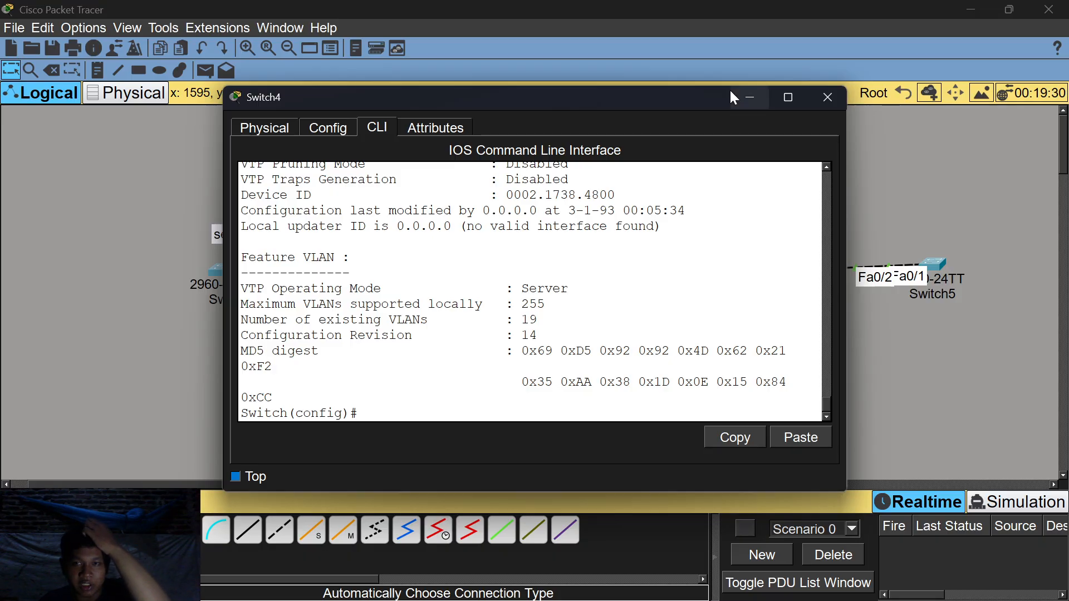
# Close Switch4's device window to return to the network topology.
pyautogui.click(749, 97)
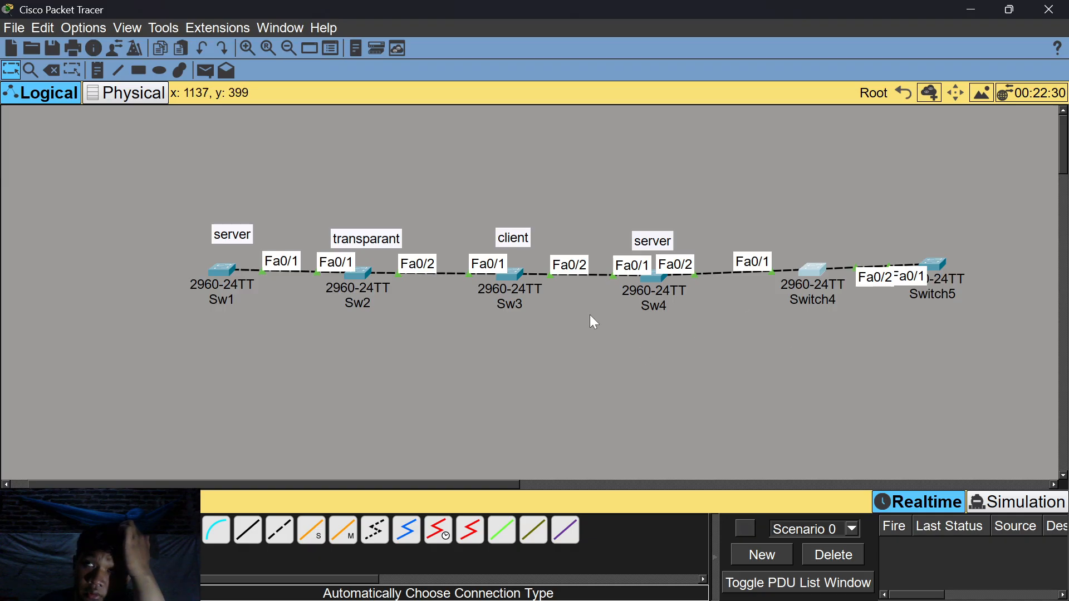
pyautogui.click(813, 270)
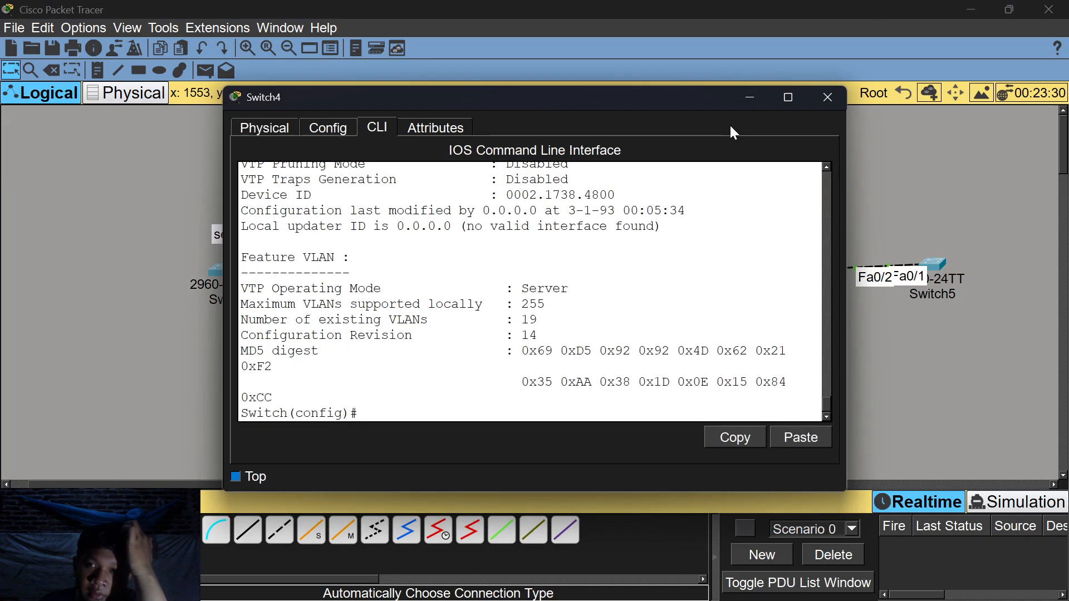
pyautogui.click(827, 97)
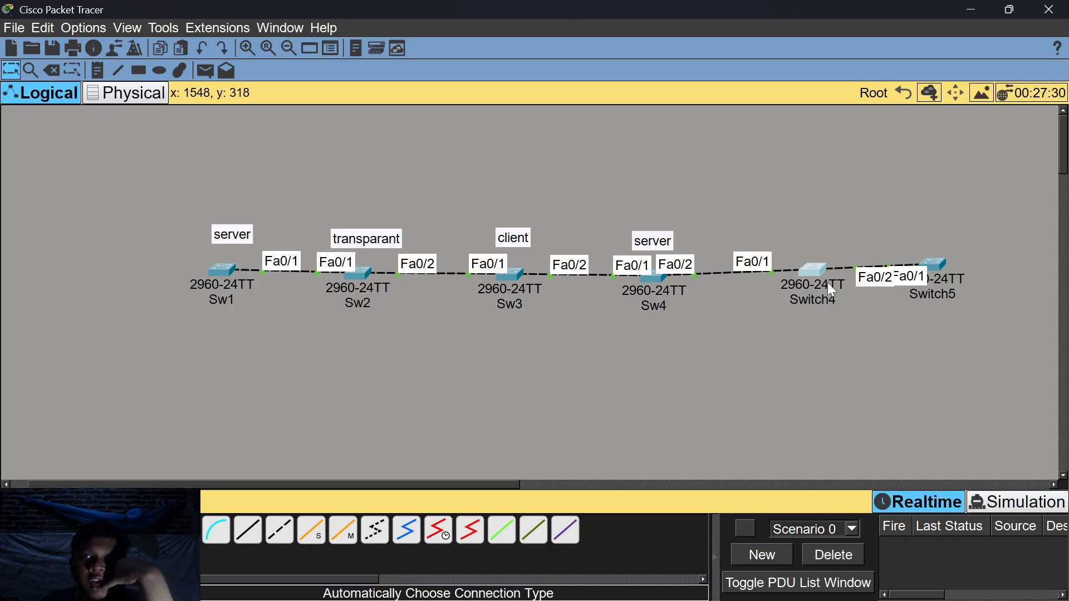
pyautogui.moveTo(825, 283)
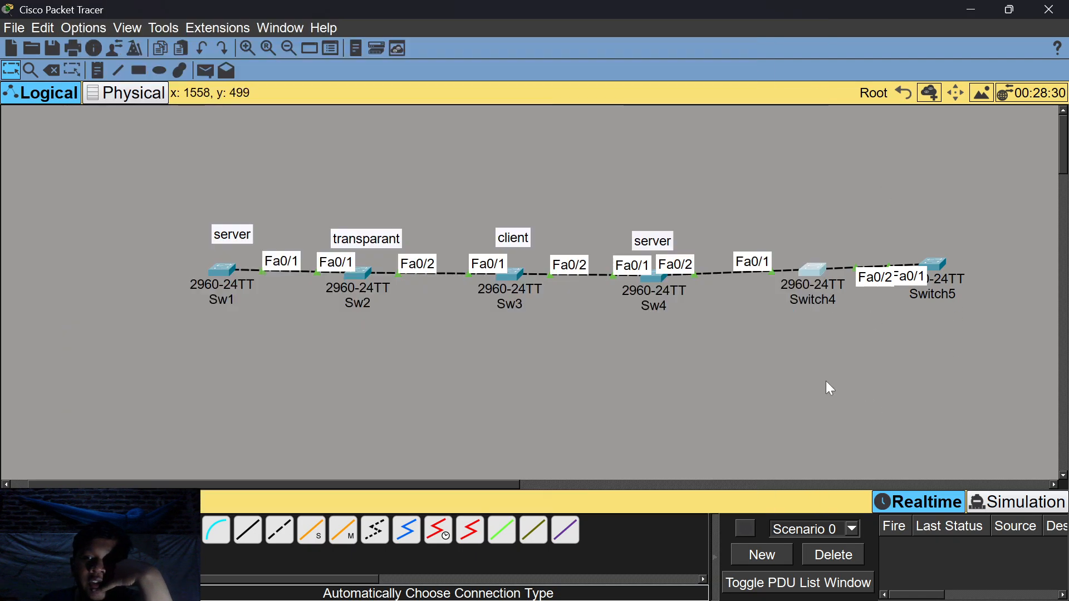